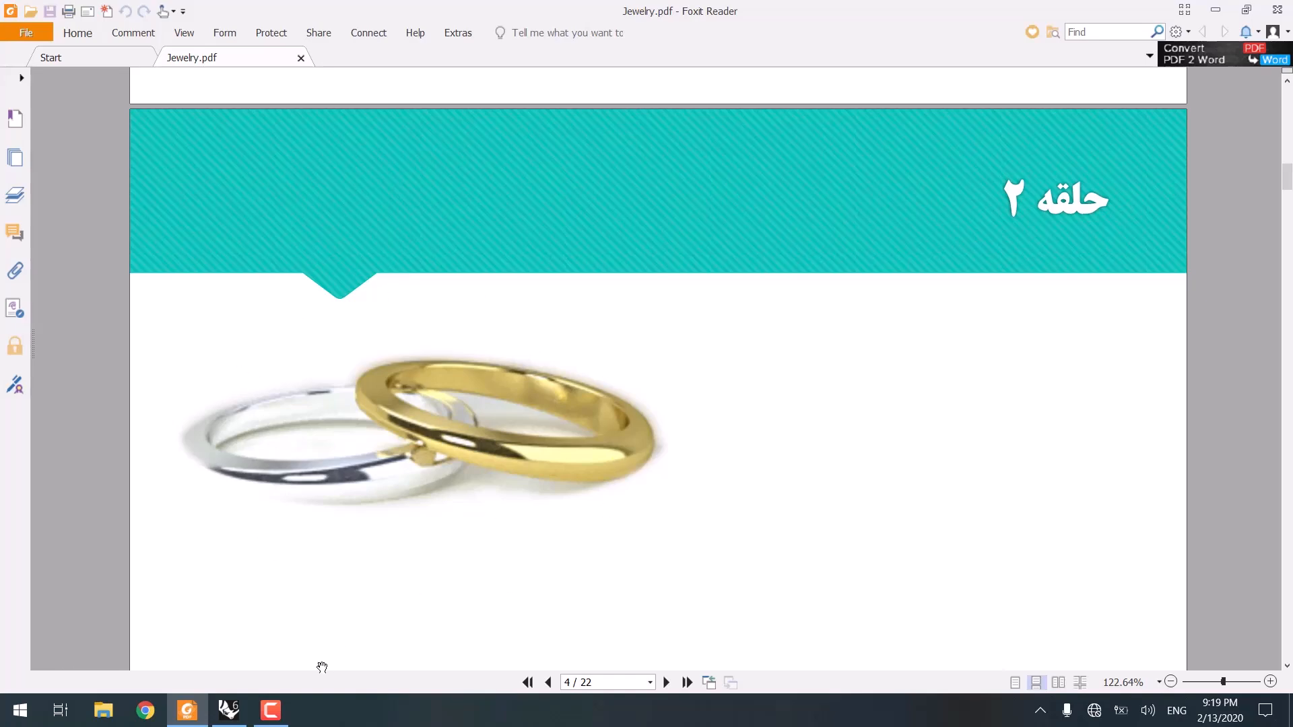
Switch to Rhinoceros and draw a circle of radius 1.5 cm centred on the origin in the Front view.
{"action": "left_click", "coordinate": [229, 708]}
{"action": "left_click", "coordinate": [165, 616]}
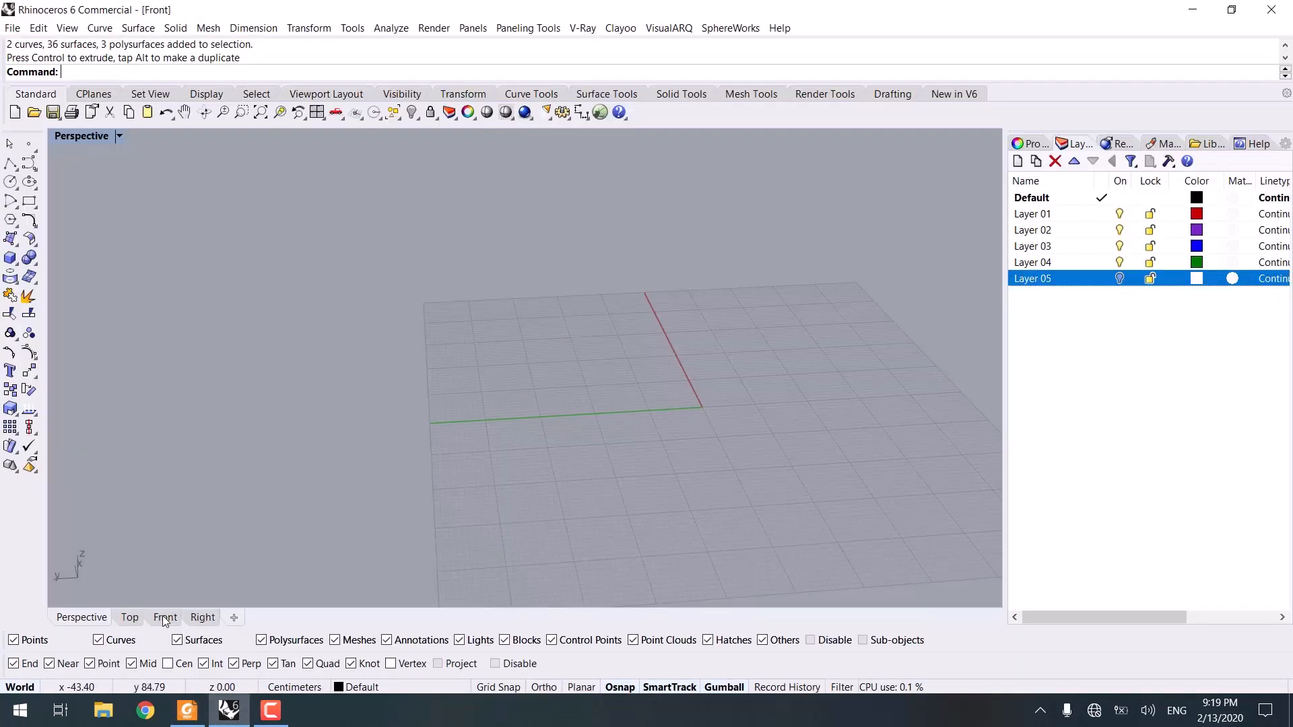
{"action": "left_click", "coordinate": [10, 182]}
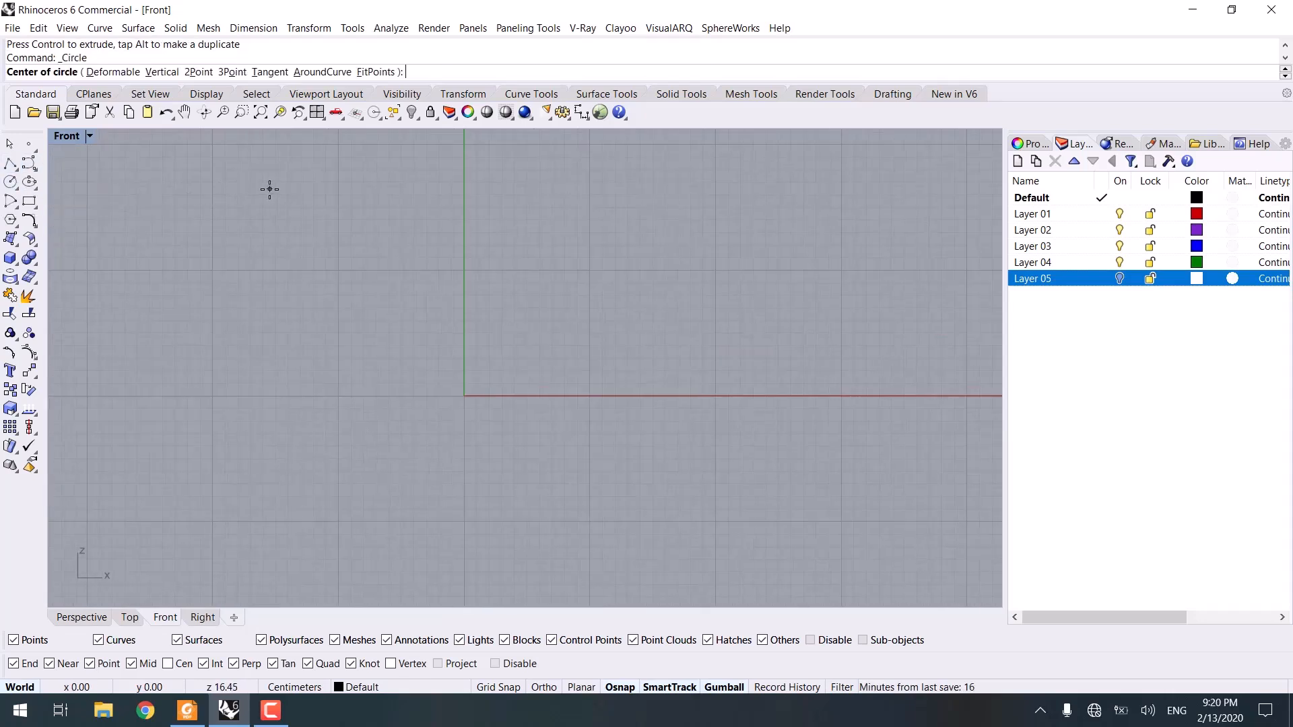
{"action": "type", "text": "0"}
{"action": "key", "text": "Return"}
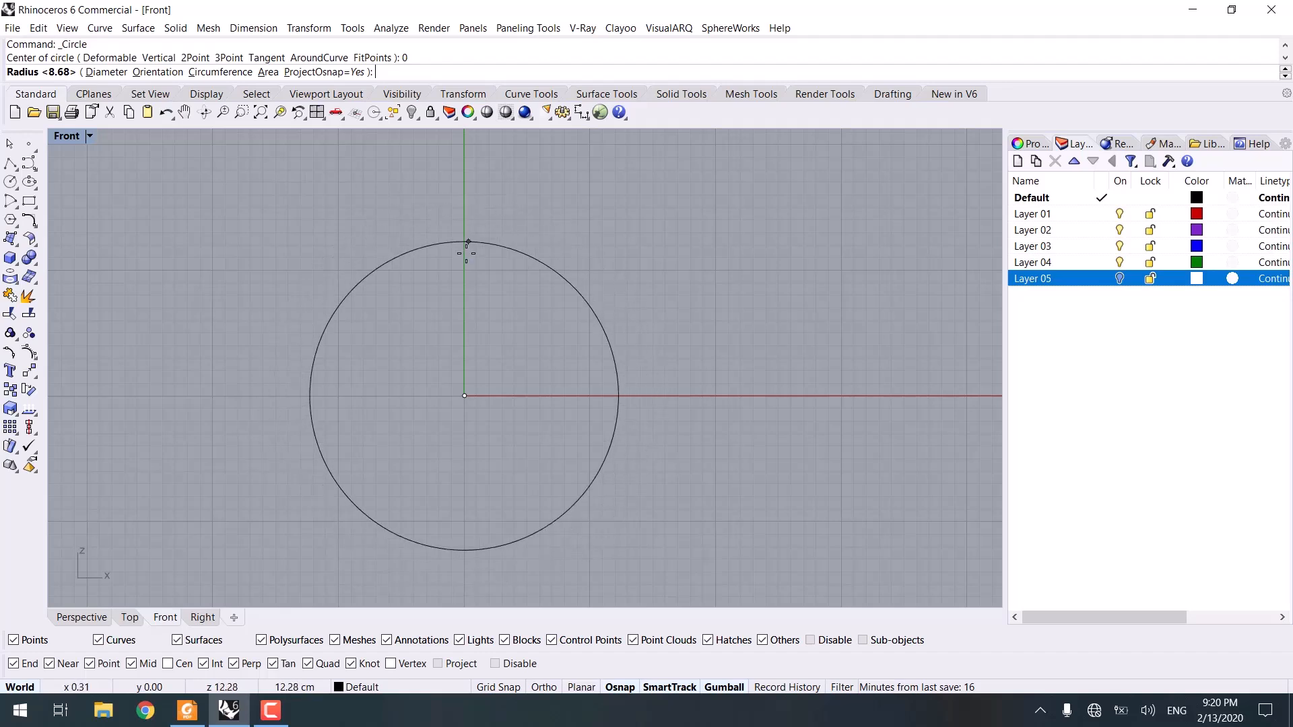
{"action": "scroll", "coordinate": [465, 274], "scroll_direction": "up", "scroll_amount": 6}
{"action": "right_click_drag", "start_coordinate": [465, 276], "coordinate": [476, 219]}
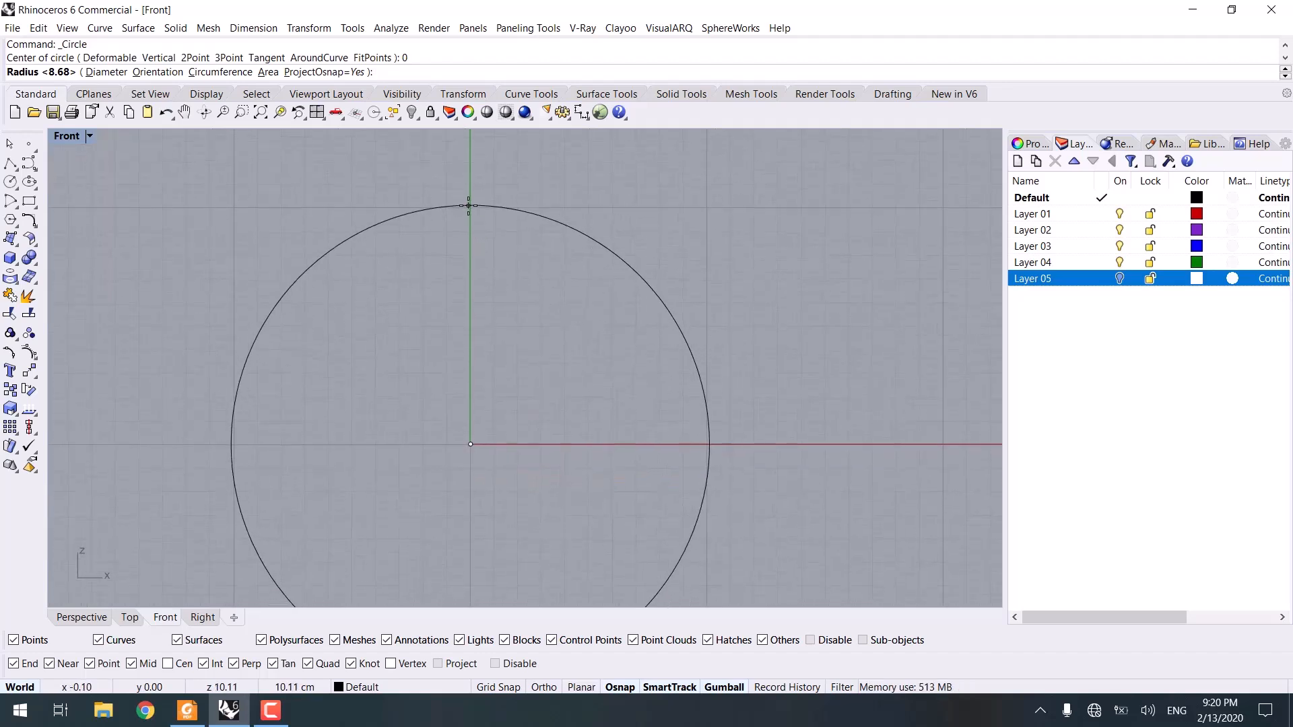
{"action": "right_click_drag", "start_coordinate": [470, 334], "coordinate": [481, 268]}
{"action": "scroll", "coordinate": [480, 295], "scroll_direction": "up", "scroll_amount": 8}
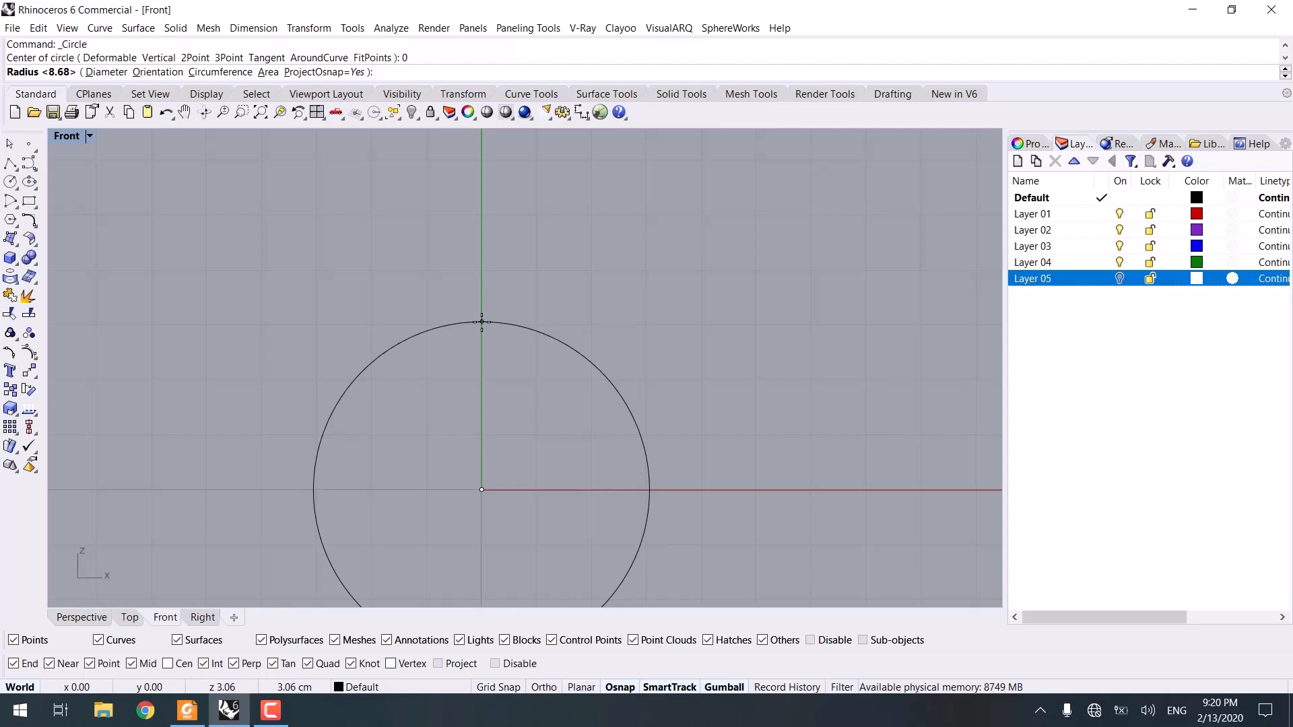
{"action": "type", "text": "1"}
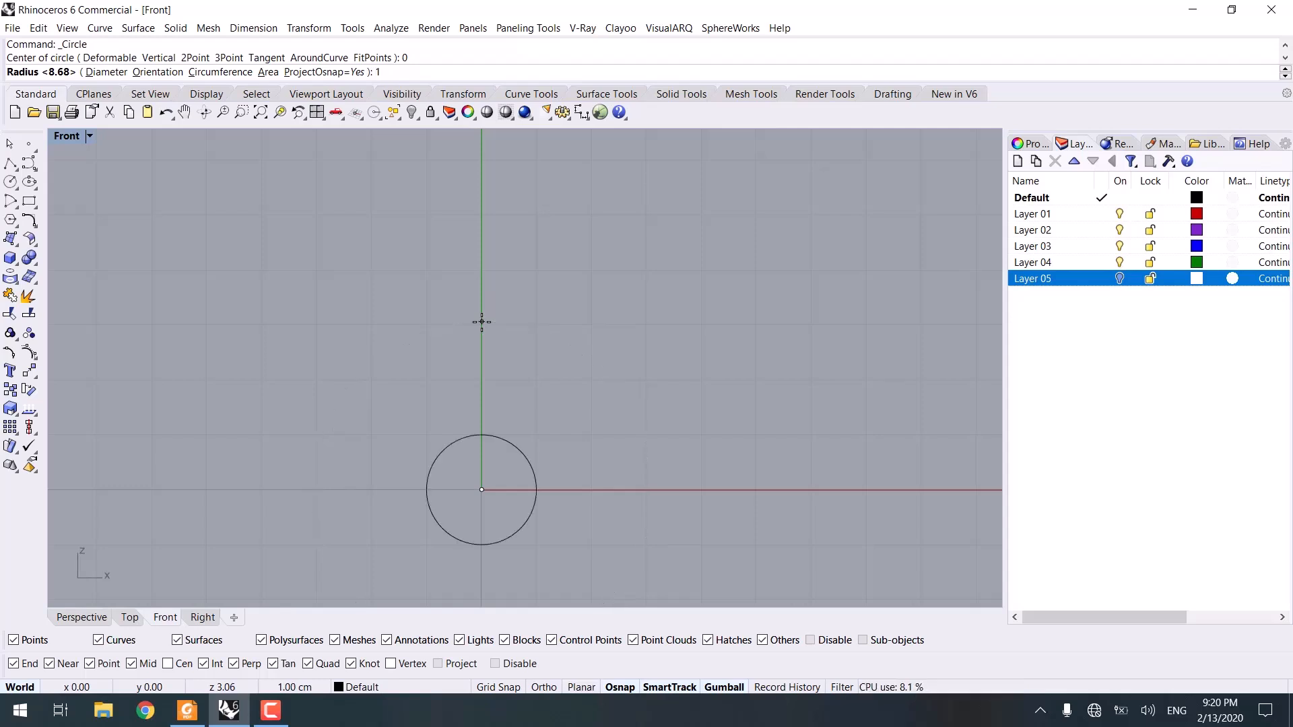
{"action": "type", "text": ".5"}
{"action": "key", "text": "Return"}
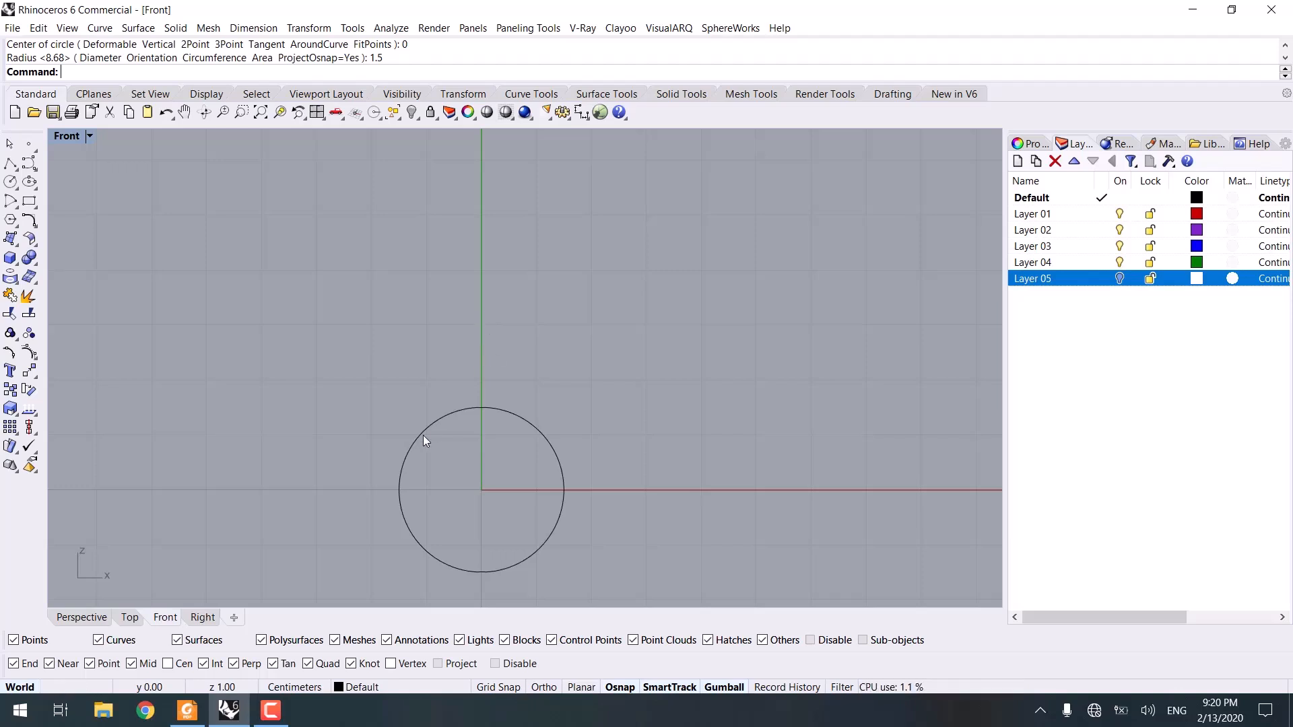
Draw a both-sides line through the circle's lowest quadrant point, perpendicular to its plane, with a half-length of about 0.18 cm.
{"action": "right_click_drag", "start_coordinate": [476, 457], "coordinate": [435, 330]}
{"action": "left_click", "coordinate": [106, 618]}
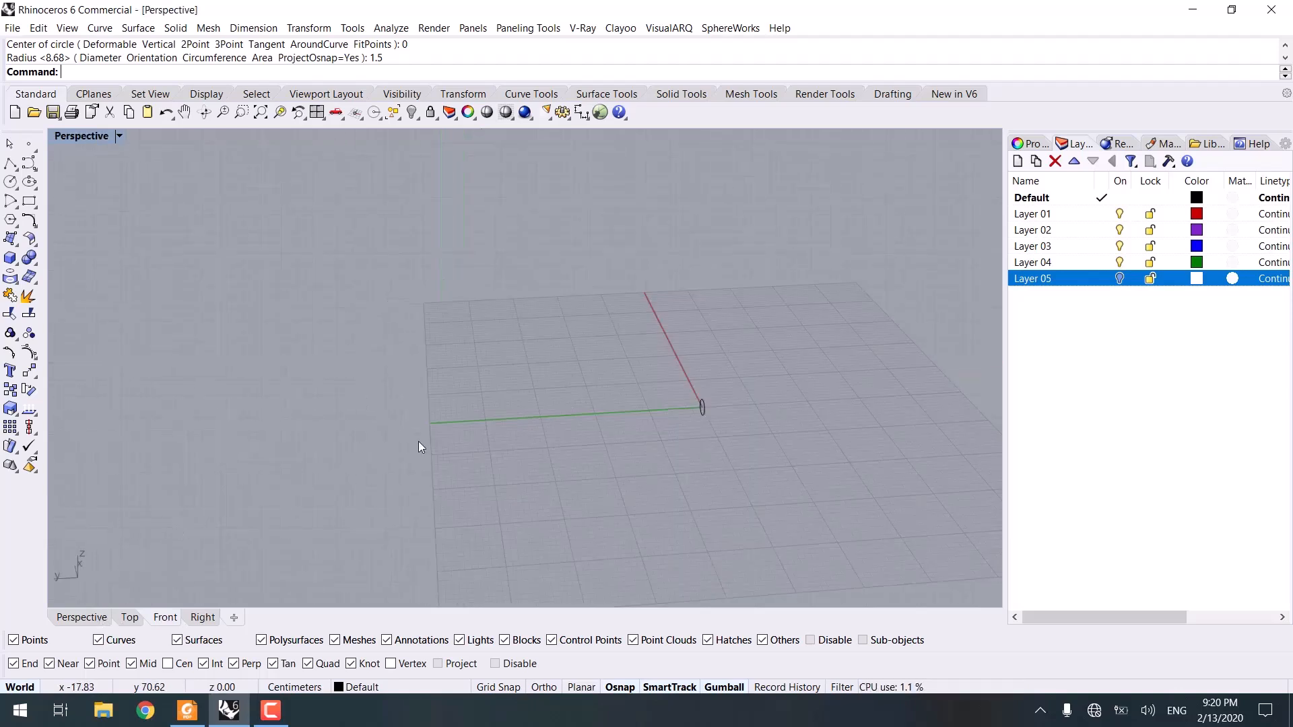
{"action": "right_click_drag", "start_coordinate": [418, 442], "coordinate": [658, 389]}
{"action": "left_click_drag", "start_coordinate": [657, 385], "coordinate": [511, 261]}
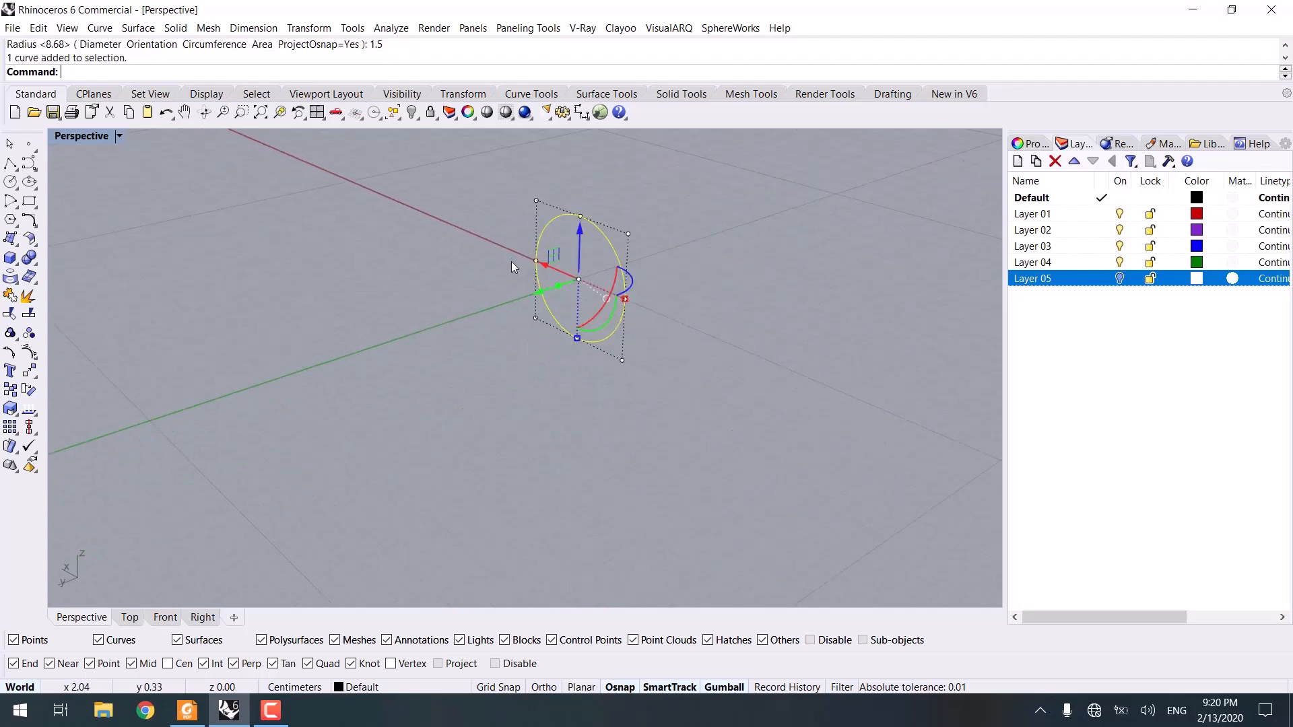
{"action": "type", "text": "zs"}
{"action": "key", "text": "Return"}
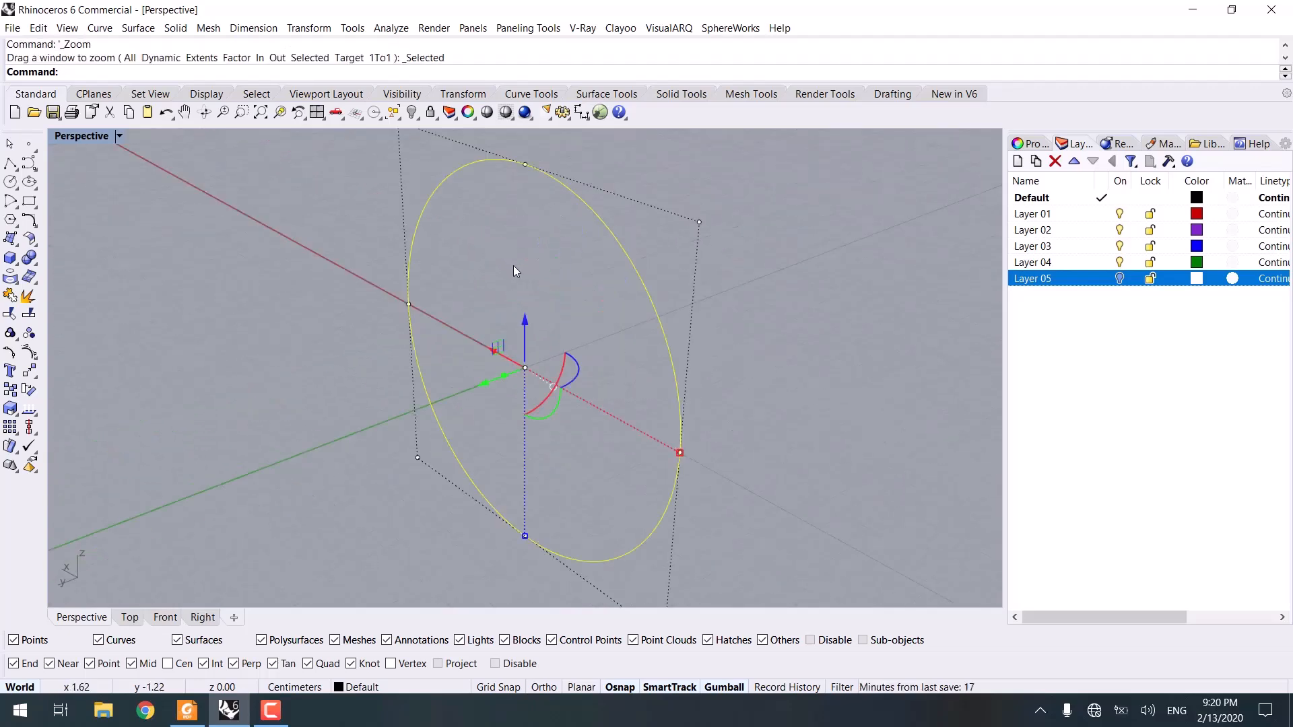
{"action": "left_click", "coordinate": [826, 415]}
{"action": "right_click_drag", "start_coordinate": [491, 430], "coordinate": [294, 249], "text": "shift"}
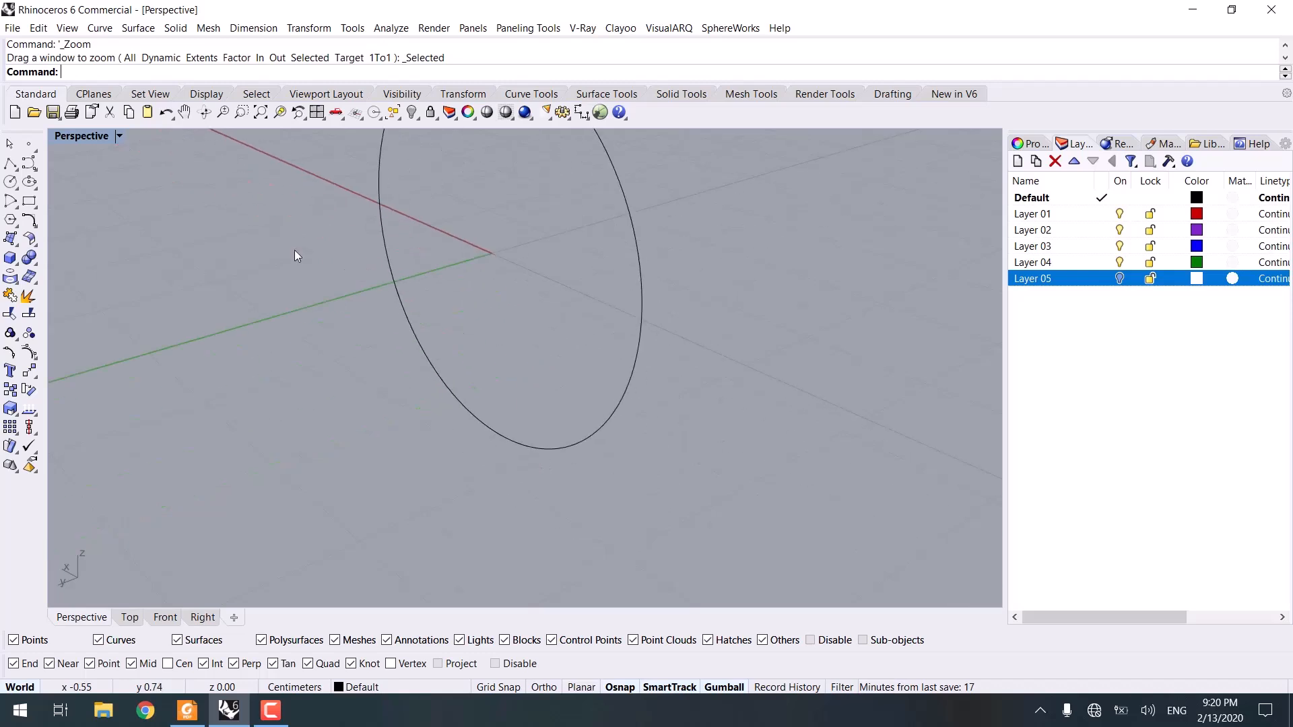
{"action": "left_click", "coordinate": [10, 164]}
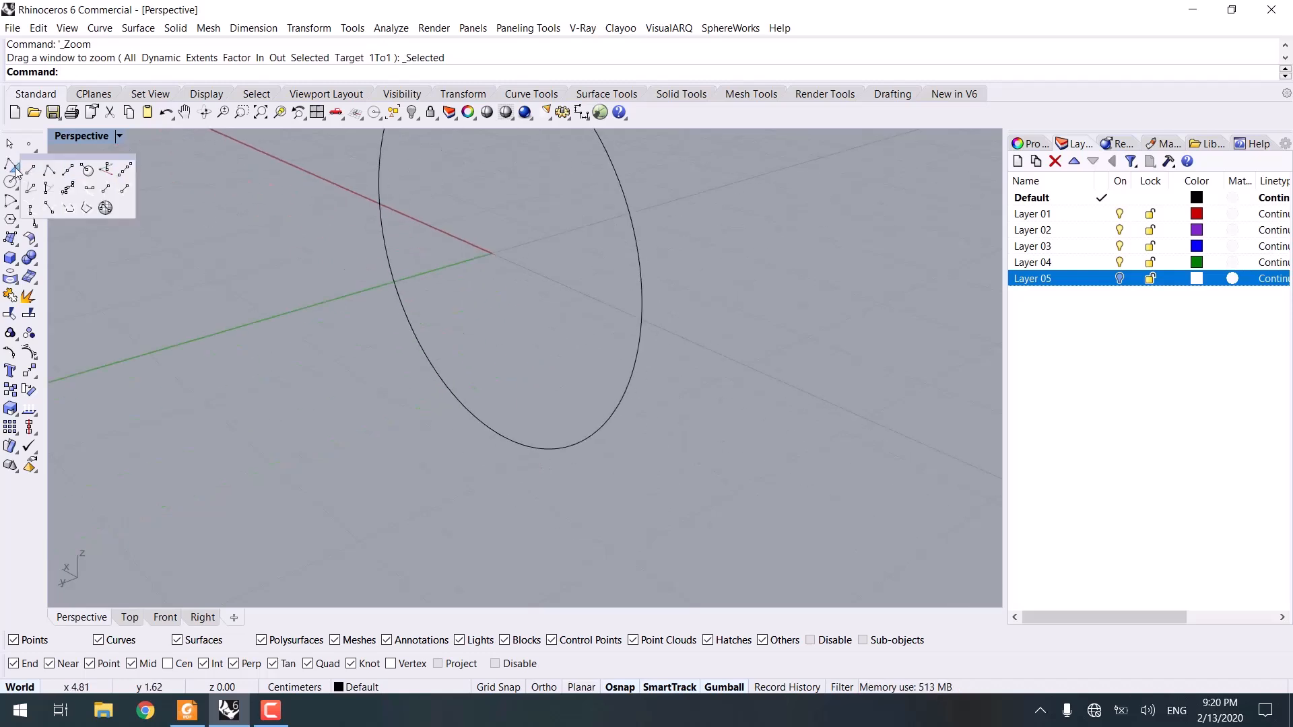
{"action": "left_click", "coordinate": [68, 172]}
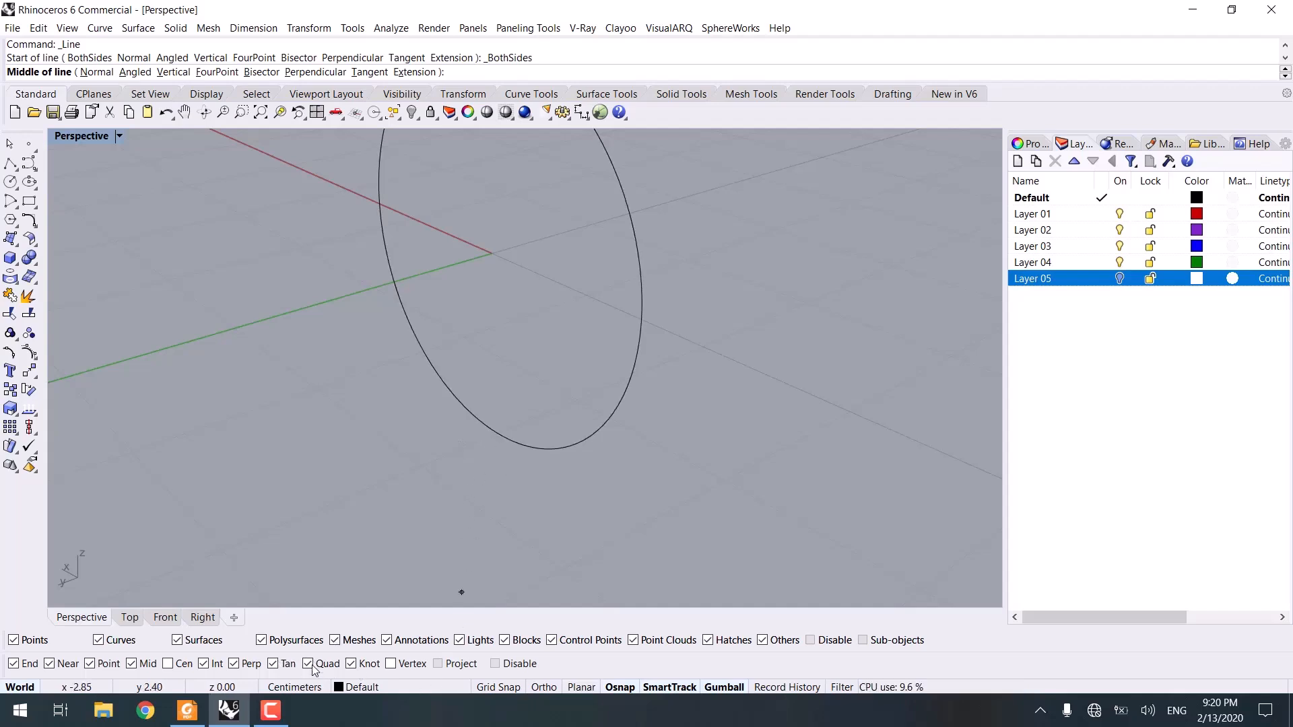
{"action": "left_click", "coordinate": [497, 435]}
{"action": "key", "text": "F8"}
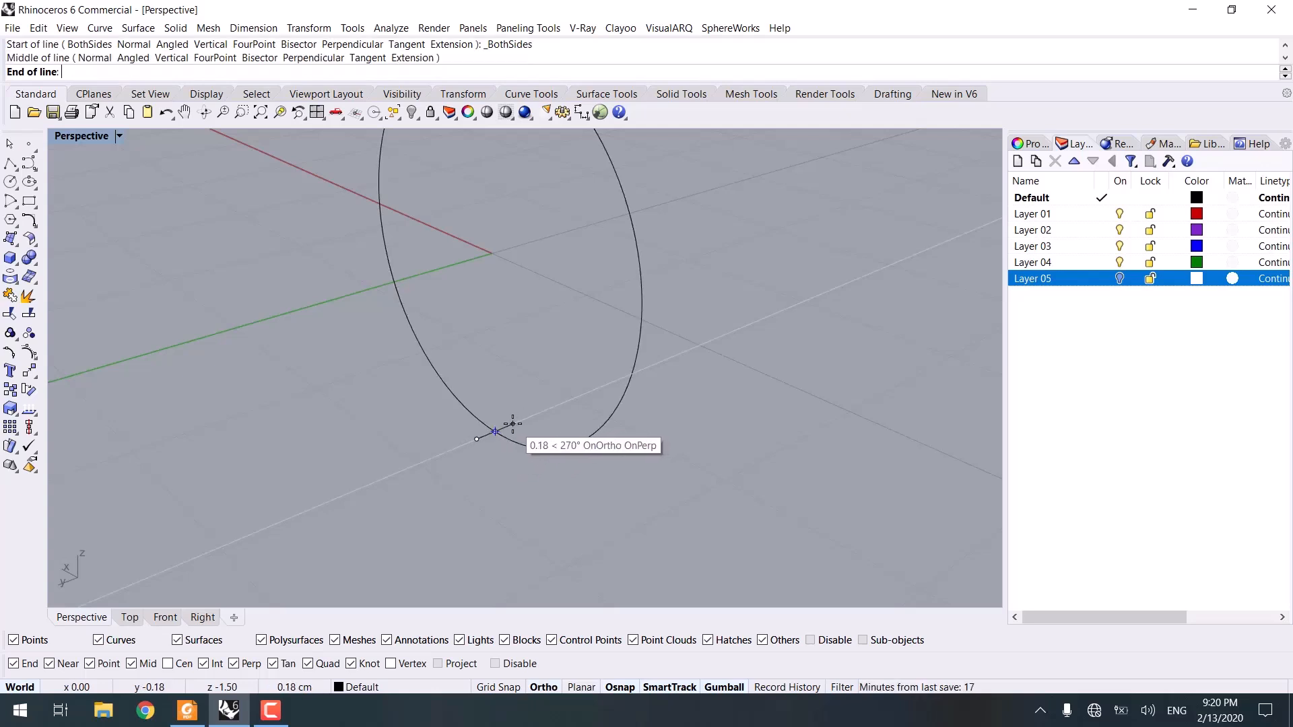
{"action": "left_click", "coordinate": [513, 428]}
Draw a short vertical line downward from one end of the crosswise line below the circle.
{"action": "right_click_drag", "start_coordinate": [513, 431], "coordinate": [360, 414]}
{"action": "left_click", "coordinate": [29, 163]}
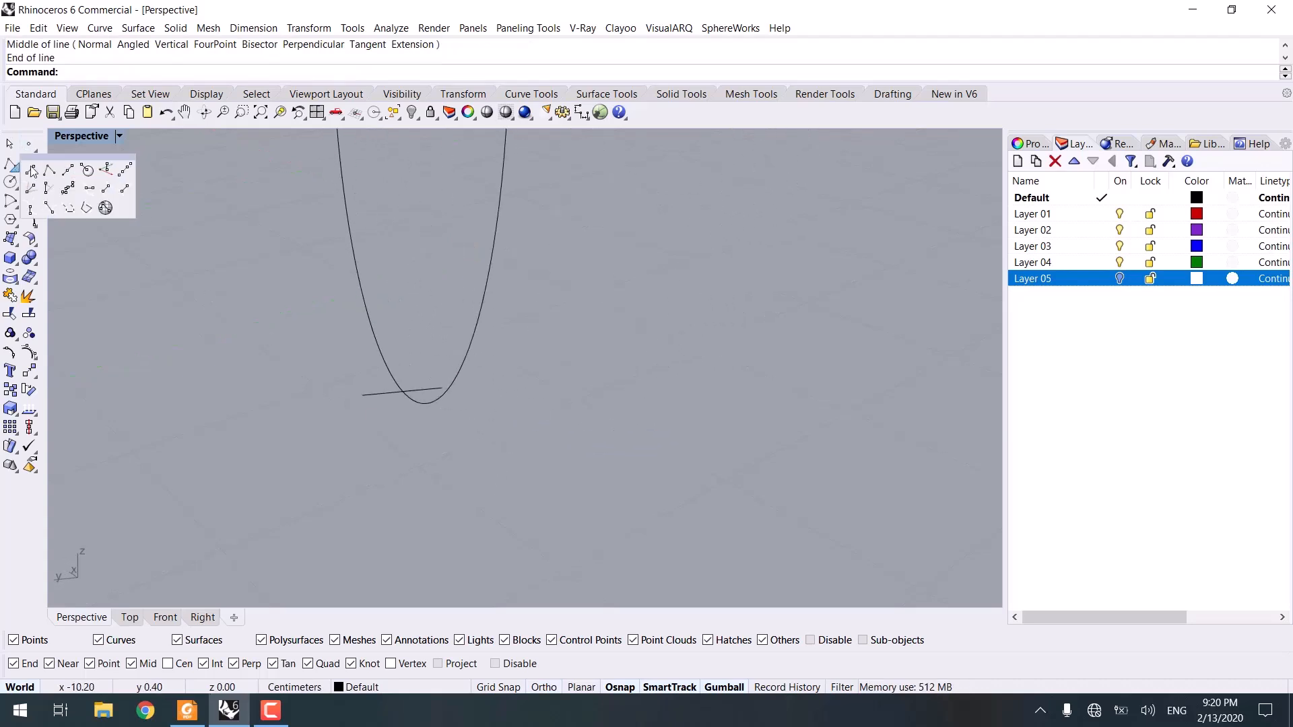
{"action": "left_click", "coordinate": [101, 171]}
{"action": "left_click", "coordinate": [447, 406]}
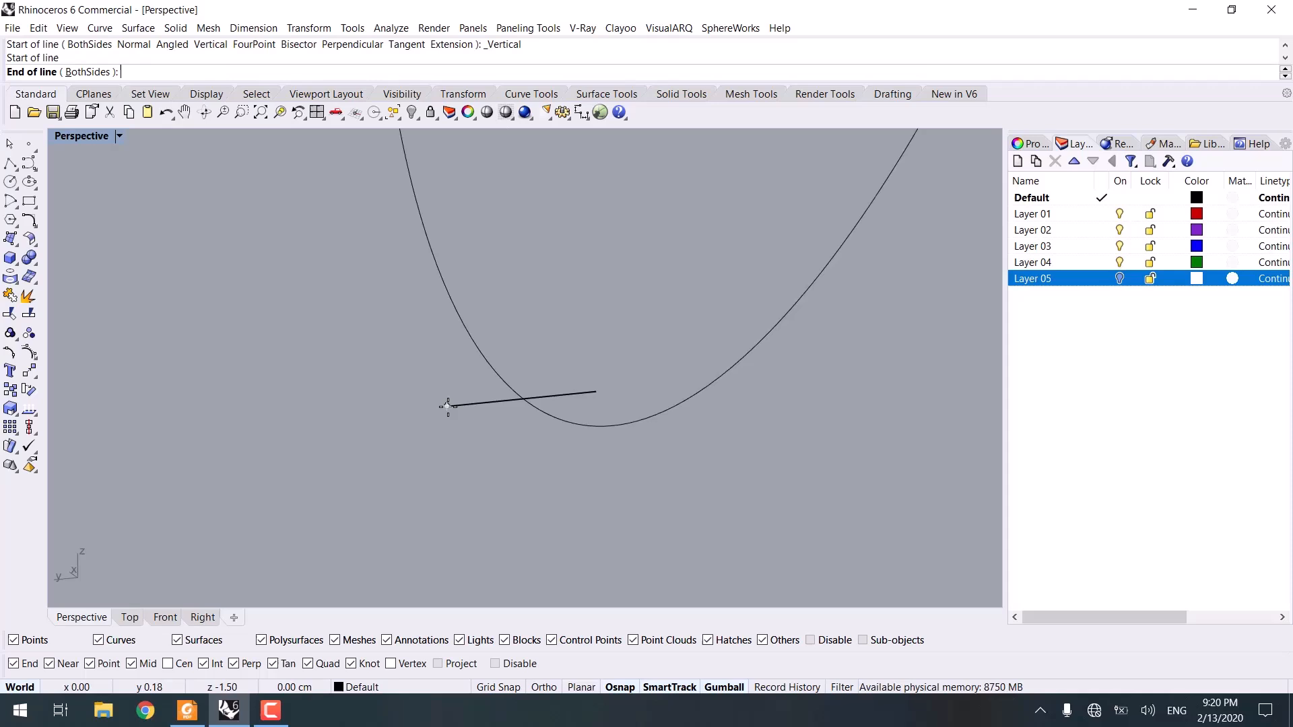
{"action": "left_click", "coordinate": [447, 443]}
Mirror the short vertical line to the other end of the crosswise line, using the circle's plane as the mirror plane.
{"action": "right_click_drag", "start_coordinate": [546, 467], "coordinate": [386, 433]}
{"action": "left_click_drag", "start_coordinate": [433, 481], "coordinate": [508, 389]}
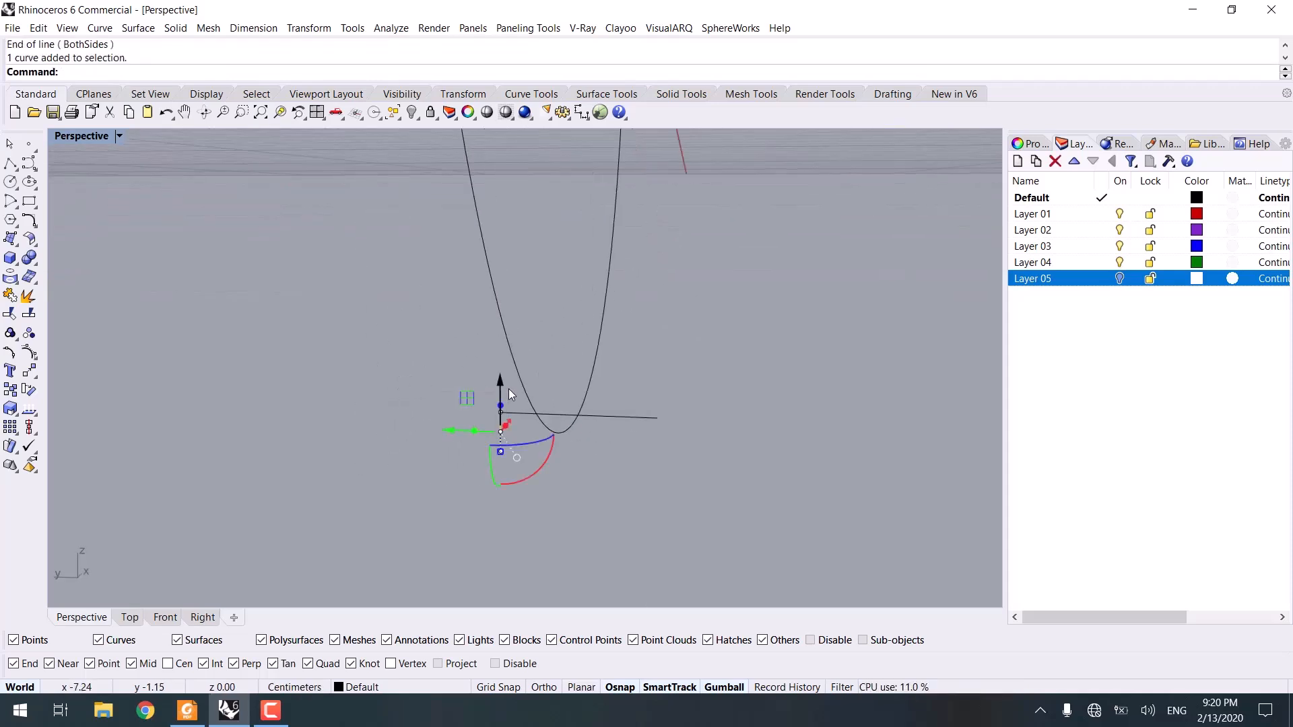
{"action": "type", "text": "Mirror"}
{"action": "key", "text": "Return"}
{"action": "left_click", "coordinate": [578, 415]}
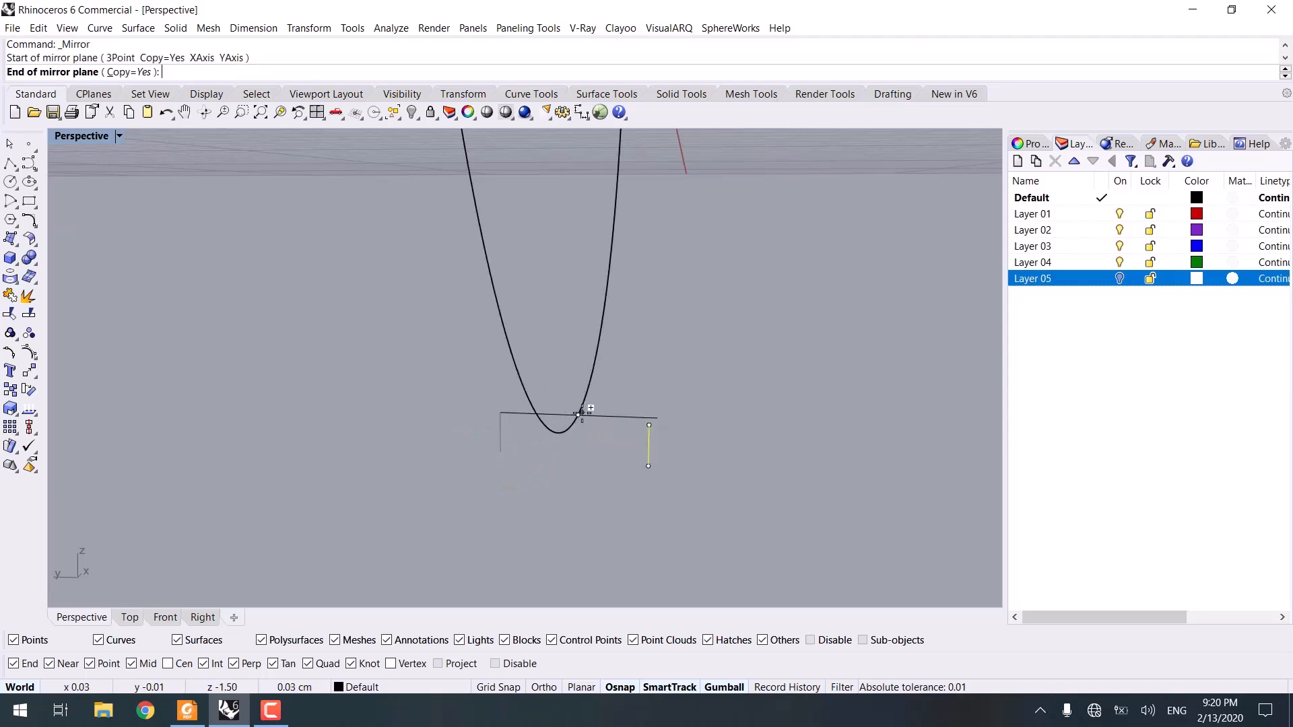
{"action": "left_click", "coordinate": [547, 488]}
Create a tangency blend curve between the lower ends of the two short vertical lines.
{"action": "right_click_drag", "start_coordinate": [598, 508], "coordinate": [500, 457]}
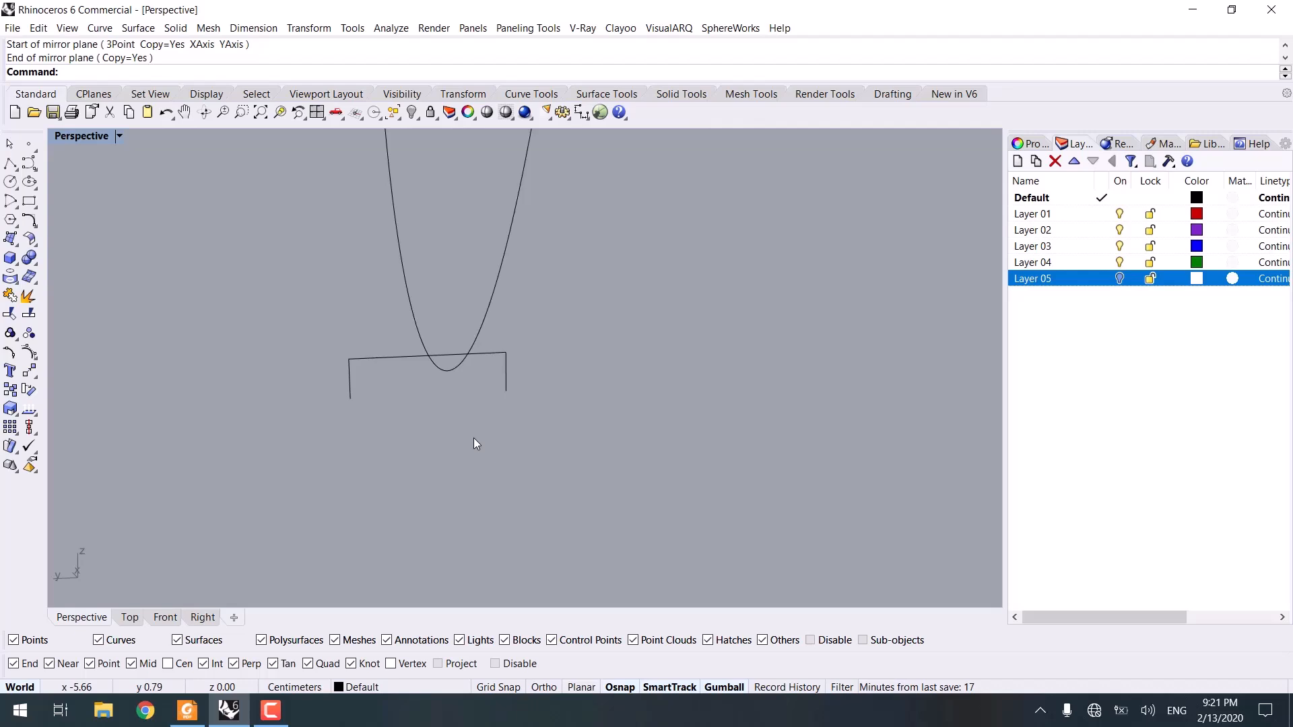
{"action": "type", "text": "blendcrv"}
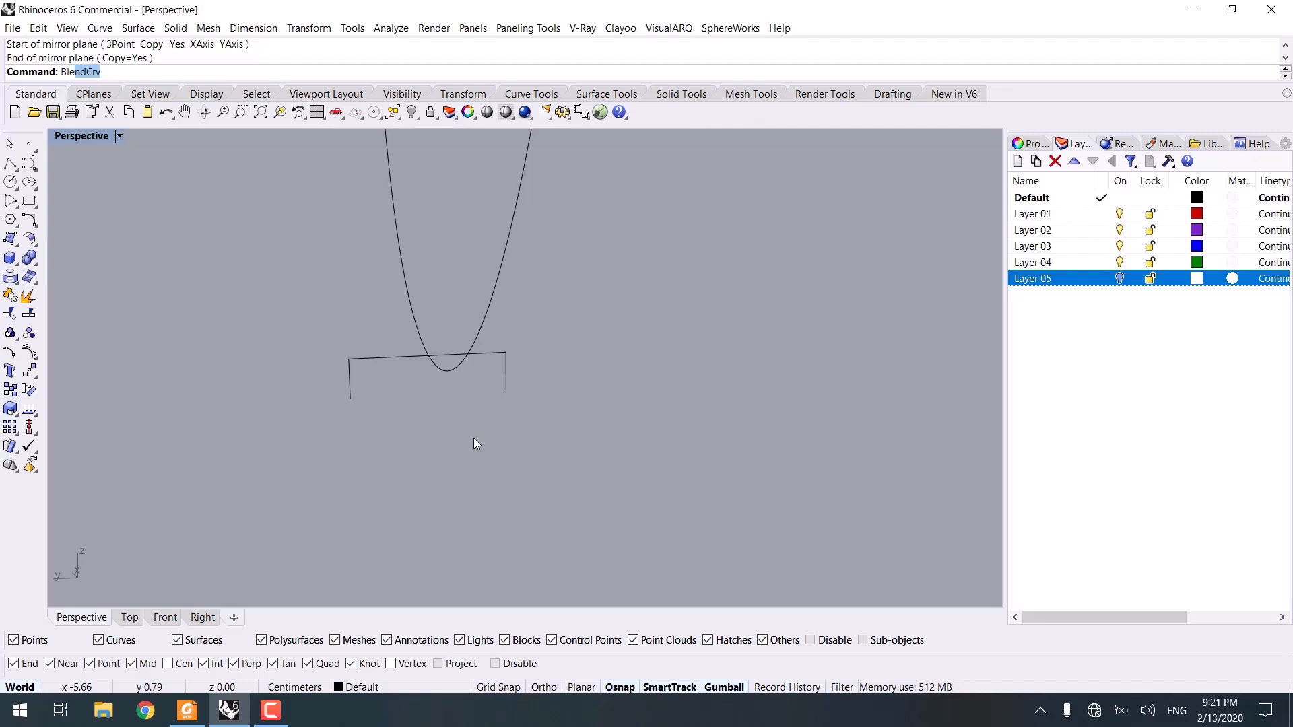
{"action": "key", "text": "Return"}
{"action": "left_click", "coordinate": [351, 397]}
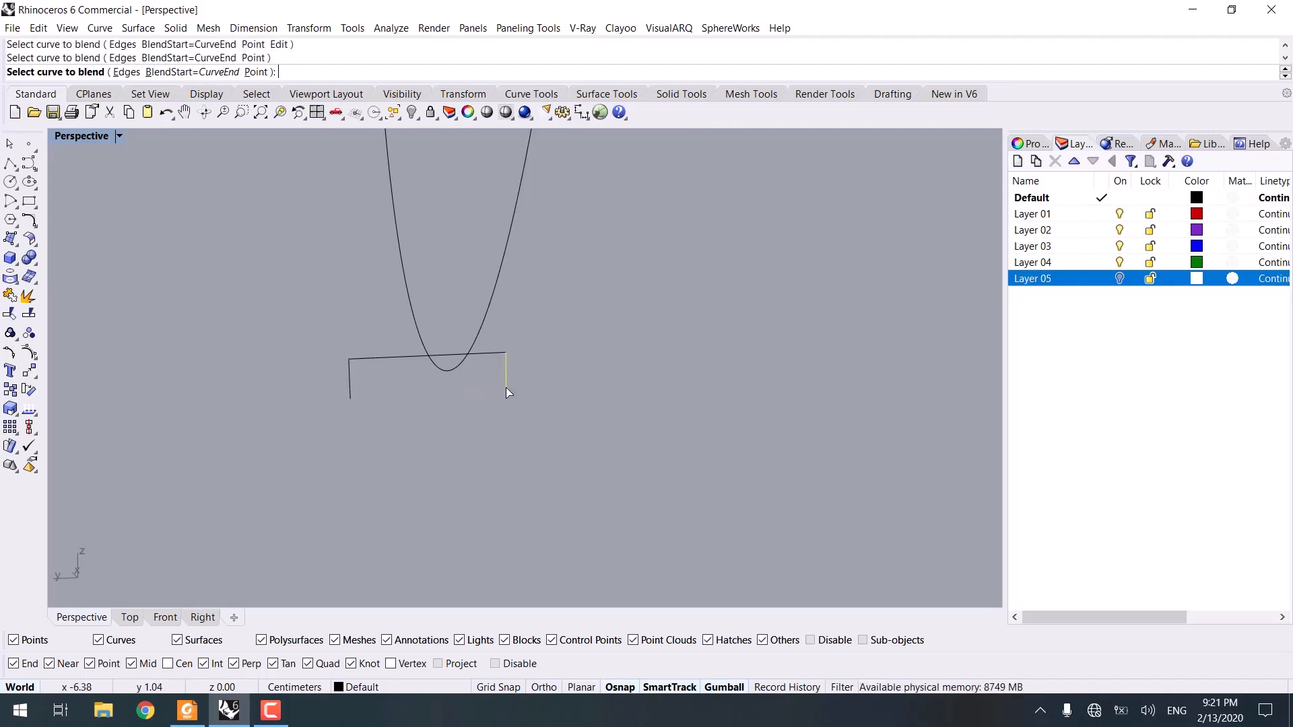
{"action": "left_click", "coordinate": [507, 386]}
{"action": "right_click_drag", "start_coordinate": [517, 467], "coordinate": [477, 441]}
{"action": "scroll", "coordinate": [385, 414], "scroll_direction": "down", "scroll_amount": 3}
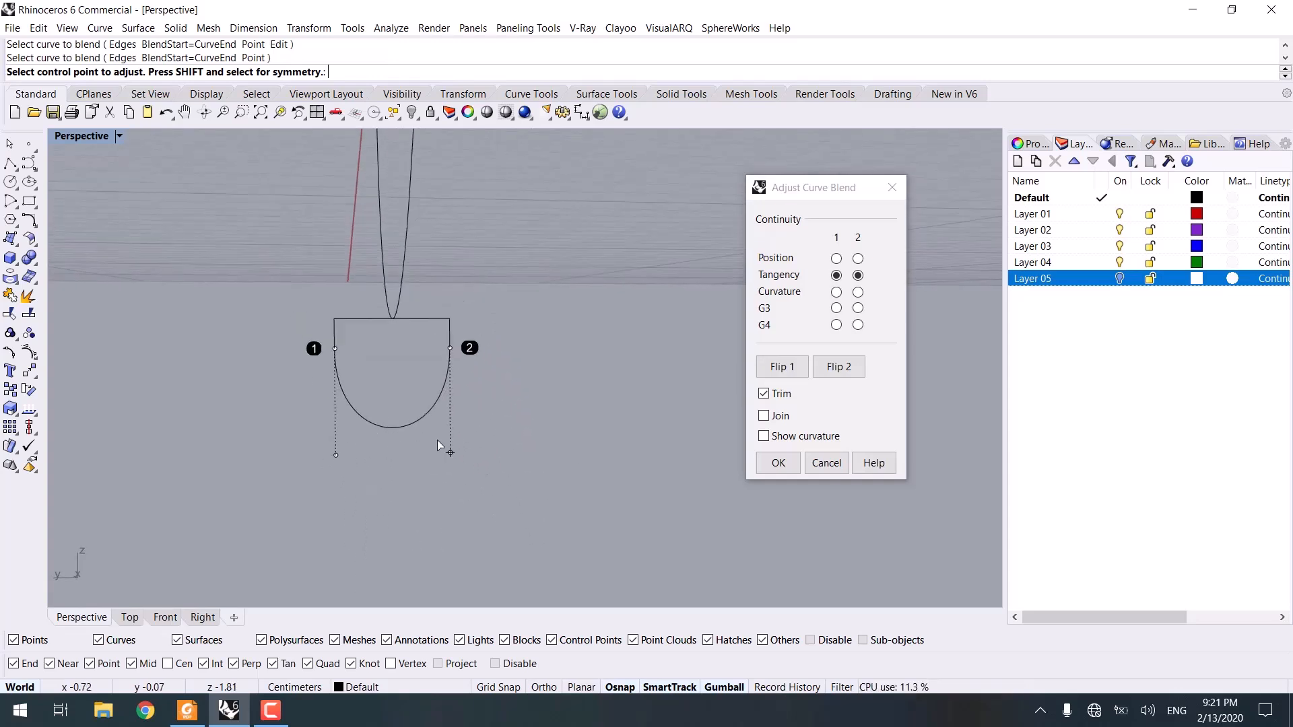
Flatten the blend symmetrically by raising its handles to about z -1.82 in the Right view, and finish it joined to the vertical lines.
{"action": "scroll", "coordinate": [437, 440], "scroll_direction": "up", "scroll_amount": 6}
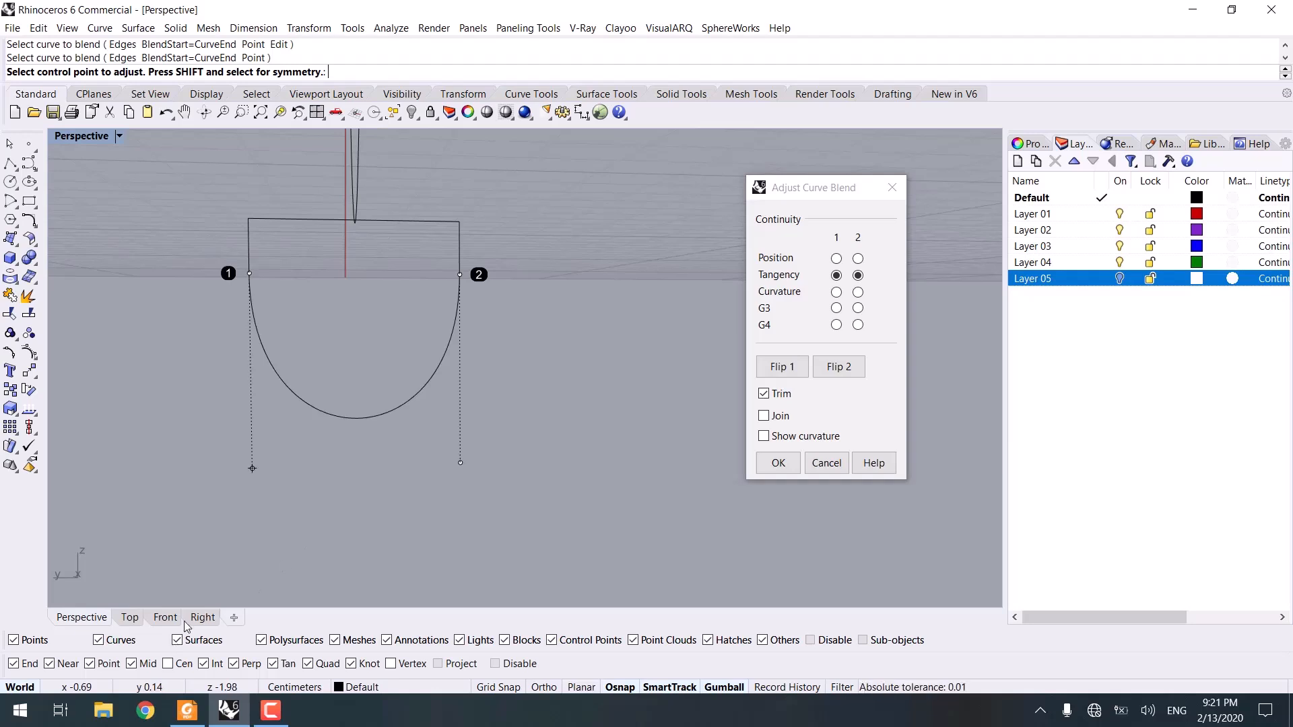
{"action": "left_click", "coordinate": [202, 618]}
{"action": "scroll", "coordinate": [438, 350], "scroll_direction": "down", "scroll_amount": 5}
{"action": "right_click_drag", "start_coordinate": [442, 349], "coordinate": [450, 241]}
{"action": "scroll", "coordinate": [417, 374], "scroll_direction": "up", "scroll_amount": 6}
{"action": "scroll", "coordinate": [432, 423], "scroll_direction": "up", "scroll_amount": 8}
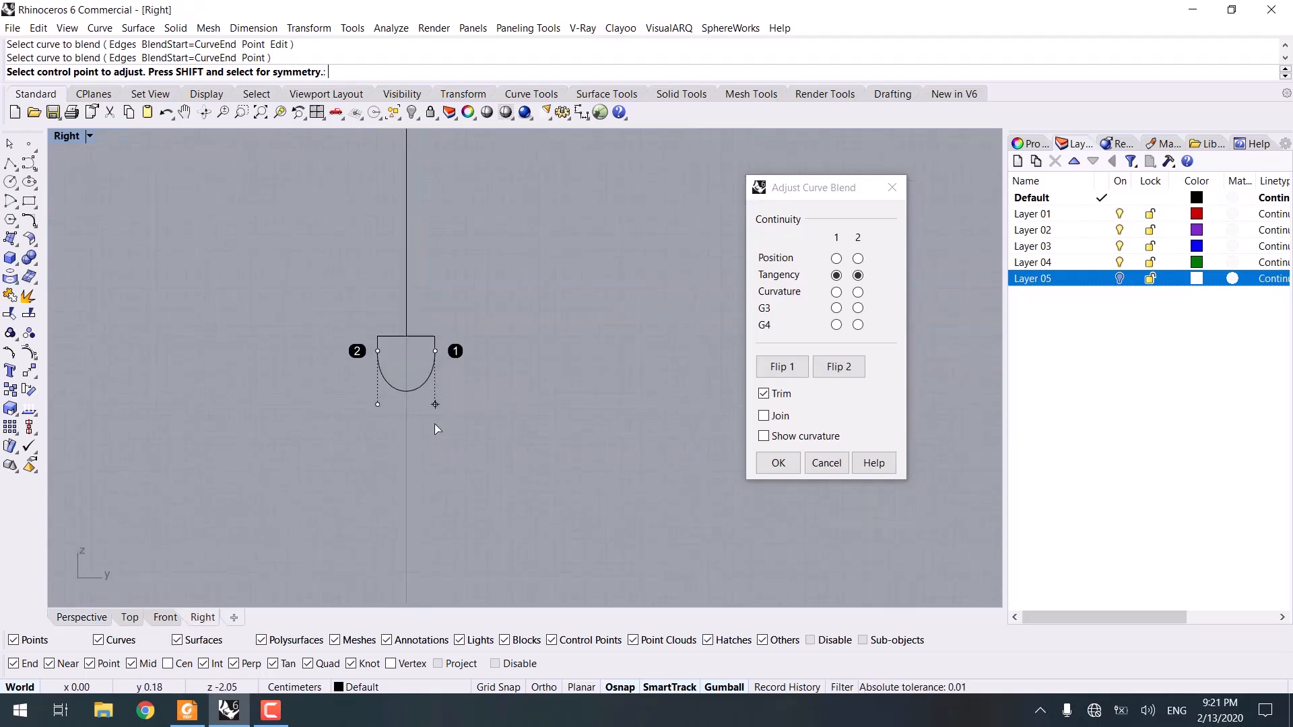
{"action": "left_click", "coordinate": [482, 440], "text": "shift"}
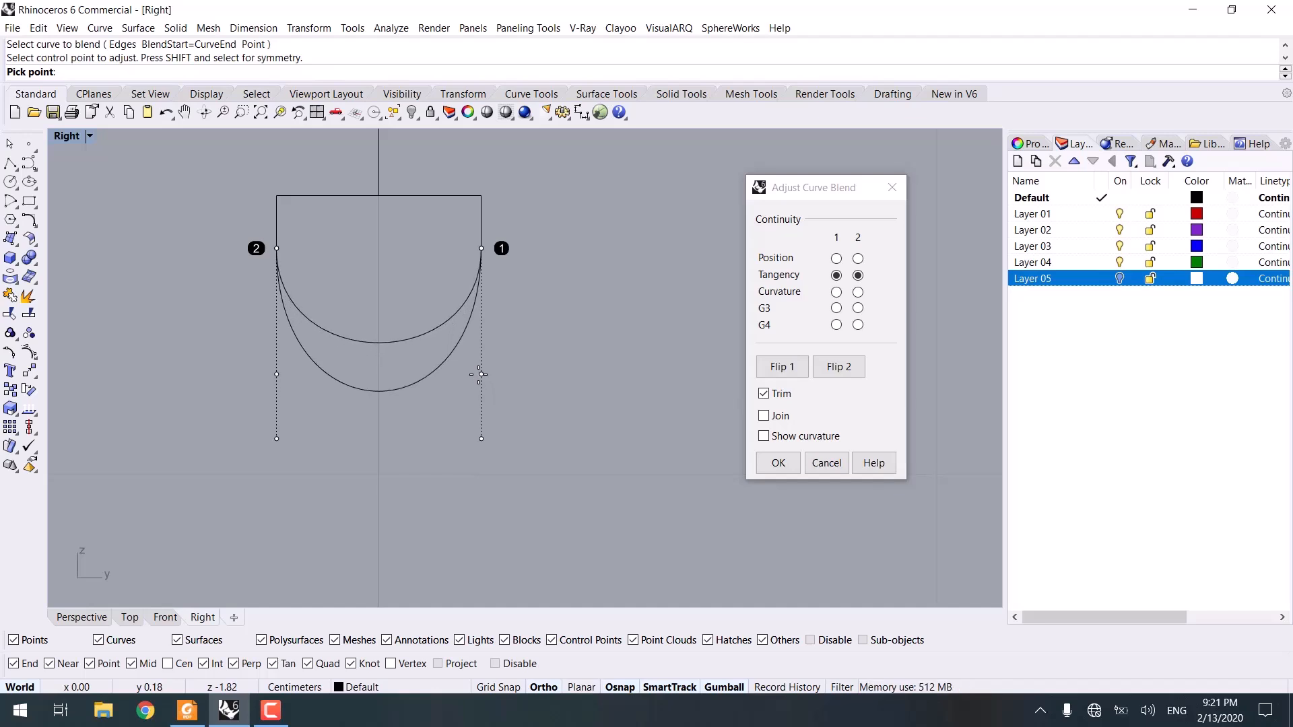
{"action": "left_click", "coordinate": [480, 375]}
{"action": "left_click", "coordinate": [764, 417]}
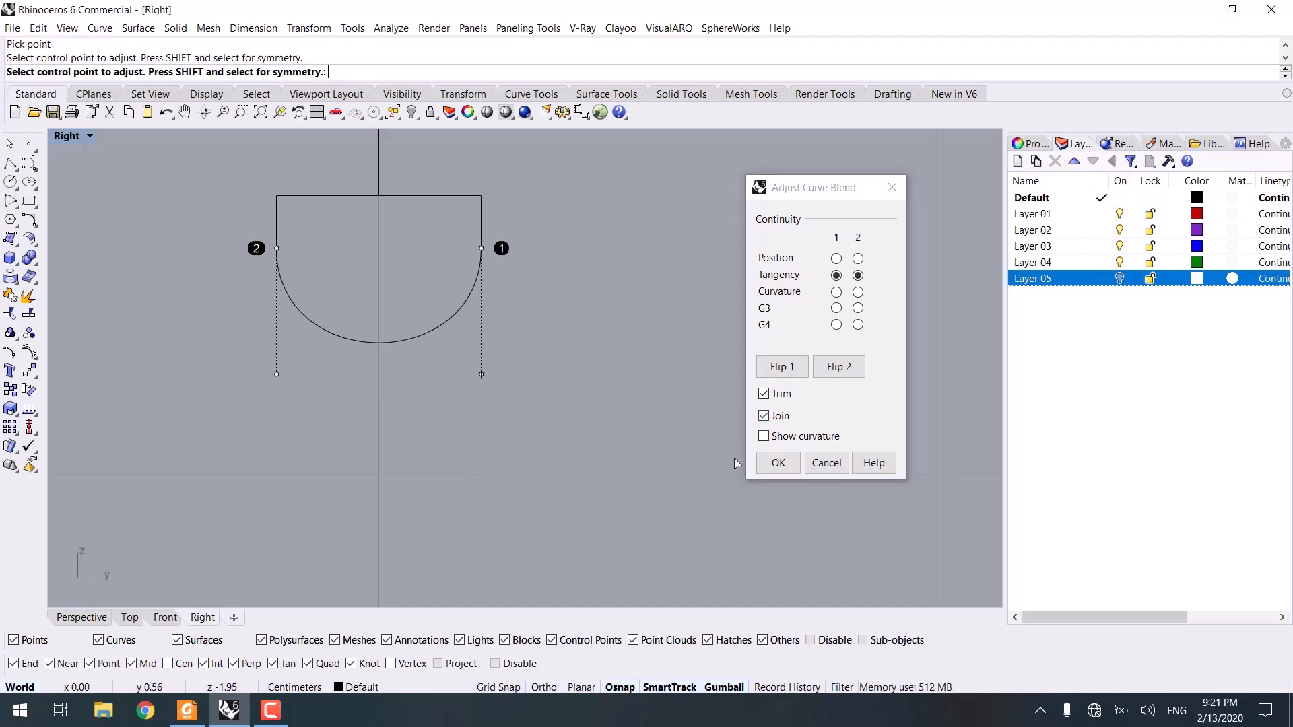
{"action": "left_click", "coordinate": [776, 462]}
Join the blended U-shaped curve and the straight line above it into one closed profile.
{"action": "left_click_drag", "start_coordinate": [428, 307], "coordinate": [425, 309]}
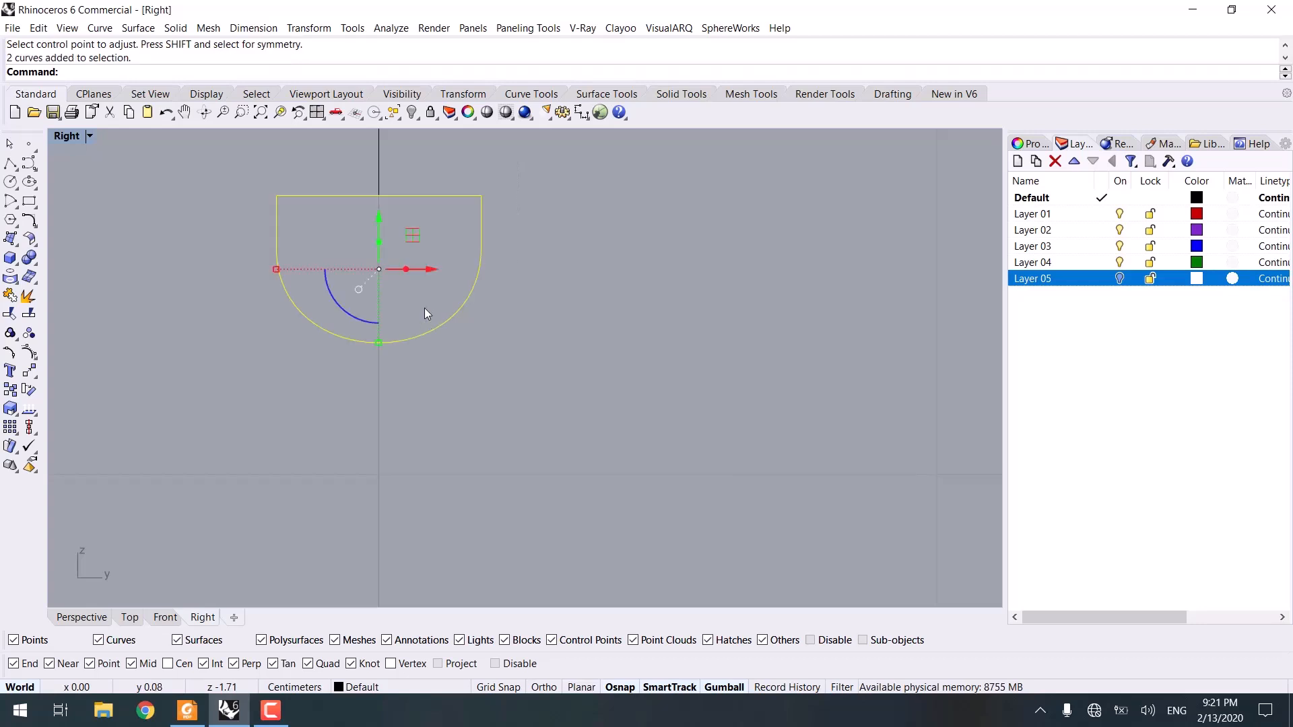
{"action": "right_click_drag", "start_coordinate": [529, 234], "coordinate": [604, 285]}
{"action": "left_click", "coordinate": [1031, 144]}
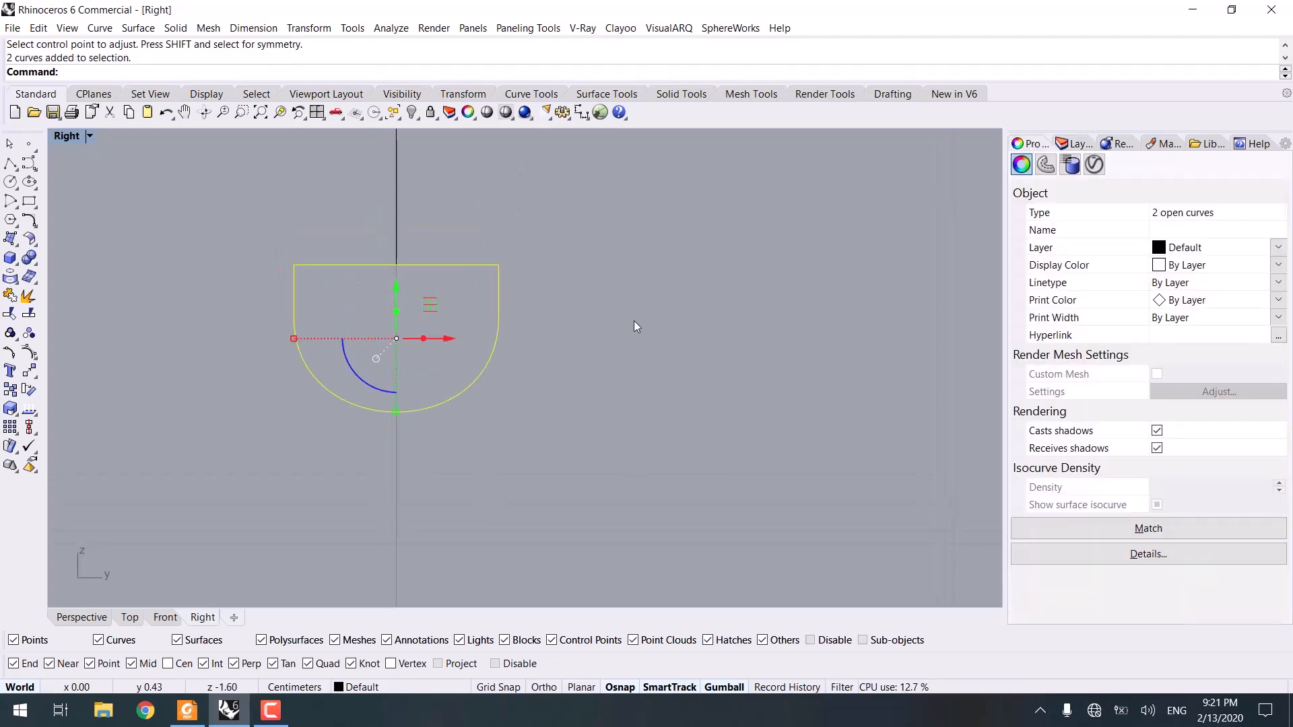
{"action": "key", "text": "ctrl+j"}
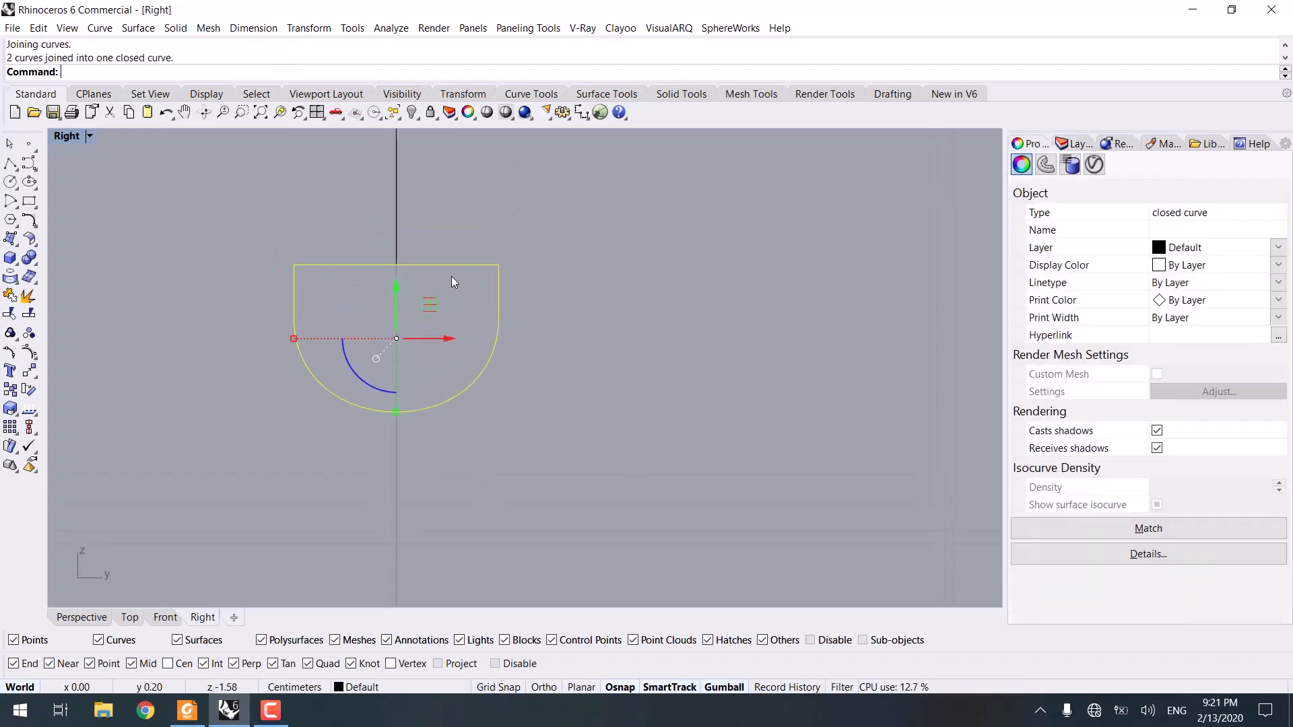
Draw a vertical rectangle about 0.33 cm wide and 0.4 cm high, starting at the circle's top quadrant point.
{"action": "left_click", "coordinate": [85, 618]}
{"action": "right_click_drag", "start_coordinate": [408, 460], "coordinate": [536, 503]}
{"action": "scroll", "coordinate": [536, 503], "scroll_direction": "down", "scroll_amount": 8}
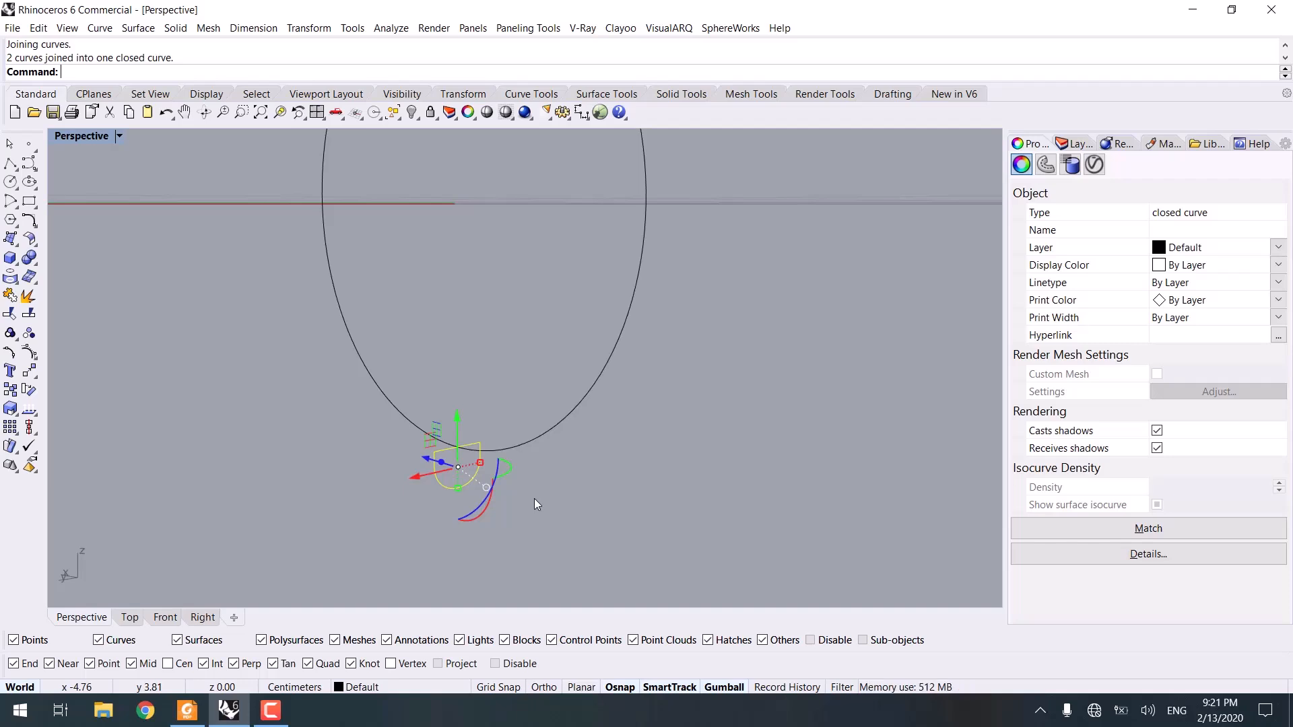
{"action": "right_click_drag", "start_coordinate": [535, 498], "coordinate": [436, 303]}
{"action": "scroll", "coordinate": [460, 361], "scroll_direction": "up", "scroll_amount": 4}
{"action": "scroll", "coordinate": [423, 292], "scroll_direction": "down", "scroll_amount": 6}
{"action": "left_click", "coordinate": [433, 300]}
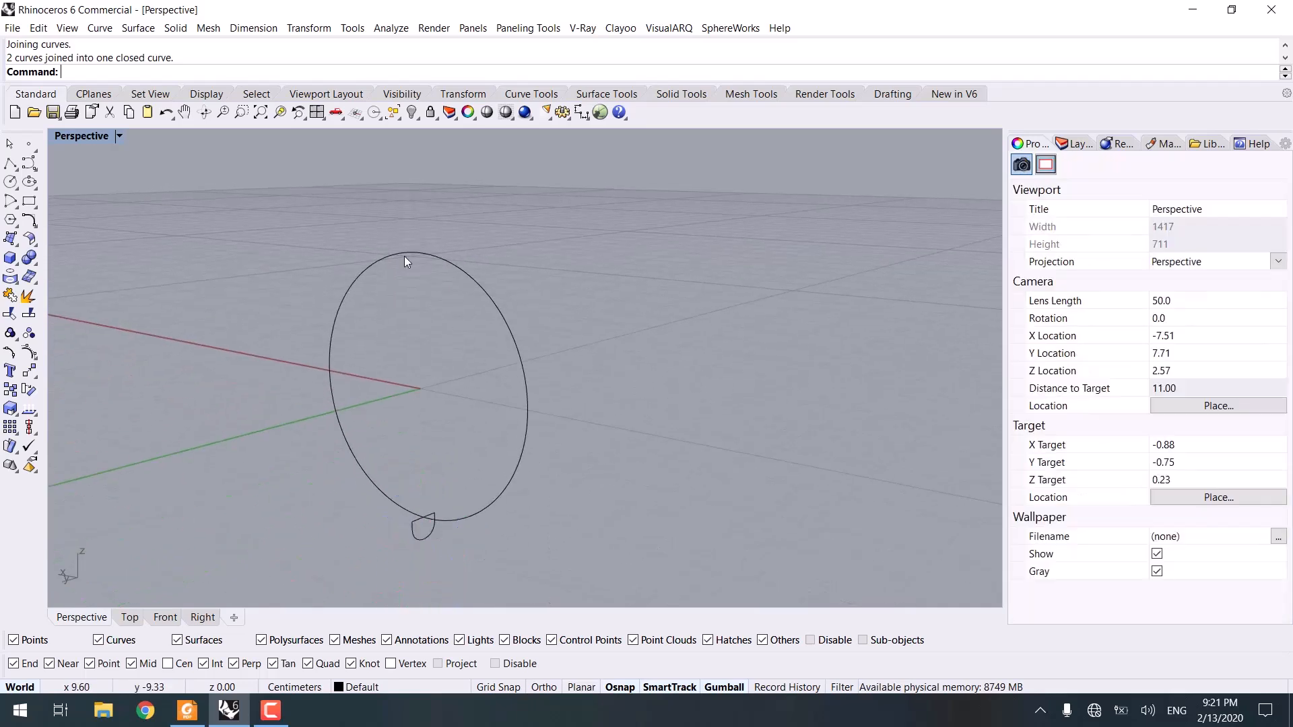
{"action": "left_click", "coordinate": [29, 201]}
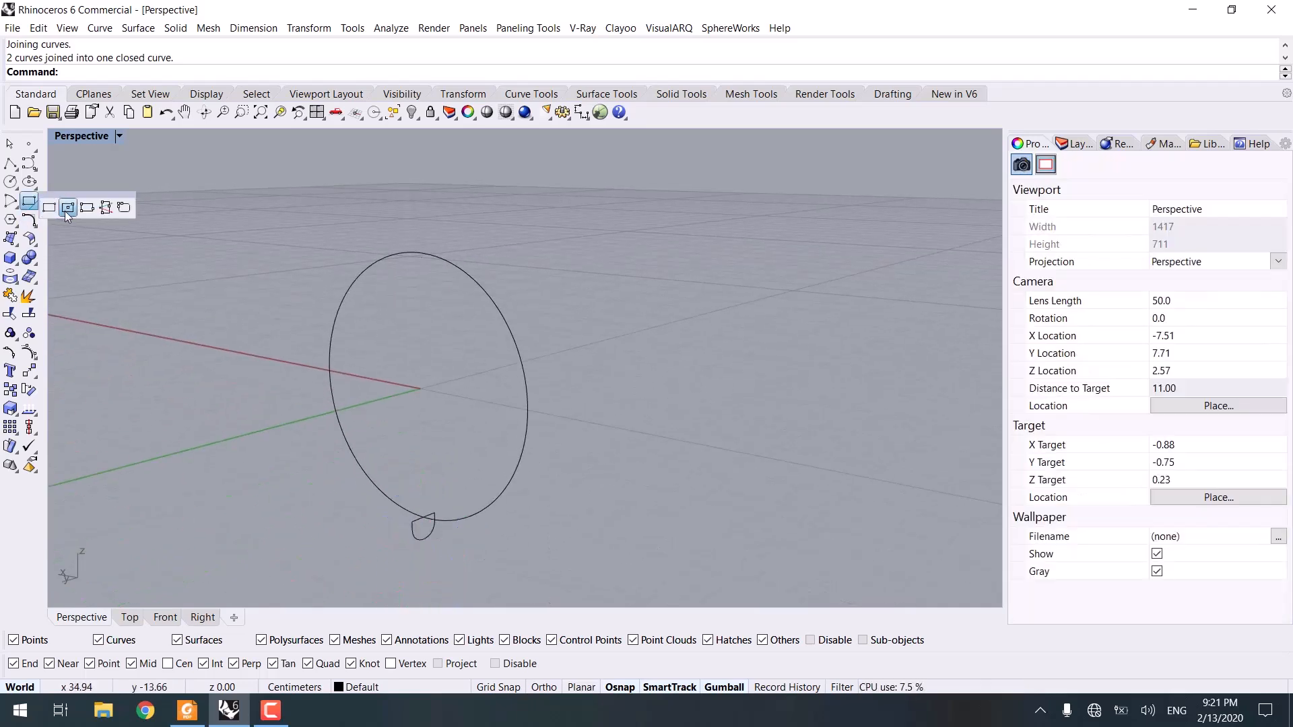
{"action": "left_click", "coordinate": [104, 207]}
{"action": "right_click_drag", "start_coordinate": [412, 219], "coordinate": [297, 319]}
{"action": "left_click", "coordinate": [268, 332]}
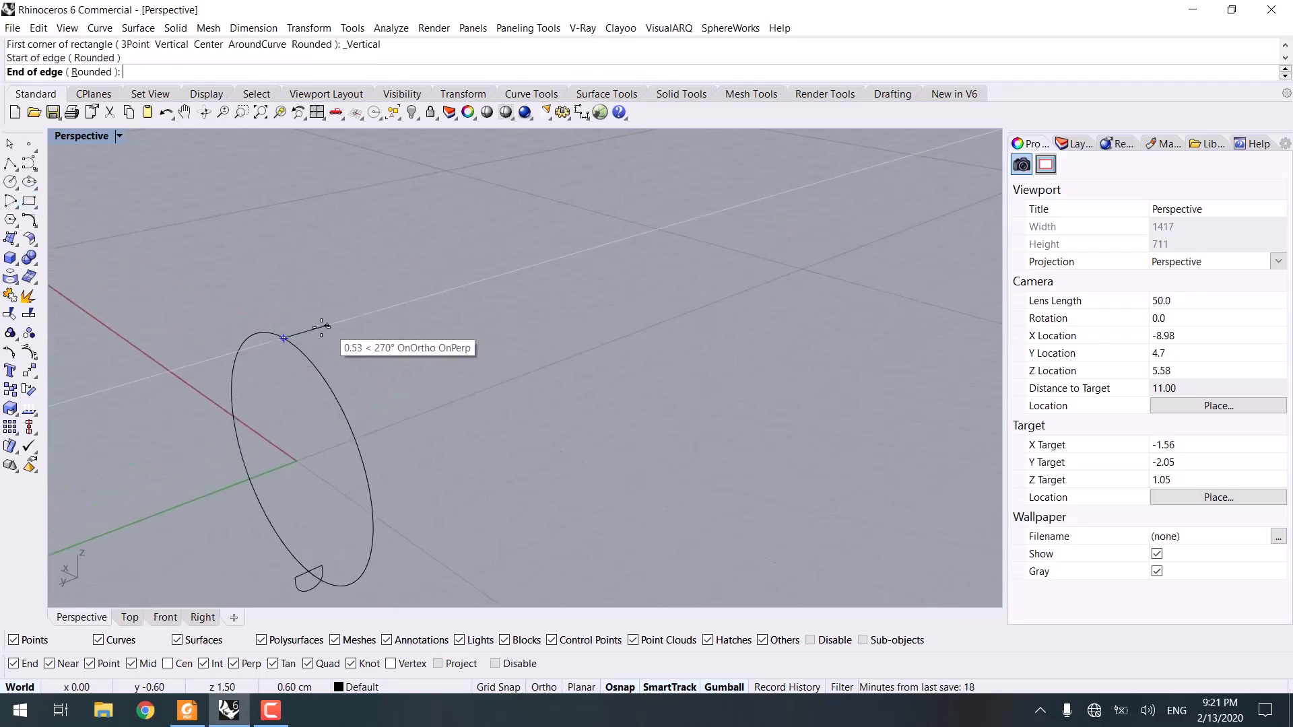
{"action": "scroll", "coordinate": [316, 328], "scroll_direction": "up", "scroll_amount": 3}
{"action": "left_click", "coordinate": [305, 331]}
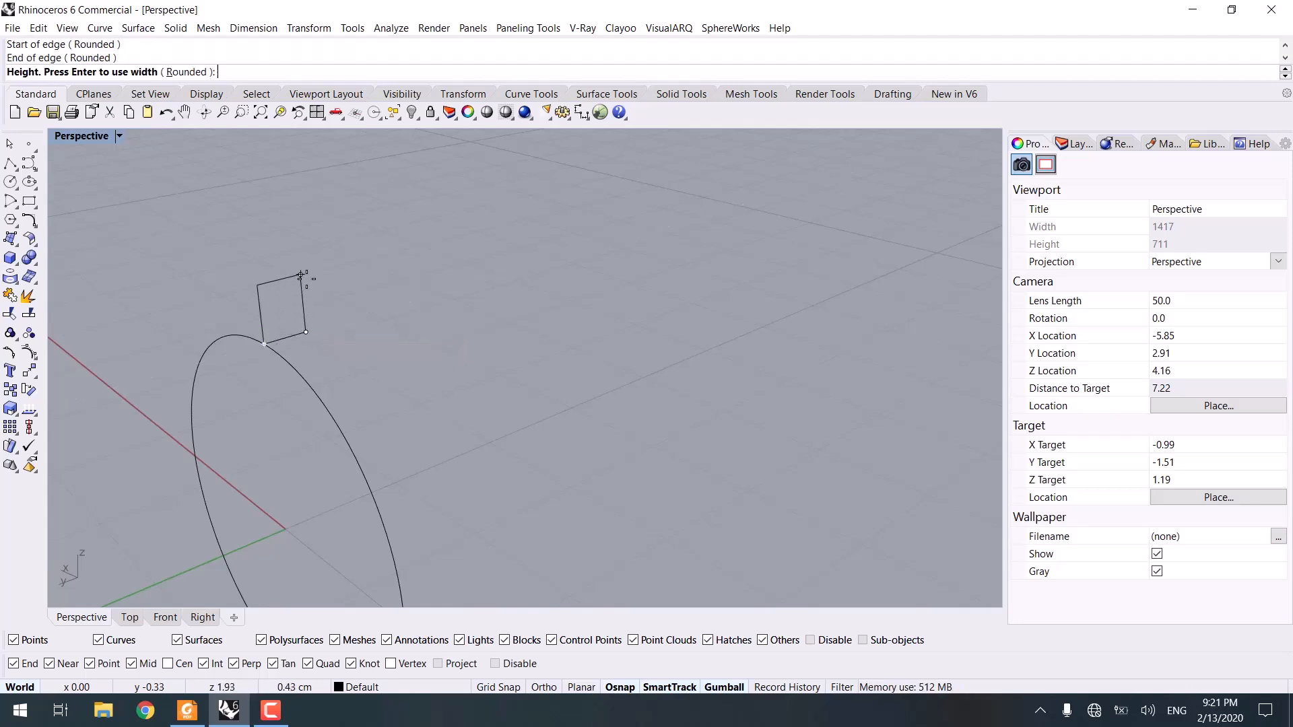
{"action": "left_click", "coordinate": [305, 283]}
Move the rectangle so the midpoint of its lower edge sits on the circle's top quadrant point.
{"action": "scroll", "coordinate": [309, 305], "scroll_direction": "up", "scroll_amount": 3}
{"action": "left_click", "coordinate": [305, 304]}
{"action": "type", "text": "m"}
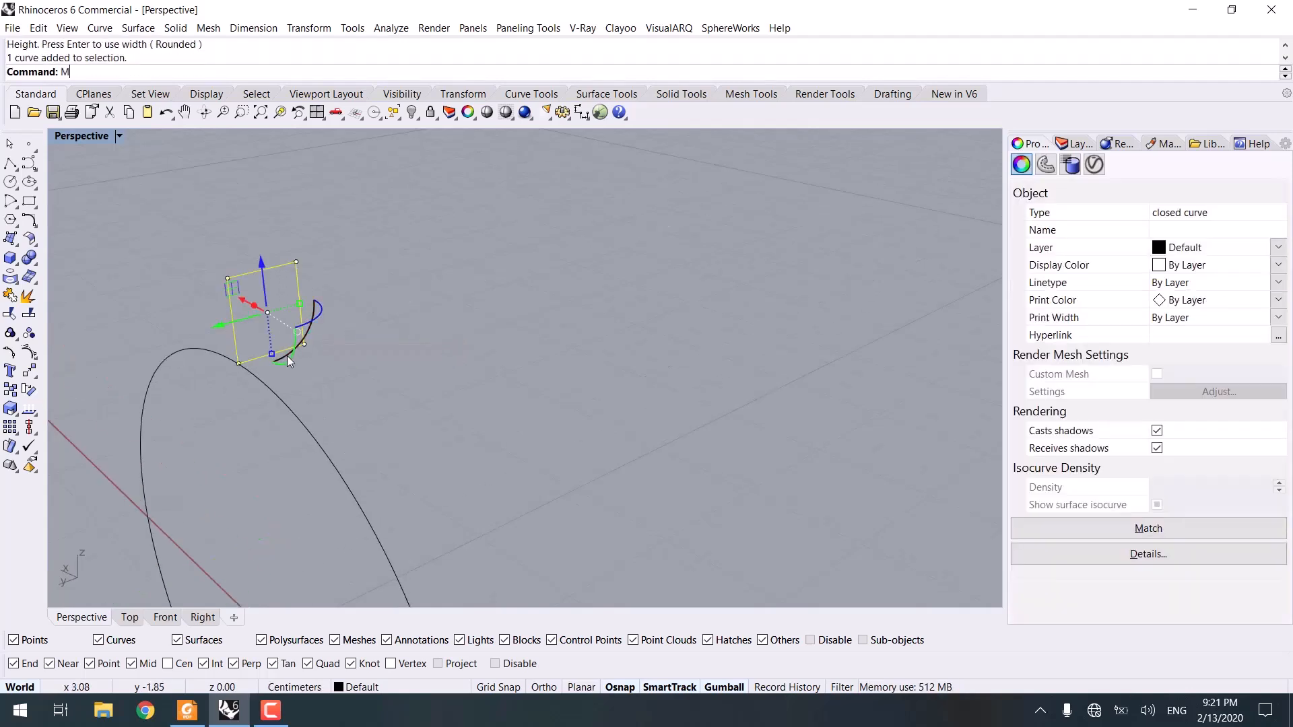
{"action": "key", "text": "Return"}
{"action": "scroll", "coordinate": [283, 357], "scroll_direction": "up", "scroll_amount": 3}
{"action": "left_click", "coordinate": [269, 345]}
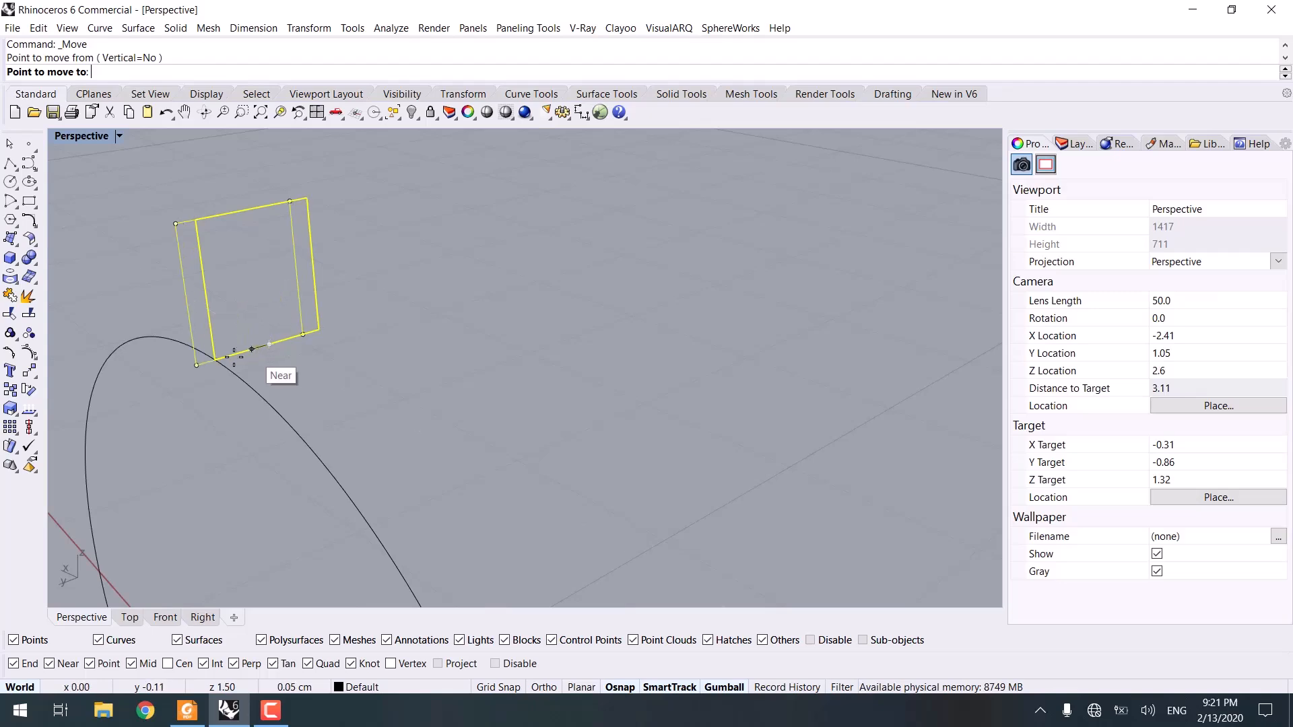
{"action": "left_click", "coordinate": [216, 359]}
Scale the rectangle's two upper corner points symmetrically inward to taper it into a trapezoid.
{"action": "scroll", "coordinate": [333, 403], "scroll_direction": "down", "scroll_amount": 5}
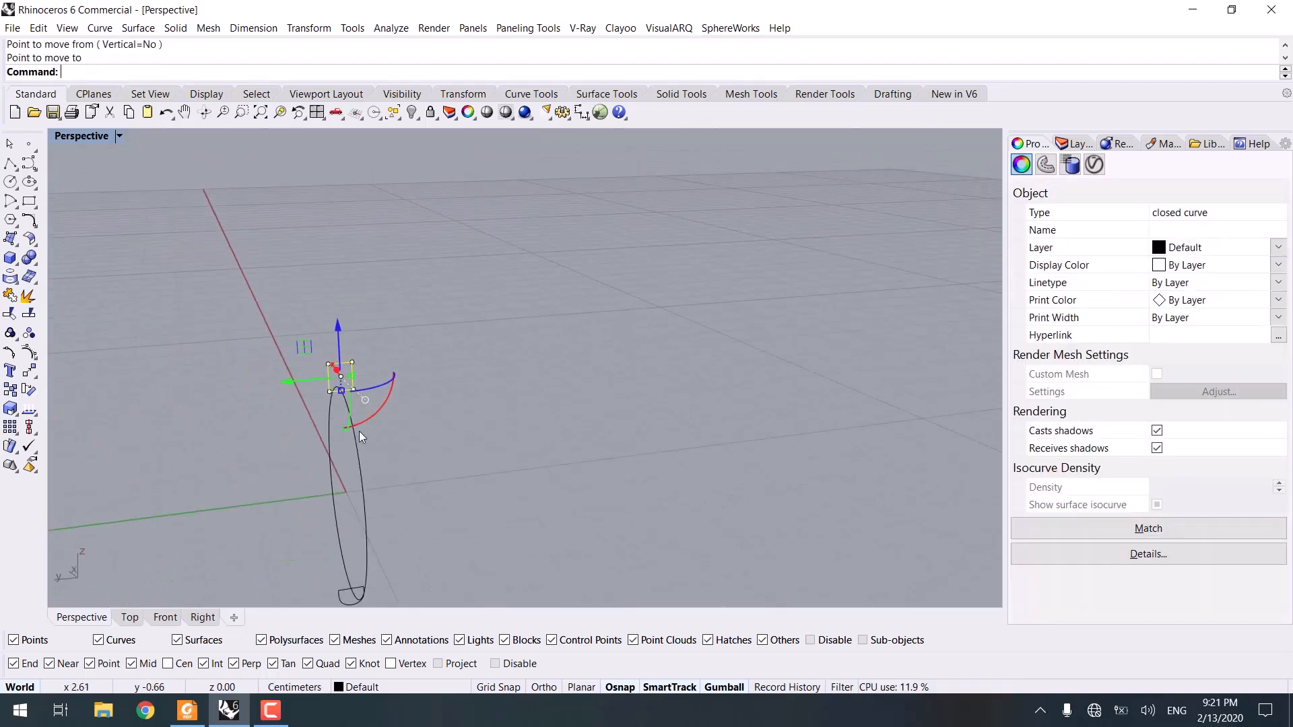
{"action": "left_click_drag", "start_coordinate": [297, 277], "coordinate": [347, 292]}
{"action": "scroll", "coordinate": [313, 310], "scroll_direction": "up", "scroll_amount": 3}
{"action": "scroll", "coordinate": [262, 403], "scroll_direction": "down", "scroll_amount": 3}
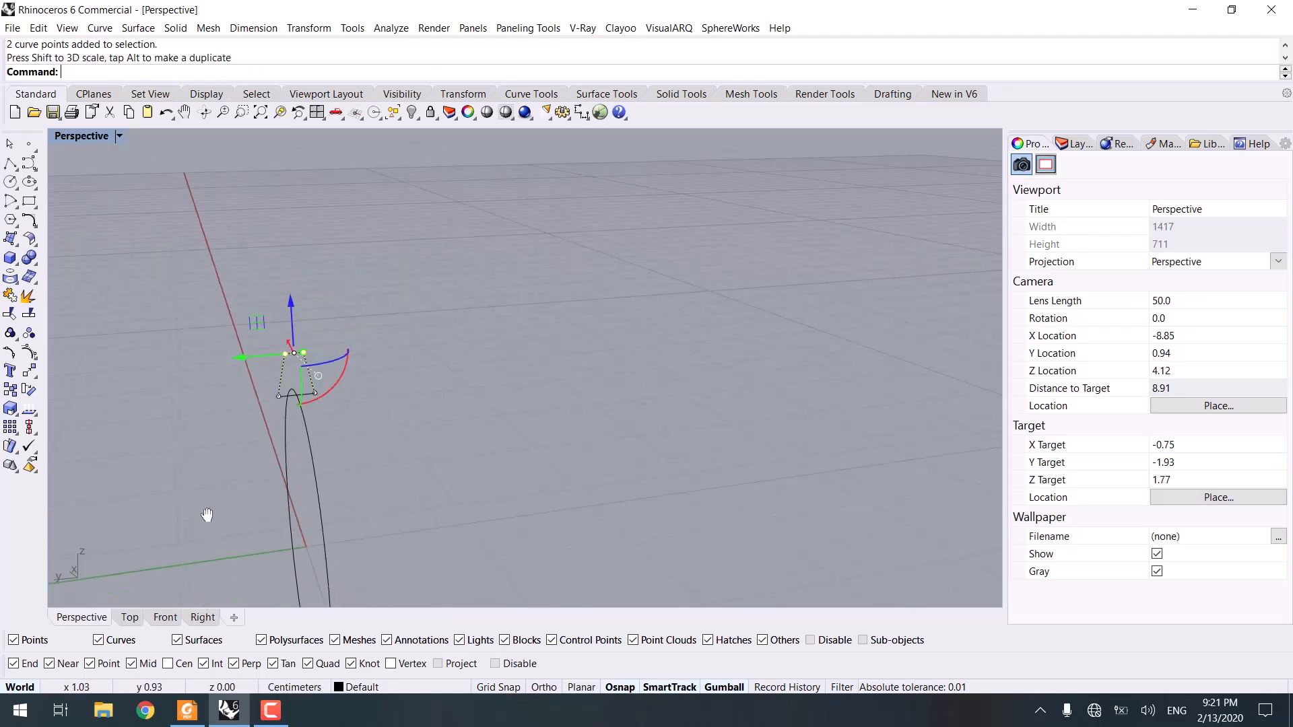
In the Right view, draw two vertical guide lines from the lower profile's upper corners to above the trapezoid.
{"action": "left_click", "coordinate": [204, 620]}
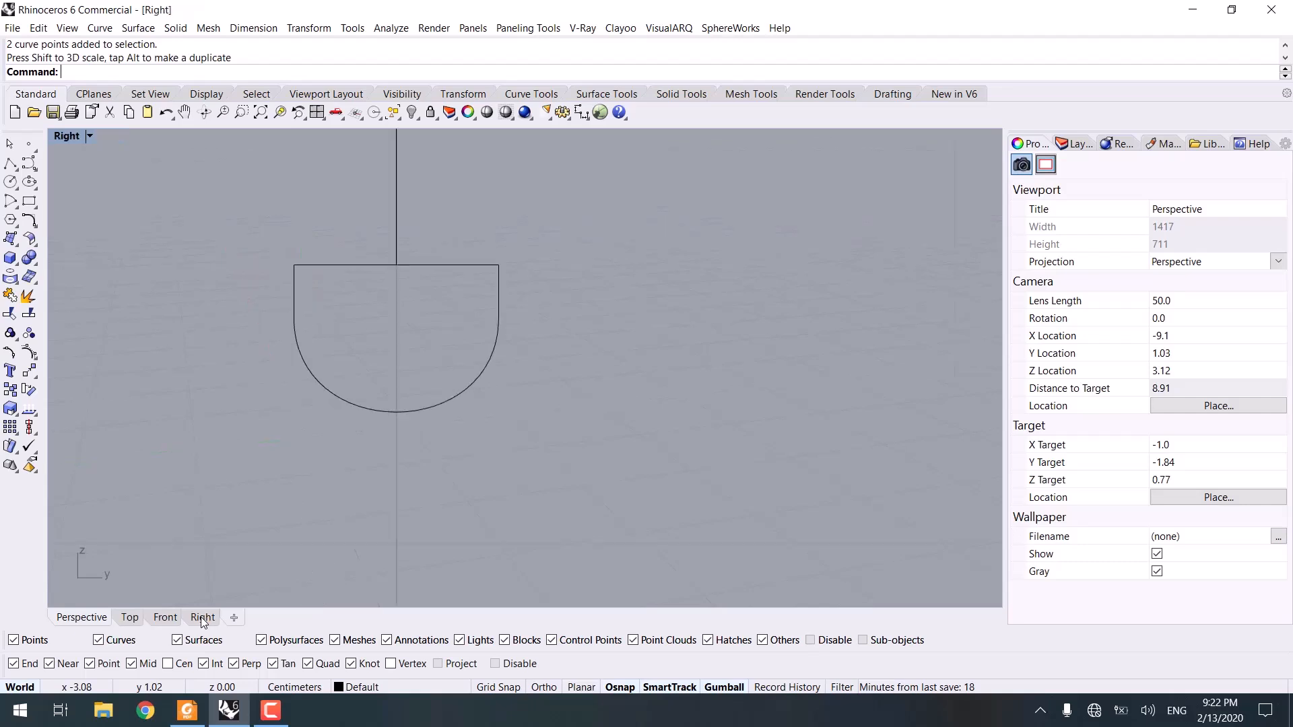
{"action": "scroll", "coordinate": [391, 446], "scroll_direction": "down", "scroll_amount": 5}
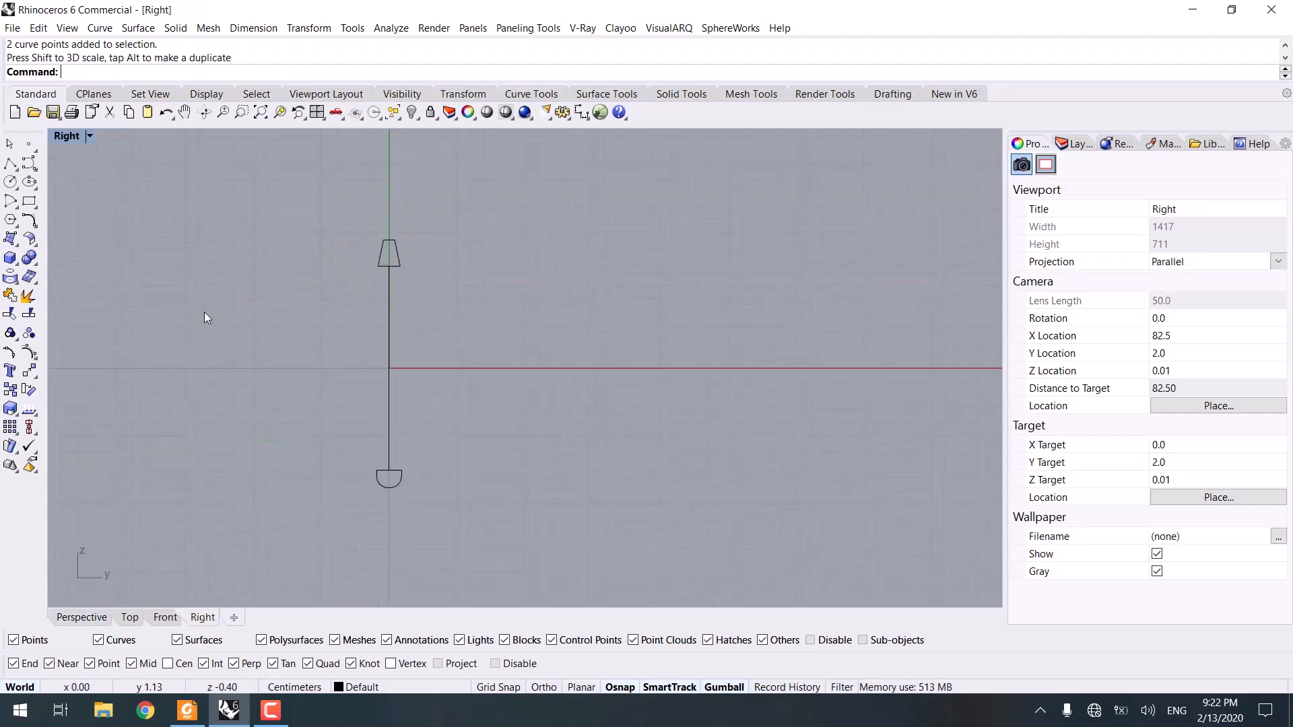
{"action": "left_click", "coordinate": [10, 163]}
{"action": "left_click", "coordinate": [375, 469]}
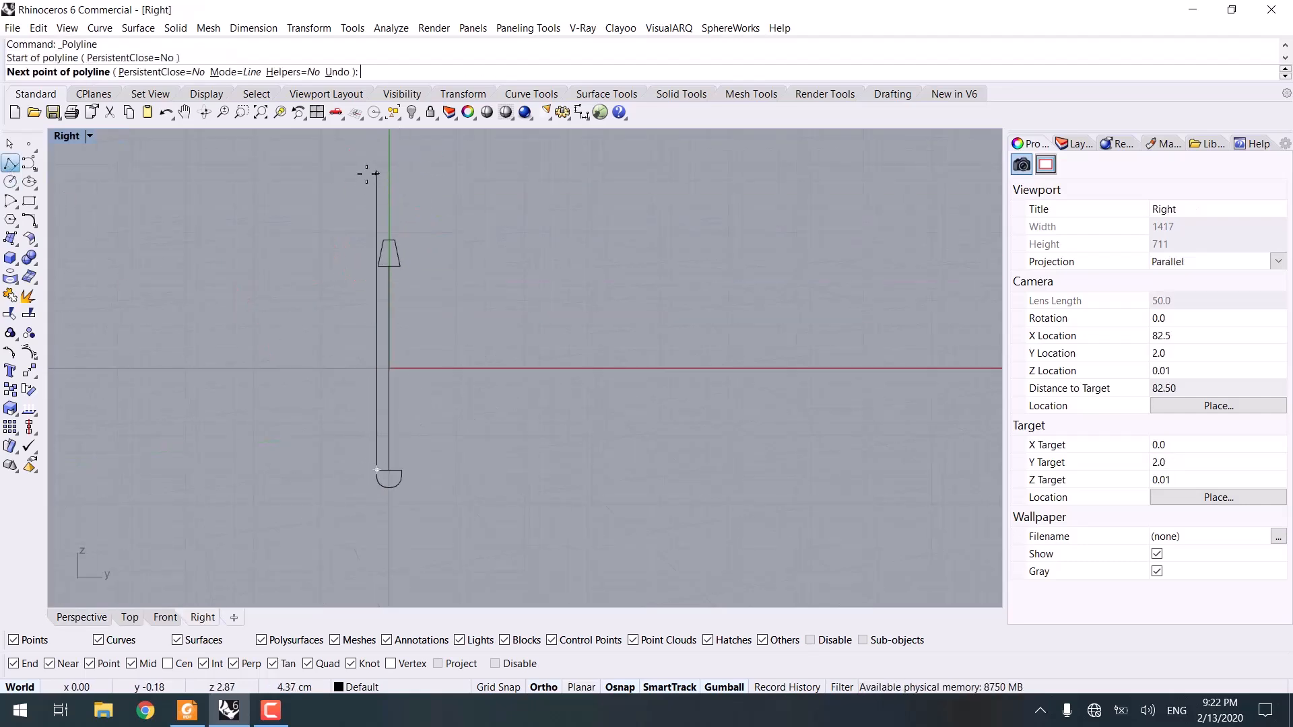
{"action": "left_click", "coordinate": [375, 143], "text": "shift"}
{"action": "key", "text": "Return"}
{"action": "key", "text": "Return"}
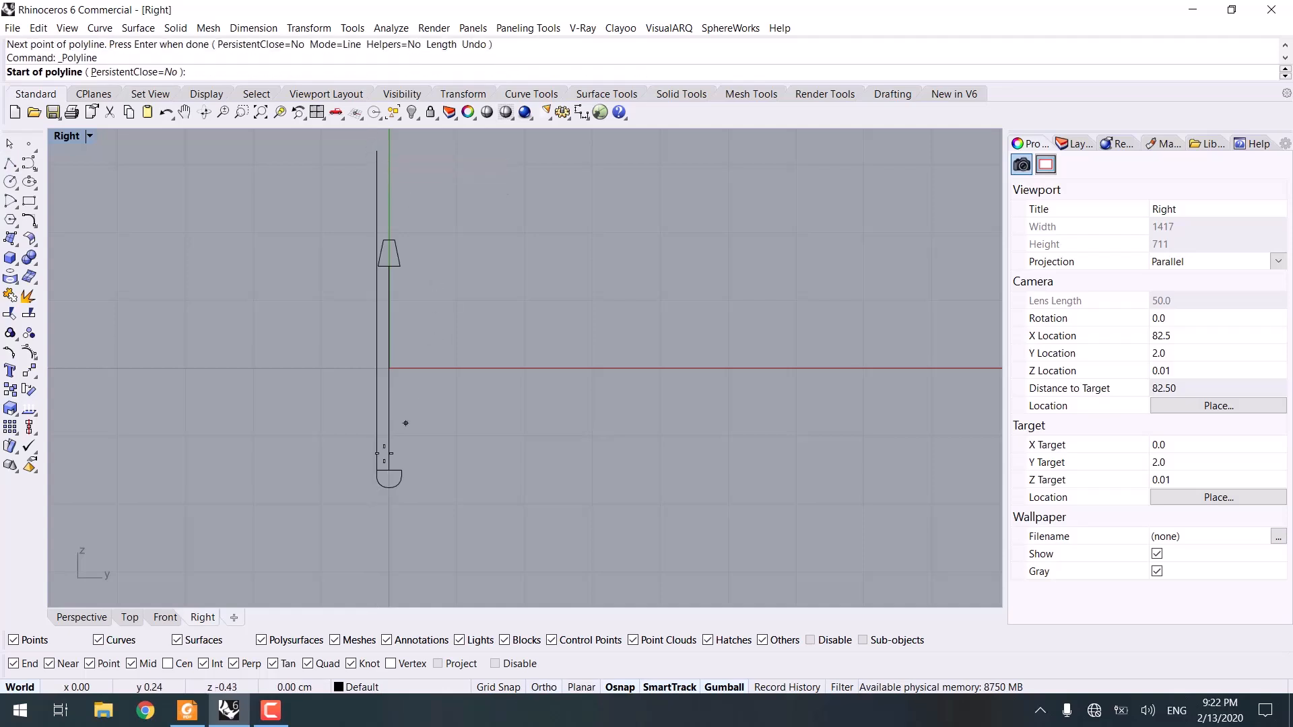
{"action": "left_click", "coordinate": [402, 469]}
{"action": "left_click", "coordinate": [432, 159], "text": "shift"}
{"action": "key", "text": "Return"}
Widen the trapezoid's lower edge symmetrically until its corners nearly reach the two guide lines.
{"action": "scroll", "coordinate": [374, 253], "scroll_direction": "up", "scroll_amount": 10}
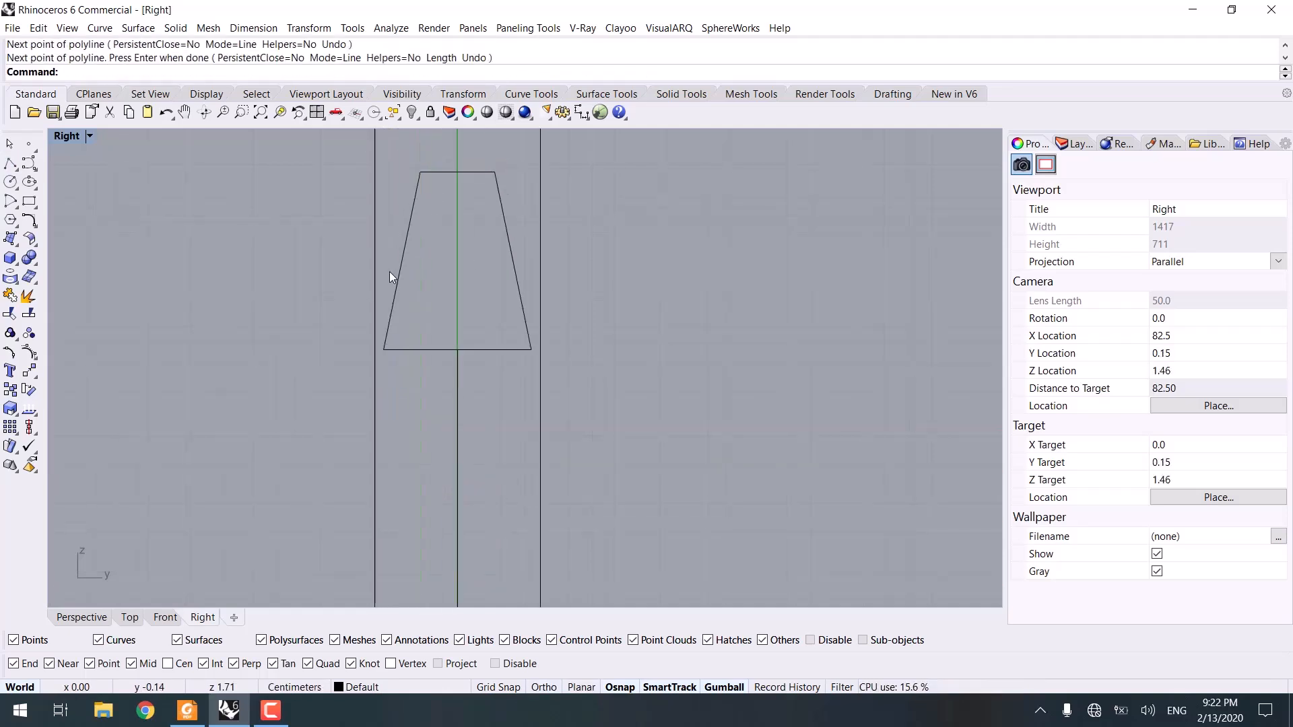
{"action": "left_click", "coordinate": [391, 273]}
{"action": "left_click_drag", "start_coordinate": [280, 386], "coordinate": [586, 309]}
{"action": "scroll", "coordinate": [387, 360], "scroll_direction": "up", "scroll_amount": 3}
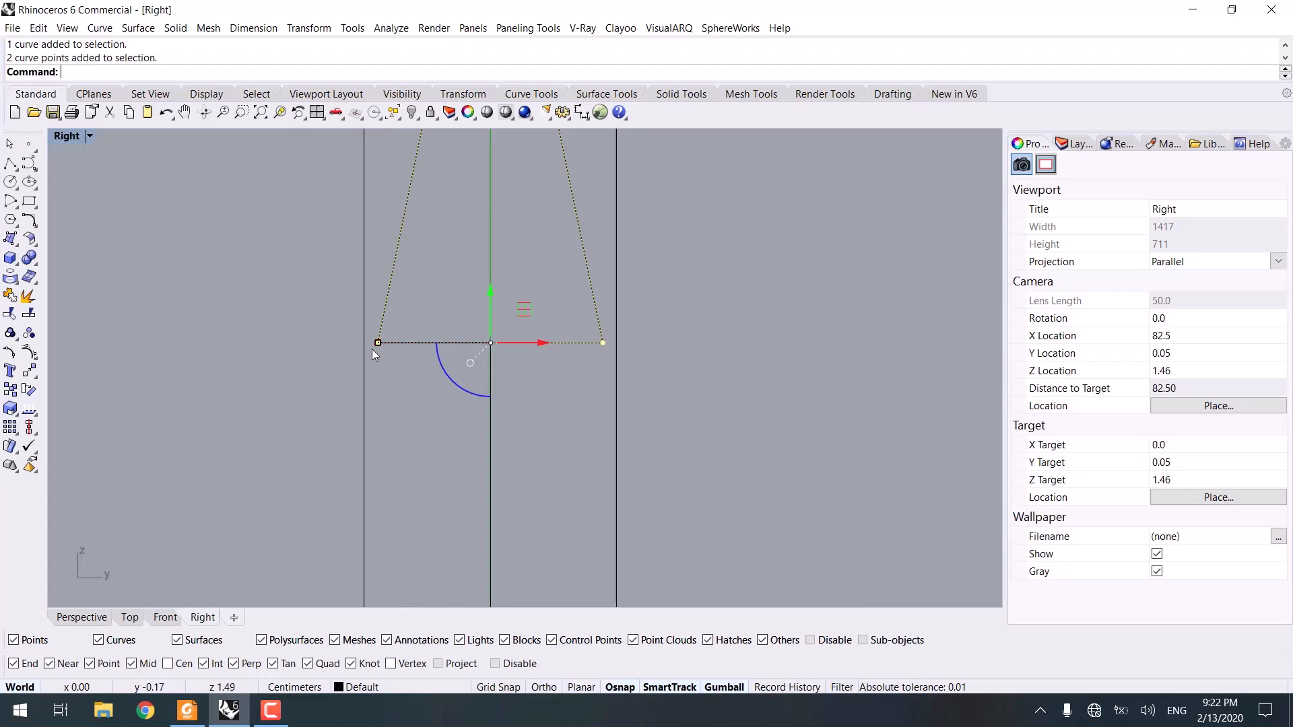
{"action": "left_click_drag", "start_coordinate": [372, 348], "coordinate": [369, 346]}
{"action": "key", "text": "Escape"}
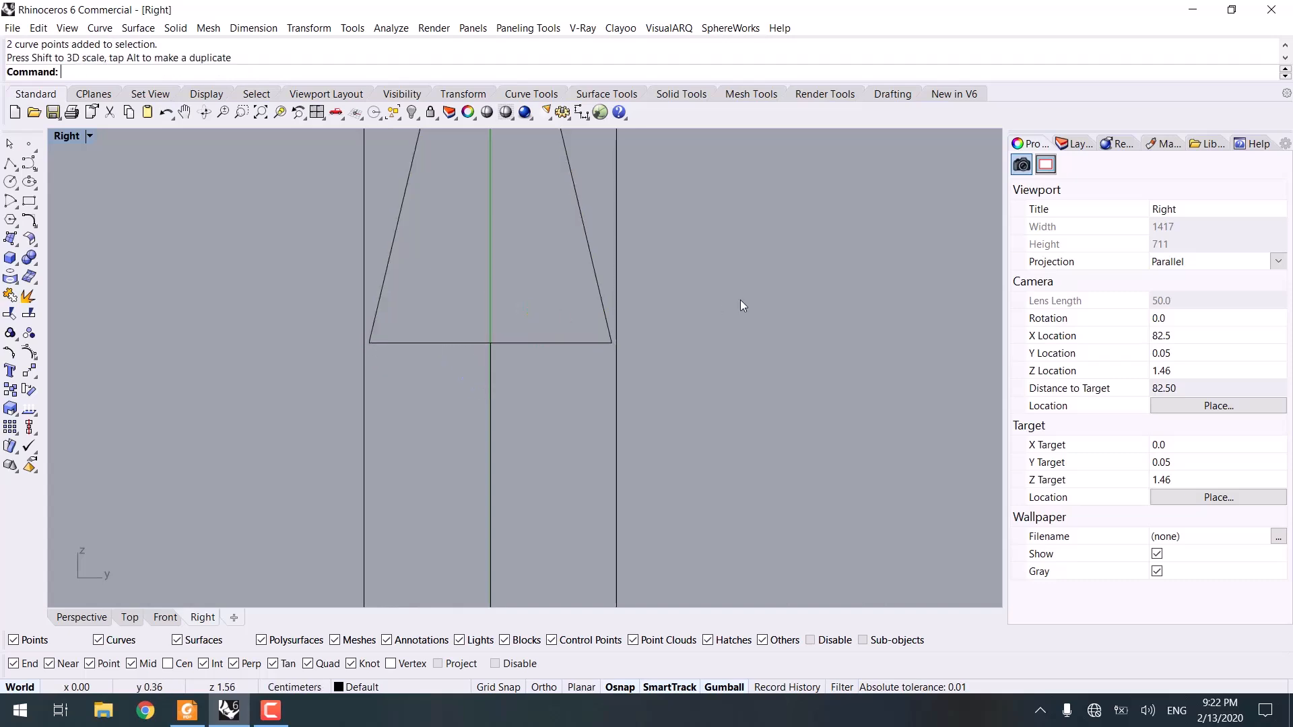
Delete the two vertical guide lines and return to the Perspective view.
{"action": "scroll", "coordinate": [530, 277], "scroll_direction": "down", "scroll_amount": 8}
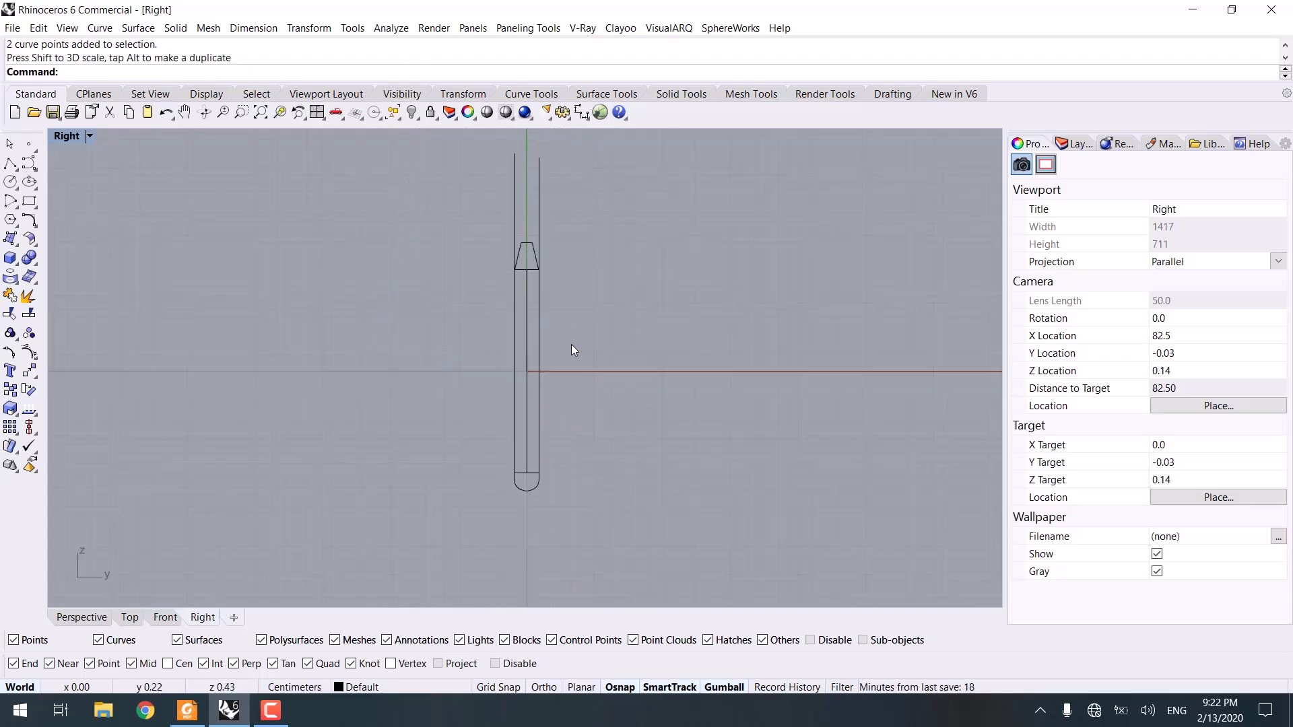
{"action": "left_click_drag", "start_coordinate": [573, 170], "coordinate": [454, 205]}
{"action": "key", "text": "Delete"}
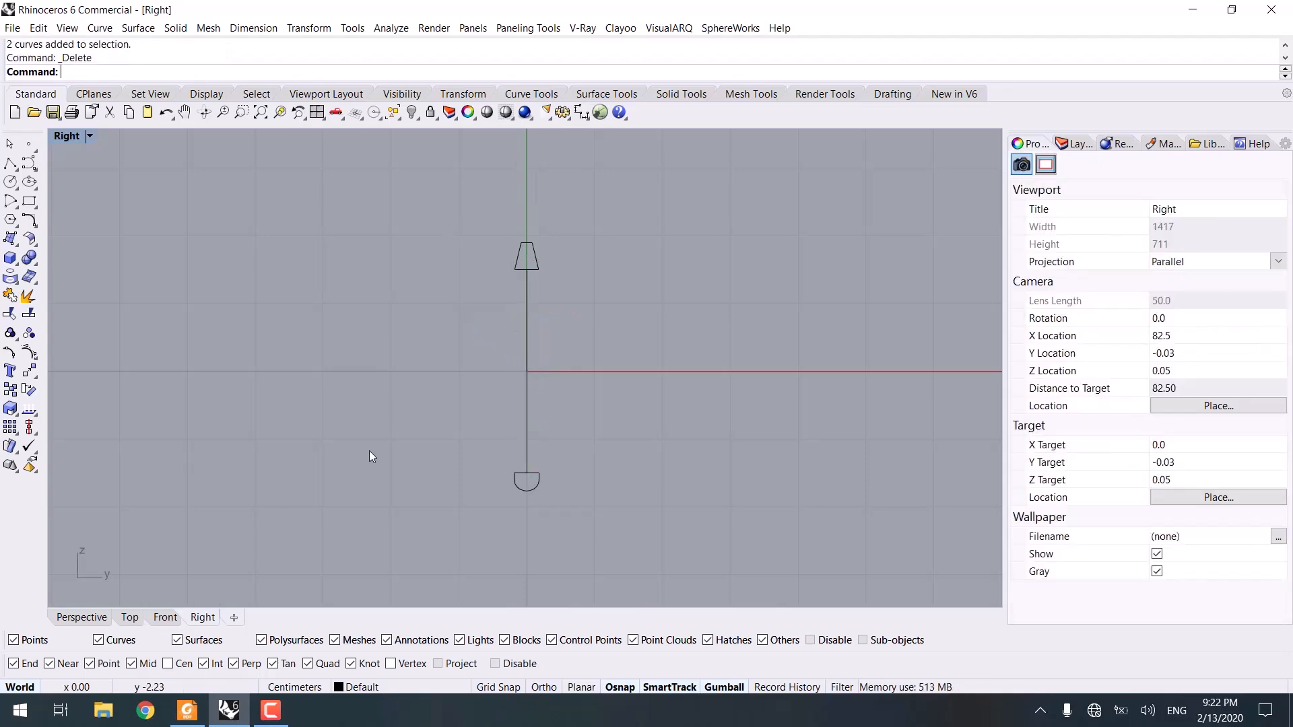
{"action": "left_click", "coordinate": [82, 614]}
{"action": "right_click_drag", "start_coordinate": [350, 446], "coordinate": [434, 401]}
{"action": "type", "text": "S"}
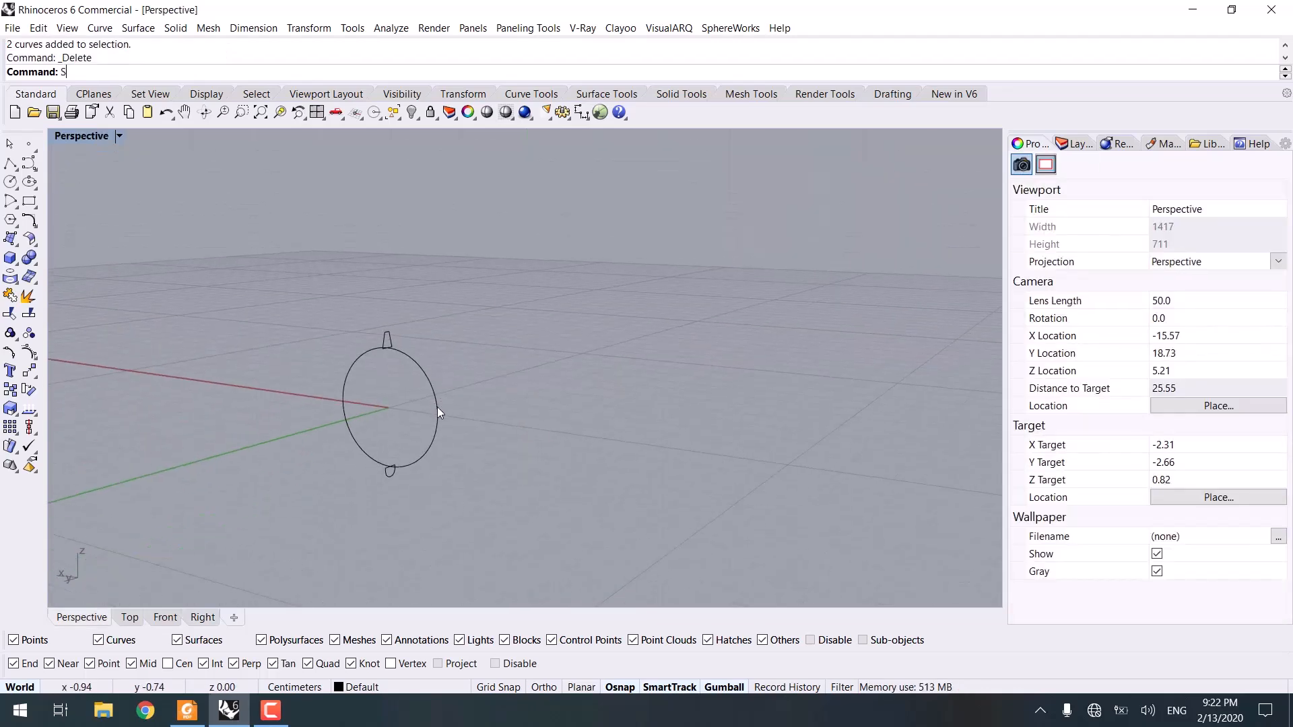
{"action": "type", "text": "weep1"}
{"action": "key", "text": "Return"}
{"action": "left_click", "coordinate": [438, 407]}
{"action": "left_click_drag", "start_coordinate": [412, 294], "coordinate": [369, 515]}
{"action": "key", "text": "Return"}
{"action": "right_click_drag", "start_coordinate": [378, 474], "coordinate": [288, 436]}
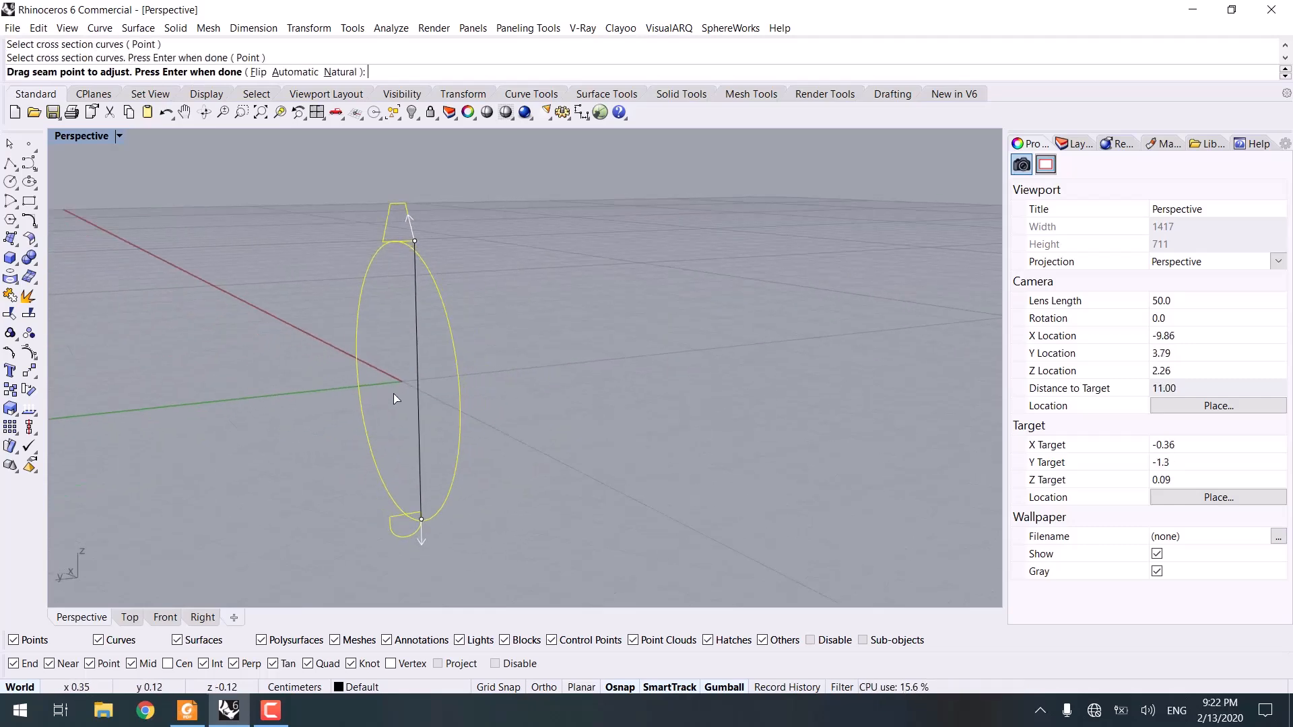
{"action": "key", "text": "Return"}
{"action": "right_click_drag", "start_coordinate": [454, 513], "coordinate": [462, 247]}
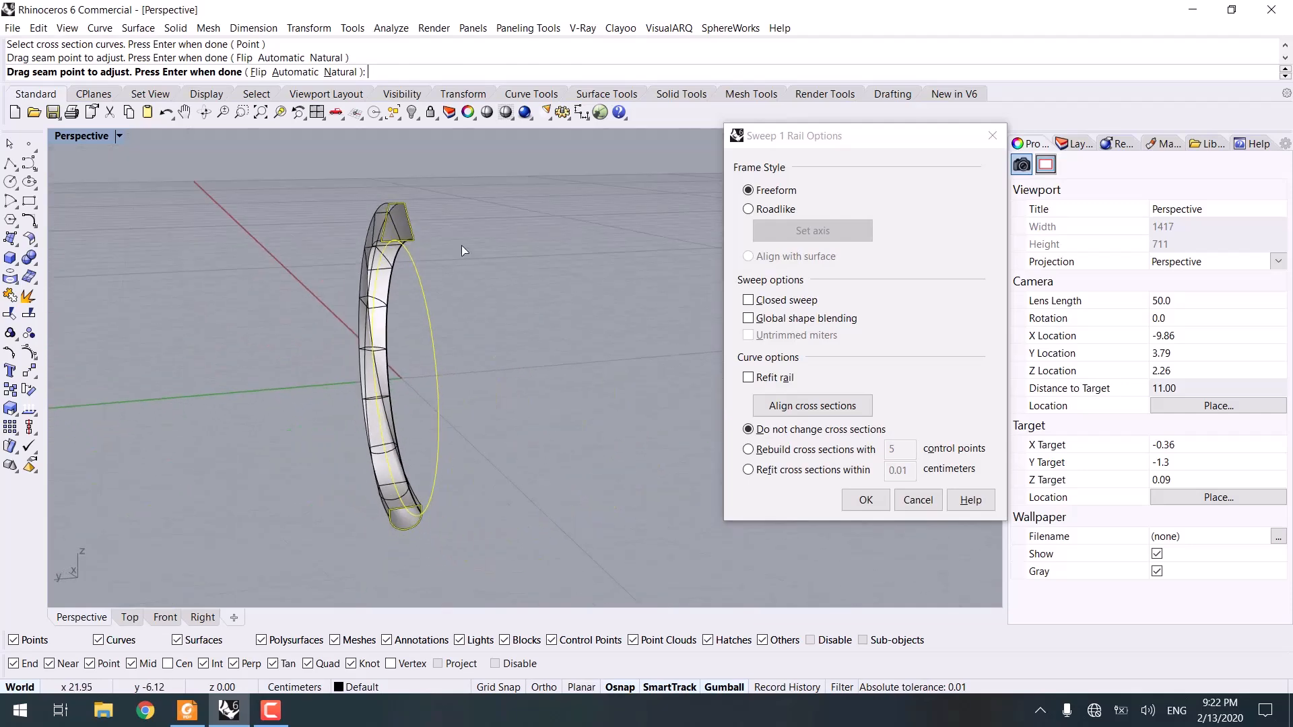
{"action": "left_click", "coordinate": [748, 300]}
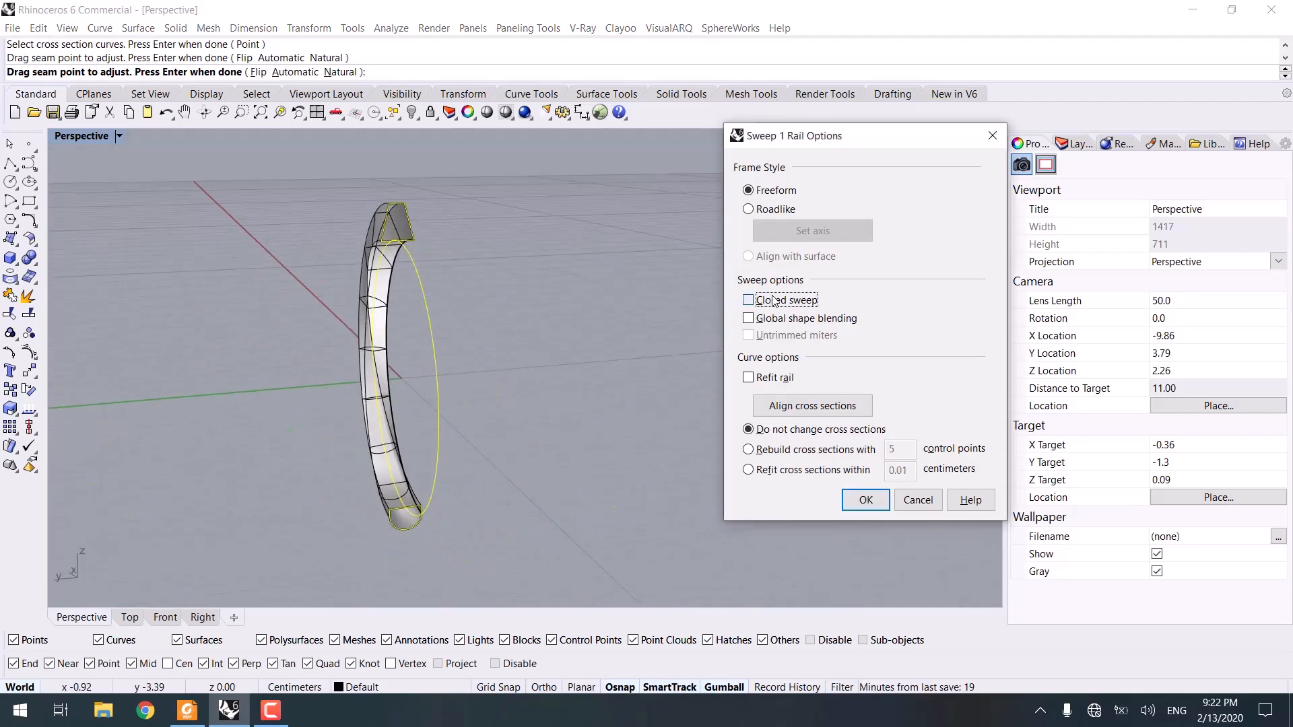
{"action": "right_click_drag", "start_coordinate": [486, 347], "coordinate": [510, 424]}
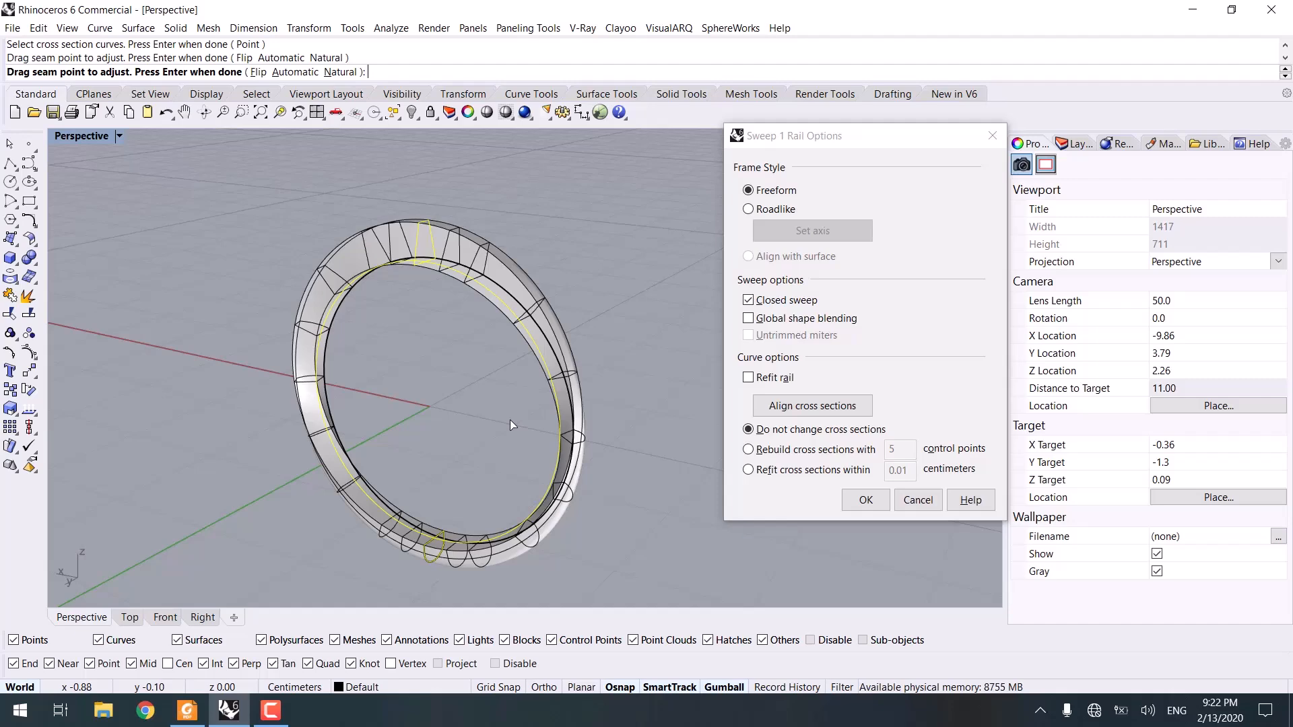
{"action": "right_click_drag", "start_coordinate": [511, 420], "coordinate": [342, 475]}
{"action": "key", "text": "Escape"}
{"action": "right_click", "coordinate": [475, 321]}
{"action": "left_click", "coordinate": [425, 289]}
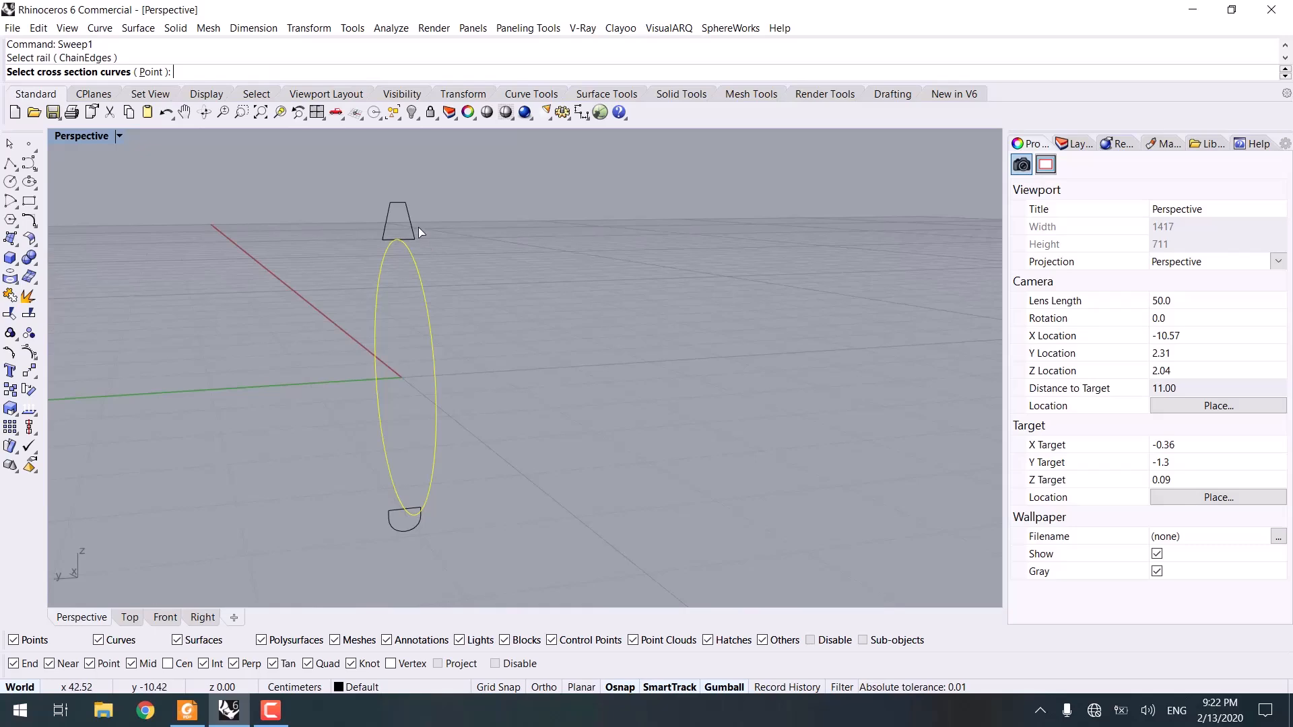
{"action": "left_click", "coordinate": [418, 228]}
{"action": "left_click", "coordinate": [406, 527]}
{"action": "key", "text": "Return"}
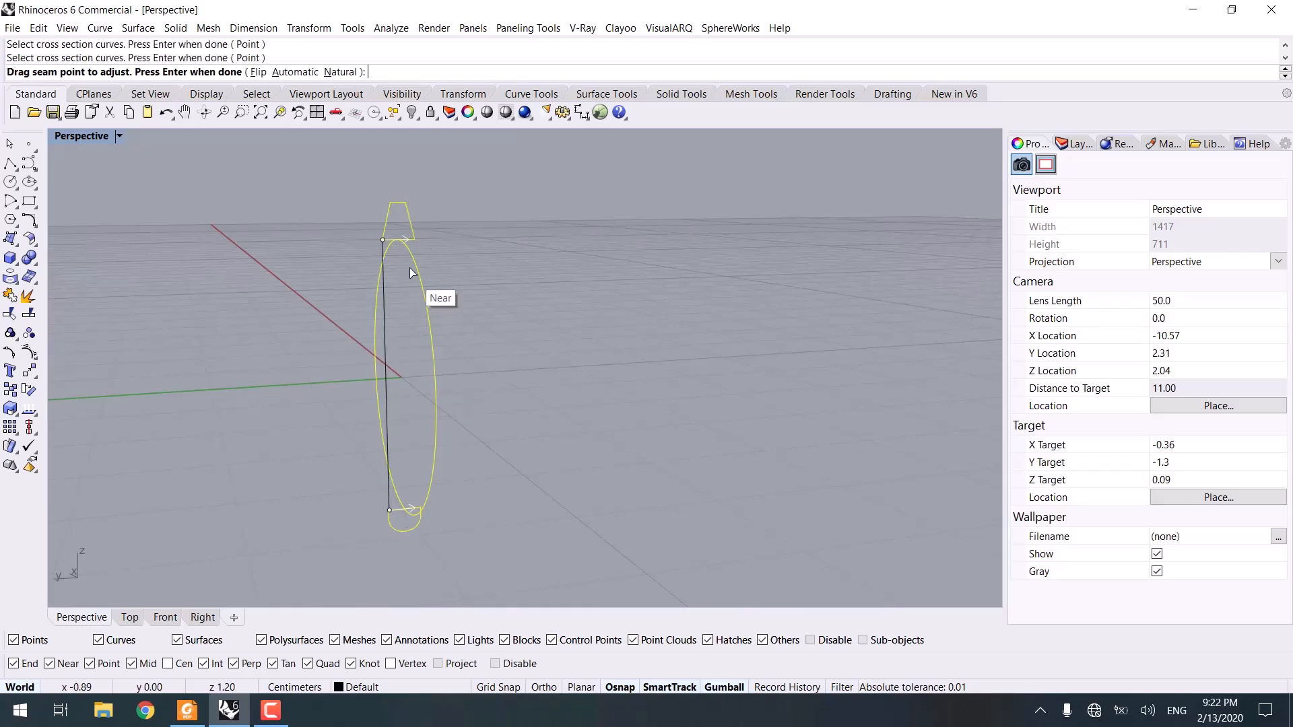
{"action": "right_click_drag", "start_coordinate": [404, 375], "coordinate": [853, 316]}
{"action": "right_click", "coordinate": [414, 377]}
{"action": "left_click", "coordinate": [774, 302]}
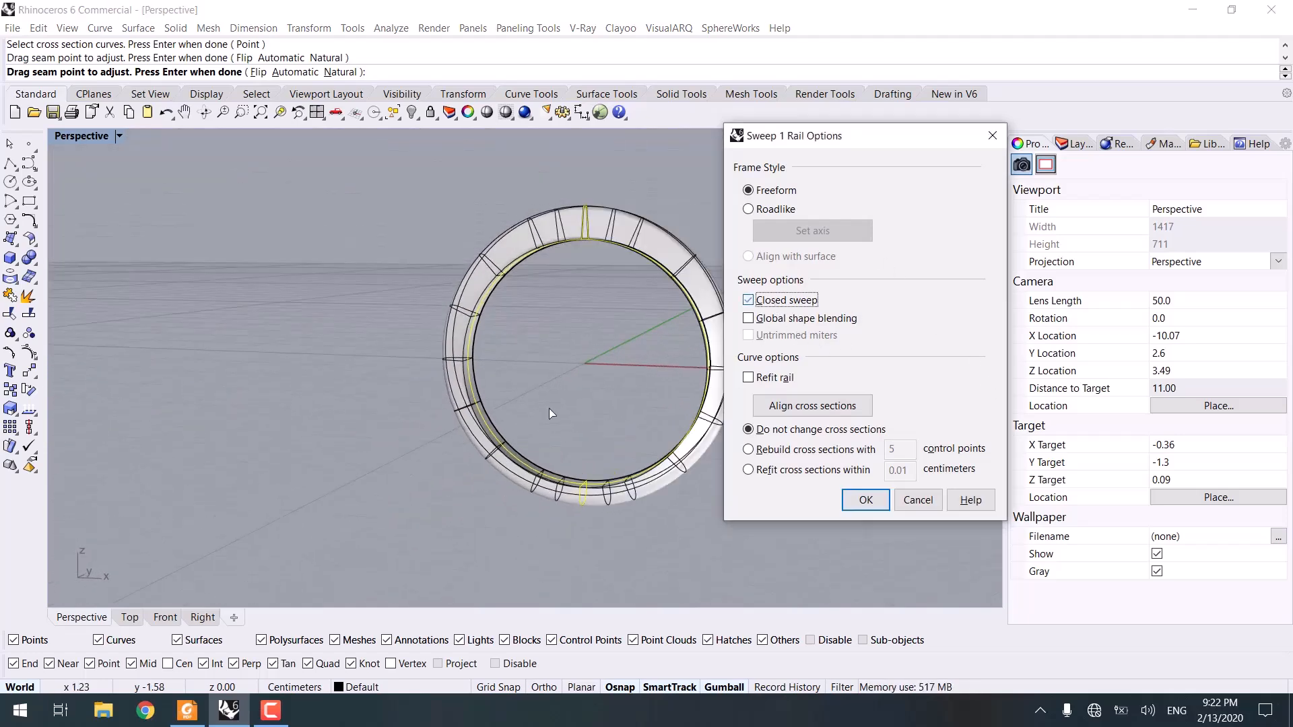
{"action": "right_click_drag", "start_coordinate": [548, 408], "coordinate": [331, 255]}
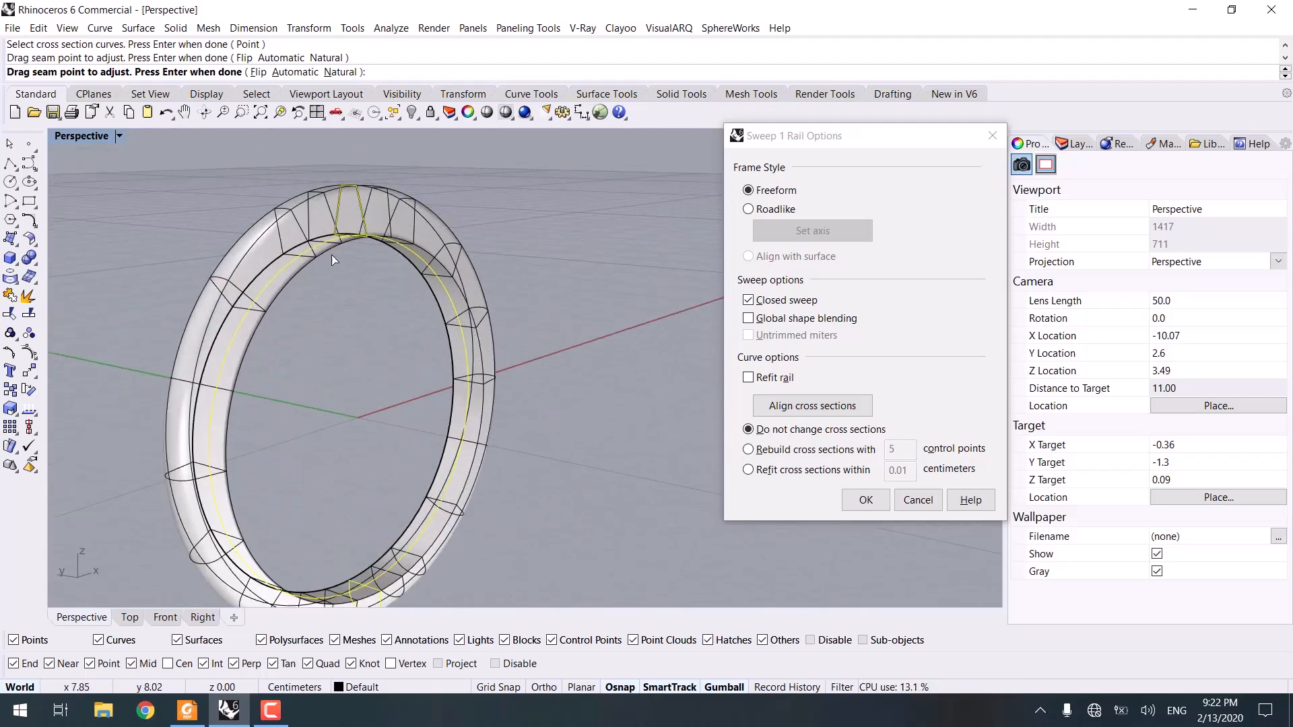
{"action": "scroll", "coordinate": [406, 378], "scroll_direction": "down", "scroll_amount": 5}
{"action": "right_click_drag", "start_coordinate": [406, 378], "coordinate": [517, 383]}
{"action": "key", "text": "Escape"}
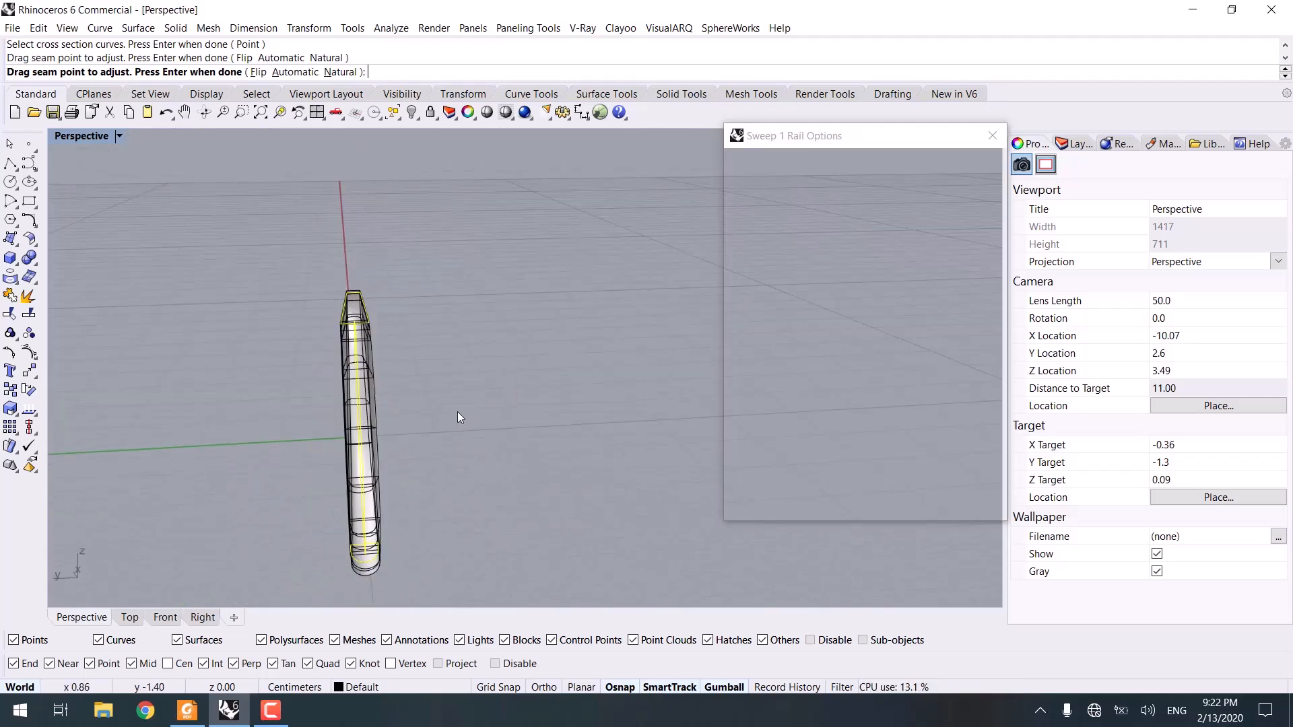
Create a closed one-rail sweep along the circle using the trapezoid and the rounded lower profile as cross sections.
{"action": "right_click", "coordinate": [397, 407]}
{"action": "right_click_drag", "start_coordinate": [397, 412], "coordinate": [463, 384]}
{"action": "left_click", "coordinate": [481, 362]}
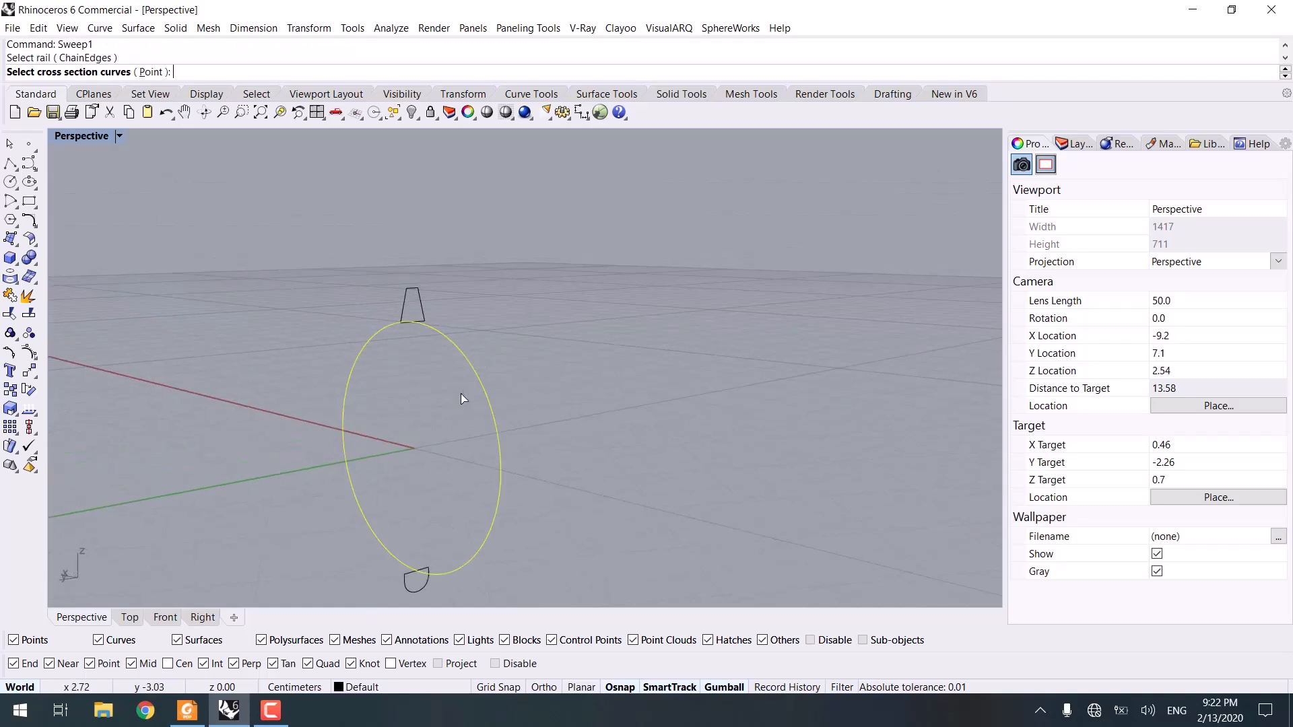
{"action": "right_click_drag", "start_coordinate": [451, 453], "coordinate": [383, 277]}
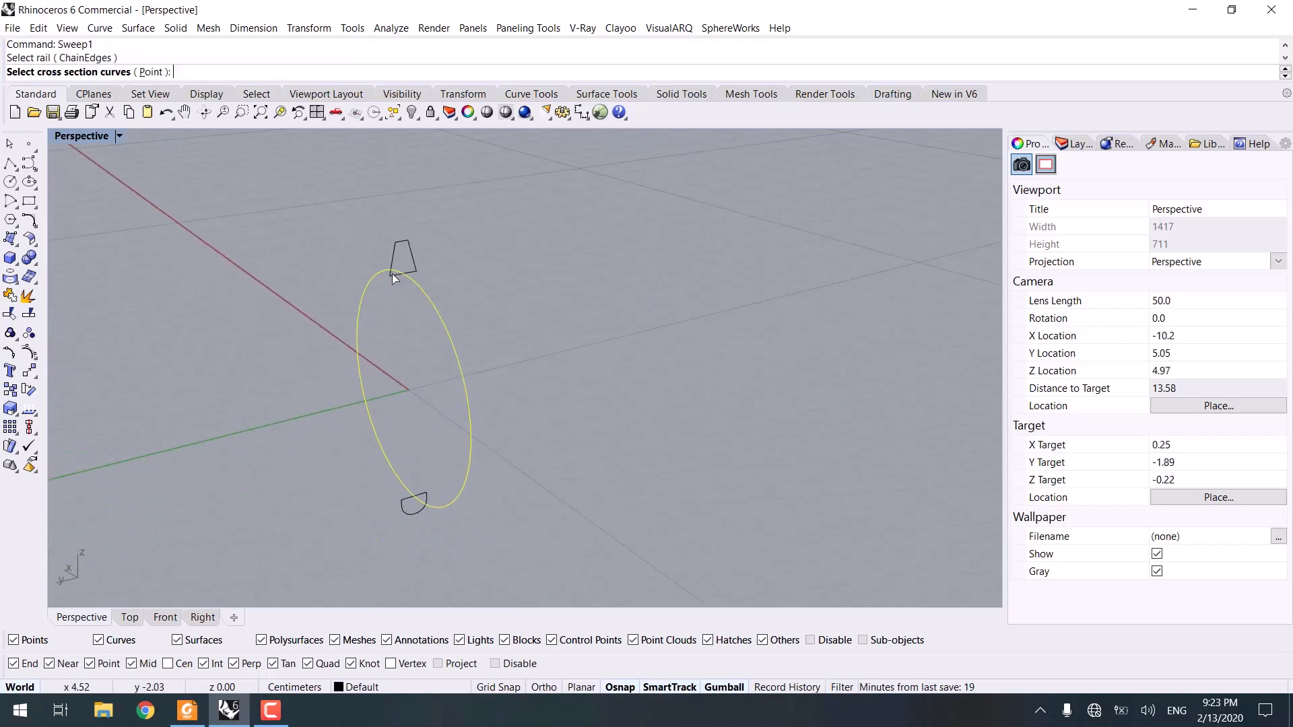
{"action": "left_click", "coordinate": [395, 276]}
{"action": "key", "text": "Return"}
{"action": "scroll", "coordinate": [445, 451], "scroll_direction": "up", "scroll_amount": 5}
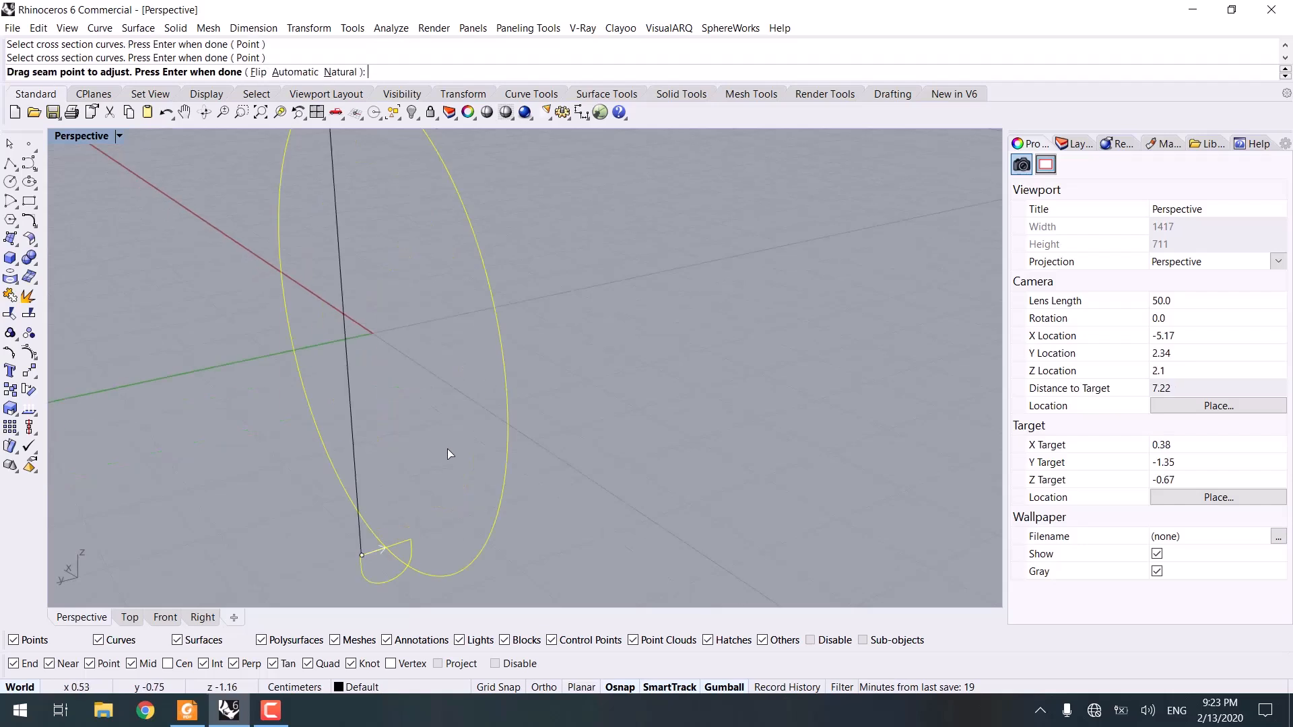
{"action": "scroll", "coordinate": [404, 558], "scroll_direction": "up", "scroll_amount": 3}
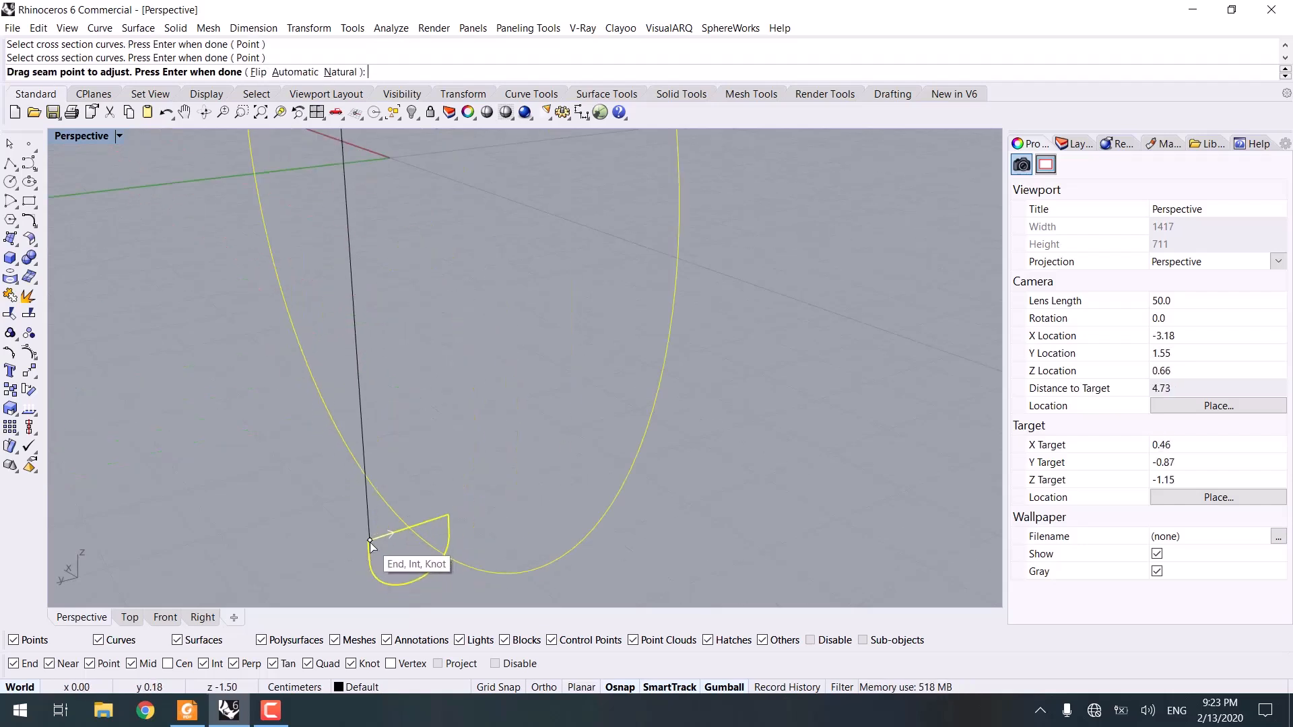
{"action": "scroll", "coordinate": [477, 504], "scroll_direction": "down", "scroll_amount": 5}
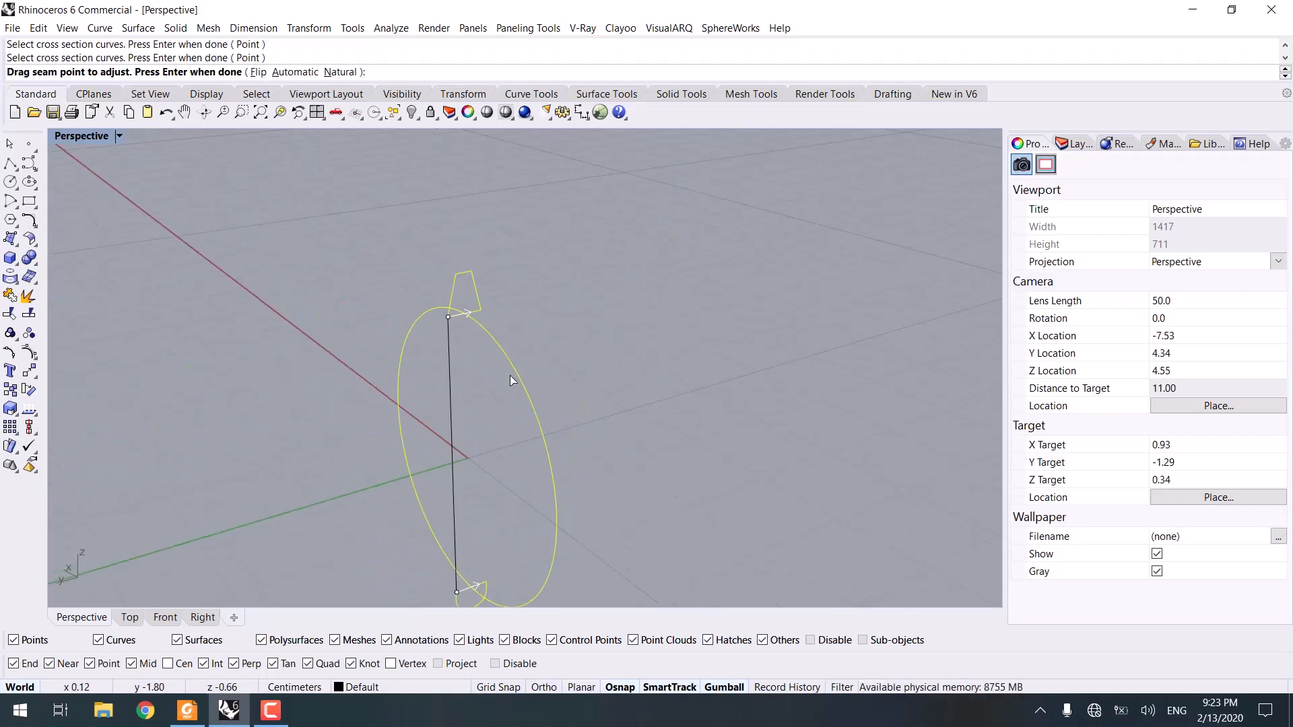
{"action": "key", "text": "Return"}
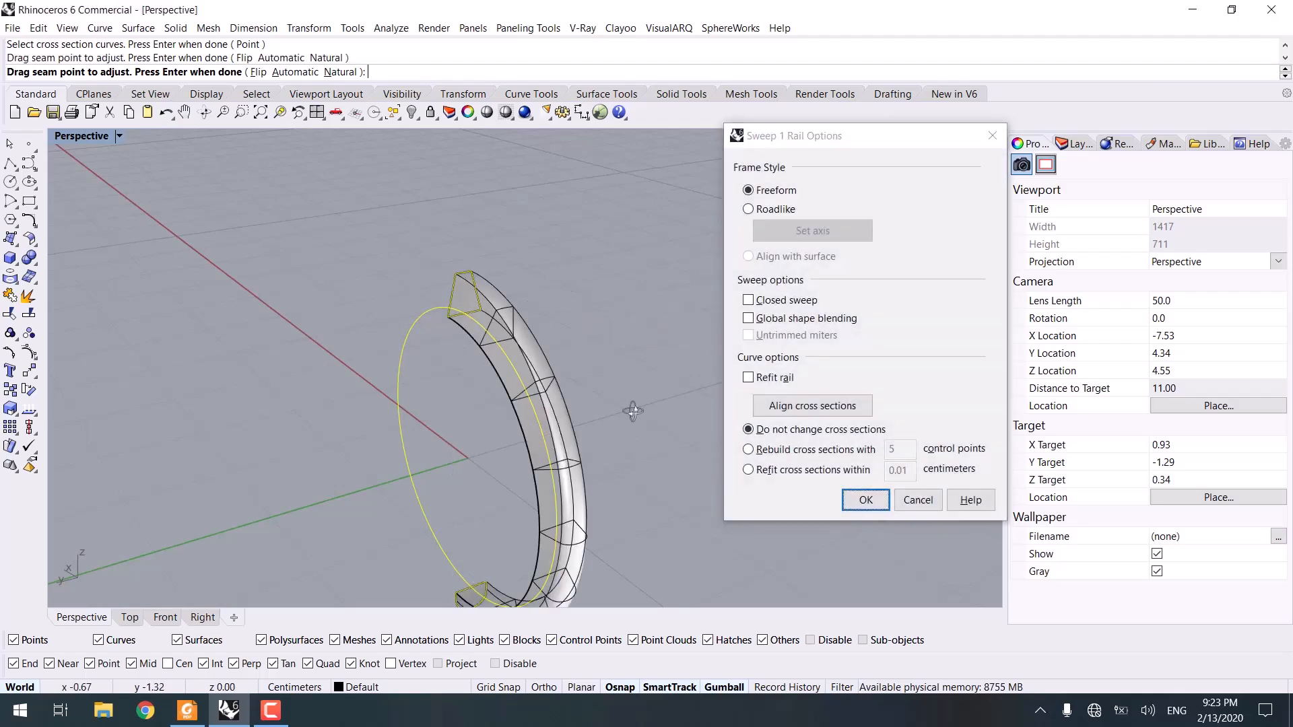
{"action": "left_click", "coordinate": [748, 299]}
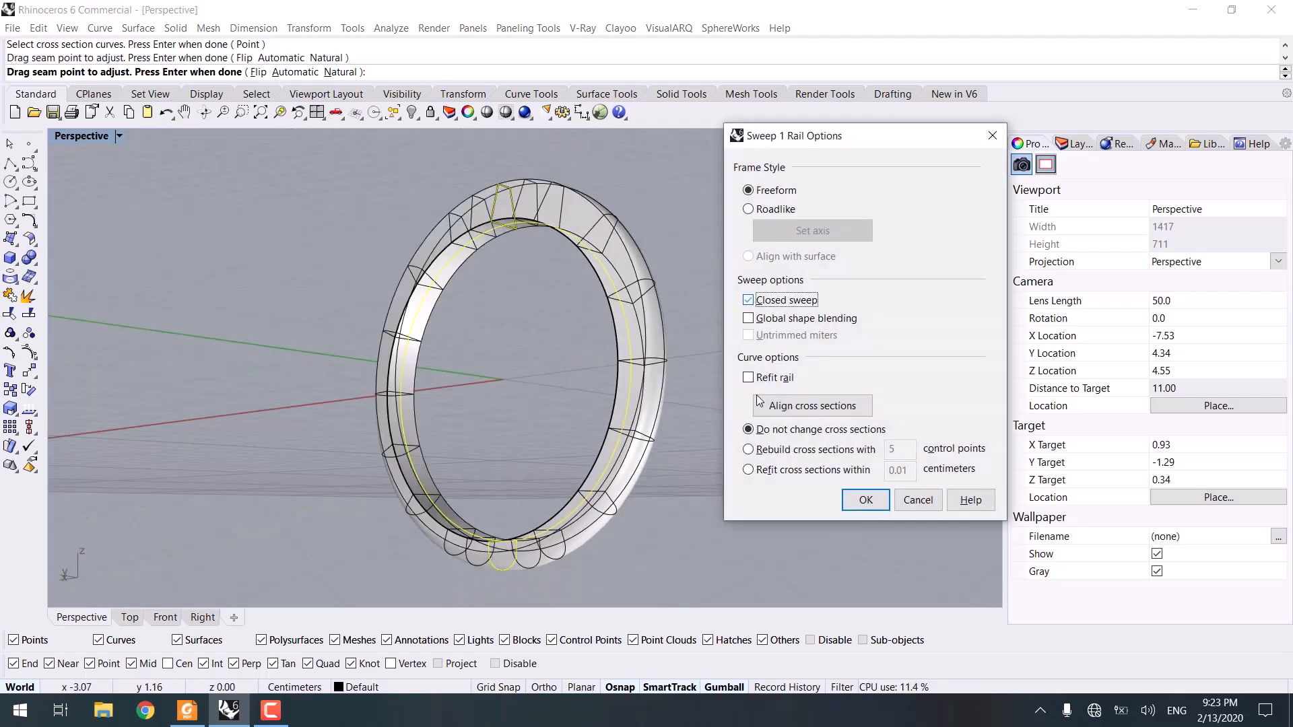
{"action": "left_click", "coordinate": [865, 500]}
{"action": "right_click_drag", "start_coordinate": [761, 410], "coordinate": [880, 403]}
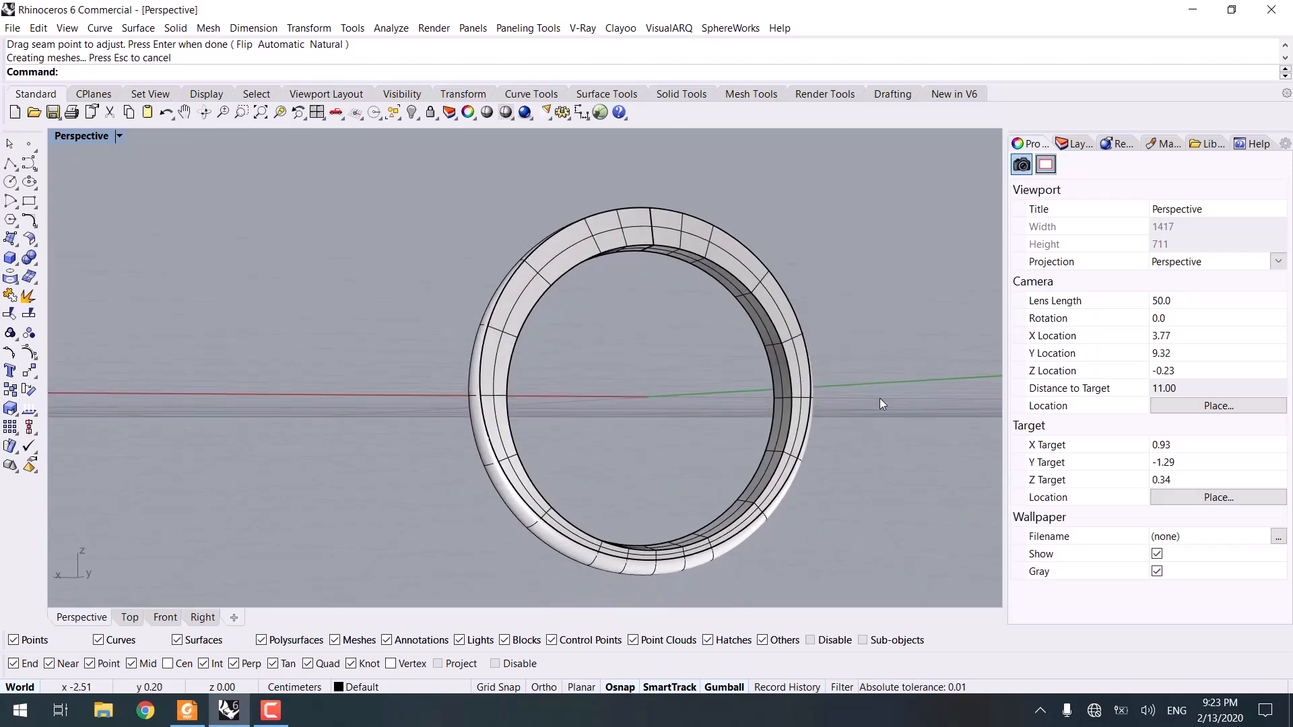
Set the viewport to Rendered display and move the swept ring about 4.4 cm along the X axis, away from its curves.
{"action": "key", "text": "ctrl+alt+r"}
{"action": "right_click_drag", "start_coordinate": [805, 424], "coordinate": [487, 458]}
{"action": "scroll", "coordinate": [398, 334], "scroll_direction": "up", "scroll_amount": 3}
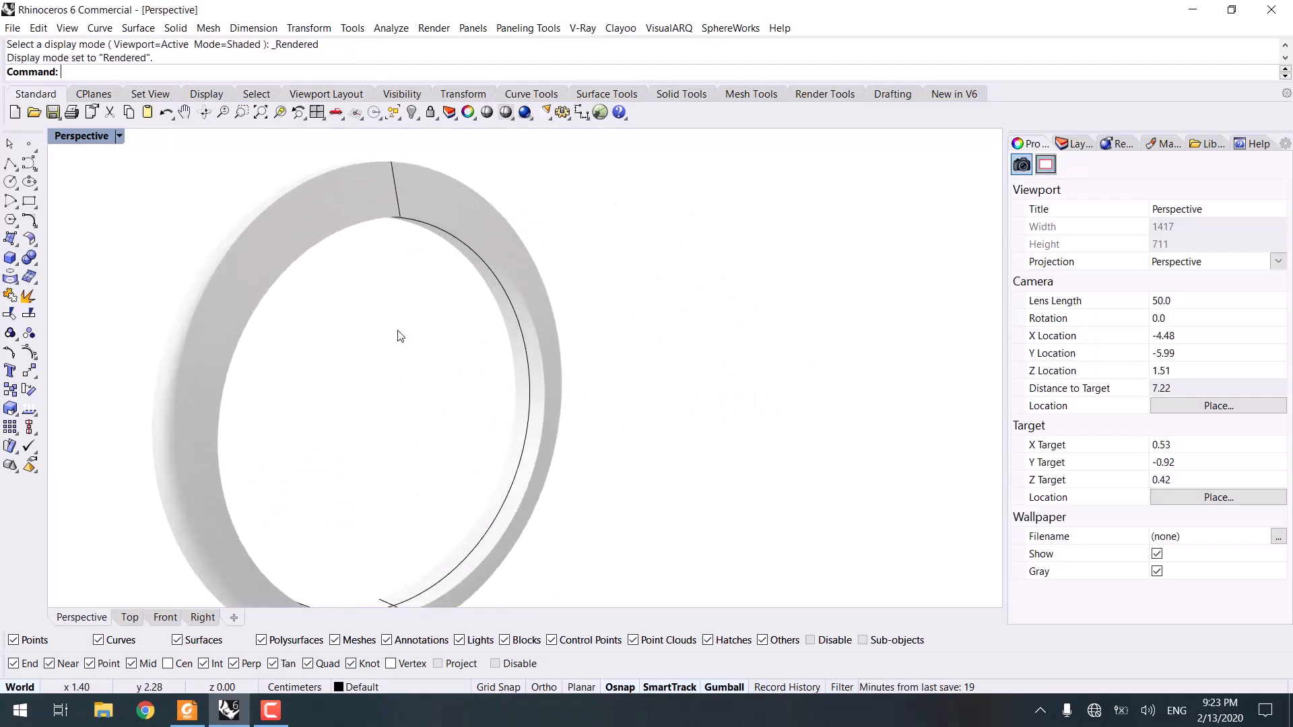
{"action": "left_click", "coordinate": [474, 204]}
{"action": "scroll", "coordinate": [474, 204], "scroll_direction": "down", "scroll_amount": 5}
{"action": "right_click_drag", "start_coordinate": [606, 303], "coordinate": [531, 367]}
{"action": "left_click_drag", "start_coordinate": [542, 346], "coordinate": [813, 314]}
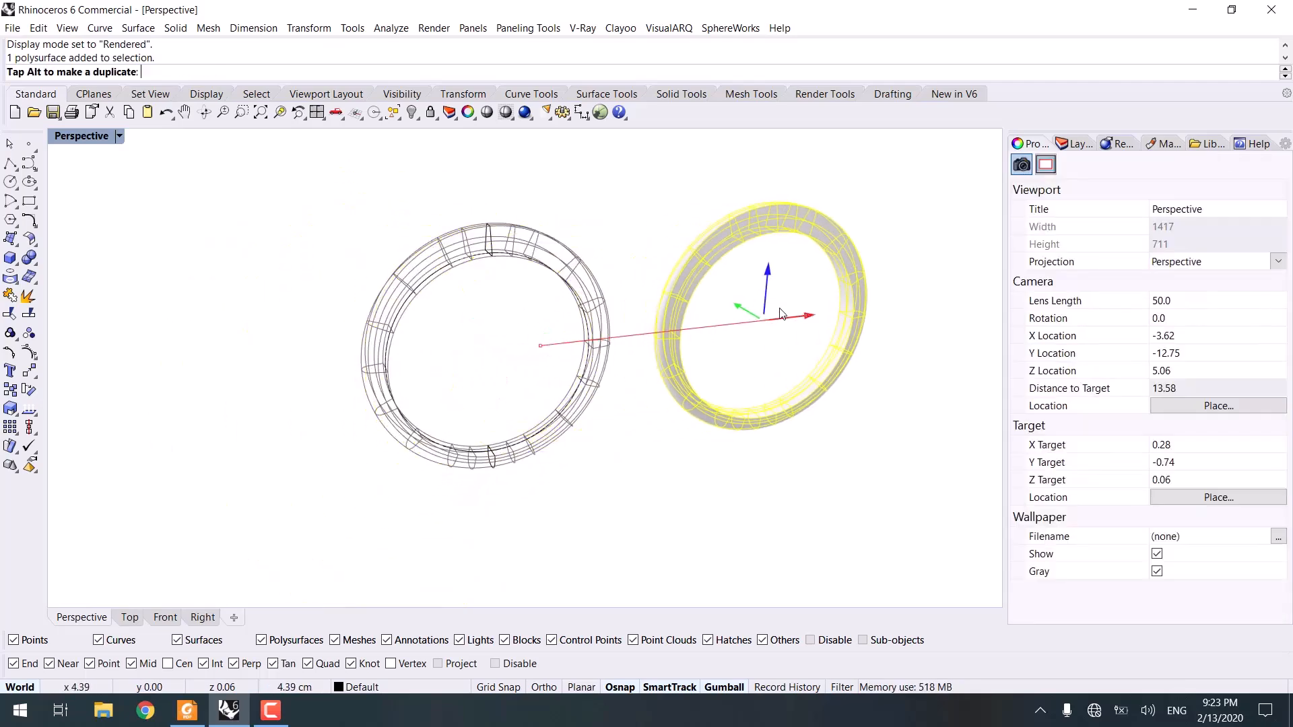
Raise the trapezoid's two upper control points vertically to make the top profile taller.
{"action": "left_click", "coordinate": [508, 244]}
{"action": "scroll", "coordinate": [508, 244], "scroll_direction": "up", "scroll_amount": 2}
{"action": "scroll", "coordinate": [508, 243], "scroll_direction": "up", "scroll_amount": 4}
{"action": "left_click_drag", "start_coordinate": [505, 205], "coordinate": [458, 237]}
{"action": "key", "text": "F10"}
{"action": "left_click_drag", "start_coordinate": [438, 192], "coordinate": [511, 224]}
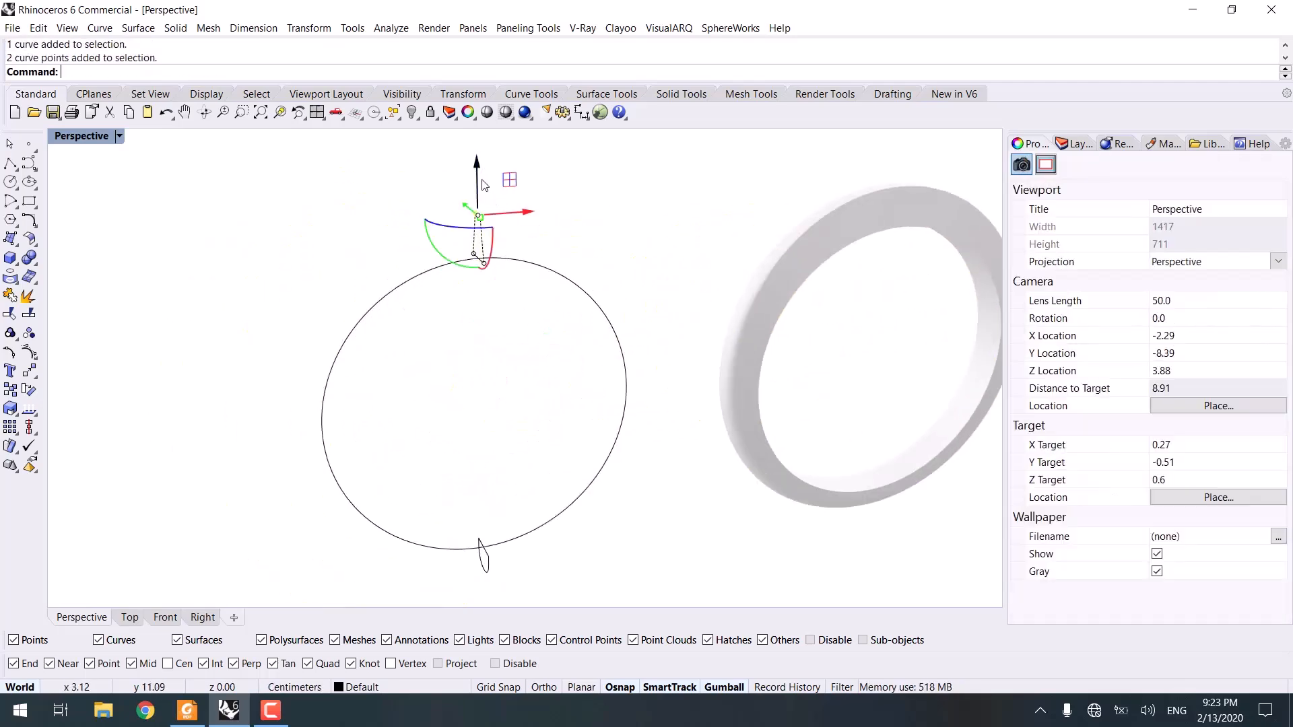
{"action": "left_click_drag", "start_coordinate": [477, 163], "coordinate": [476, 136]}
{"action": "key", "text": "Escape"}
{"action": "key", "text": "Escape"}
{"action": "right_click_drag", "start_coordinate": [607, 256], "coordinate": [594, 270]}
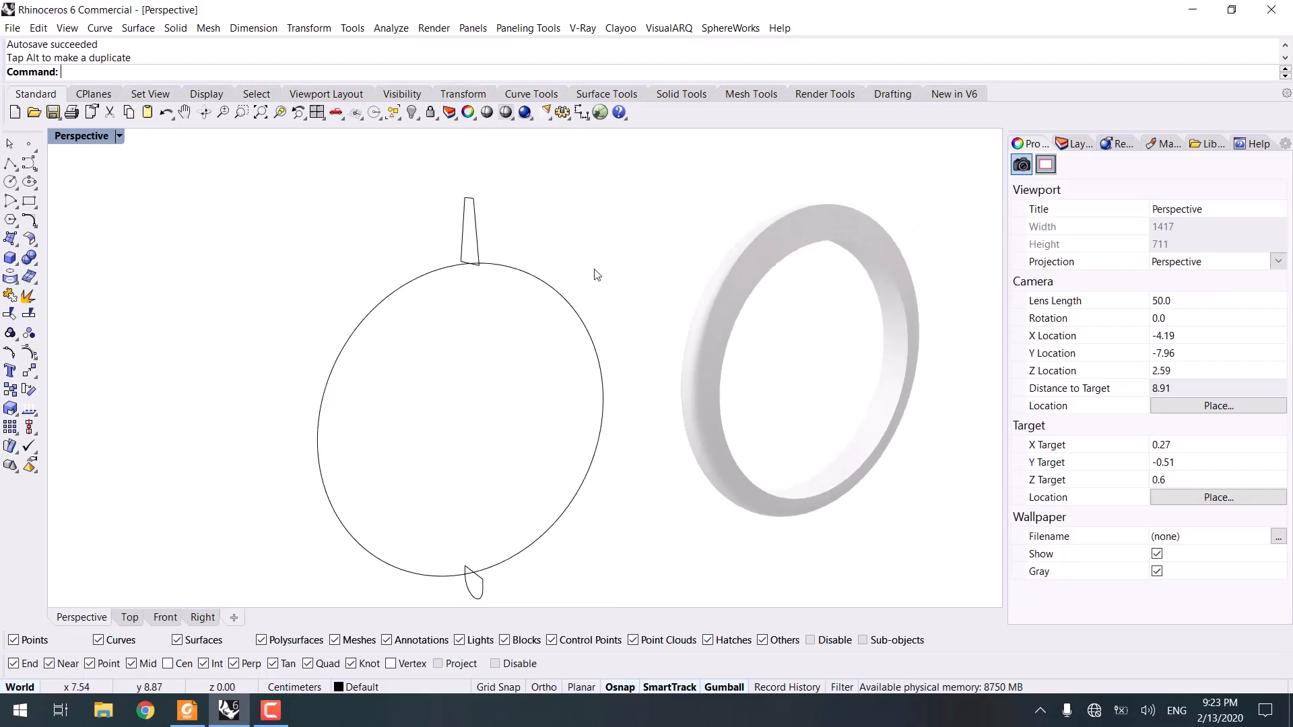
Start a one-rail sweep with the circle as rail and the taller trapezoid and rounded lower profile as cross sections.
{"action": "type", "text": "Sweep1"}
{"action": "key", "text": "Return"}
{"action": "left_click", "coordinate": [542, 277]}
{"action": "left_click_drag", "start_coordinate": [515, 175], "coordinate": [422, 578]}
{"action": "key", "text": "Return"}
{"action": "right_click_drag", "start_coordinate": [395, 534], "coordinate": [462, 498]}
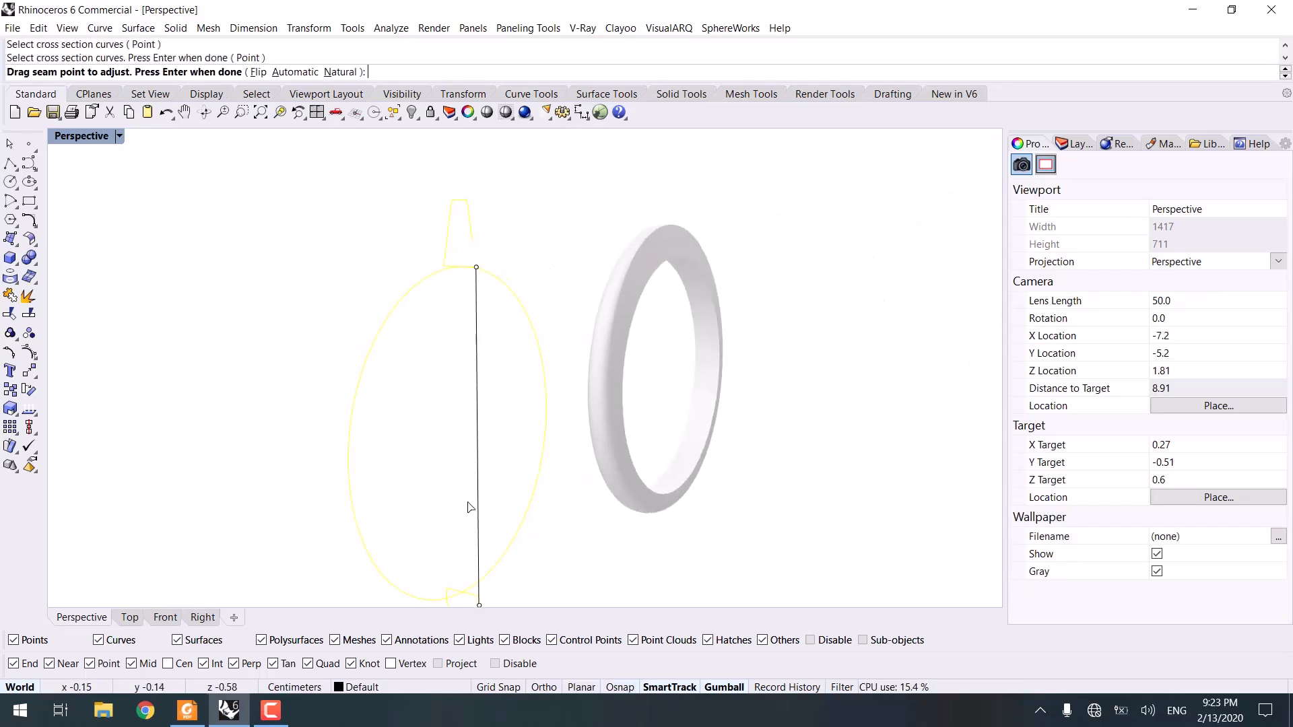
Set the viewport to Shaded display and flip the lower profile's seam direction to match the trapezoid's, accepting the seam points.
{"action": "key", "text": "ctrl+alt+s"}
{"action": "right_click_drag", "start_coordinate": [527, 528], "coordinate": [552, 434], "text": "shift"}
{"action": "left_click", "coordinate": [509, 486]}
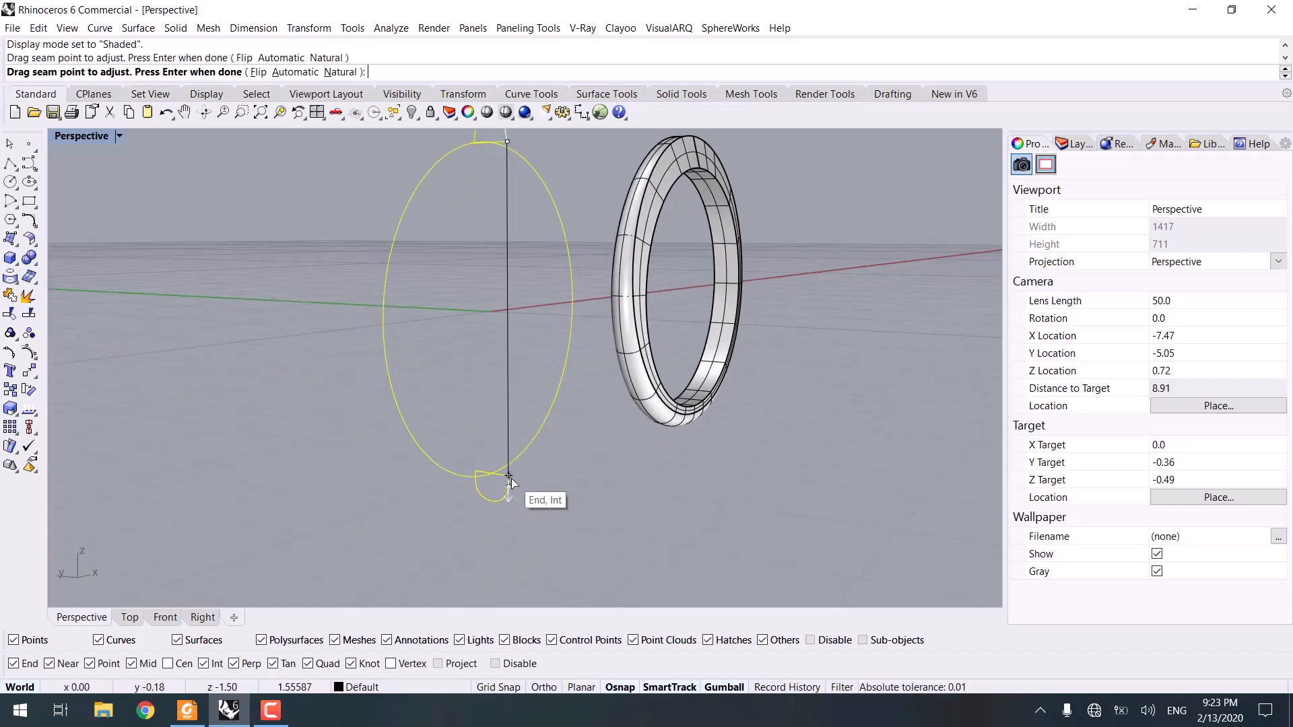
{"action": "scroll", "coordinate": [509, 478], "scroll_direction": "up", "scroll_amount": 10}
{"action": "left_click", "coordinate": [506, 476]}
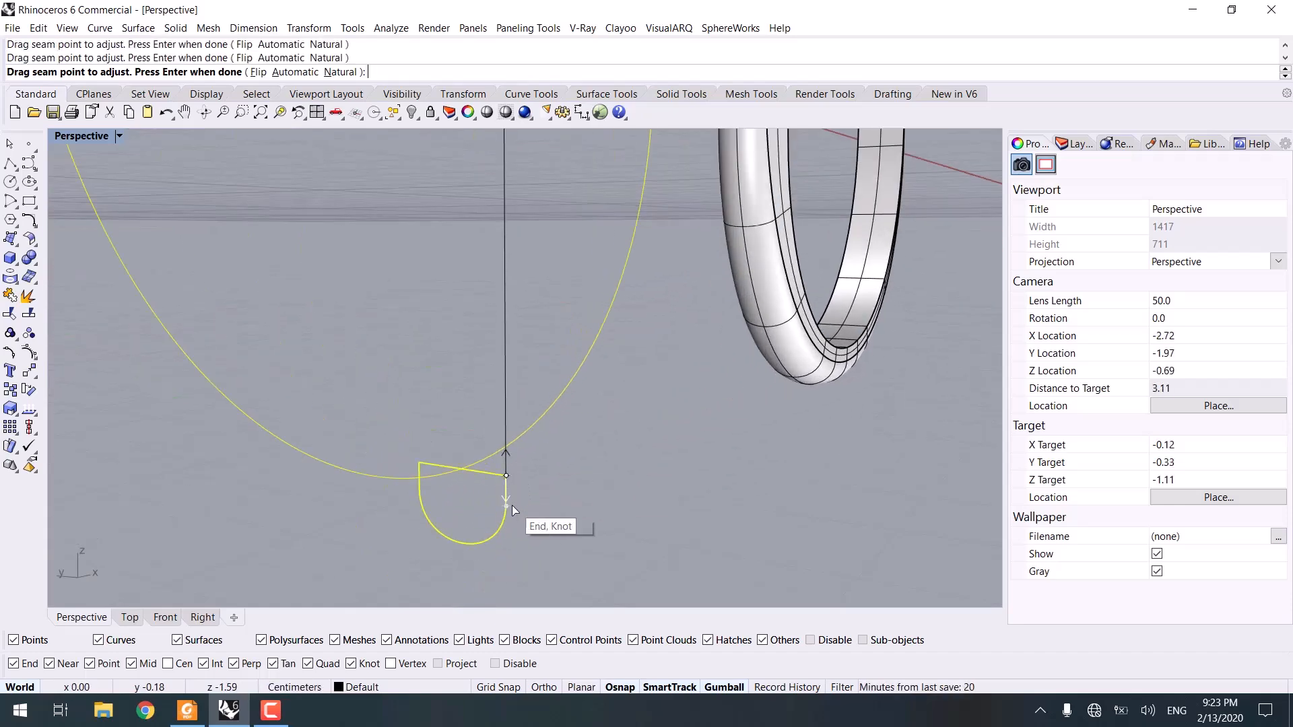
{"action": "left_click", "coordinate": [507, 501]}
{"action": "scroll", "coordinate": [607, 402], "scroll_direction": "down", "scroll_amount": 6}
{"action": "right_click_drag", "start_coordinate": [607, 402], "coordinate": [580, 523], "text": "shift"}
{"action": "scroll", "coordinate": [575, 297], "scroll_direction": "down", "scroll_amount": 6}
{"action": "right_click_drag", "start_coordinate": [574, 294], "coordinate": [564, 381], "text": "shift"}
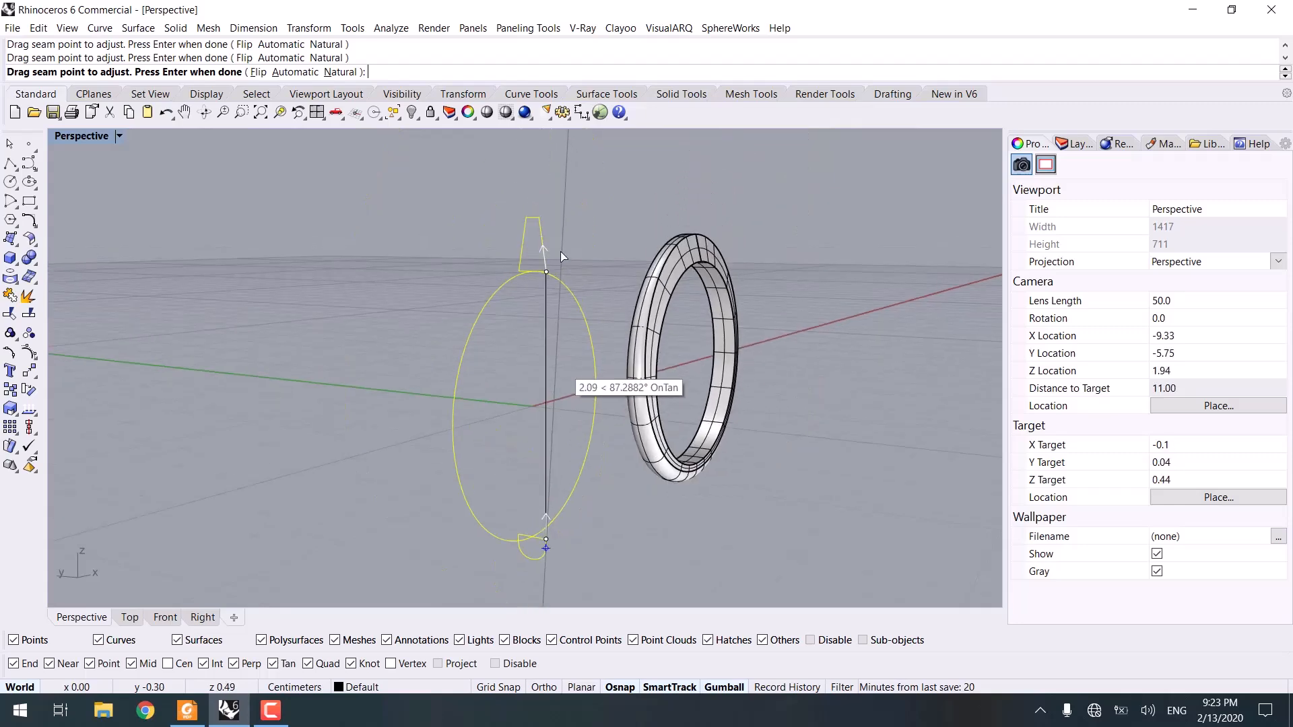
{"action": "scroll", "coordinate": [560, 251], "scroll_direction": "up", "scroll_amount": 8}
{"action": "scroll", "coordinate": [619, 271], "scroll_direction": "down", "scroll_amount": 5}
{"action": "key", "text": "Return"}
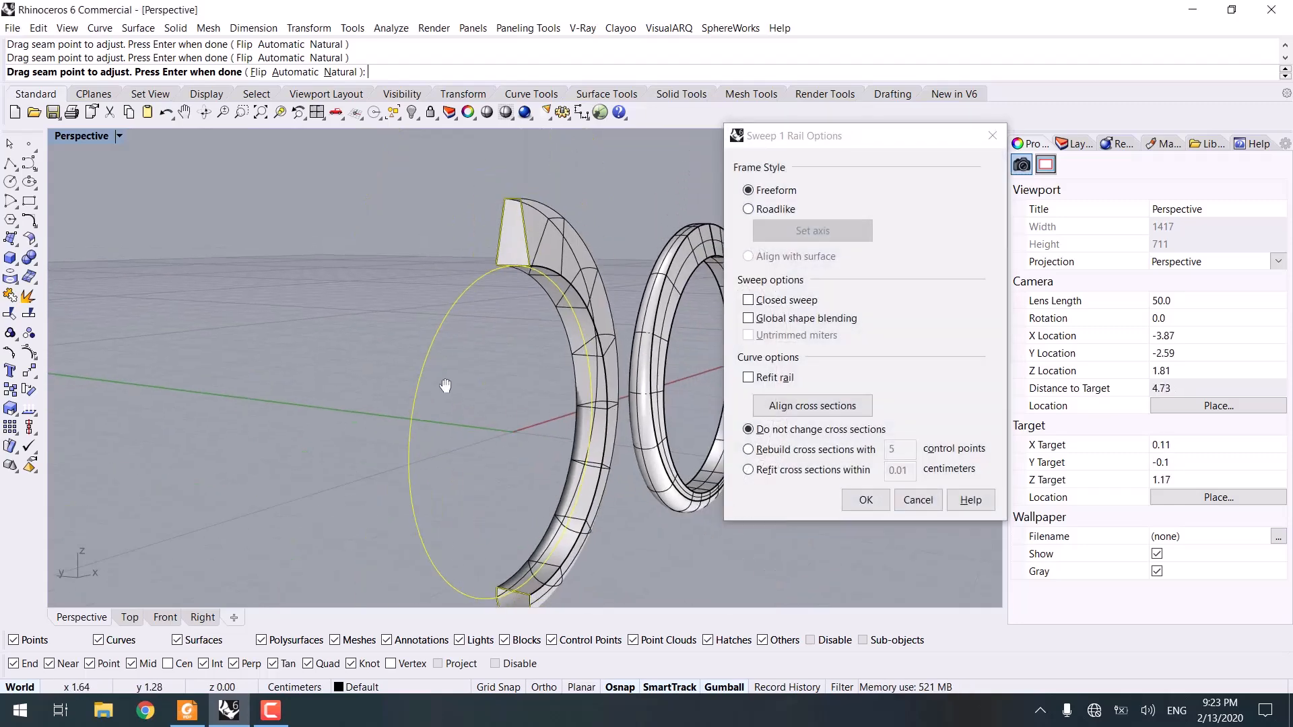
Enable Closed sweep with the Freeform frame style and unchanged cross sections, and create the second ring.
{"action": "scroll", "coordinate": [432, 416], "scroll_direction": "down", "scroll_amount": 3}
{"action": "right_click_drag", "start_coordinate": [432, 416], "coordinate": [485, 404]}
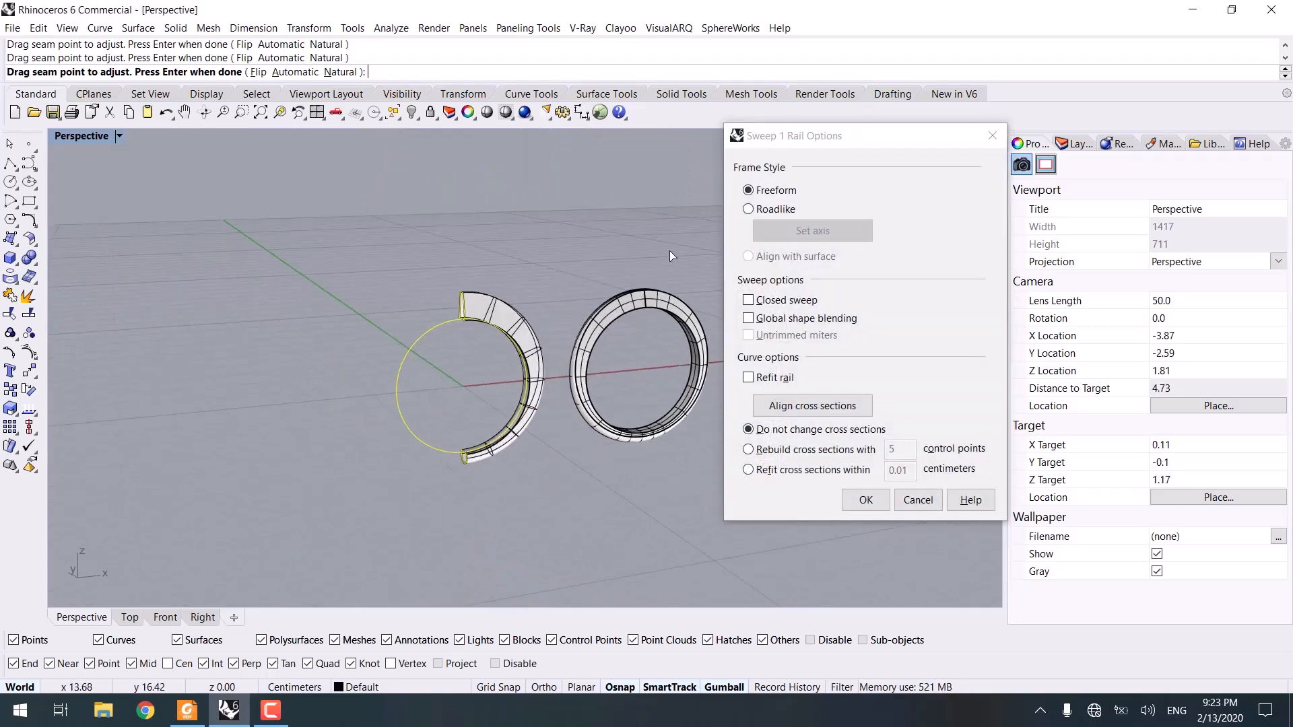
{"action": "left_click", "coordinate": [749, 300]}
{"action": "left_click", "coordinate": [865, 500]}
Set the viewport to Rendered display and assign the Metal material to all objects, covering both rings.
{"action": "right_click_drag", "start_coordinate": [652, 514], "coordinate": [426, 456]}
{"action": "key", "text": "ctrl+alt+r"}
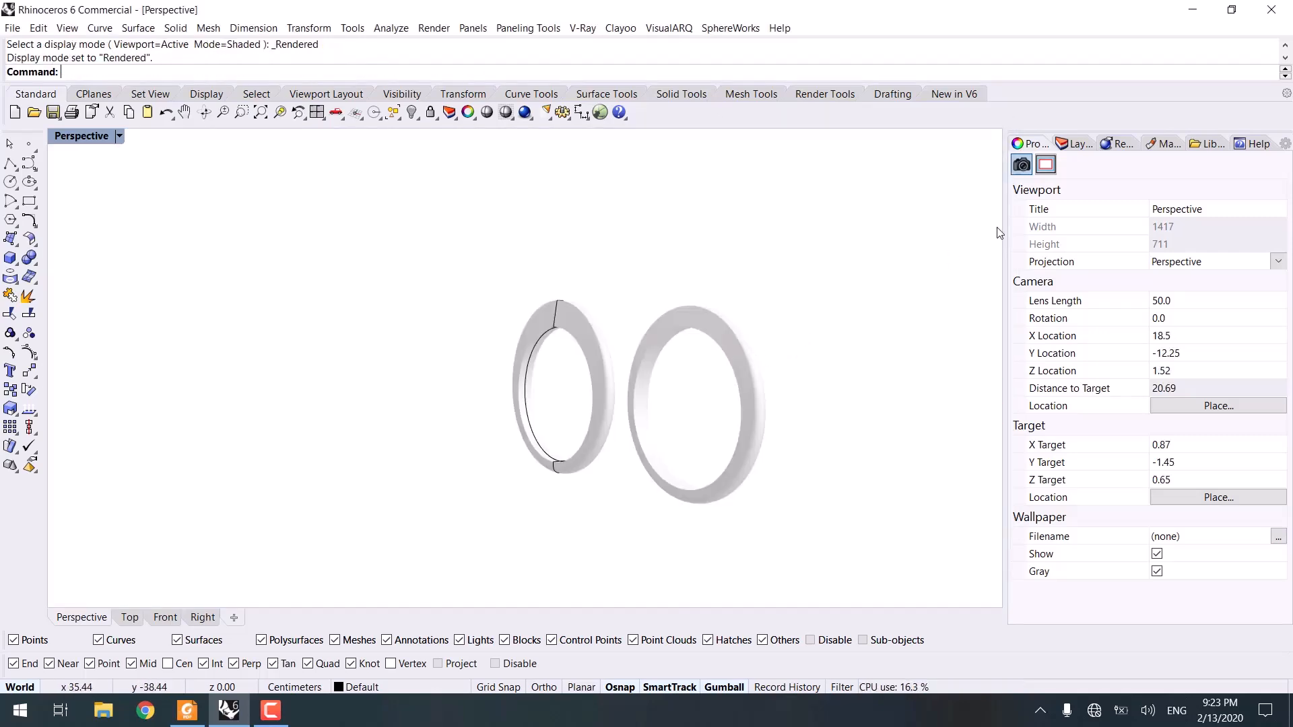
{"action": "left_click", "coordinate": [1159, 143]}
{"action": "left_click_drag", "start_coordinate": [1033, 200], "coordinate": [586, 365]}
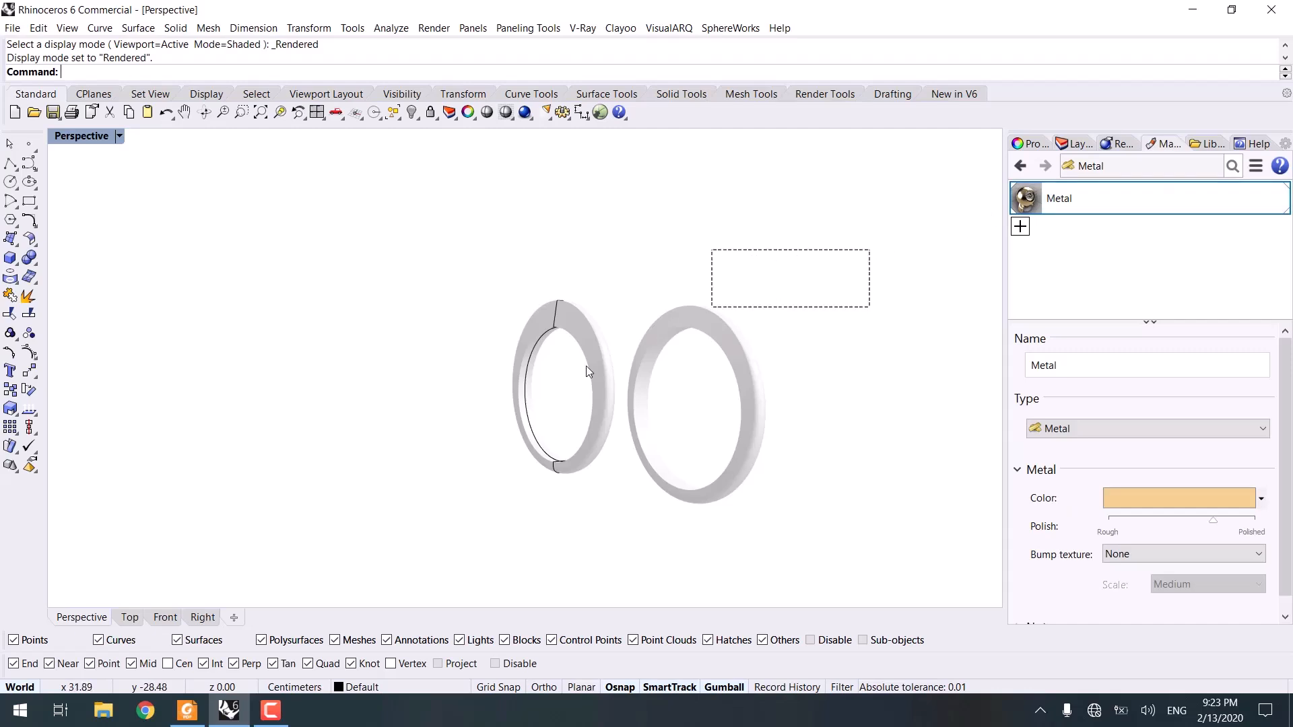
{"action": "key", "text": "ctrl+a"}
{"action": "right_click", "coordinate": [1036, 195]}
{"action": "left_click", "coordinate": [1072, 97]}
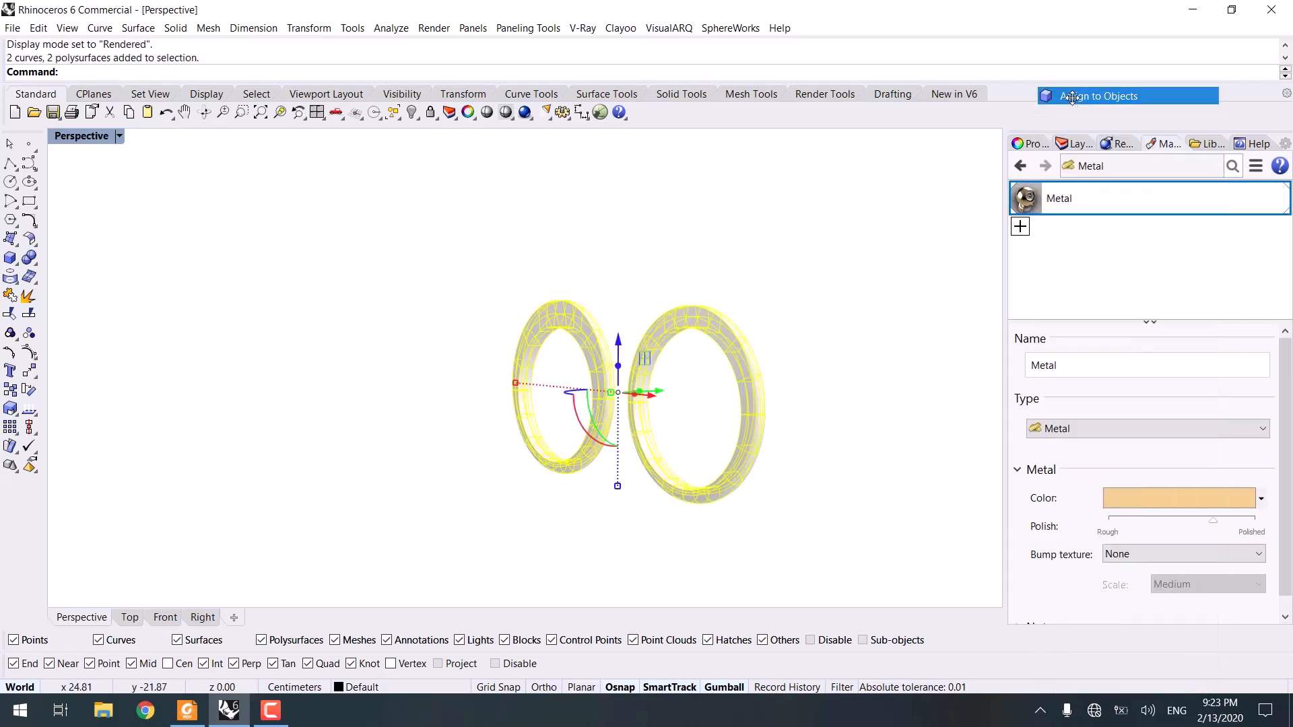
Set the viewport back to Shaded display, check the ring picture in Jewelry.pdf in Foxit Reader, and return to Rhino.
{"action": "mouse_move", "coordinate": [764, 346]}
{"action": "right_mouse_down"}
{"action": "mouse_move", "coordinate": [349, 352]}
{"action": "mouse_move", "coordinate": [658, 337]}
{"action": "mouse_move", "coordinate": [700, 404]}
{"action": "right_mouse_up"}
{"action": "key", "text": "ctrl+alt+s"}
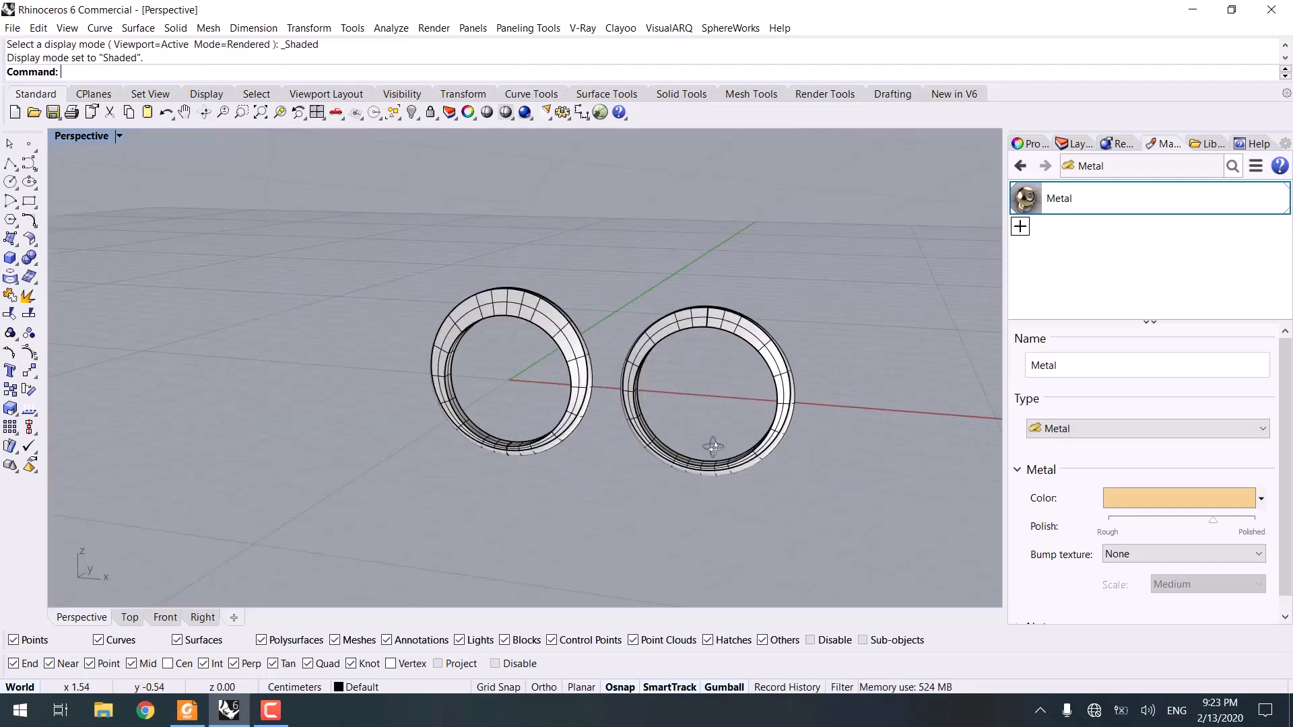
{"action": "left_click", "coordinate": [187, 710]}
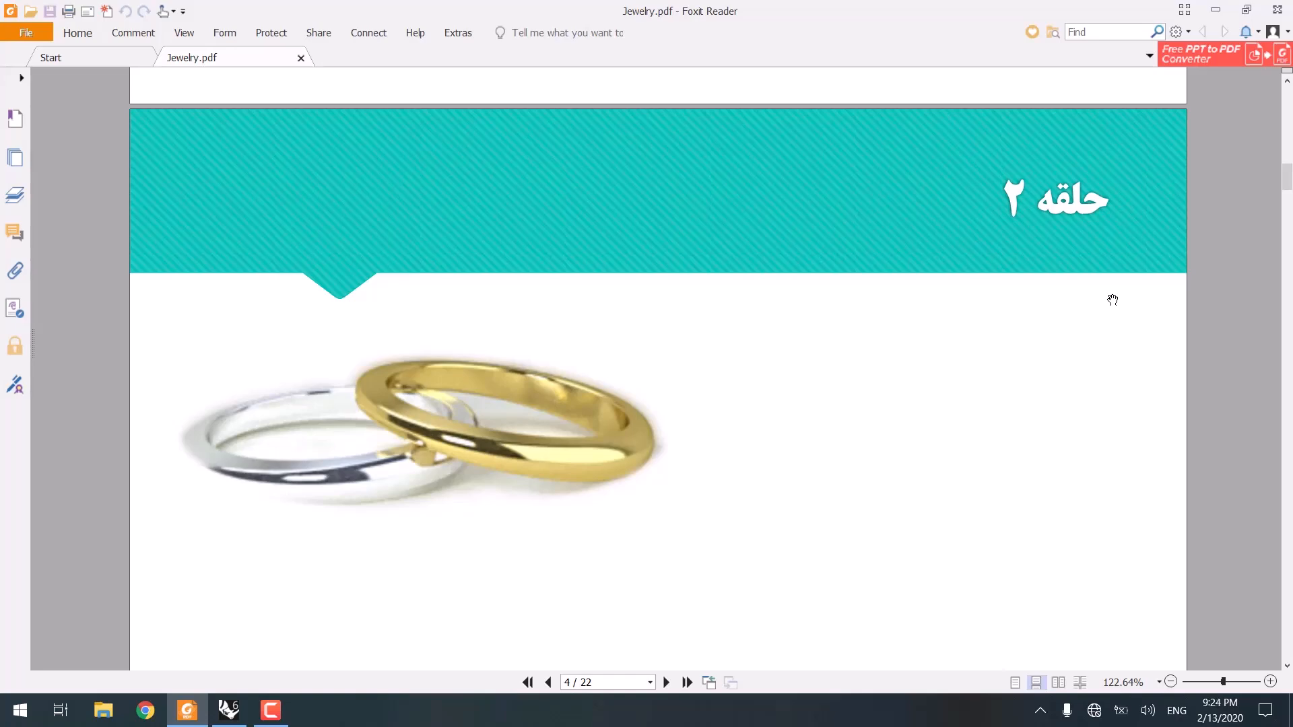
{"action": "left_click", "coordinate": [1211, 5]}
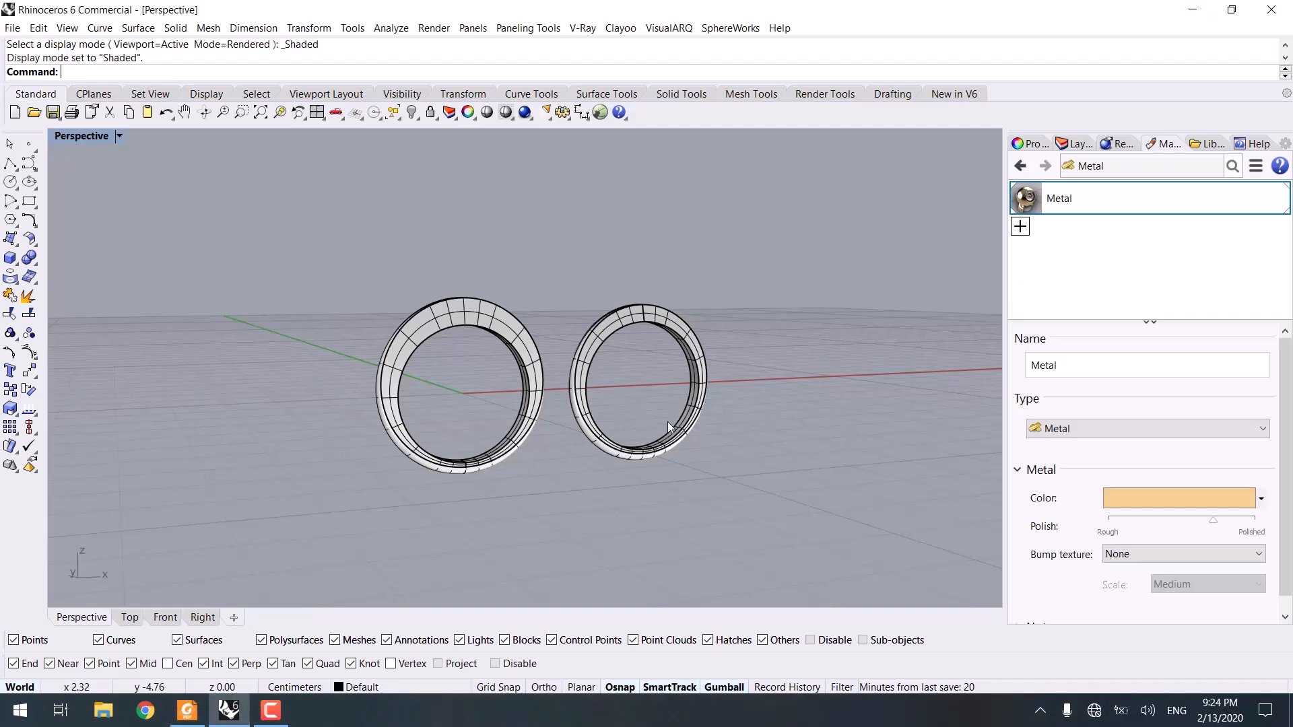
Turn on Layer 05 and move both rings with their curves along the Y axis toward that layer's objects.
{"action": "scroll", "coordinate": [667, 422], "scroll_direction": "down", "scroll_amount": 3}
{"action": "key", "text": "ctrl+a"}
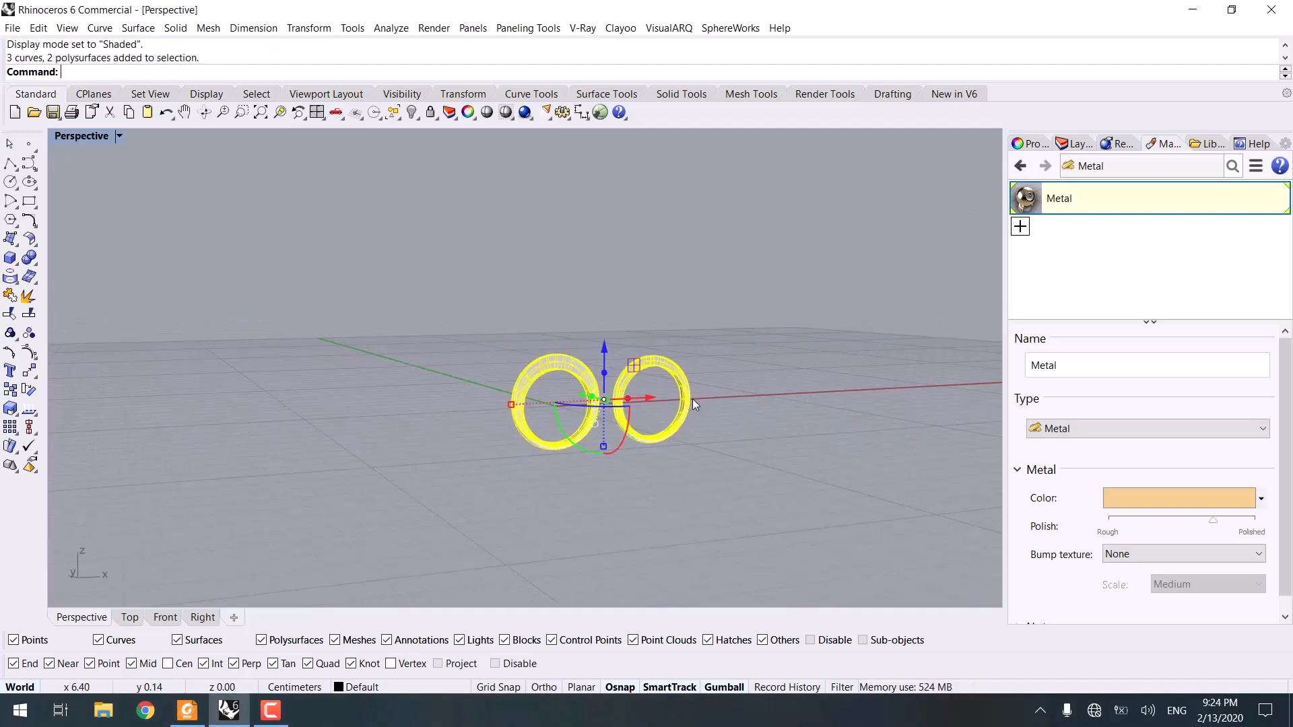
{"action": "left_click", "coordinate": [1074, 143]}
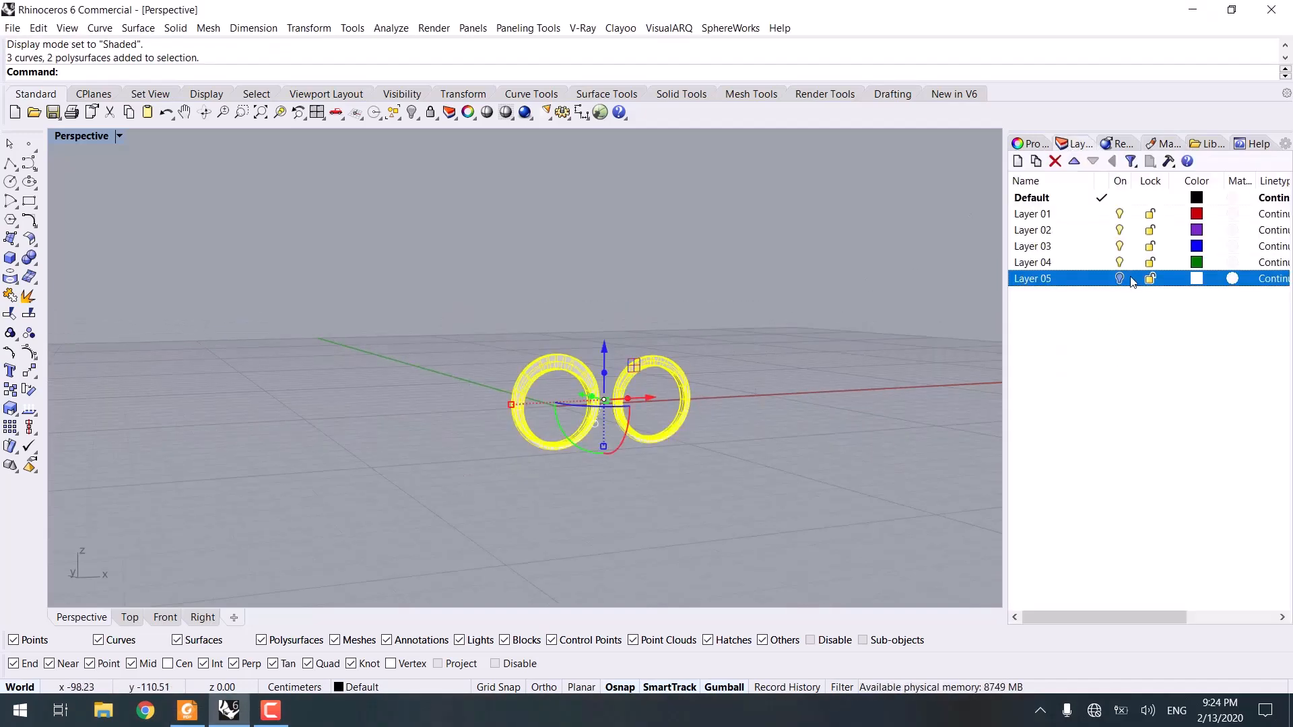
{"action": "right_click_drag", "start_coordinate": [935, 338], "coordinate": [585, 445]}
{"action": "left_click_drag", "start_coordinate": [618, 441], "coordinate": [493, 430]}
{"action": "left_click", "coordinate": [585, 384]}
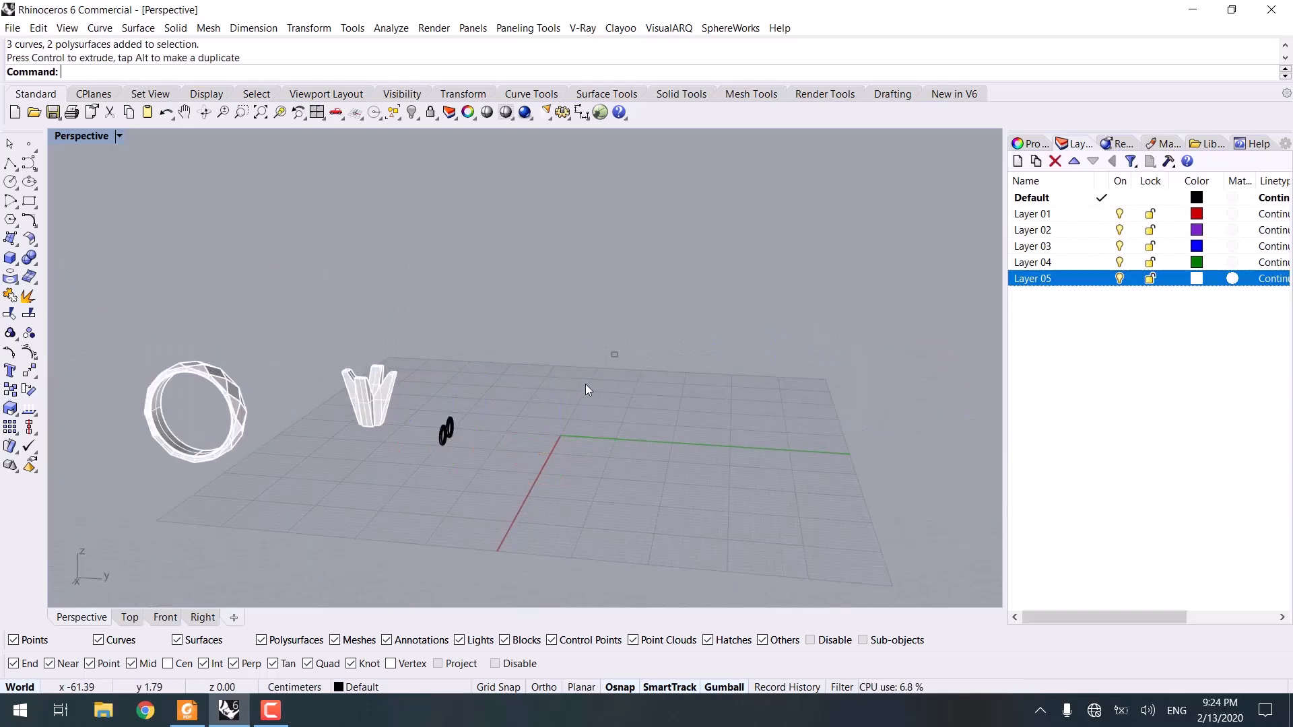
Scale the faceted ring and the prong setting down uniformly, and move them along the Y axis toward the two new rings.
{"action": "right_click_drag", "start_coordinate": [585, 383], "coordinate": [584, 313], "text": "shift"}
{"action": "left_click_drag", "start_coordinate": [401, 419], "coordinate": [336, 472]}
{"action": "scroll", "coordinate": [435, 369], "scroll_direction": "up", "scroll_amount": 2}
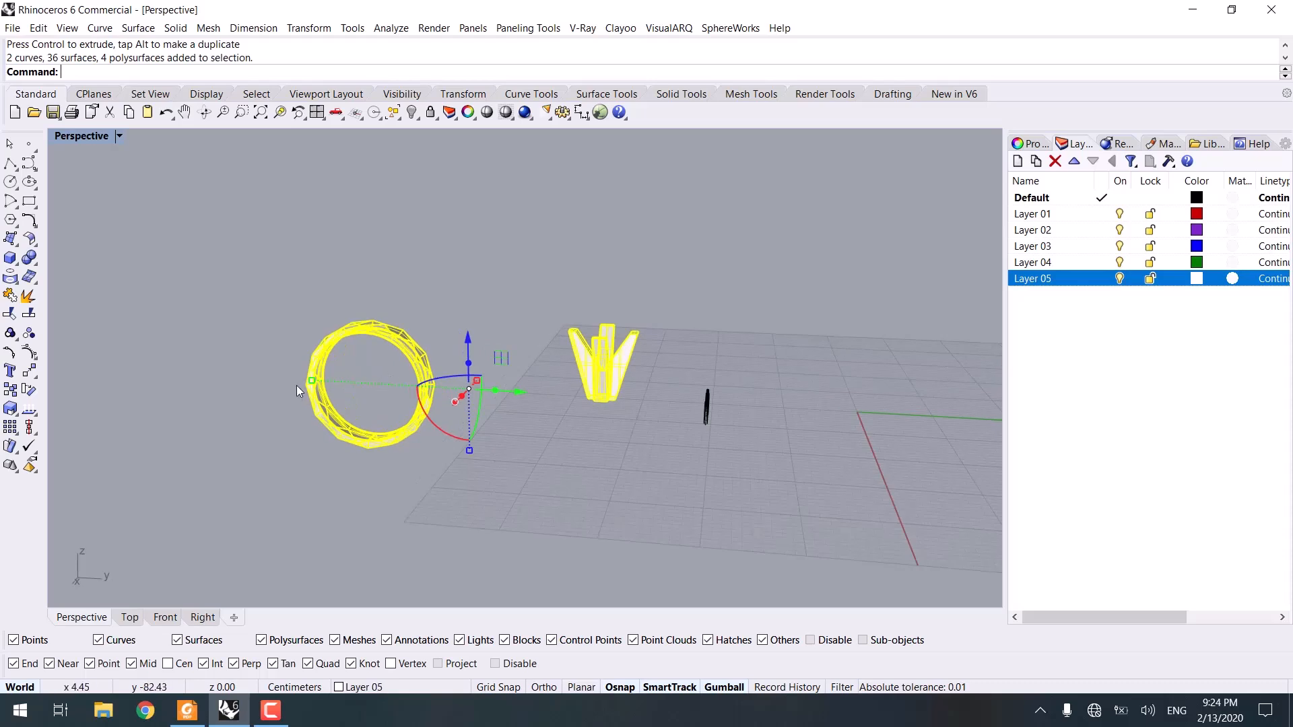
{"action": "left_click_drag", "start_coordinate": [311, 381], "coordinate": [414, 372], "text": "shift"}
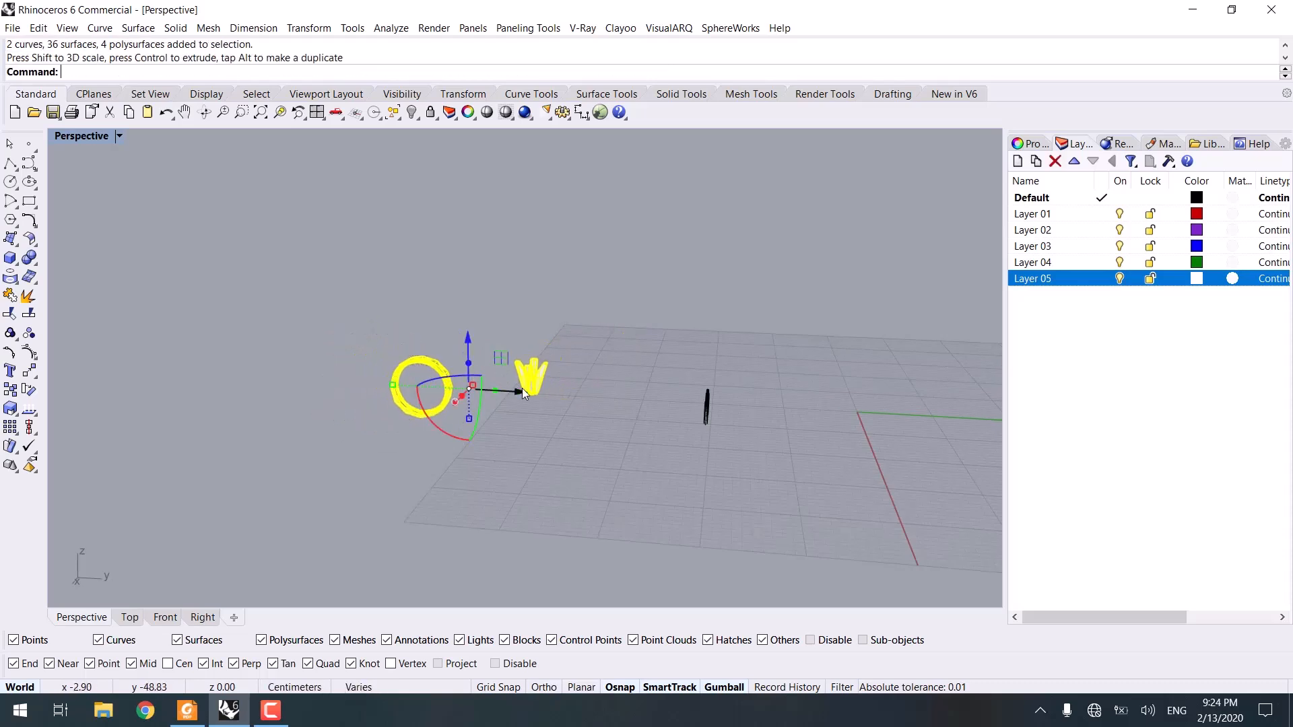
{"action": "left_click_drag", "start_coordinate": [524, 389], "coordinate": [647, 404]}
Join the faceted ring's surfaces into one polysurface and check the outer shell's object type in its properties.
{"action": "left_click", "coordinate": [657, 469]}
{"action": "scroll", "coordinate": [588, 311], "scroll_direction": "up", "scroll_amount": 5}
{"action": "left_click_drag", "start_coordinate": [589, 311], "coordinate": [319, 534]}
{"action": "key", "text": "ctrl+j"}
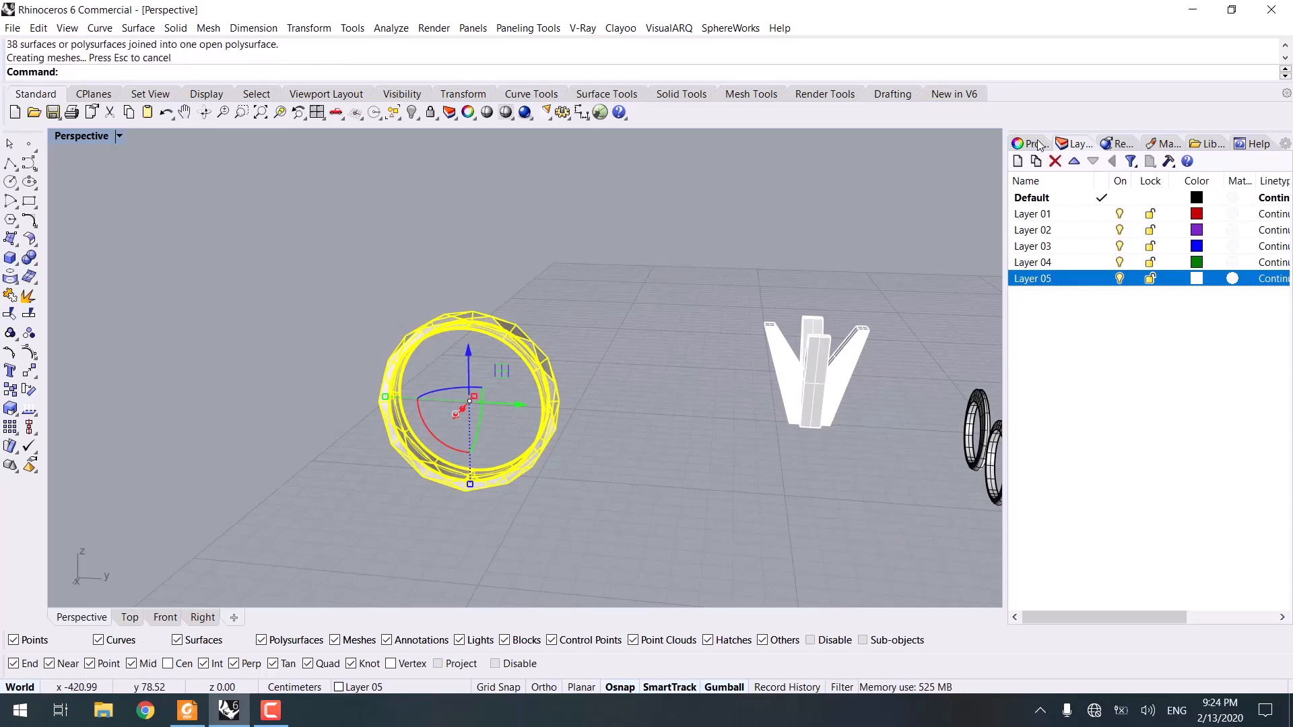
{"action": "left_click", "coordinate": [1039, 145]}
{"action": "left_click", "coordinate": [653, 358]}
{"action": "scroll", "coordinate": [541, 387], "scroll_direction": "up", "scroll_amount": 6}
{"action": "left_click", "coordinate": [540, 345]}
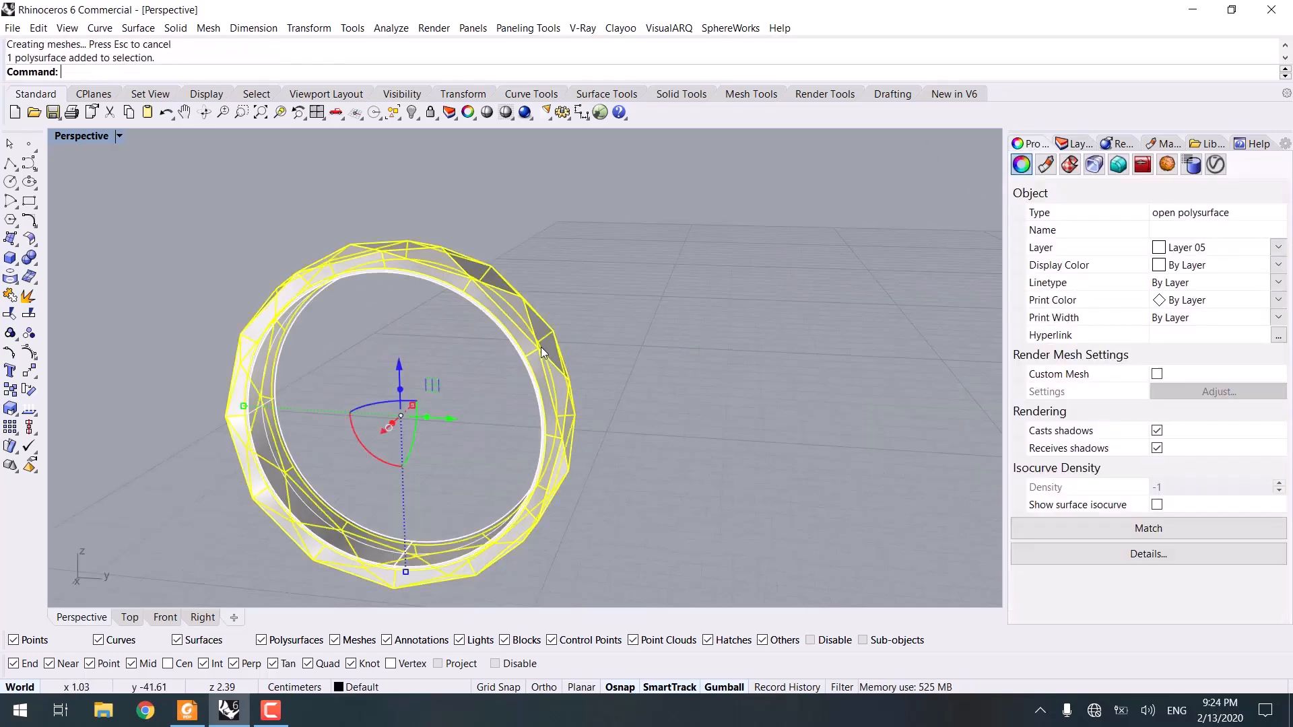
Move the outer faceted shell away from the inner band, inspect it from the side, and undo the move.
{"action": "scroll", "coordinate": [597, 336], "scroll_direction": "down", "scroll_amount": 9}
{"action": "left_click_drag", "start_coordinate": [569, 372], "coordinate": [403, 366]}
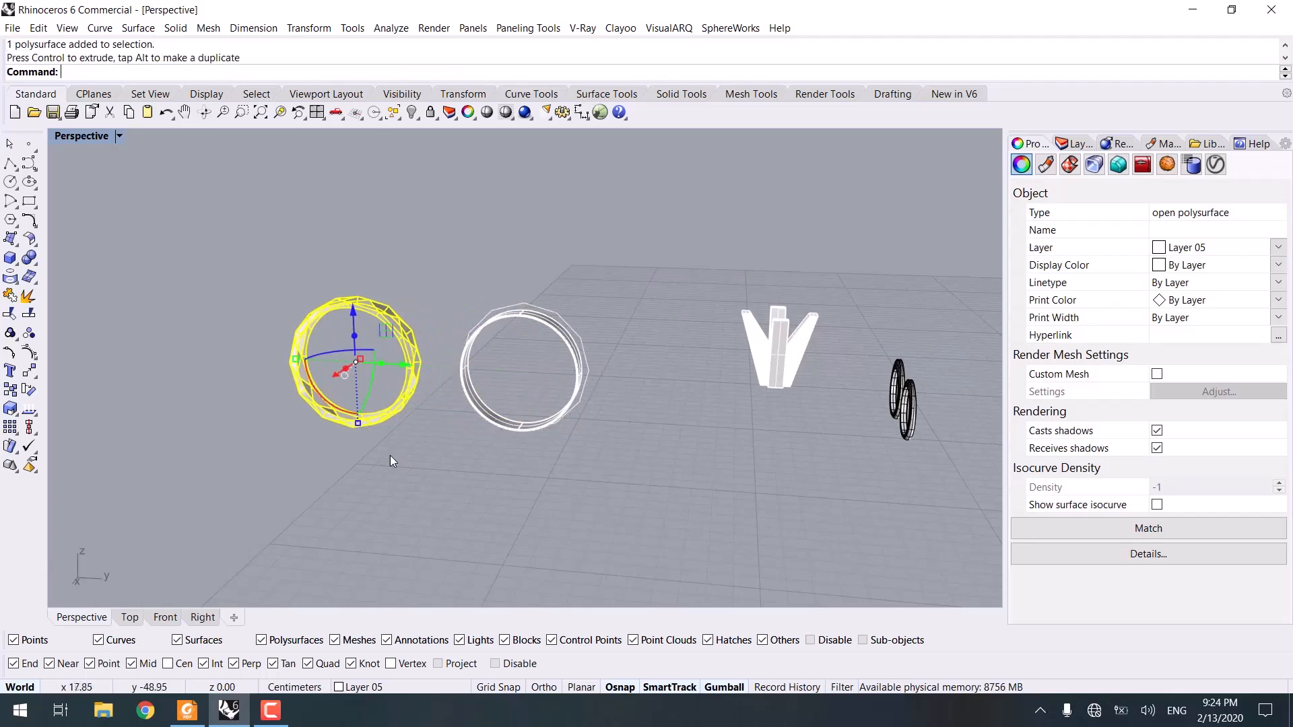
{"action": "left_click", "coordinate": [389, 455]}
{"action": "scroll", "coordinate": [353, 384], "scroll_direction": "up", "scroll_amount": 8}
{"action": "right_click_drag", "start_coordinate": [439, 326], "coordinate": [470, 321]}
{"action": "scroll", "coordinate": [681, 210], "scroll_direction": "up", "scroll_amount": 2}
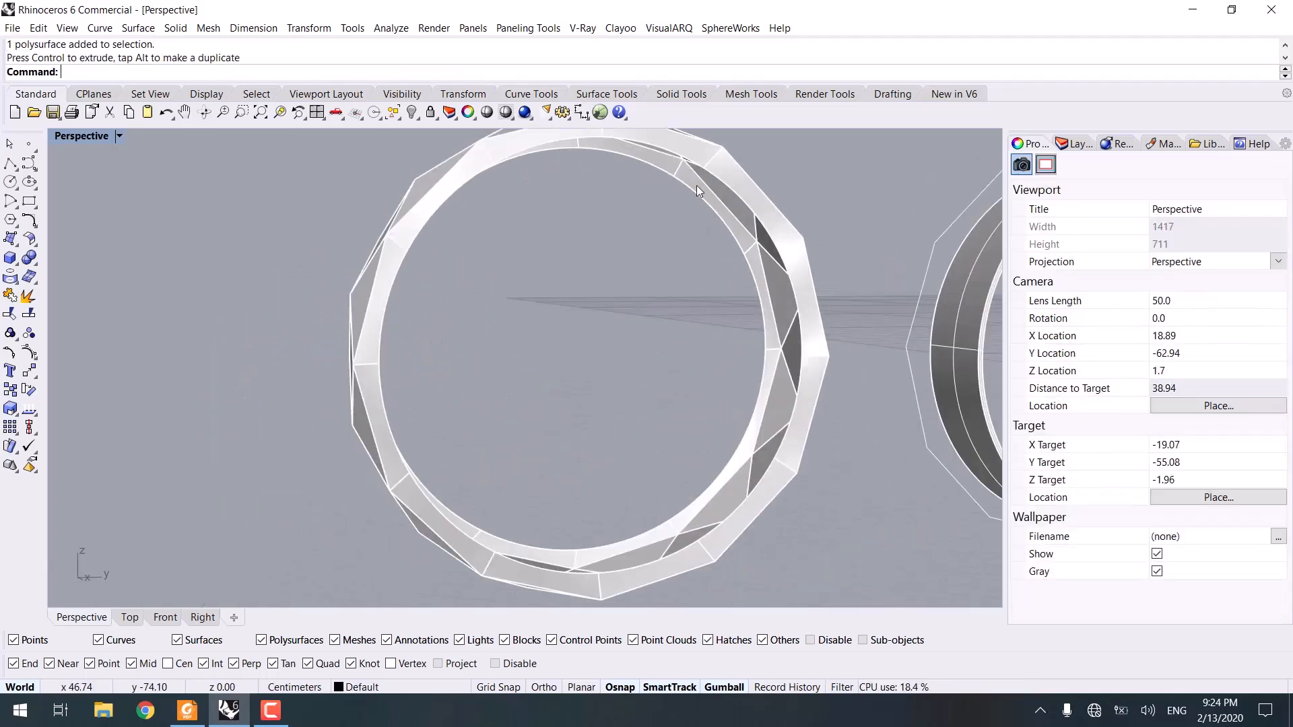
{"action": "scroll", "coordinate": [698, 183], "scroll_direction": "down", "scroll_amount": 4}
{"action": "key", "text": "ctrl+z"}
{"action": "key", "text": "ctrl+z"}
Combine the faceted outer shell and the inner band into one solid with a Boolean union.
{"action": "left_click", "coordinate": [657, 356]}
{"action": "scroll", "coordinate": [693, 281], "scroll_direction": "up", "scroll_amount": 8}
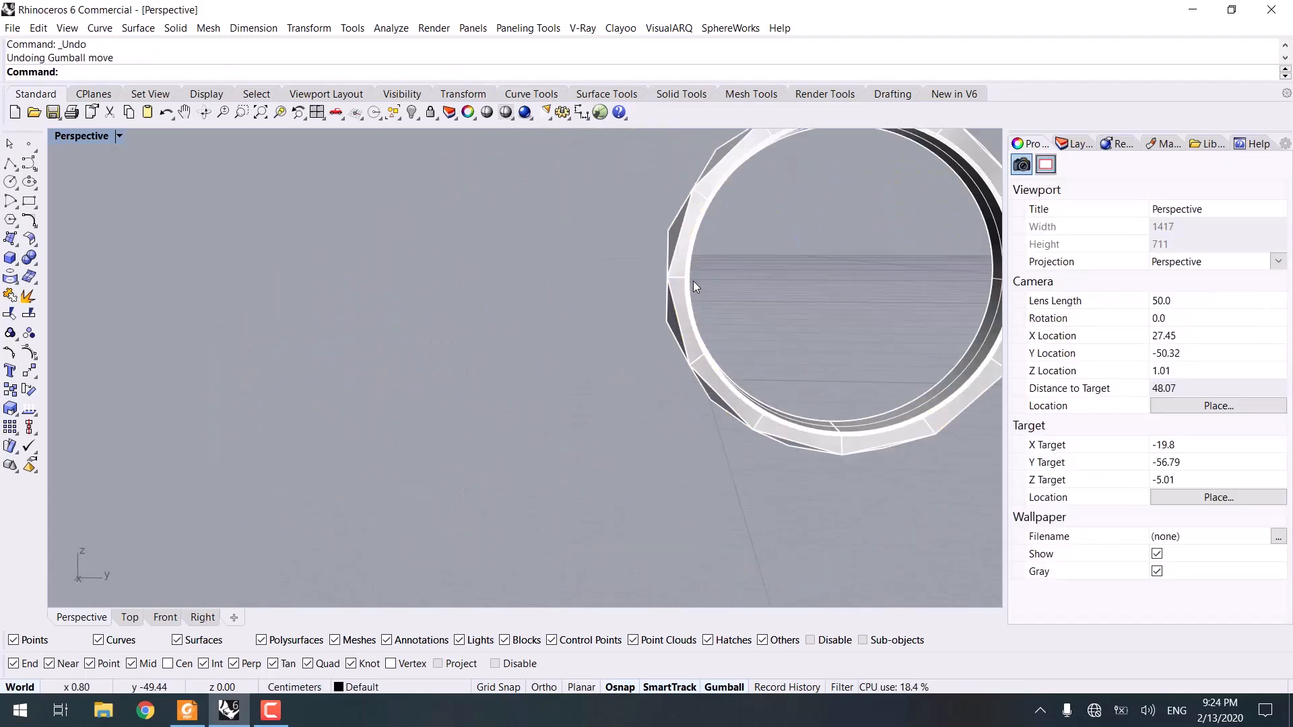
{"action": "left_click", "coordinate": [699, 286]}
{"action": "scroll", "coordinate": [705, 277], "scroll_direction": "down", "scroll_amount": 8}
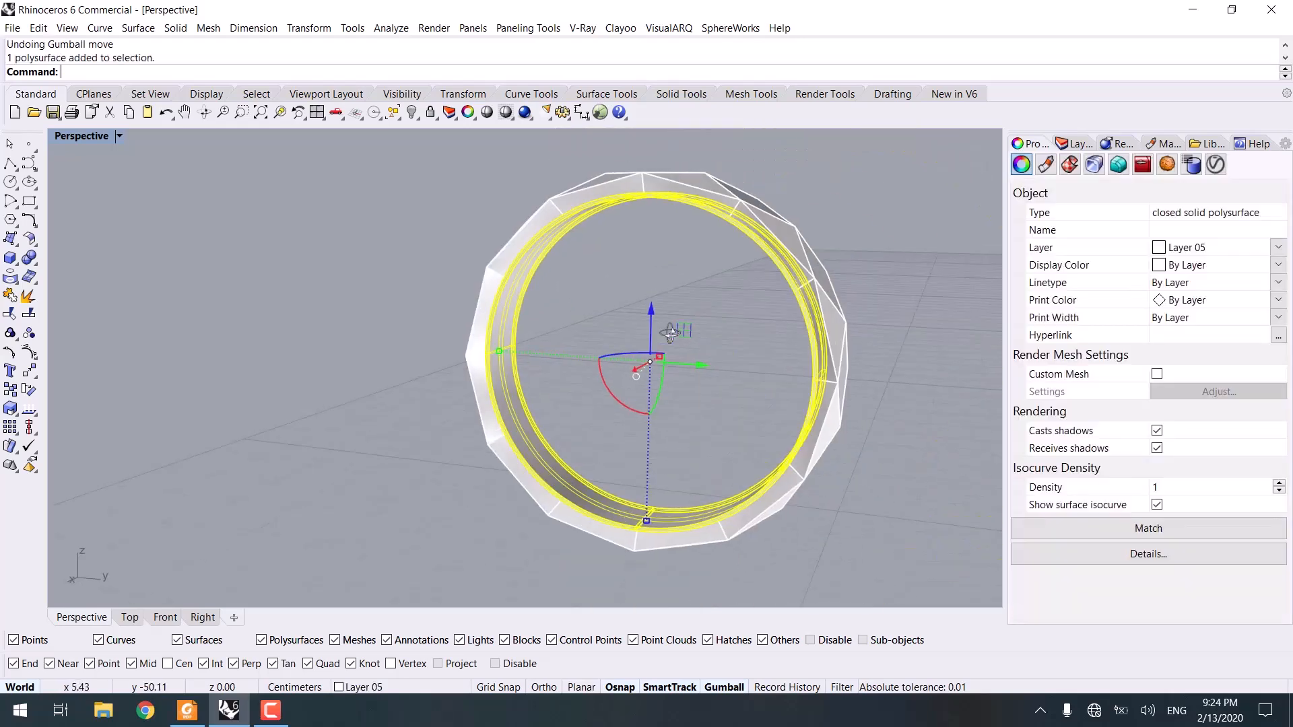
{"action": "left_click", "coordinate": [564, 272]}
{"action": "key", "text": "ctrl+a"}
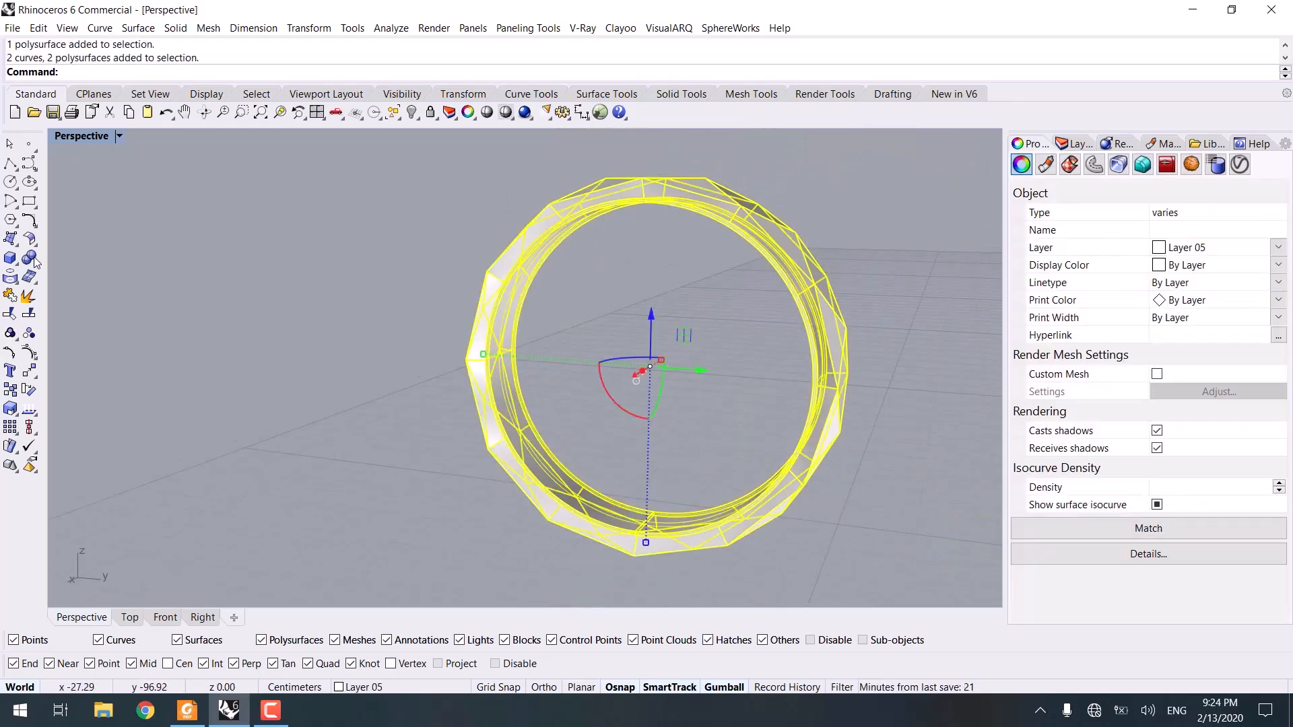
{"action": "left_click", "coordinate": [27, 258]}
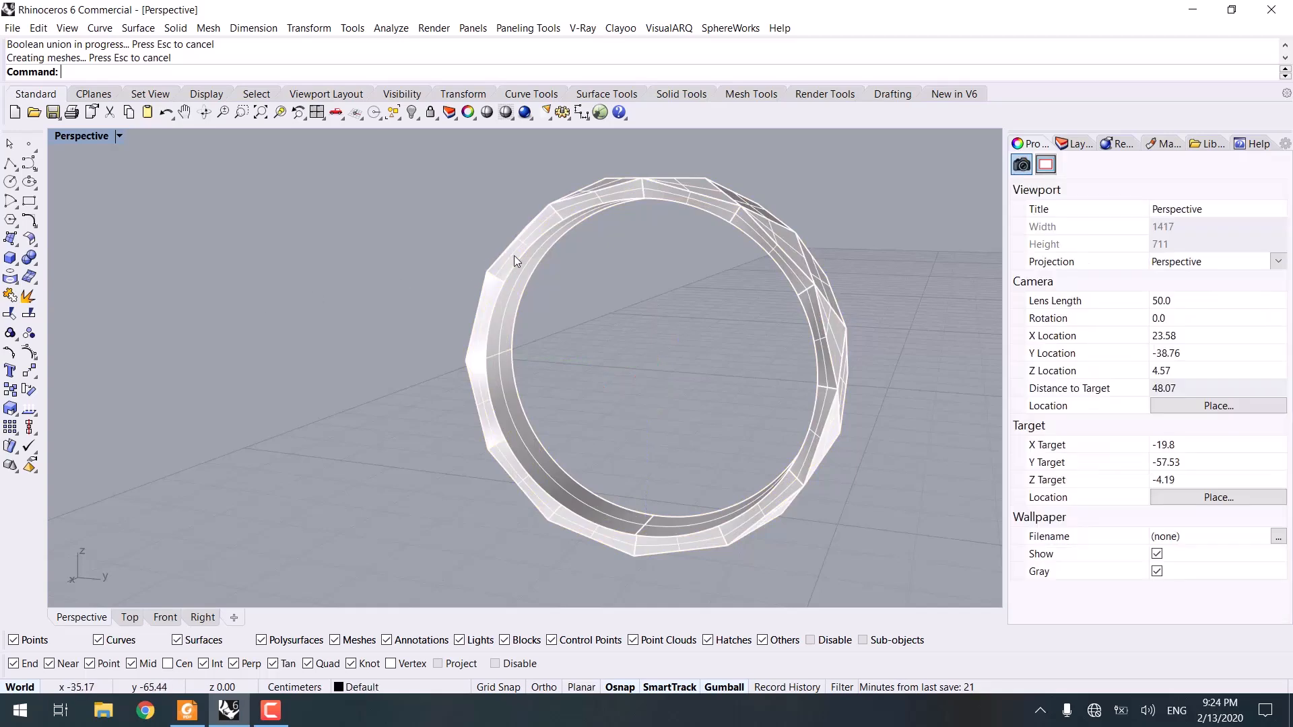
Check the united ring's object type and facets, undoing and redoing the Boolean union to compare.
{"action": "left_click", "coordinate": [527, 280]}
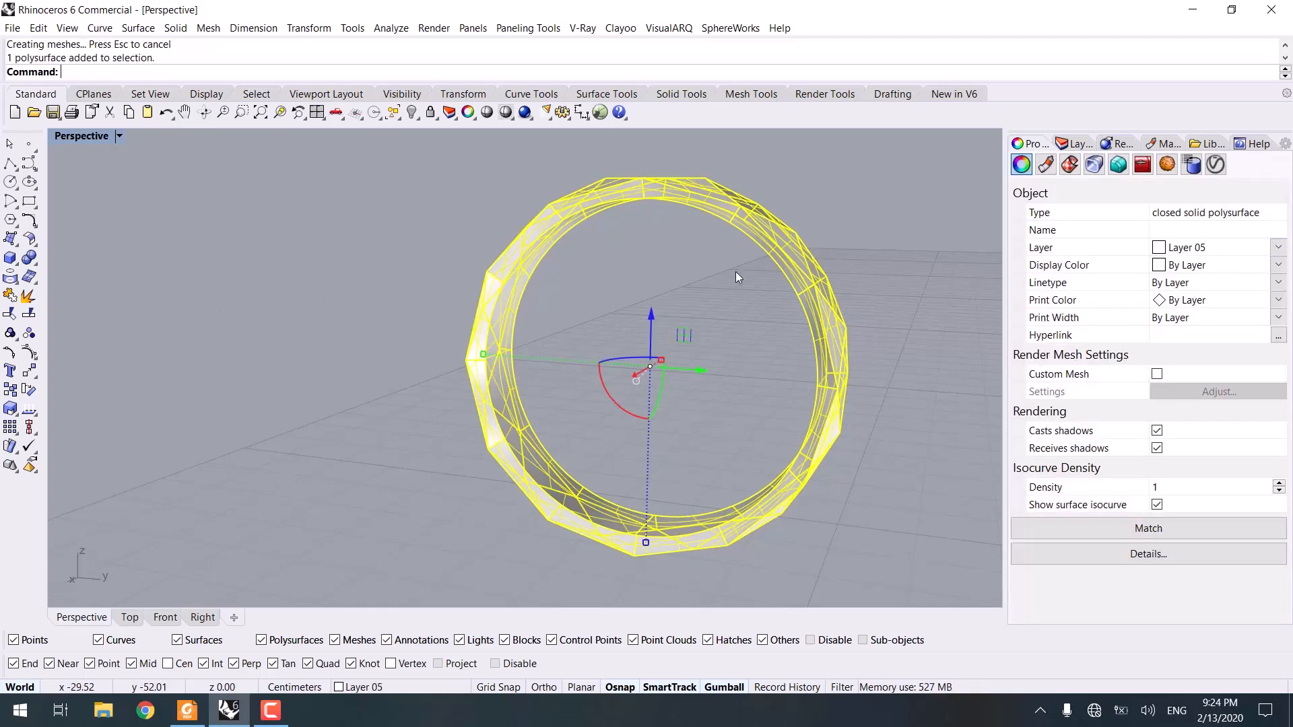
{"action": "left_click", "coordinate": [561, 332]}
{"action": "scroll", "coordinate": [503, 370], "scroll_direction": "up", "scroll_amount": 4}
{"action": "scroll", "coordinate": [519, 370], "scroll_direction": "down", "scroll_amount": 2}
{"action": "right_click_drag", "start_coordinate": [520, 370], "coordinate": [477, 375]}
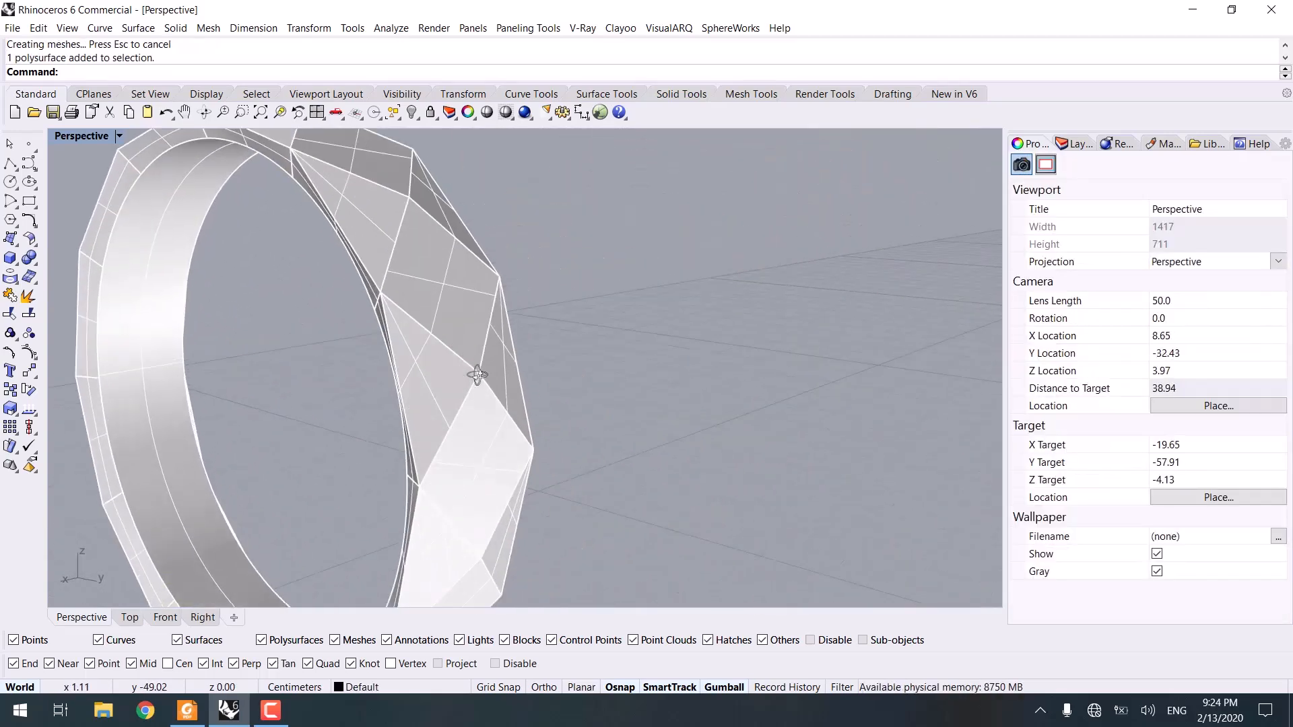
{"action": "key", "text": "ctrl+z"}
{"action": "key", "text": "ctrl+y"}
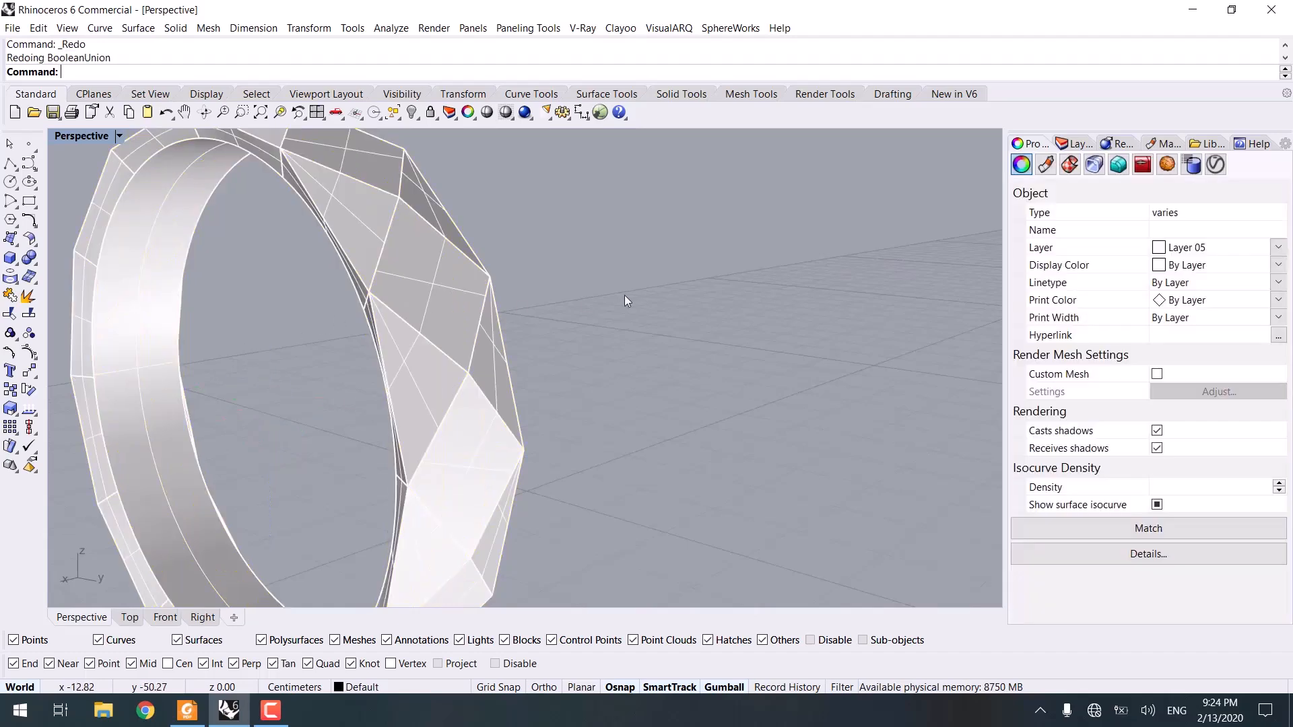
Select all the rings and the prong setting and turn off their surface isocurve display.
{"action": "scroll", "coordinate": [402, 378], "scroll_direction": "down", "scroll_amount": 5}
{"action": "right_click_drag", "start_coordinate": [735, 338], "coordinate": [652, 346]}
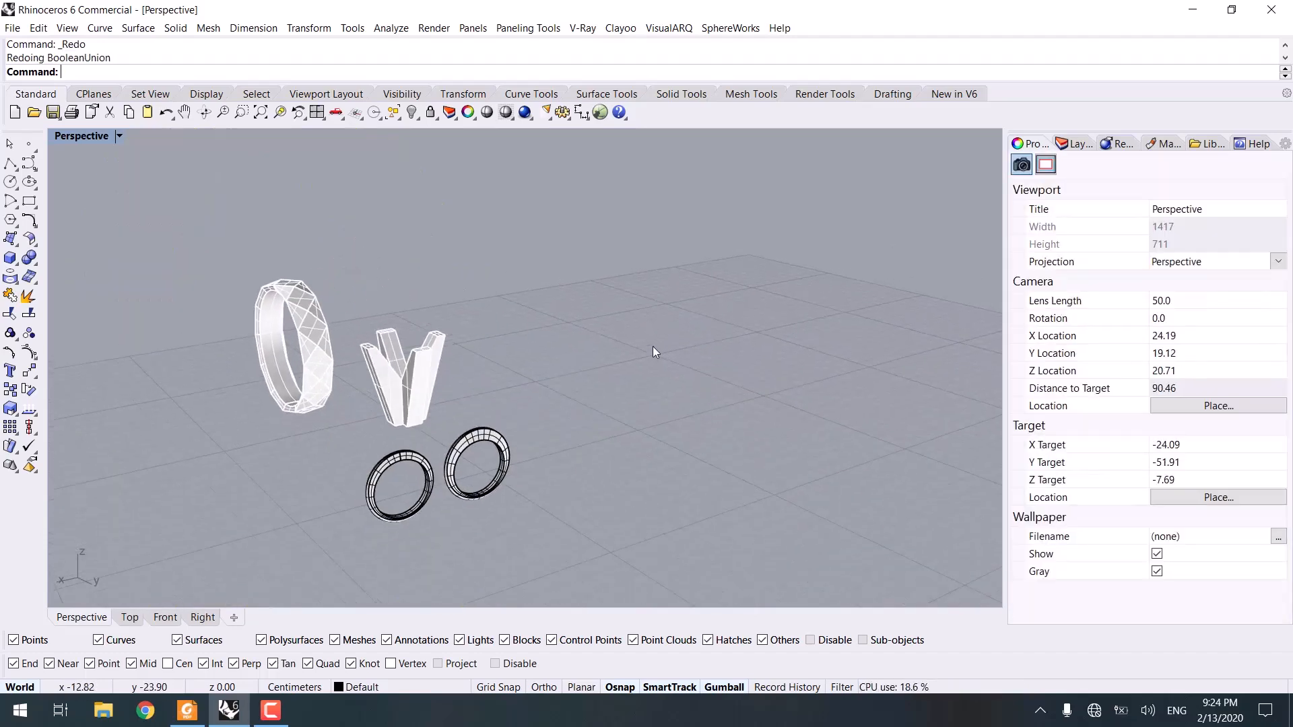
{"action": "left_click_drag", "start_coordinate": [157, 543], "coordinate": [156, 541]}
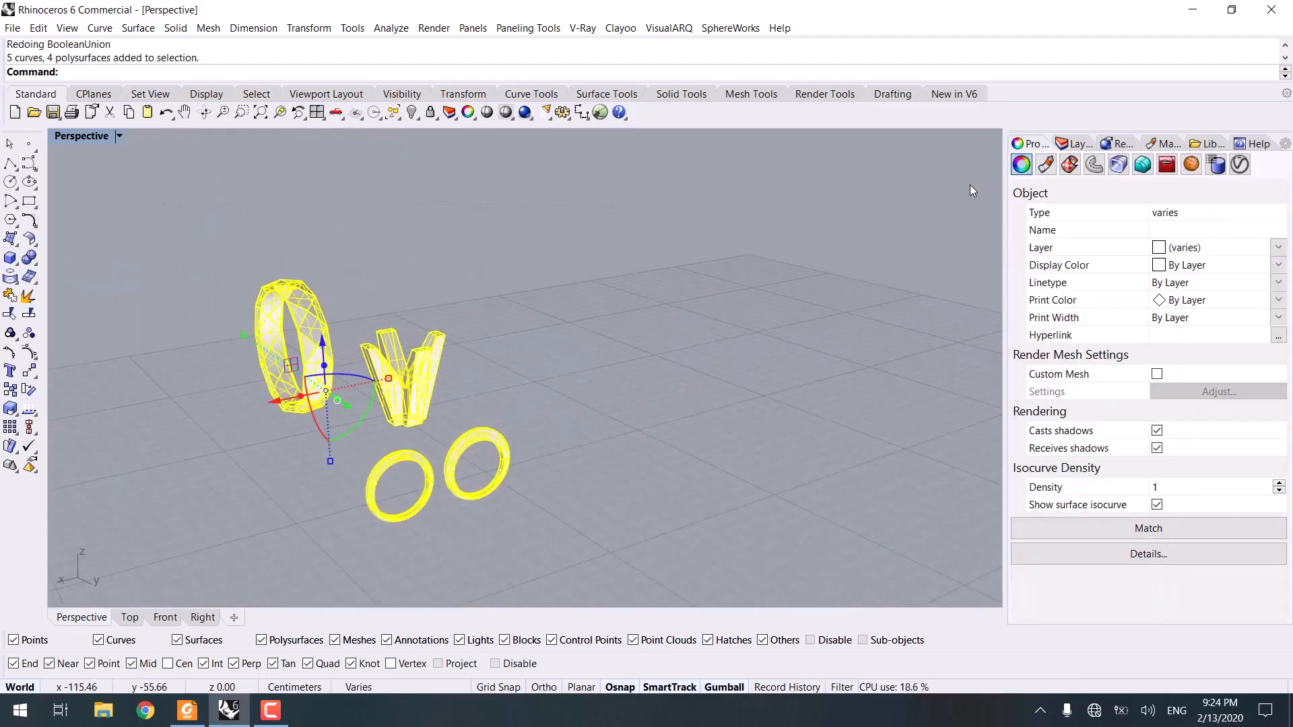
{"action": "left_click", "coordinate": [1157, 505]}
{"action": "left_click", "coordinate": [650, 406]}
{"action": "right_click_drag", "start_coordinate": [590, 417], "coordinate": [683, 411]}
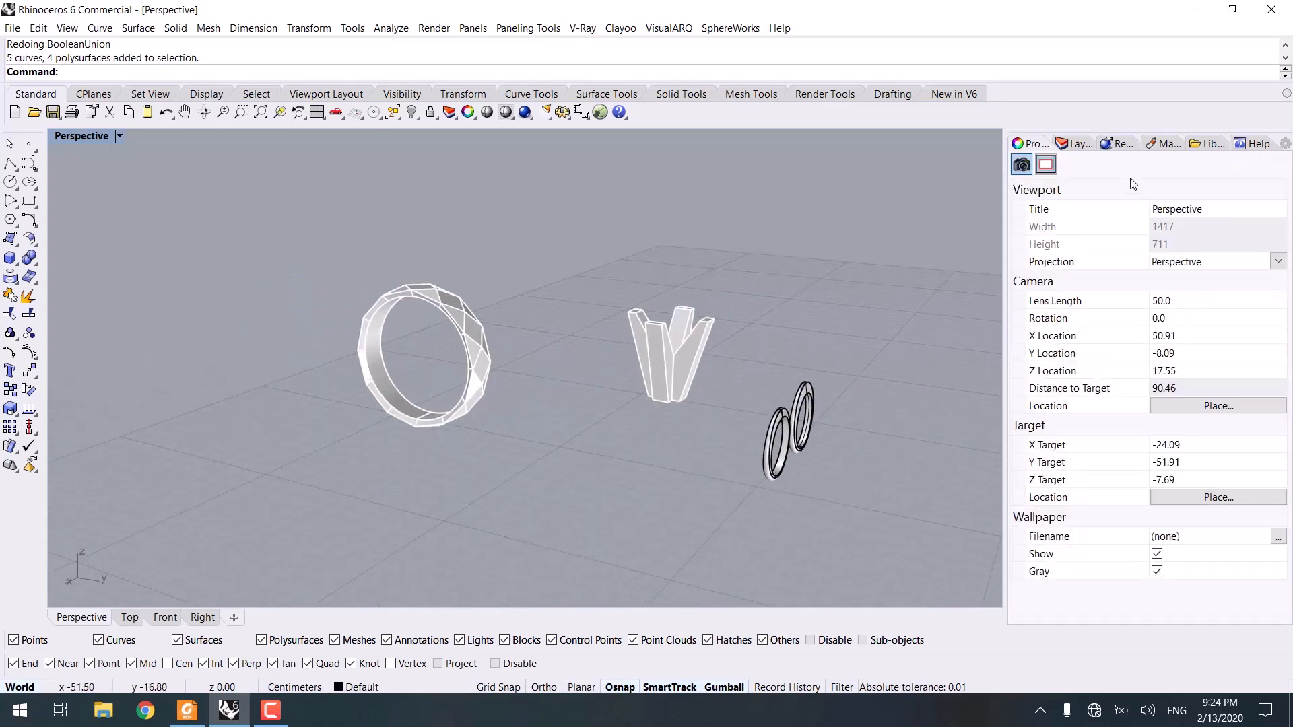
Turn off Layer 05 and change the two new rings and their curves to that layer.
{"action": "left_click", "coordinate": [1075, 144]}
{"action": "left_click", "coordinate": [1119, 281]}
{"action": "scroll", "coordinate": [831, 366], "scroll_direction": "down", "scroll_amount": 2}
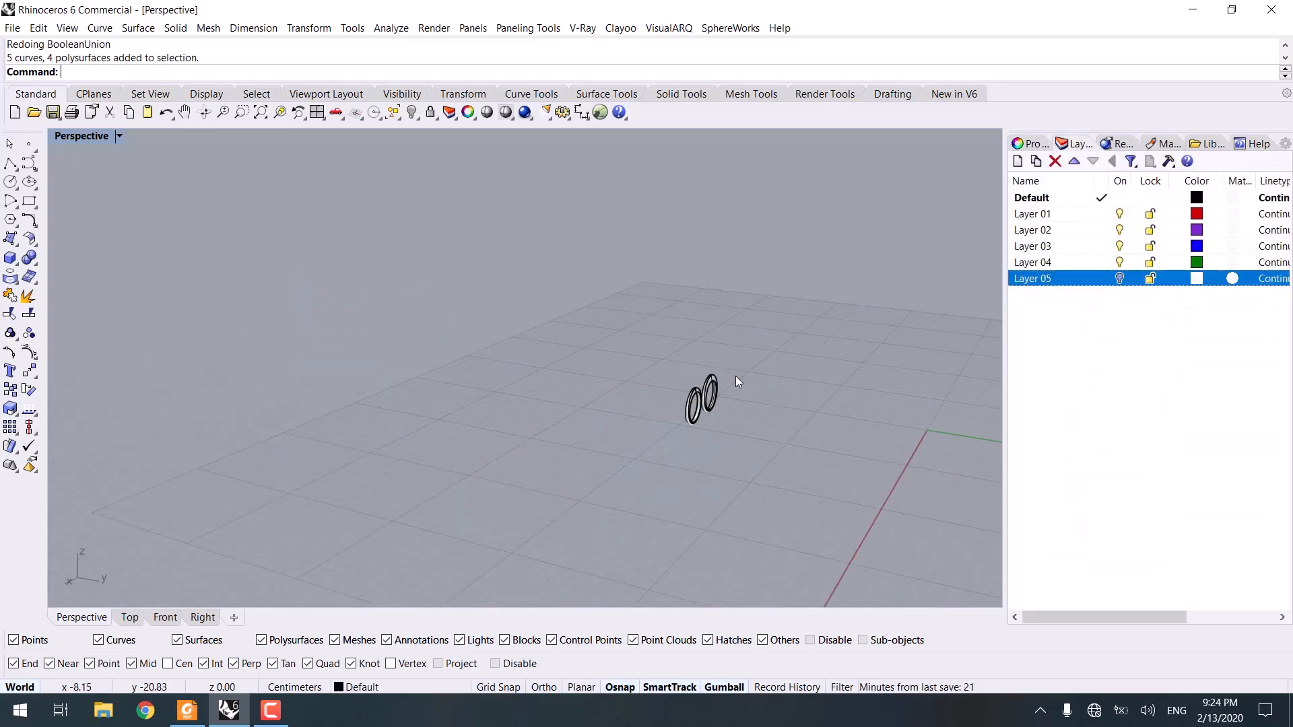
{"action": "left_click_drag", "start_coordinate": [767, 347], "coordinate": [569, 526]}
{"action": "right_click", "coordinate": [1044, 278]}
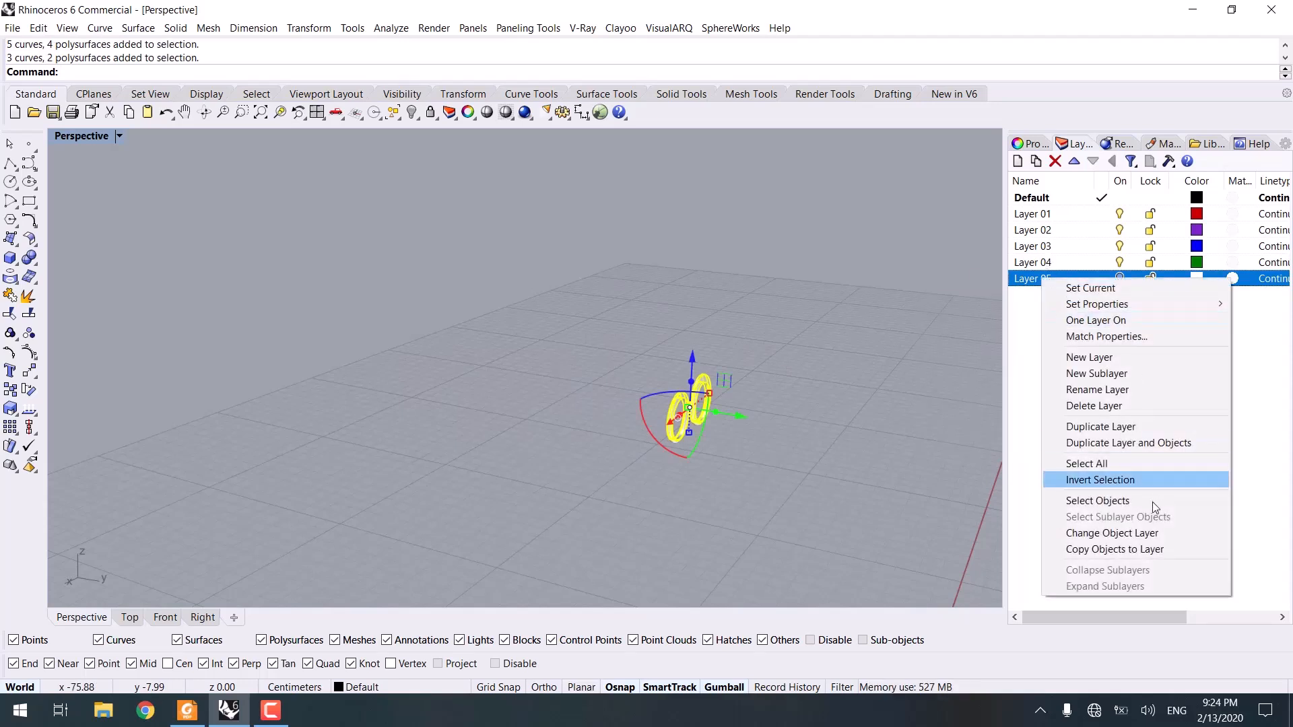
{"action": "left_click", "coordinate": [1152, 531]}
{"action": "right_click_drag", "start_coordinate": [761, 418], "coordinate": [445, 350], "text": "shift"}
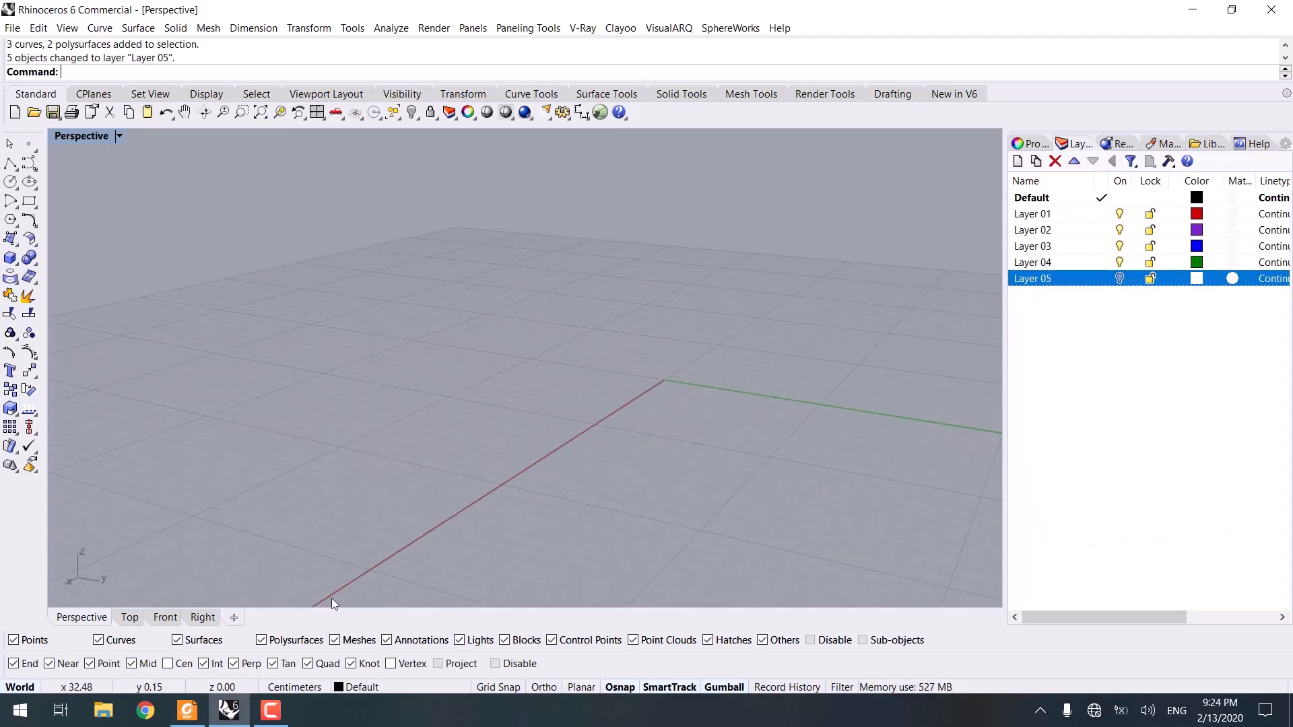
Switch to Foxit Reader and examine the Jewelry.pdf reference pages, ending on the third ring with round and square stone bezels.
{"action": "left_click", "coordinate": [187, 710]}
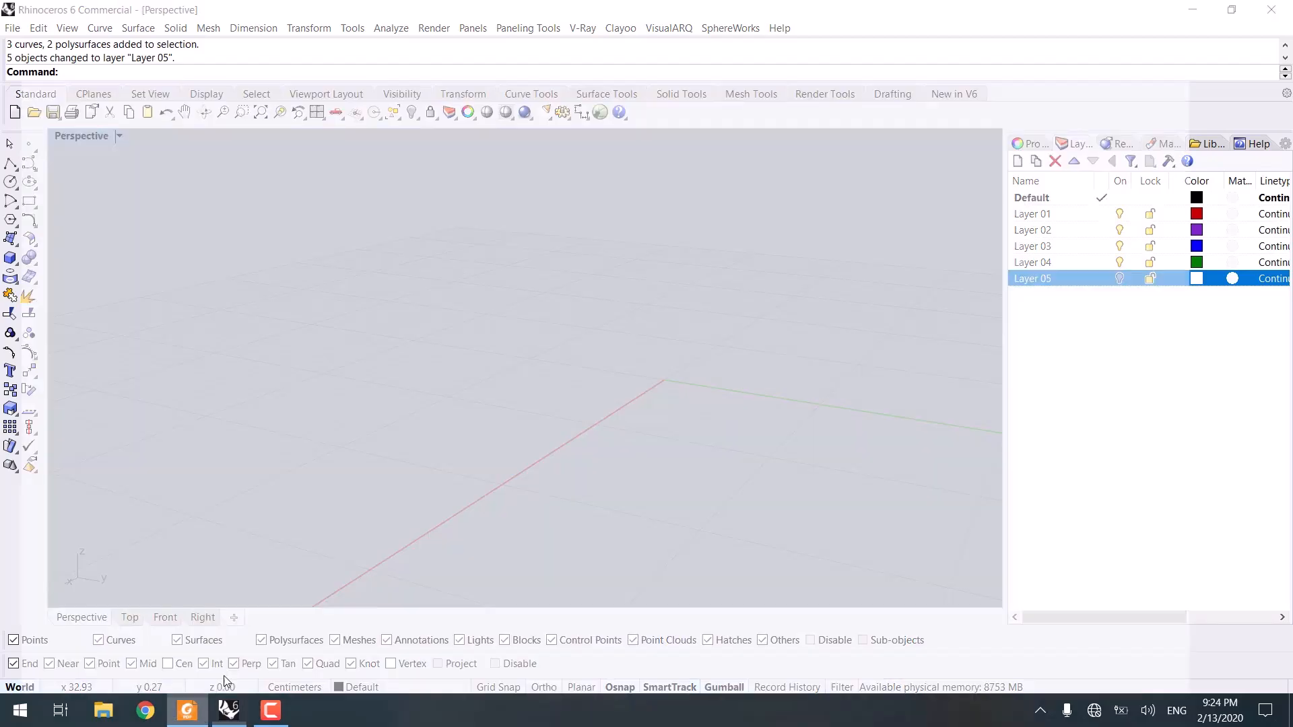
{"action": "scroll", "coordinate": [629, 468], "scroll_direction": "down", "scroll_amount": 8}
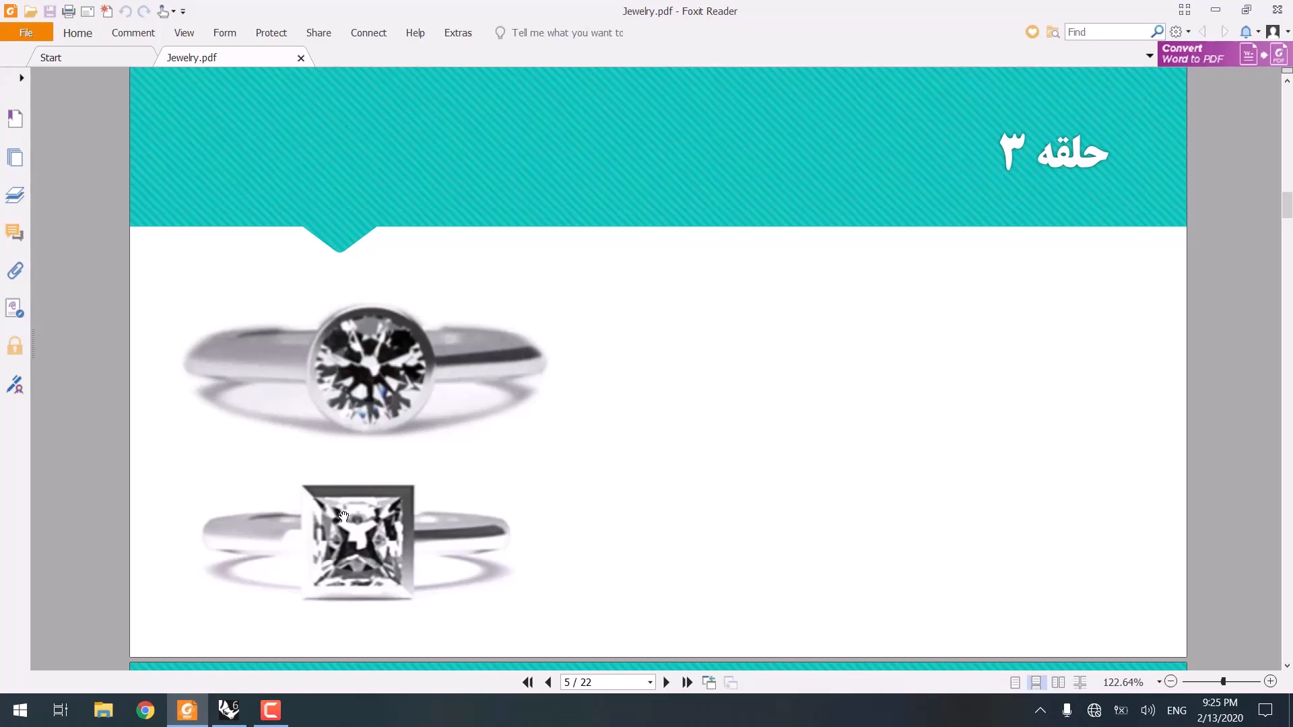
{"action": "scroll", "coordinate": [731, 589], "scroll_direction": "down", "scroll_amount": 20}
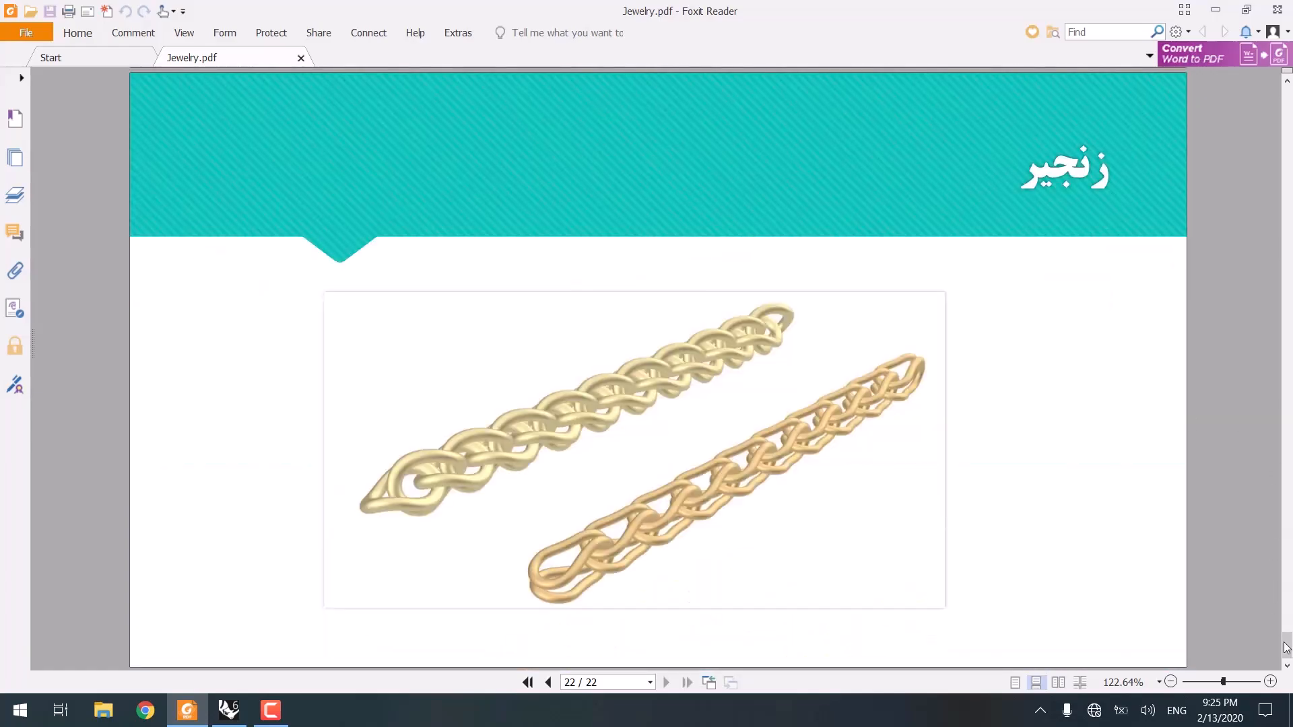
{"action": "left_click_drag", "start_coordinate": [1284, 648], "coordinate": [1290, 236]}
{"action": "scroll", "coordinate": [947, 174], "scroll_direction": "down", "scroll_amount": 12}
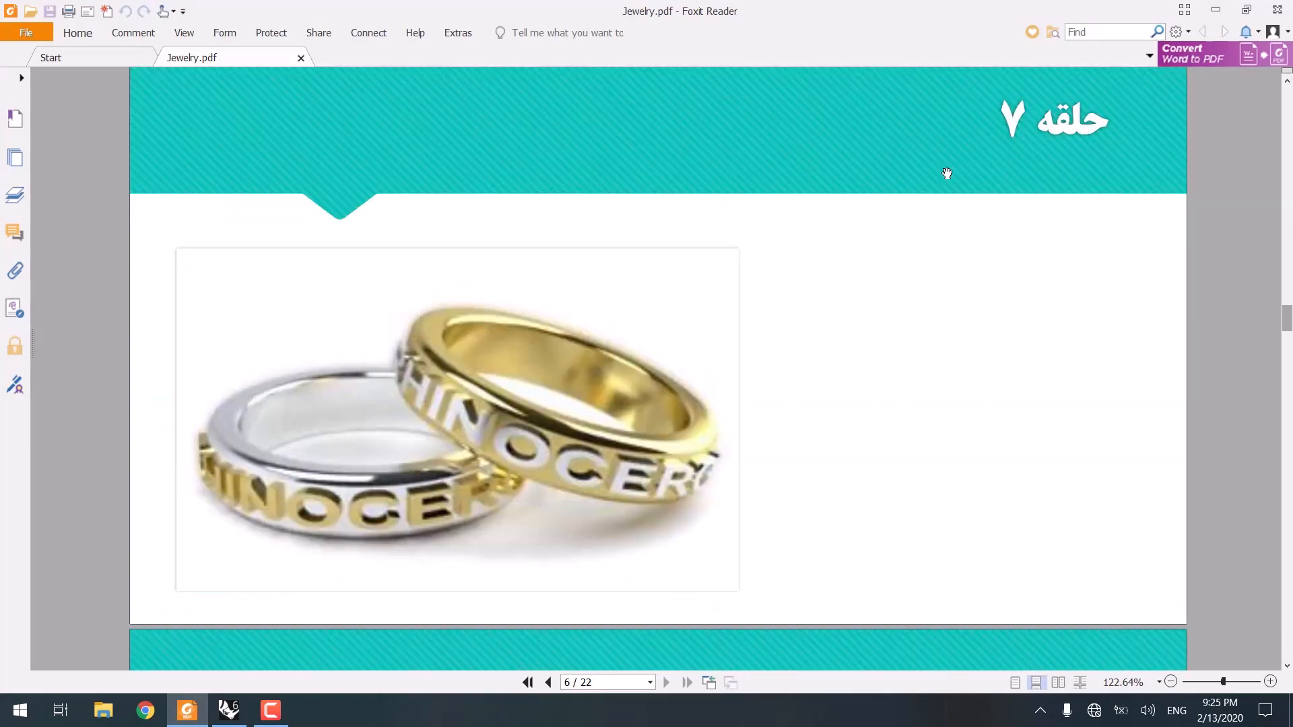
{"action": "scroll", "coordinate": [669, 358], "scroll_direction": "down", "scroll_amount": 20}
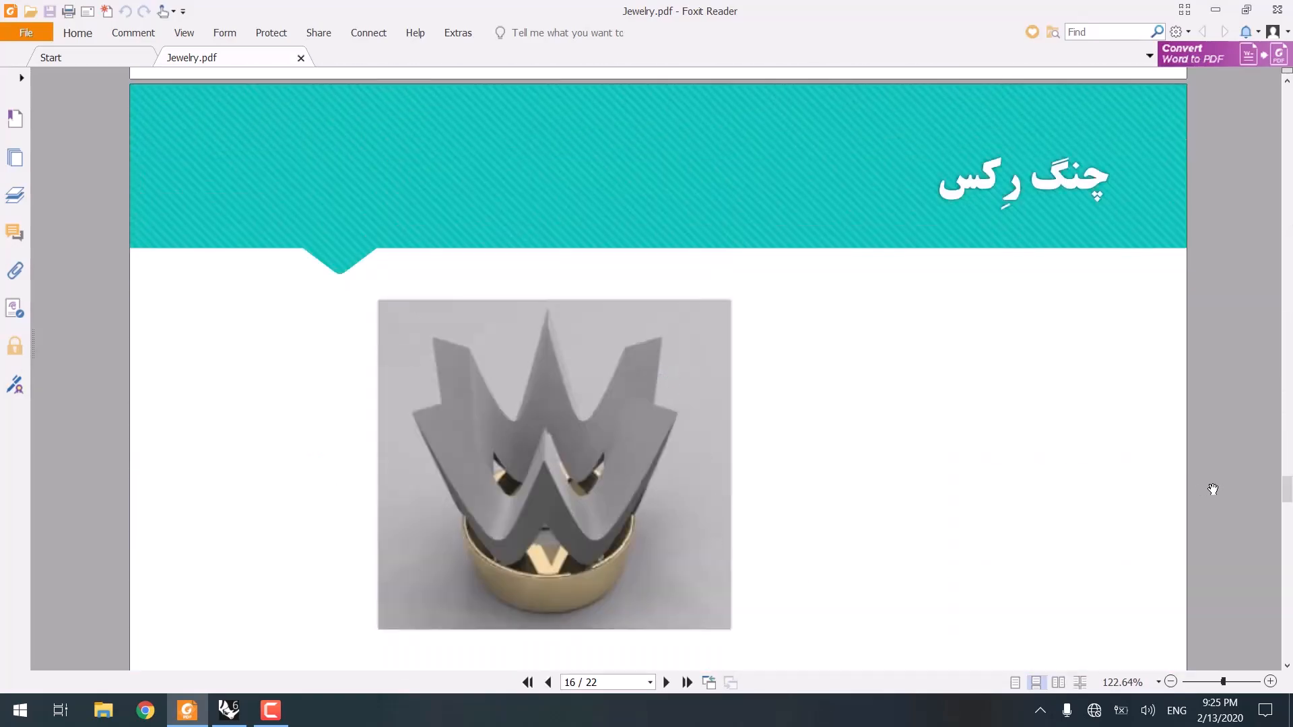
{"action": "left_click_drag", "start_coordinate": [1286, 489], "coordinate": [1287, 209]}
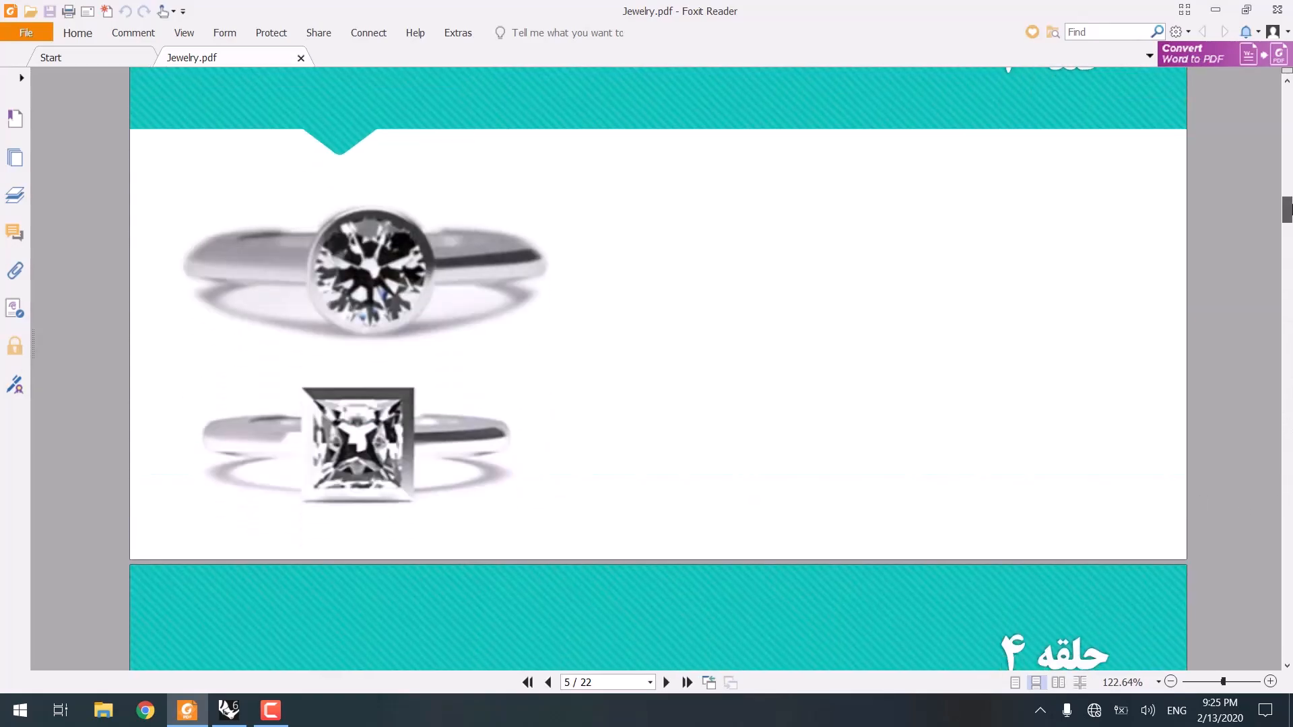
{"action": "scroll", "coordinate": [770, 268], "scroll_direction": "down", "scroll_amount": 2}
{"action": "scroll", "coordinate": [752, 502], "scroll_direction": "up", "scroll_amount": 2}
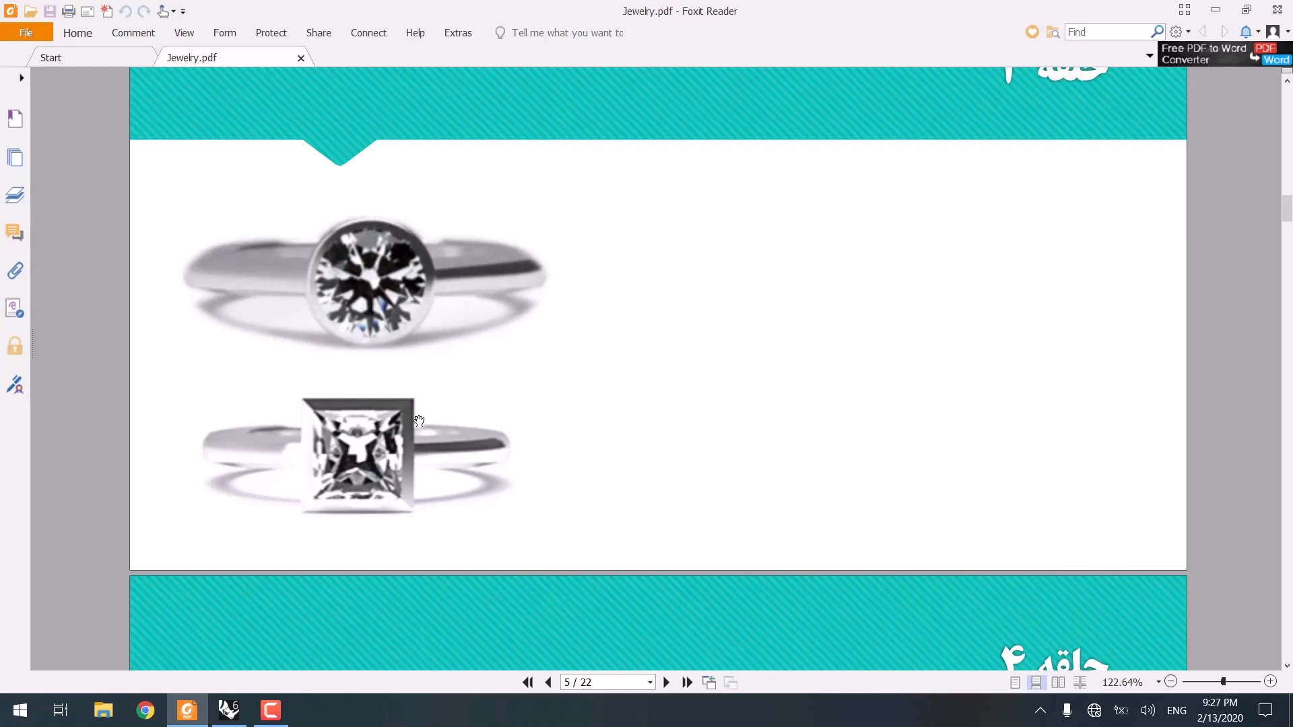
Back in Rhino, show Layer 05, copy the plain tapered ring to Layer 02, and hide Layer 05 again.
{"action": "left_click", "coordinate": [229, 710]}
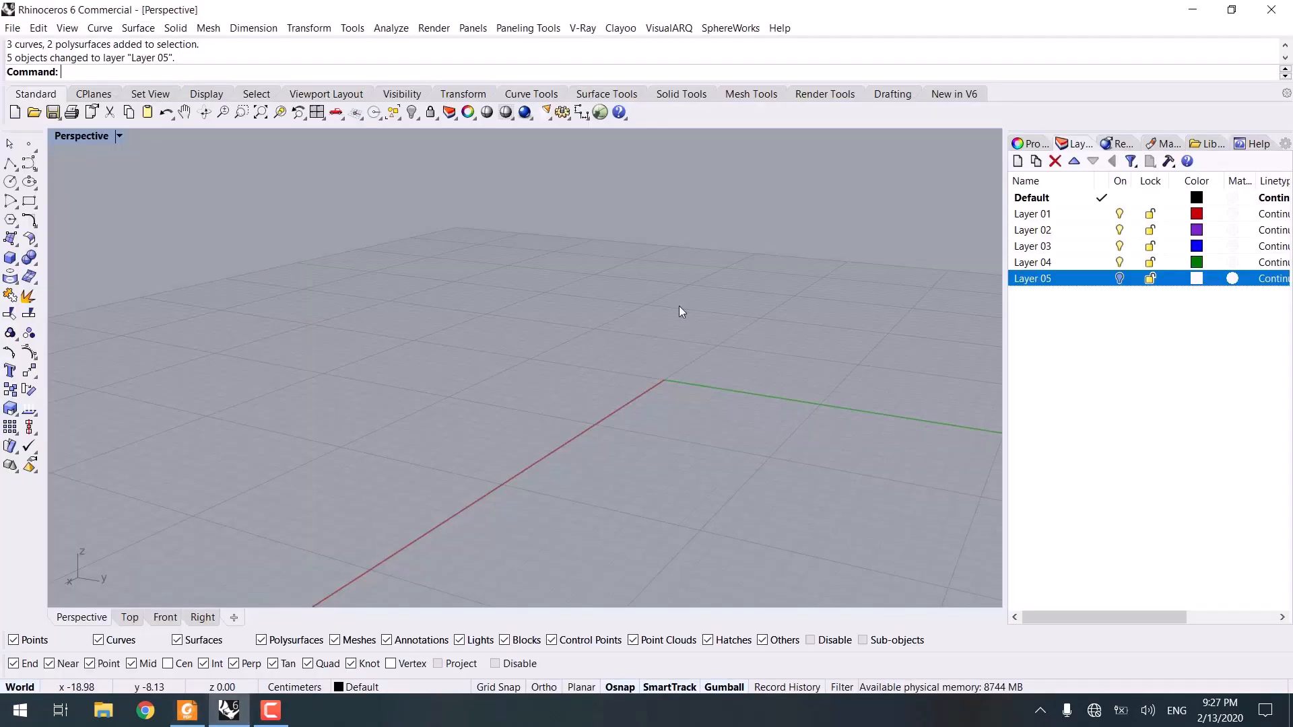
{"action": "left_click", "coordinate": [1120, 278]}
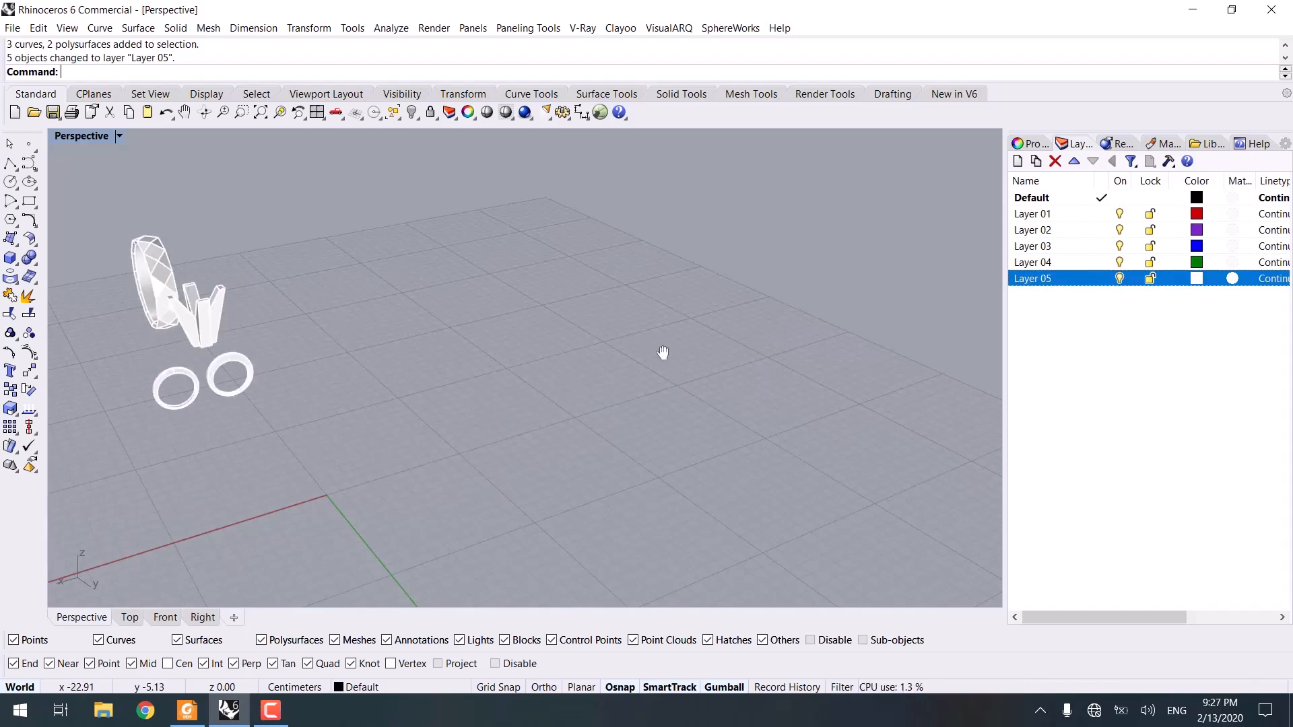
{"action": "right_click_drag", "start_coordinate": [663, 352], "coordinate": [561, 272]}
{"action": "scroll", "coordinate": [515, 277], "scroll_direction": "up", "scroll_amount": 3}
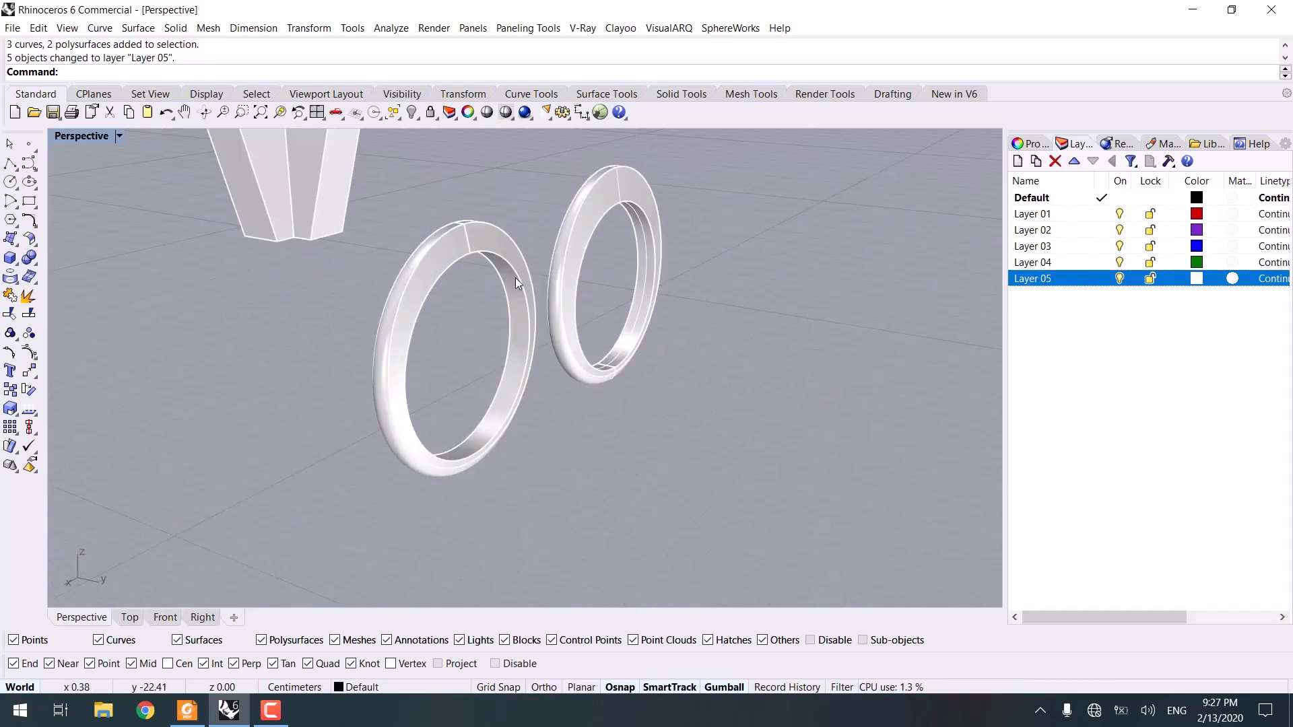
{"action": "left_click", "coordinate": [544, 334]}
{"action": "scroll", "coordinate": [544, 334], "scroll_direction": "up", "scroll_amount": 3}
{"action": "scroll", "coordinate": [464, 366], "scroll_direction": "down", "scroll_amount": 5}
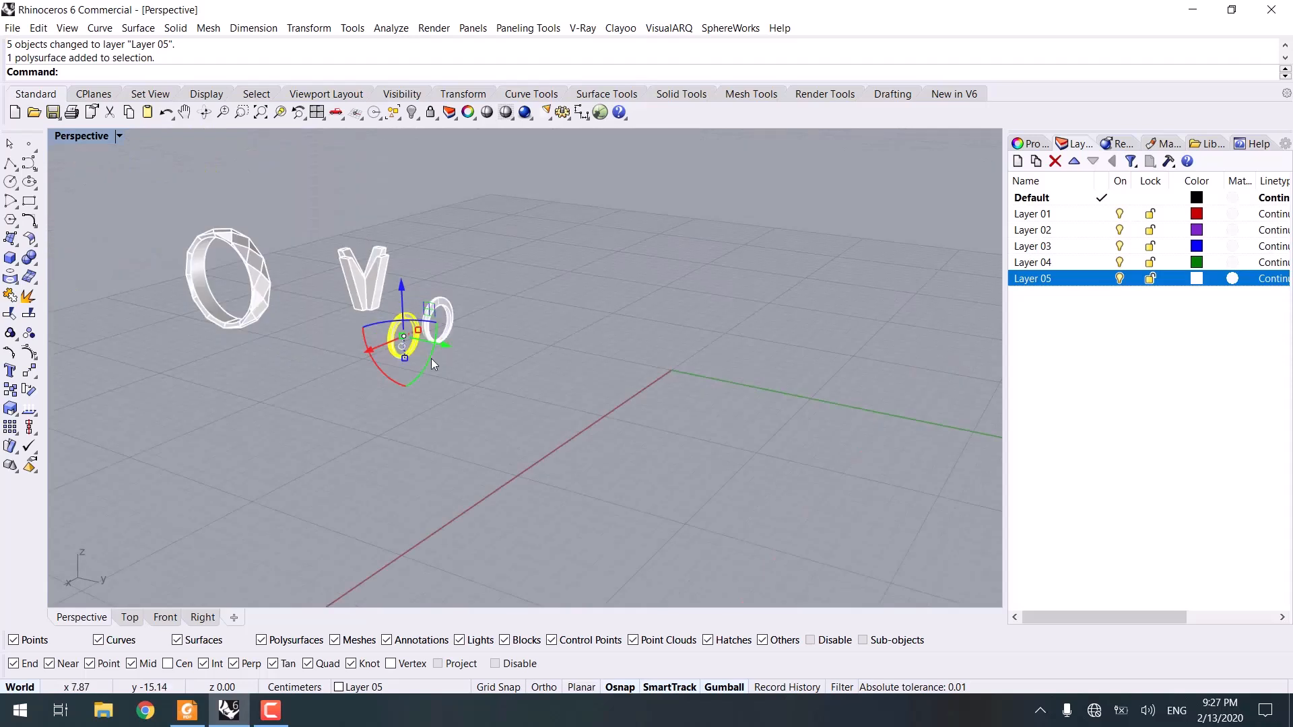
{"action": "key", "text": "alt"}
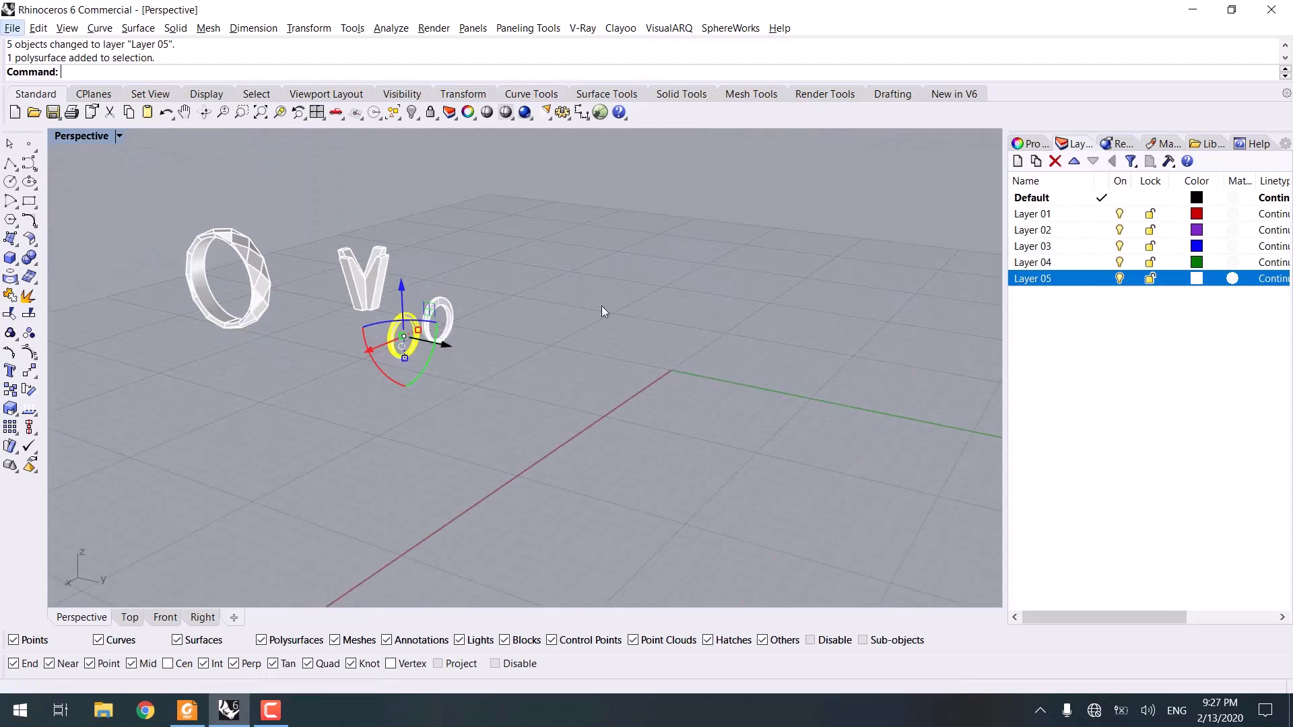
{"action": "right_click", "coordinate": [1084, 237]}
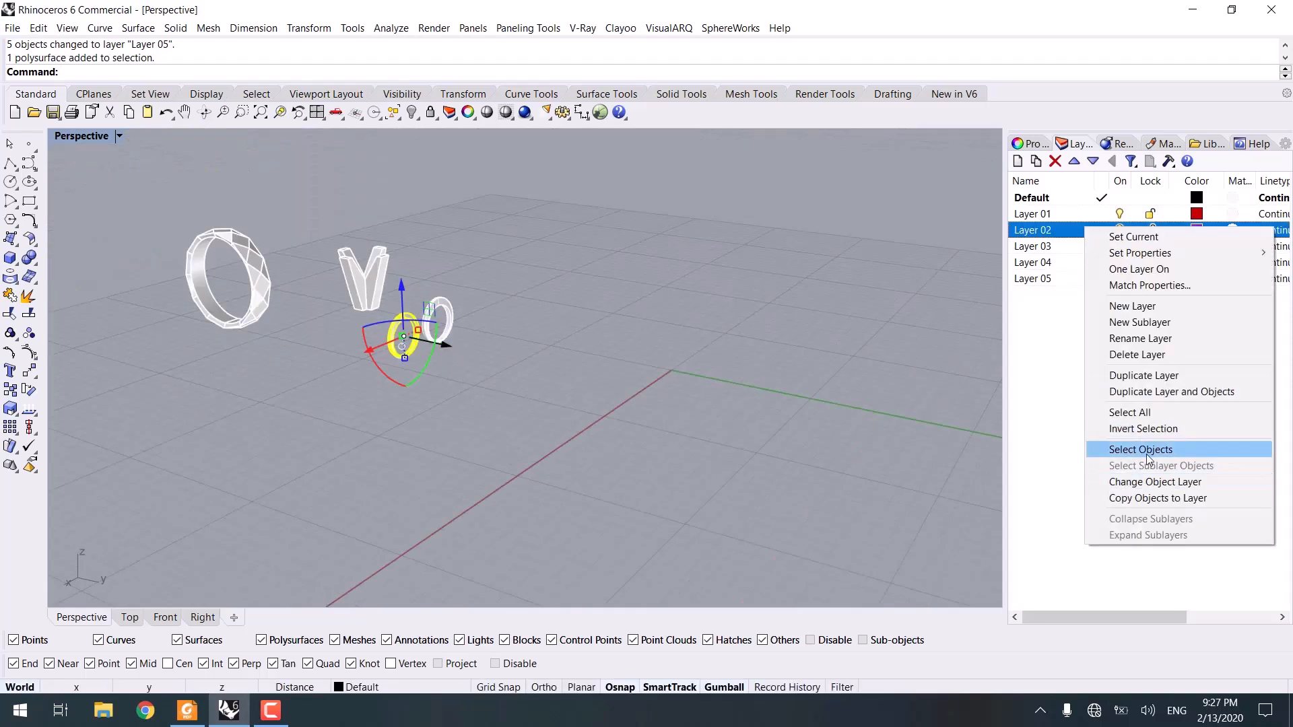
{"action": "left_click", "coordinate": [1154, 498]}
{"action": "left_click", "coordinate": [1119, 278]}
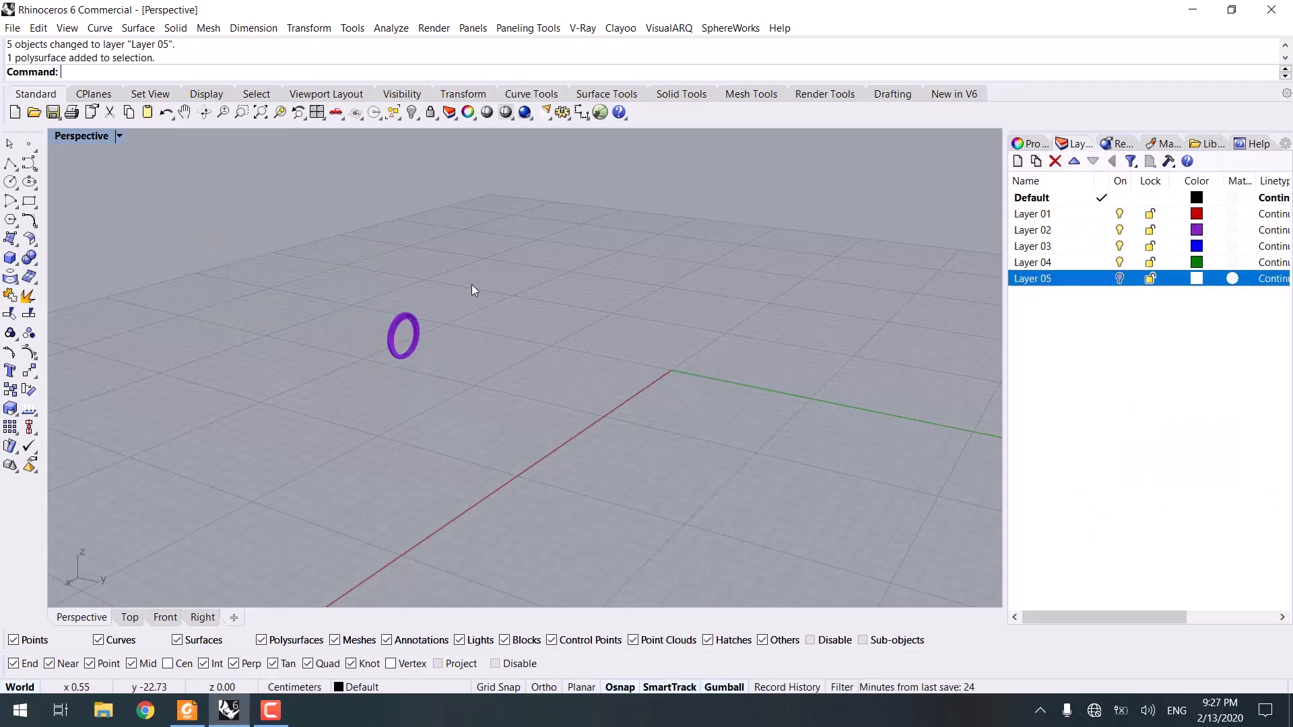
Create an area centroid point for the copied ring.
{"action": "left_click_drag", "start_coordinate": [476, 280], "coordinate": [410, 345]}
{"action": "scroll", "coordinate": [431, 352], "scroll_direction": "up", "scroll_amount": 3}
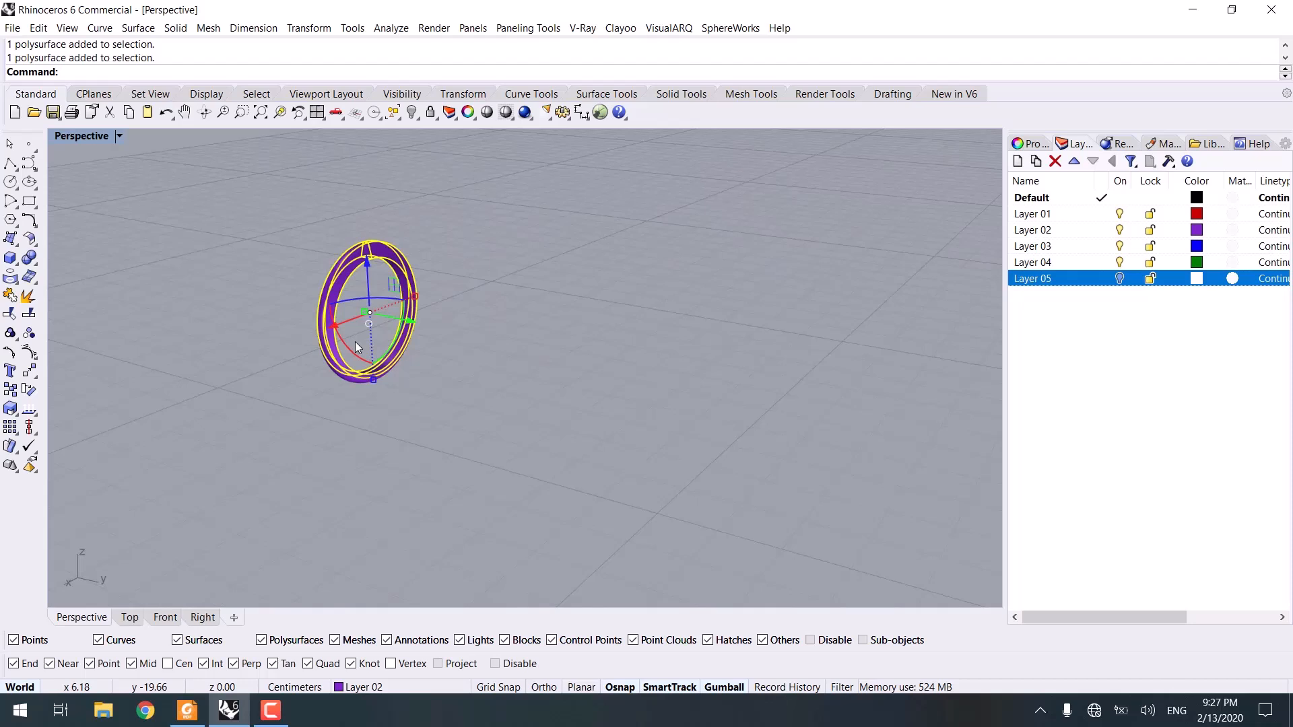
{"action": "type", "text": "areacentroid"}
{"action": "key", "text": "Return"}
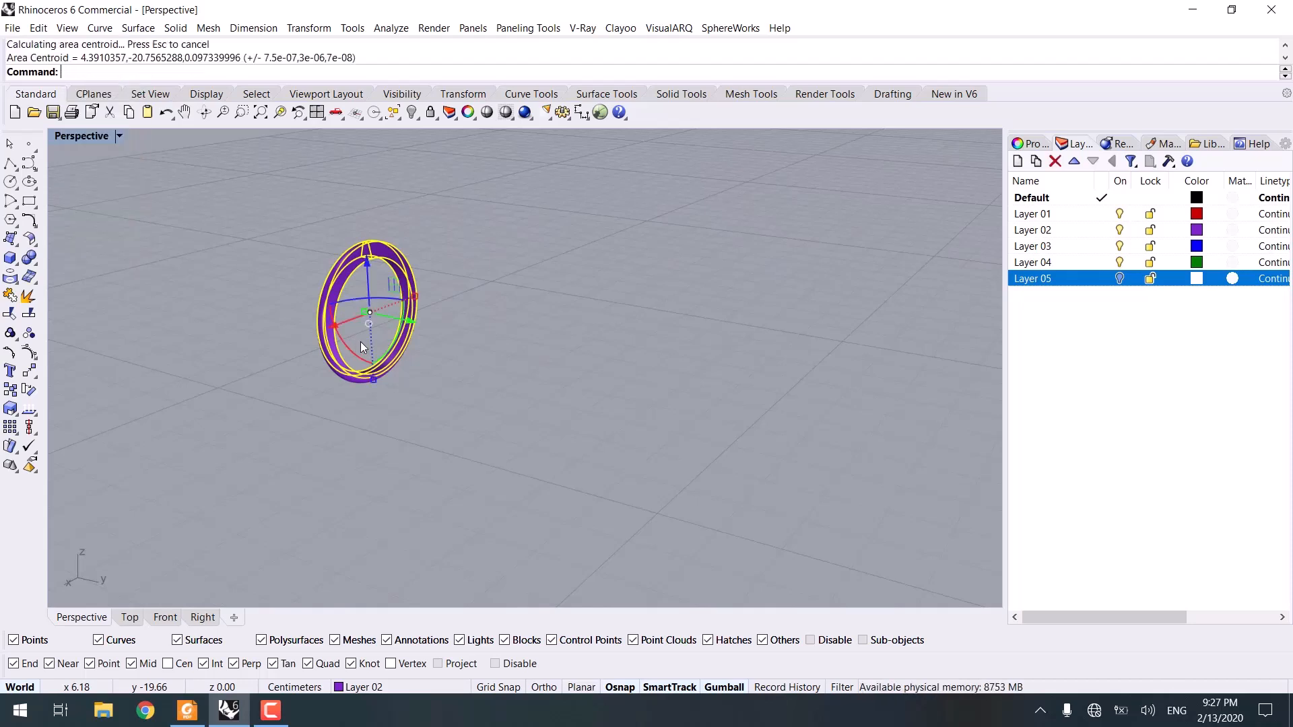
Move the copied ring from its area centroid to the origin and check its placement.
{"action": "left_click", "coordinate": [458, 313]}
{"action": "scroll", "coordinate": [388, 305], "scroll_direction": "up", "scroll_amount": 8}
{"action": "scroll", "coordinate": [389, 304], "scroll_direction": "down", "scroll_amount": 5}
{"action": "left_click_drag", "start_coordinate": [466, 230], "coordinate": [401, 280]}
{"action": "type", "text": "m"}
{"action": "key", "text": "Return"}
{"action": "left_click", "coordinate": [367, 341]}
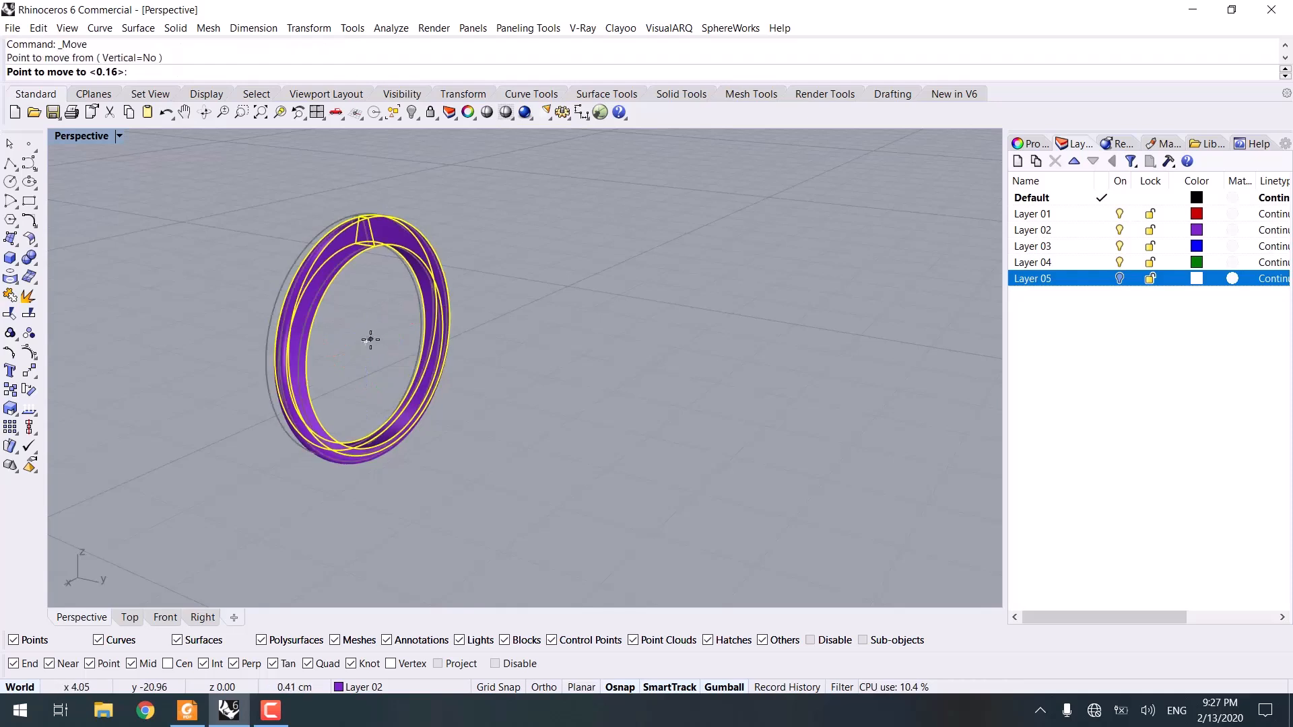
{"action": "type", "text": "0"}
{"action": "key", "text": "Return"}
{"action": "left_click", "coordinate": [131, 618]}
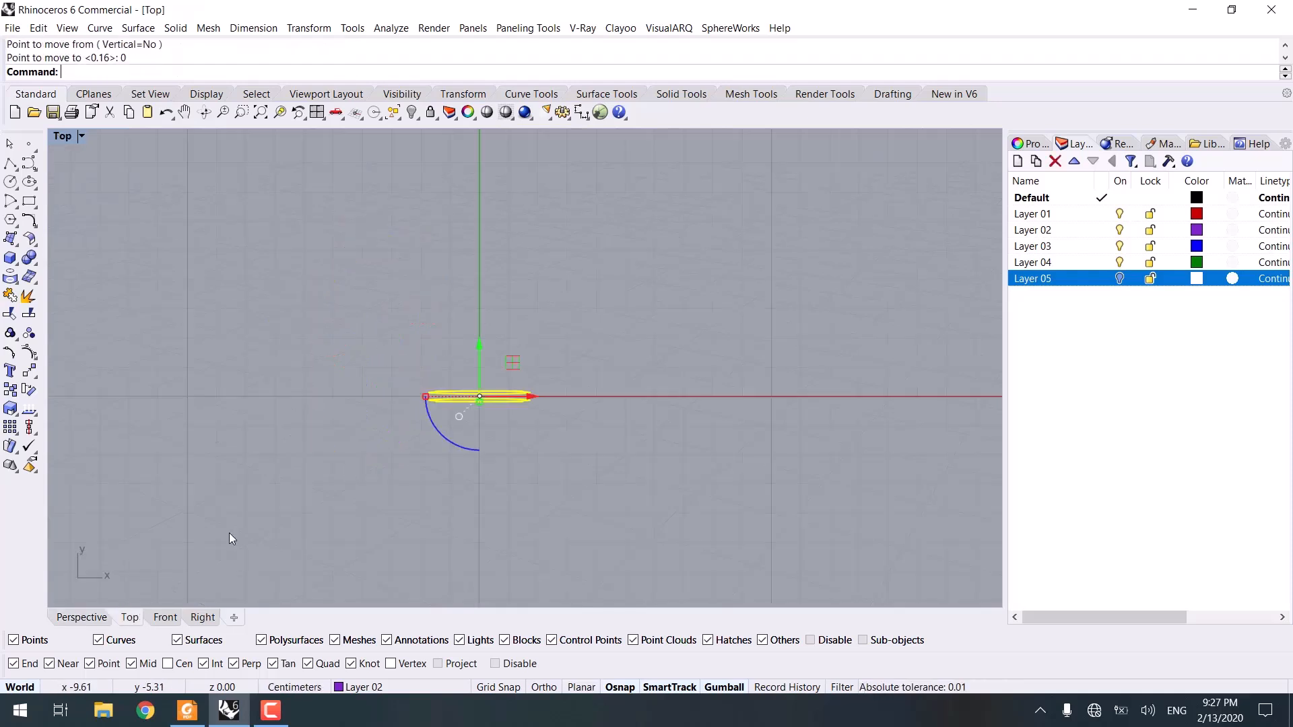
{"action": "left_click", "coordinate": [111, 615]}
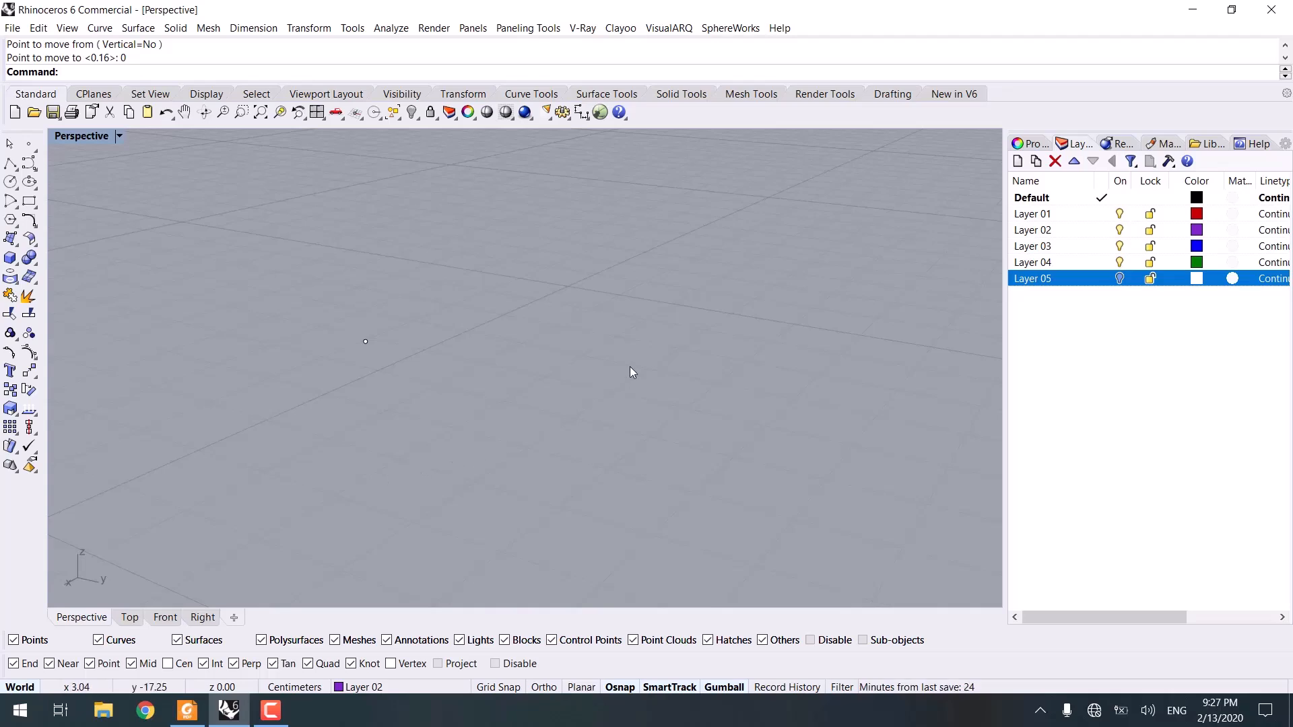
{"action": "key", "text": "ctrl+shift+e"}
{"action": "right_click_drag", "start_coordinate": [631, 349], "coordinate": [549, 333]}
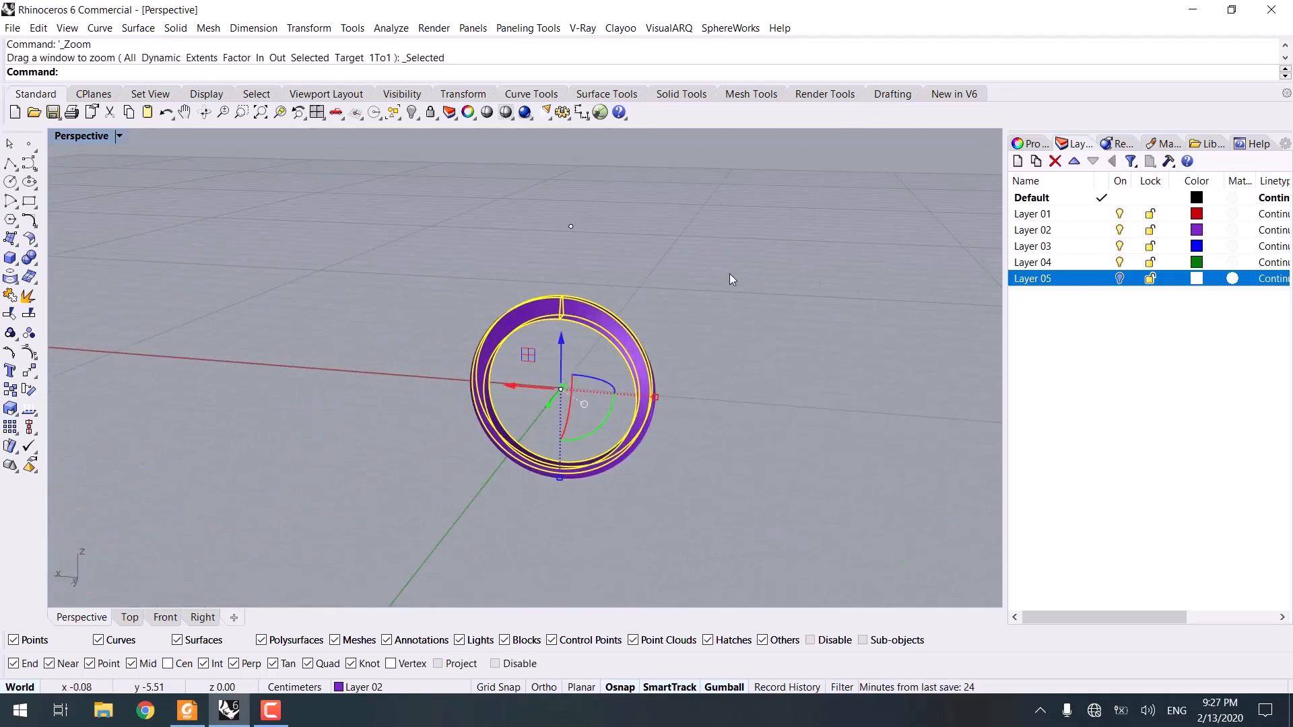
{"action": "left_click", "coordinate": [729, 273]}
Draw a circle centred on the origin in the Top view, about 0.4 cm in radius, sized after the PDF's round bezel.
{"action": "left_click", "coordinate": [130, 617]}
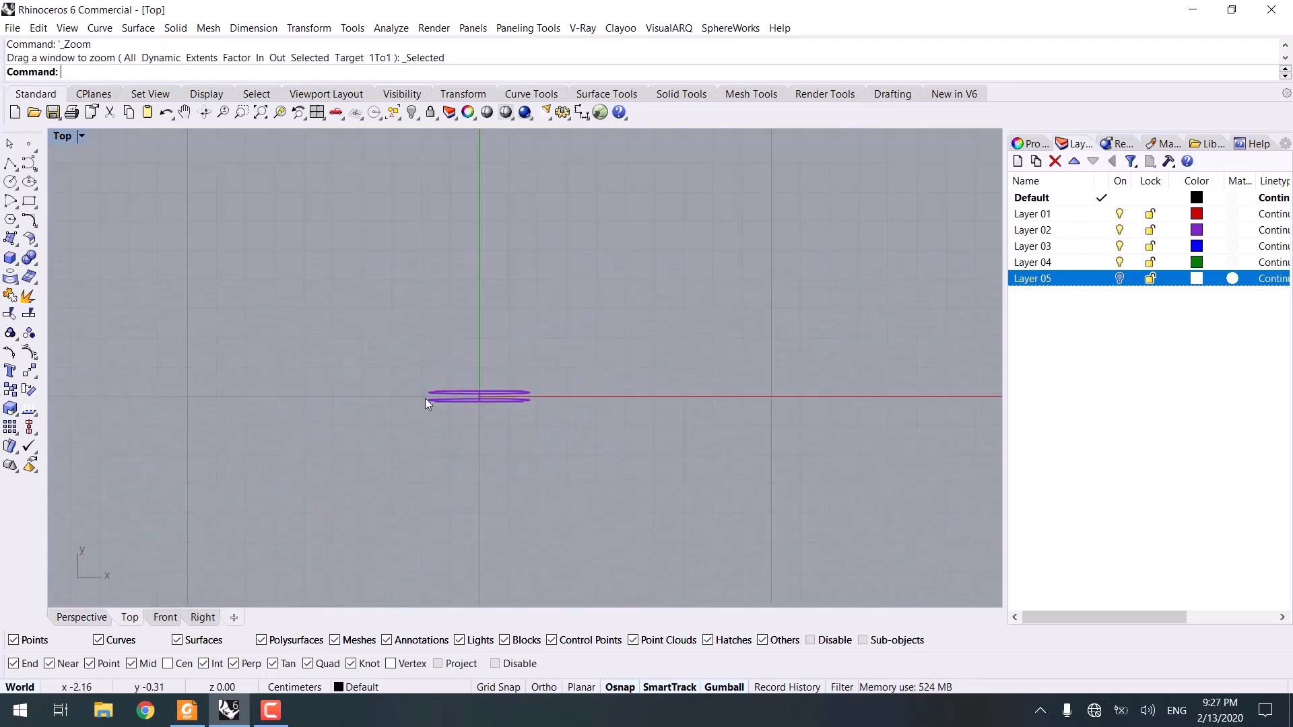
{"action": "left_click", "coordinate": [10, 182]}
{"action": "scroll", "coordinate": [480, 396], "scroll_direction": "up", "scroll_amount": 5}
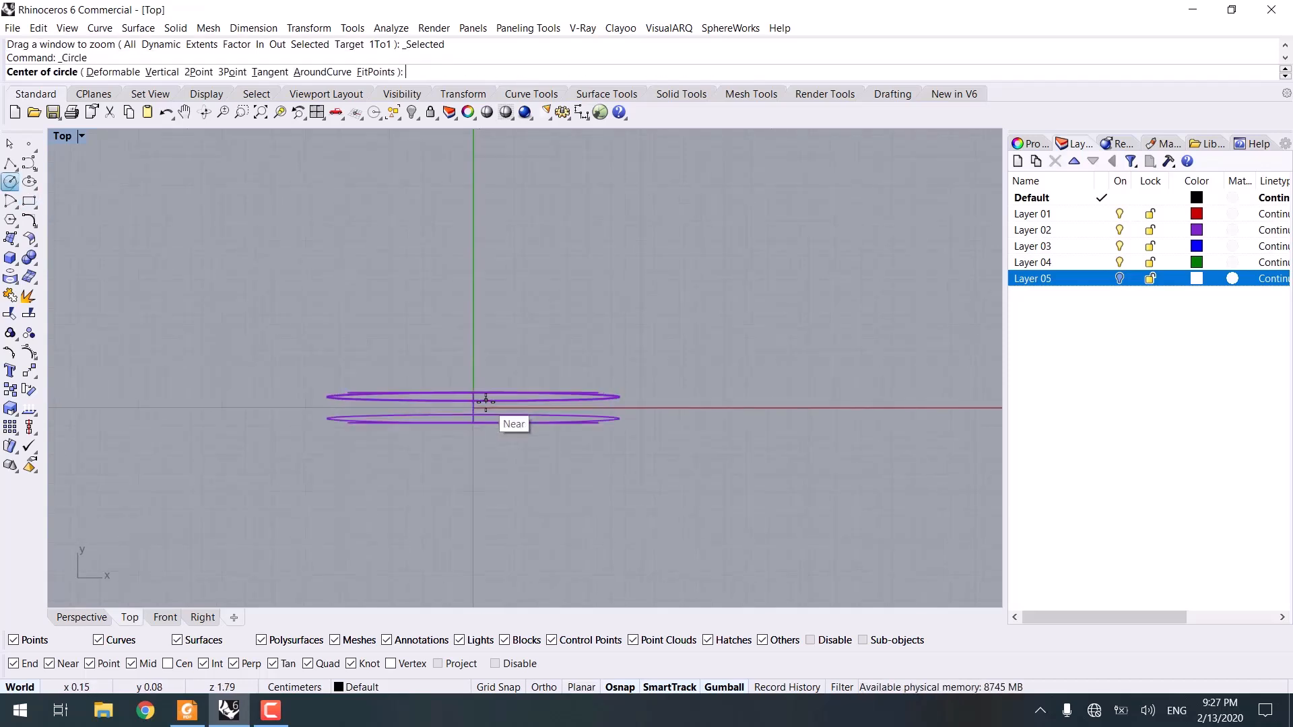
{"action": "type", "text": "0"}
{"action": "key", "text": "Return"}
{"action": "scroll", "coordinate": [474, 354], "scroll_direction": "up", "scroll_amount": 3}
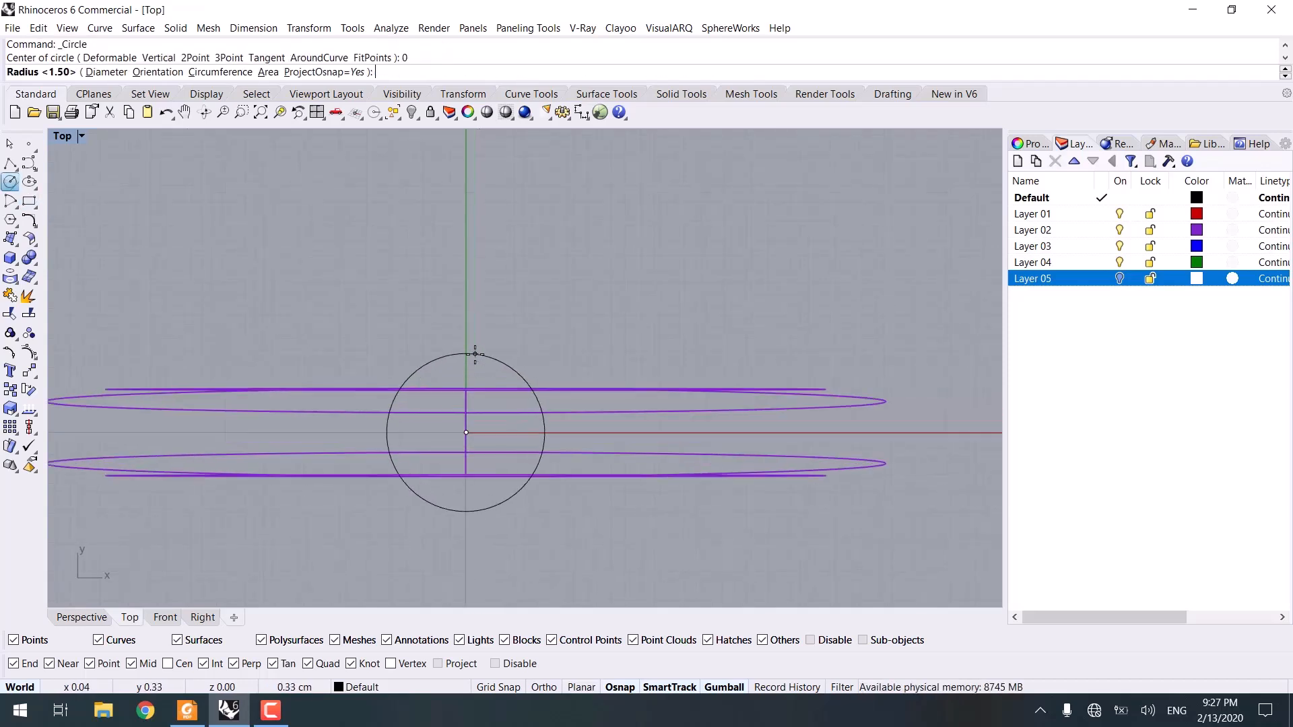
{"action": "left_click", "coordinate": [187, 711]}
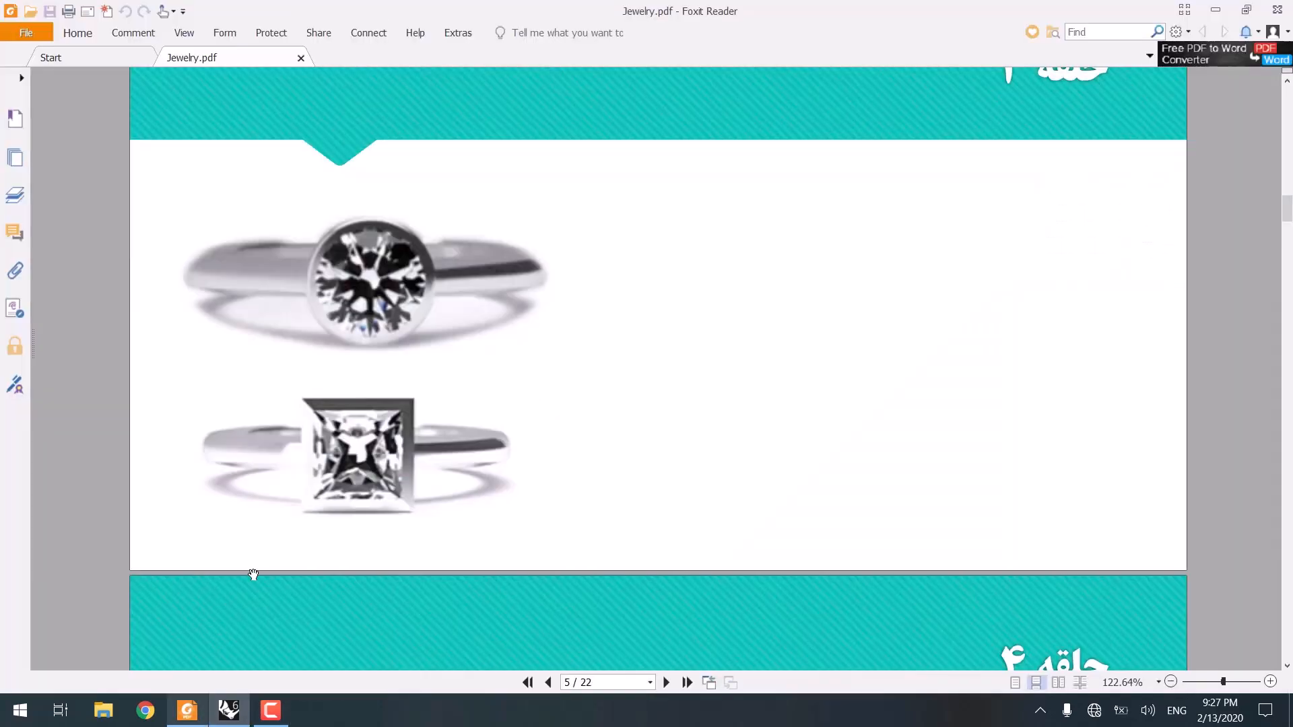
{"action": "left_click", "coordinate": [1215, 10]}
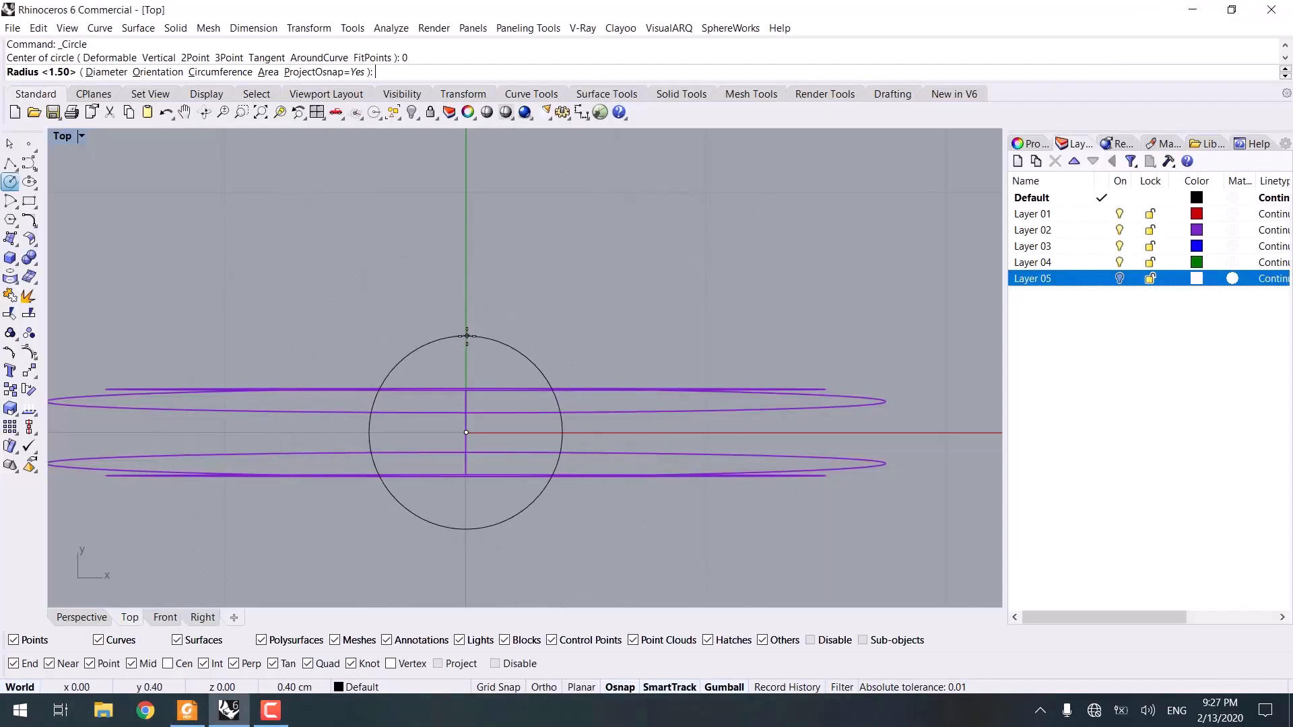
{"action": "left_click", "coordinate": [441, 349]}
Raise the circle vertically to just above the ring's crown and delete the leftover centroid point.
{"action": "left_click", "coordinate": [99, 617]}
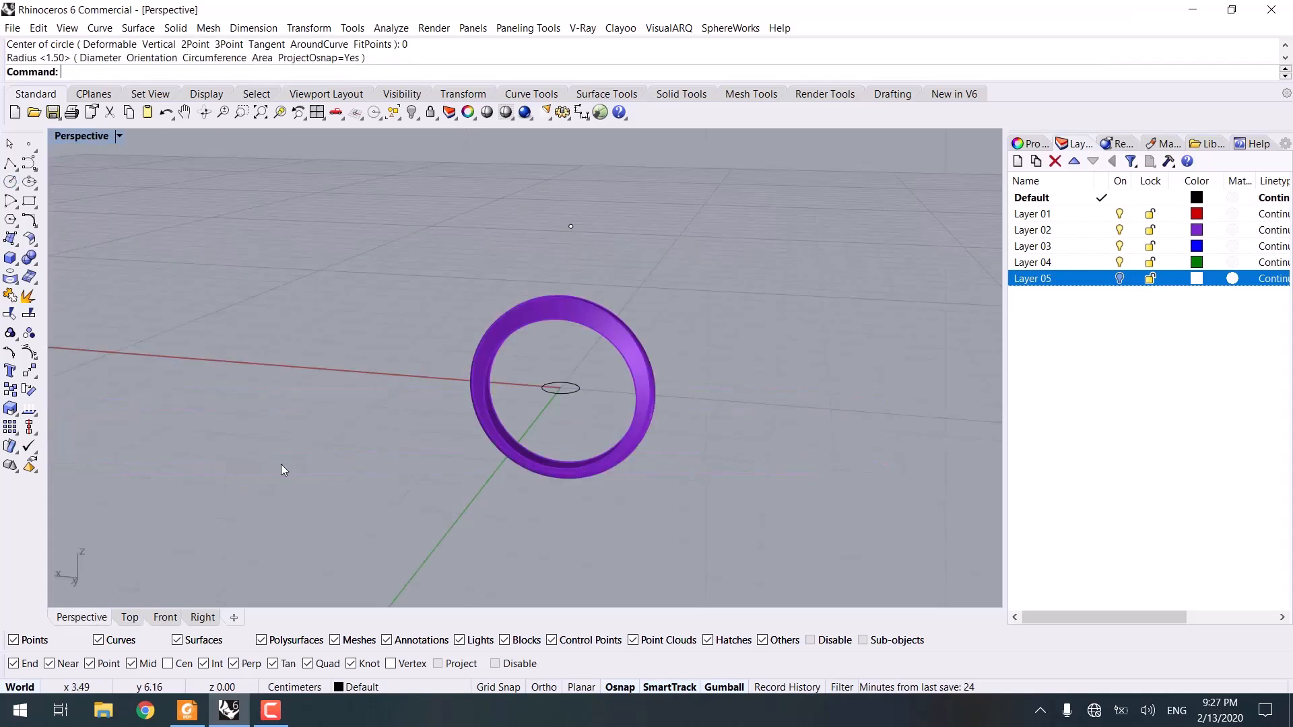
{"action": "left_click", "coordinate": [559, 369]}
{"action": "left_click_drag", "start_coordinate": [558, 333], "coordinate": [591, 210]}
{"action": "left_click", "coordinate": [556, 237]}
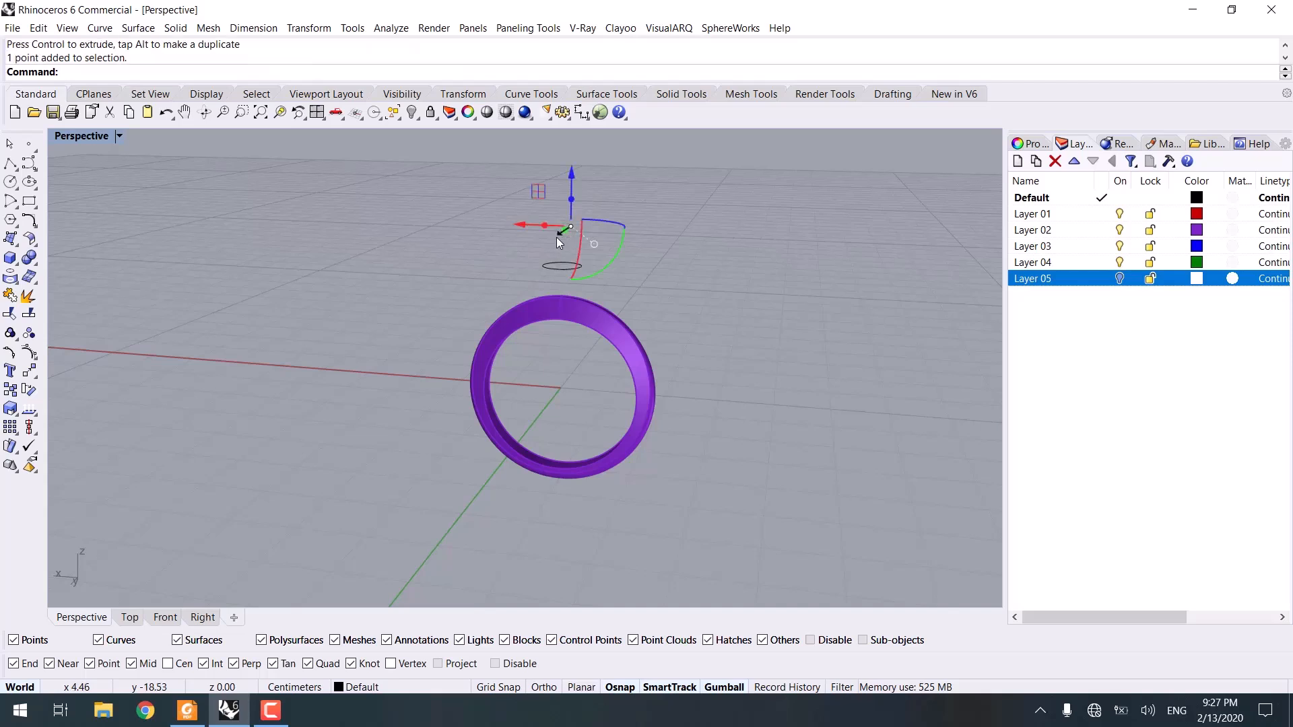
{"action": "key", "text": "Delete"}
{"action": "right_click_drag", "start_coordinate": [513, 265], "coordinate": [563, 288]}
{"action": "left_click", "coordinate": [633, 196]}
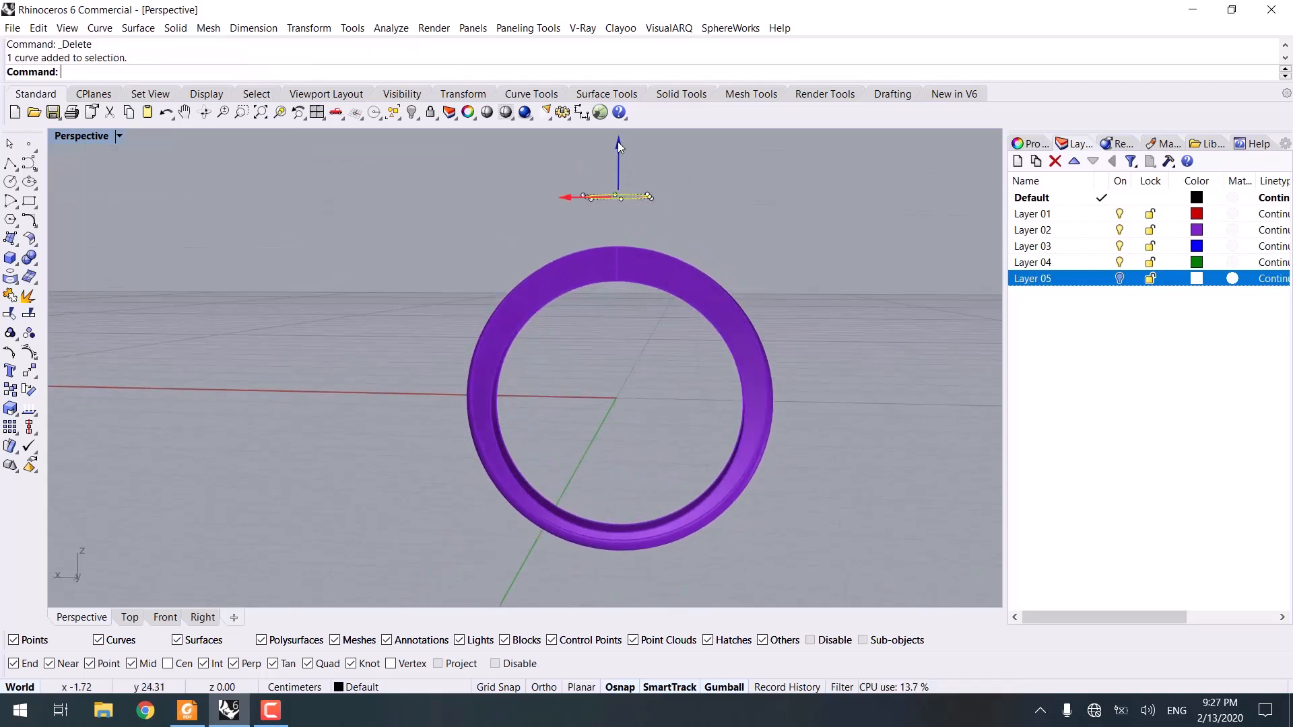
{"action": "left_click_drag", "start_coordinate": [617, 141], "coordinate": [620, 154]}
{"action": "left_click", "coordinate": [663, 237]}
{"action": "right_click_drag", "start_coordinate": [663, 237], "coordinate": [644, 243]}
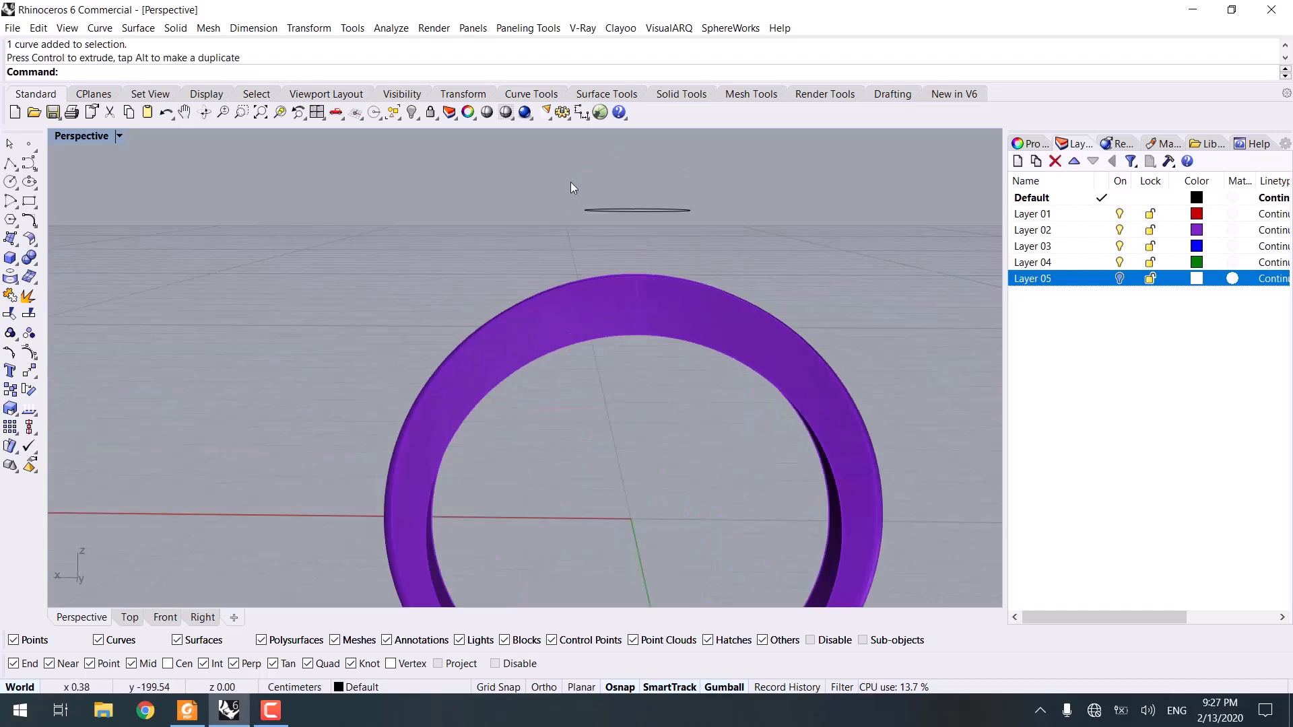
Switch to the reference PDF to examine the round bezel ring, and return to the Rhino model.
{"action": "left_click", "coordinate": [187, 710]}
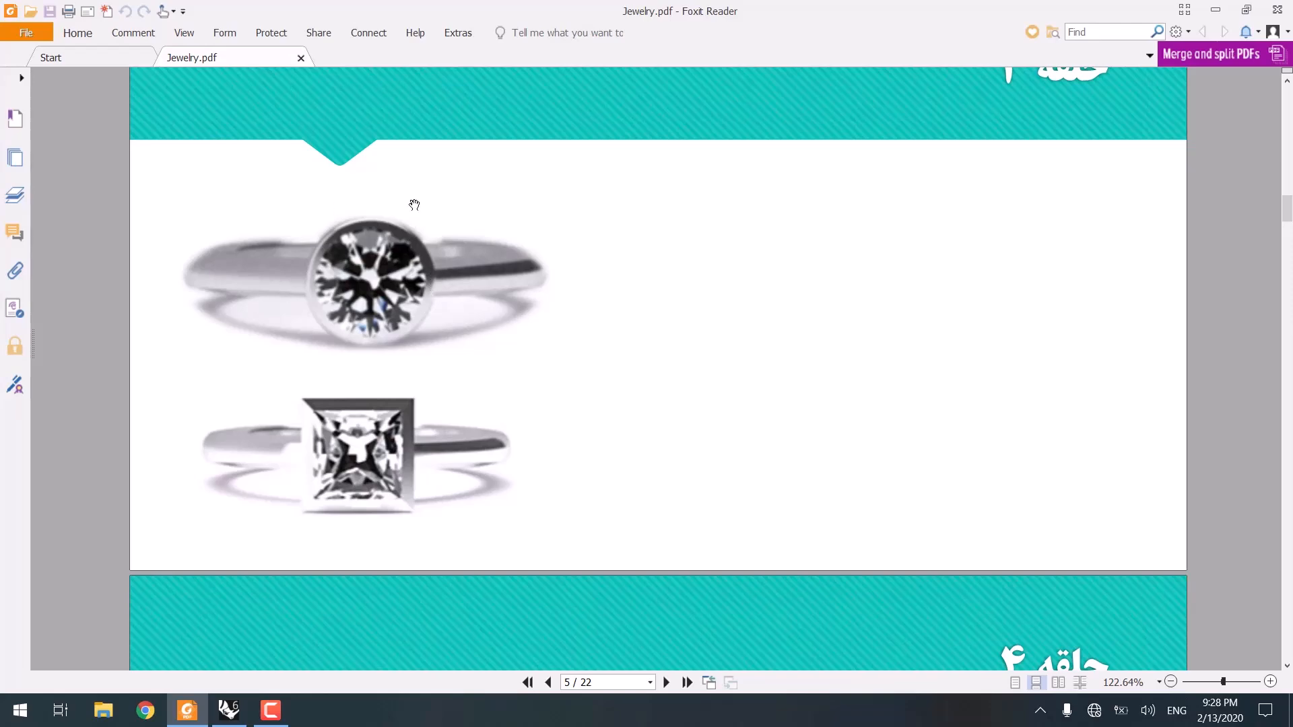
{"action": "left_click", "coordinate": [1215, 9]}
{"action": "right_click_drag", "start_coordinate": [652, 285], "coordinate": [690, 262]}
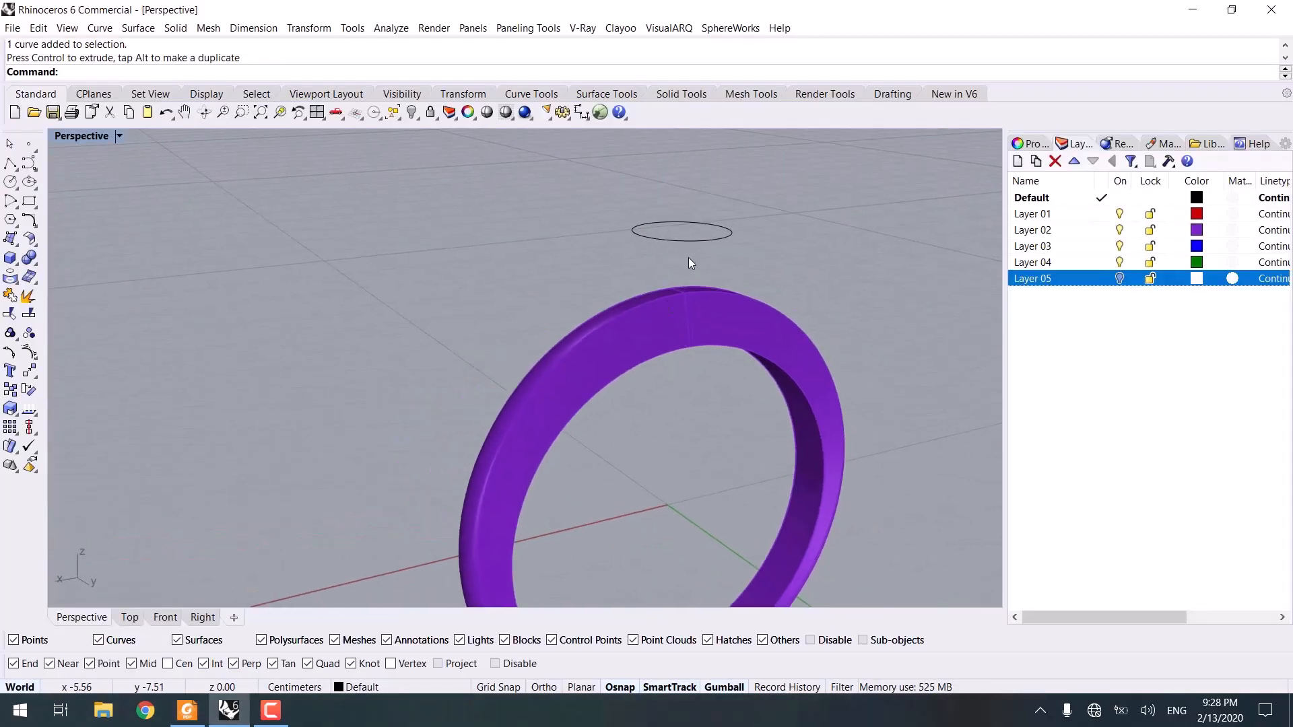
With Grid Snap on, draw an inward-sloping line about 1 cm long in the Front view, from the circle's edge to inside the band.
{"action": "left_click", "coordinate": [199, 618]}
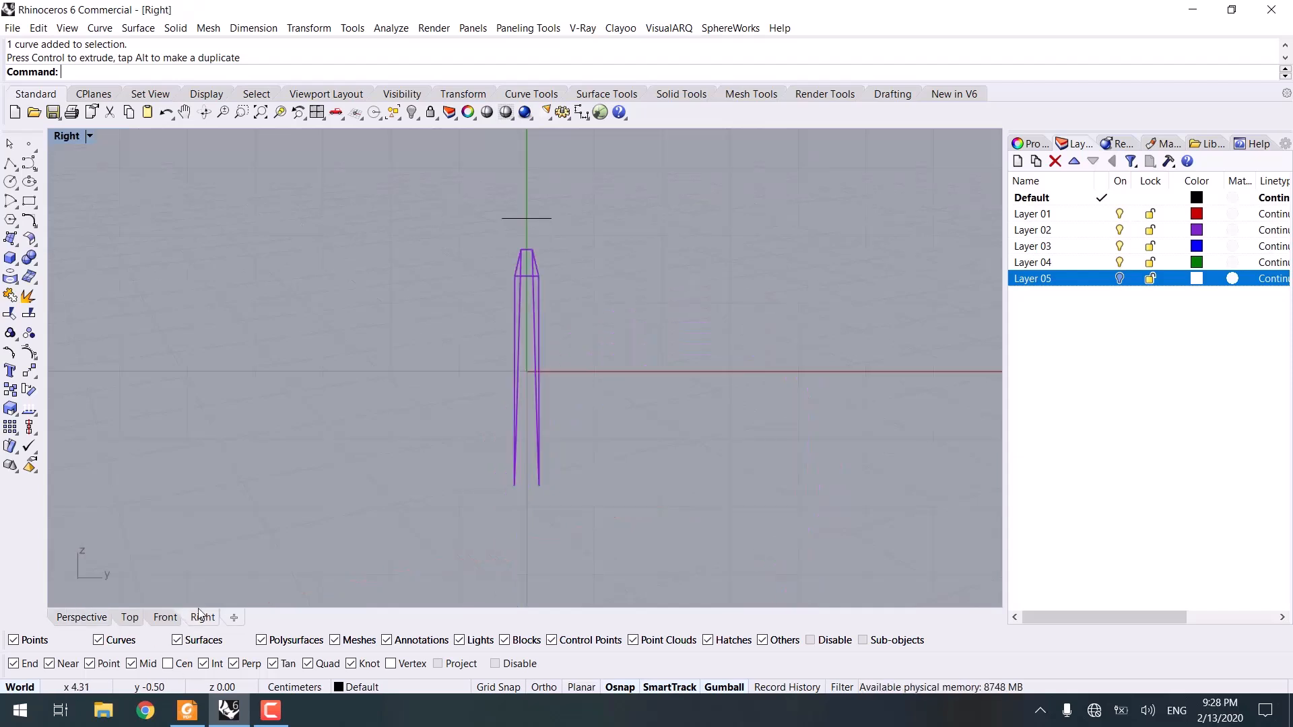
{"action": "left_click", "coordinate": [165, 618]}
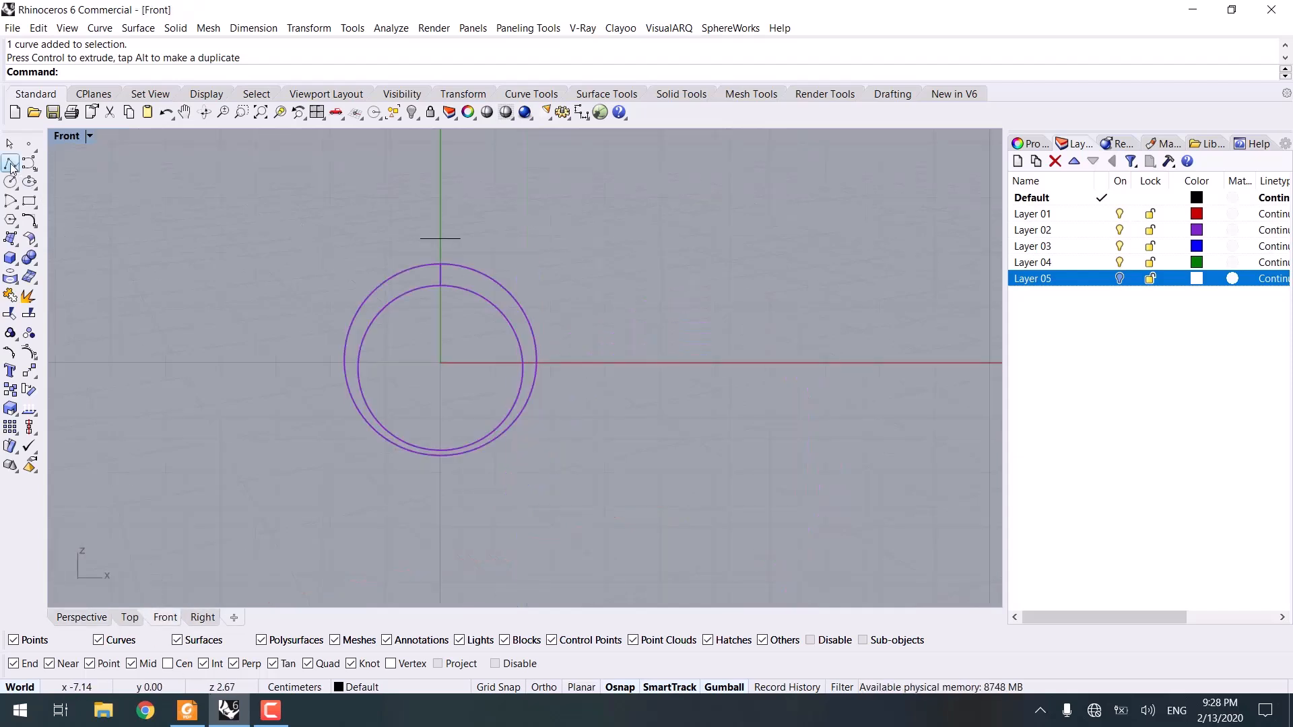
{"action": "left_click", "coordinate": [11, 165]}
{"action": "scroll", "coordinate": [394, 249], "scroll_direction": "up", "scroll_amount": 3}
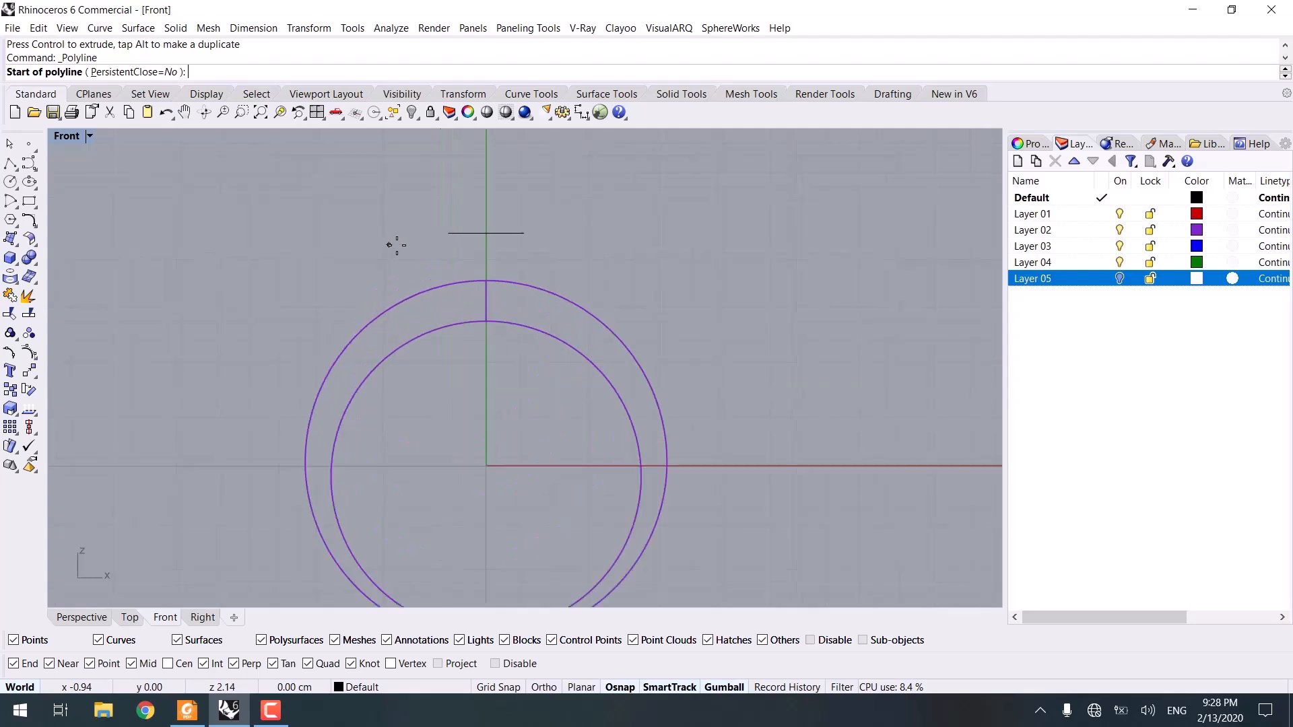
{"action": "left_click", "coordinate": [442, 233]}
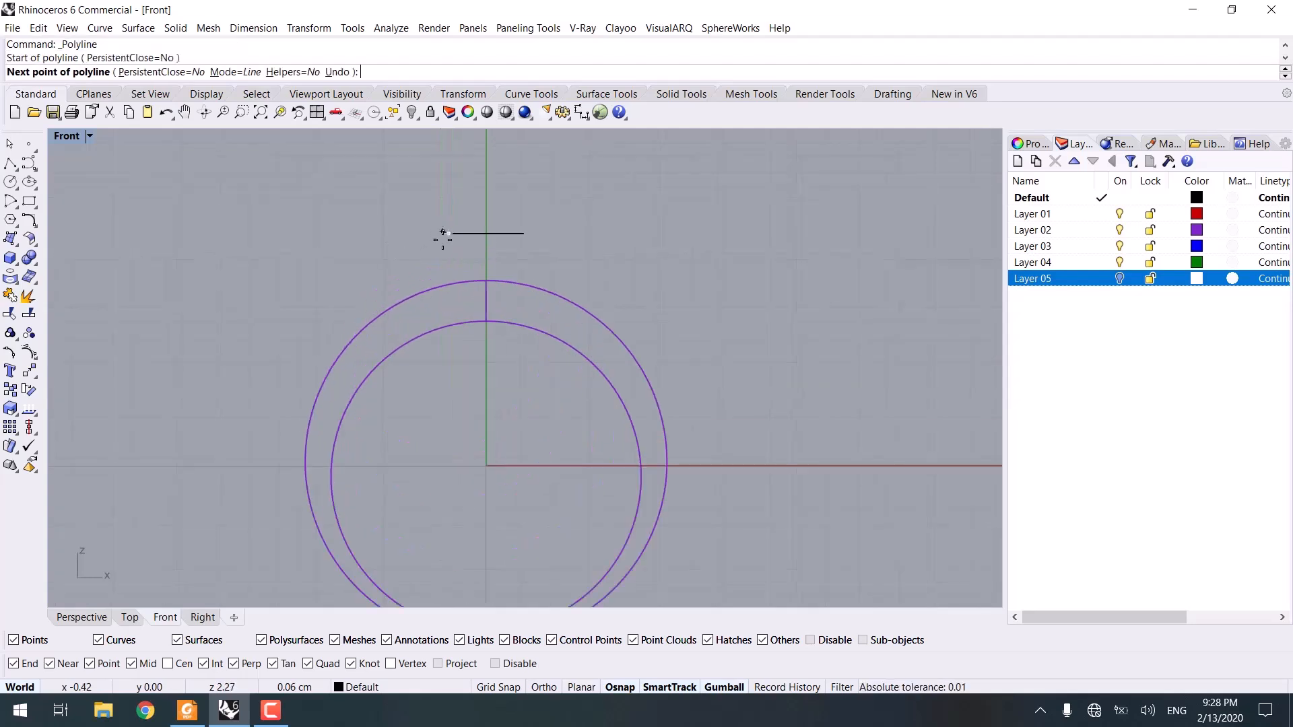
{"action": "scroll", "coordinate": [485, 464], "scroll_direction": "up", "scroll_amount": 3}
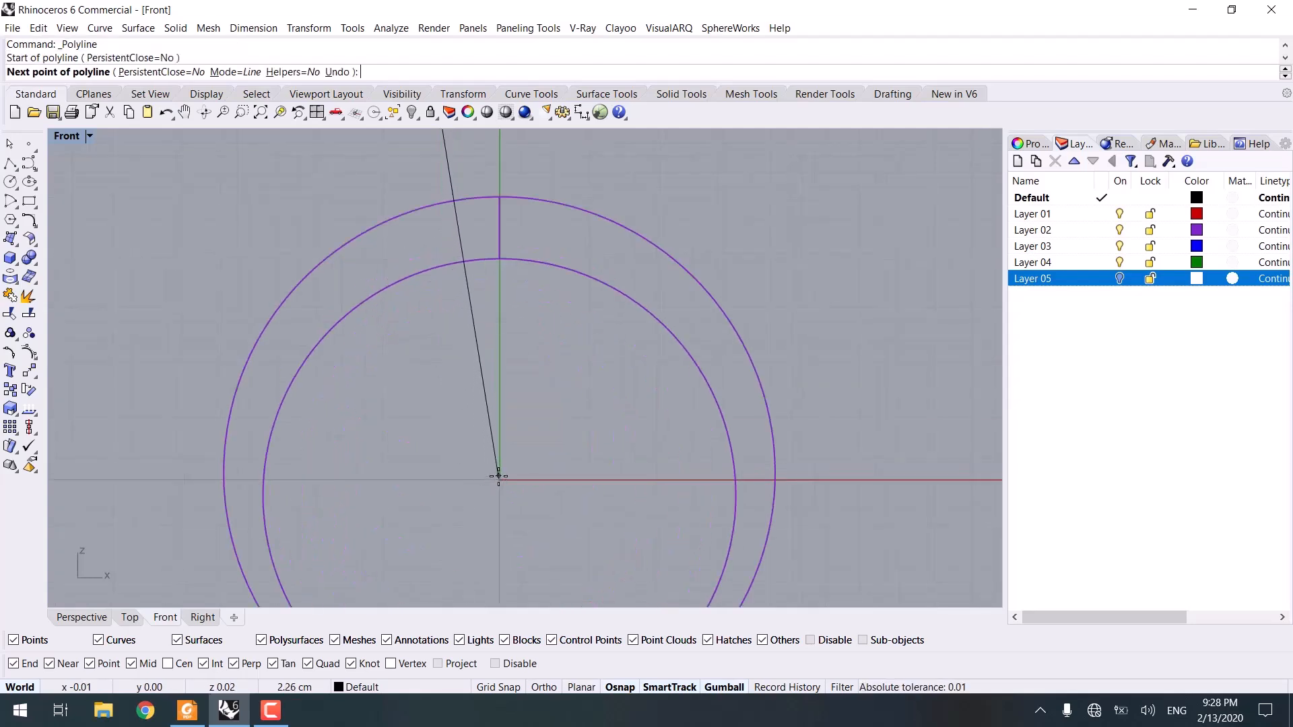
{"action": "type", "text": "0"}
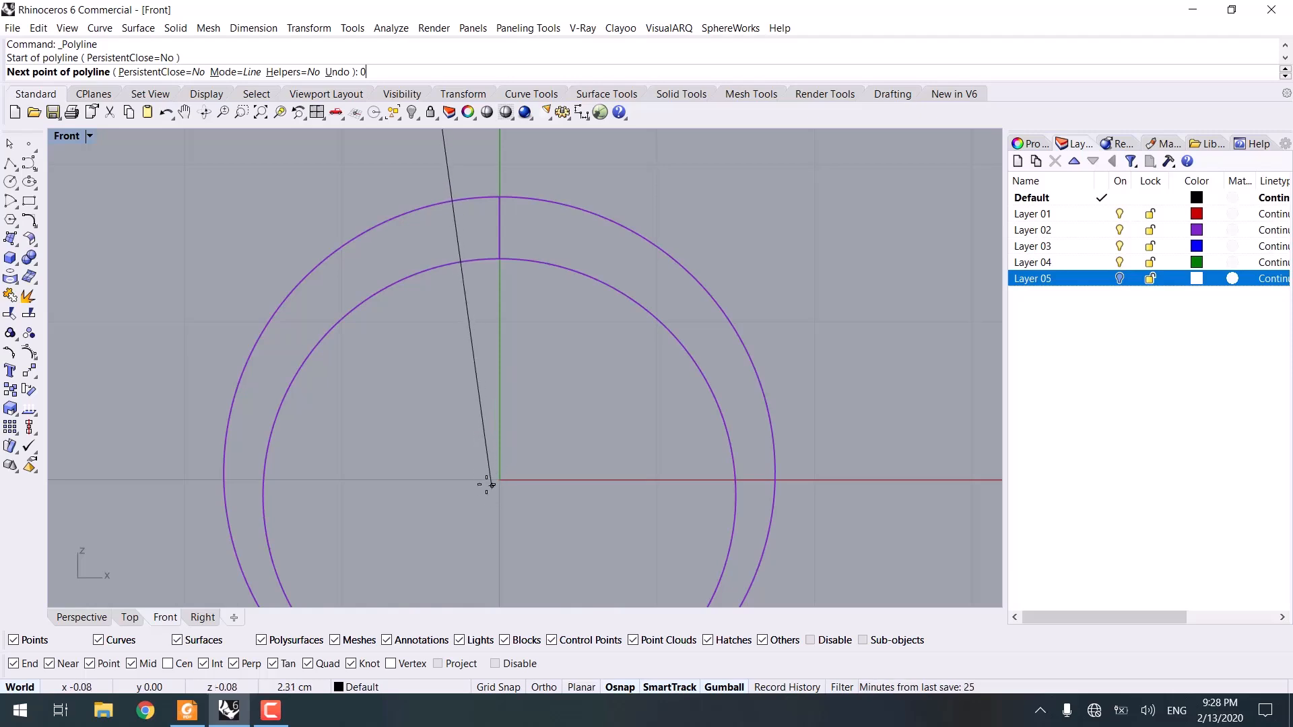
{"action": "key", "text": "BackSpace"}
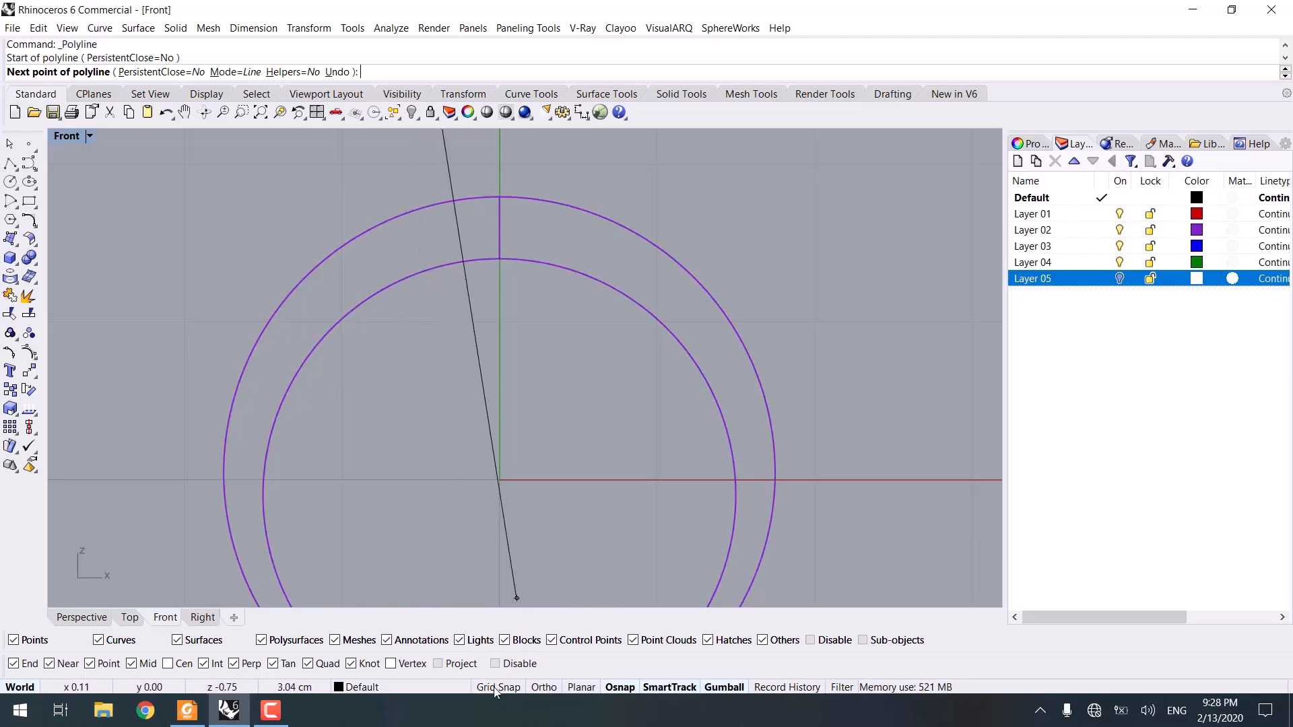
{"action": "left_click", "coordinate": [495, 687]}
{"action": "scroll", "coordinate": [494, 489], "scroll_direction": "down", "scroll_amount": 5}
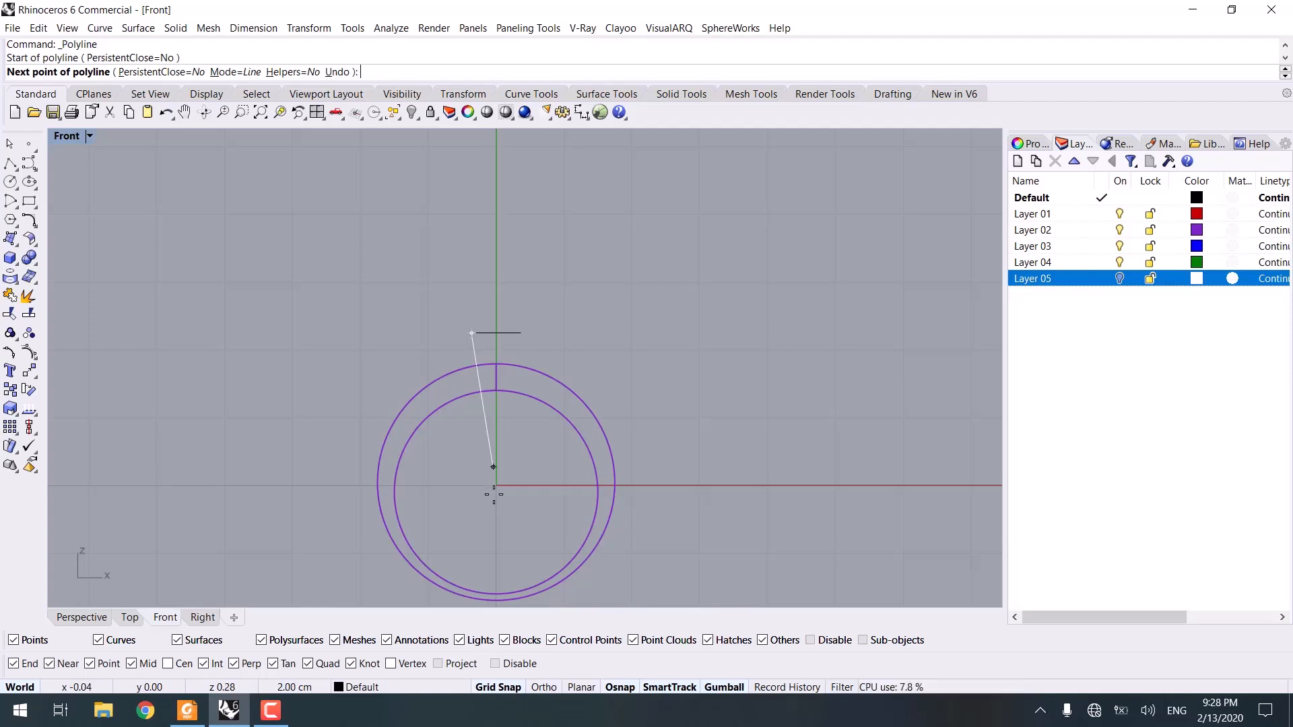
{"action": "scroll", "coordinate": [482, 418], "scroll_direction": "up", "scroll_amount": 5}
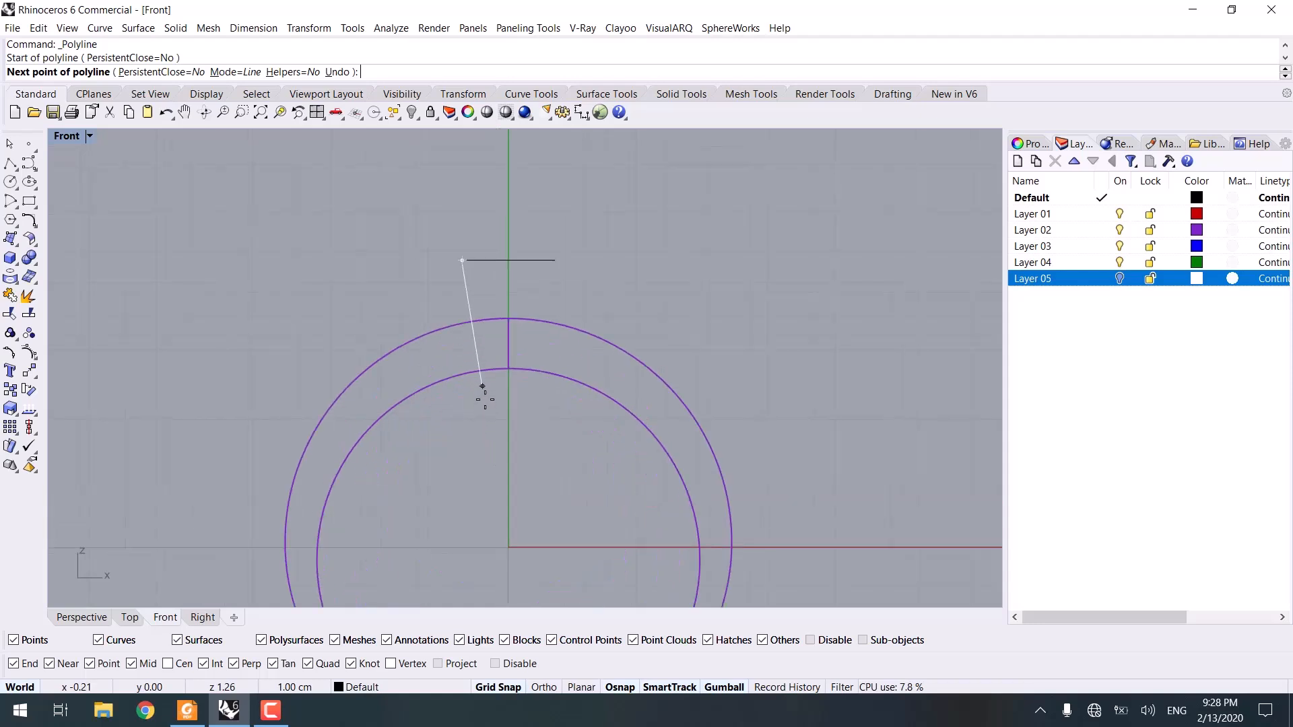
{"action": "left_click", "coordinate": [481, 387]}
{"action": "key", "text": "Return"}
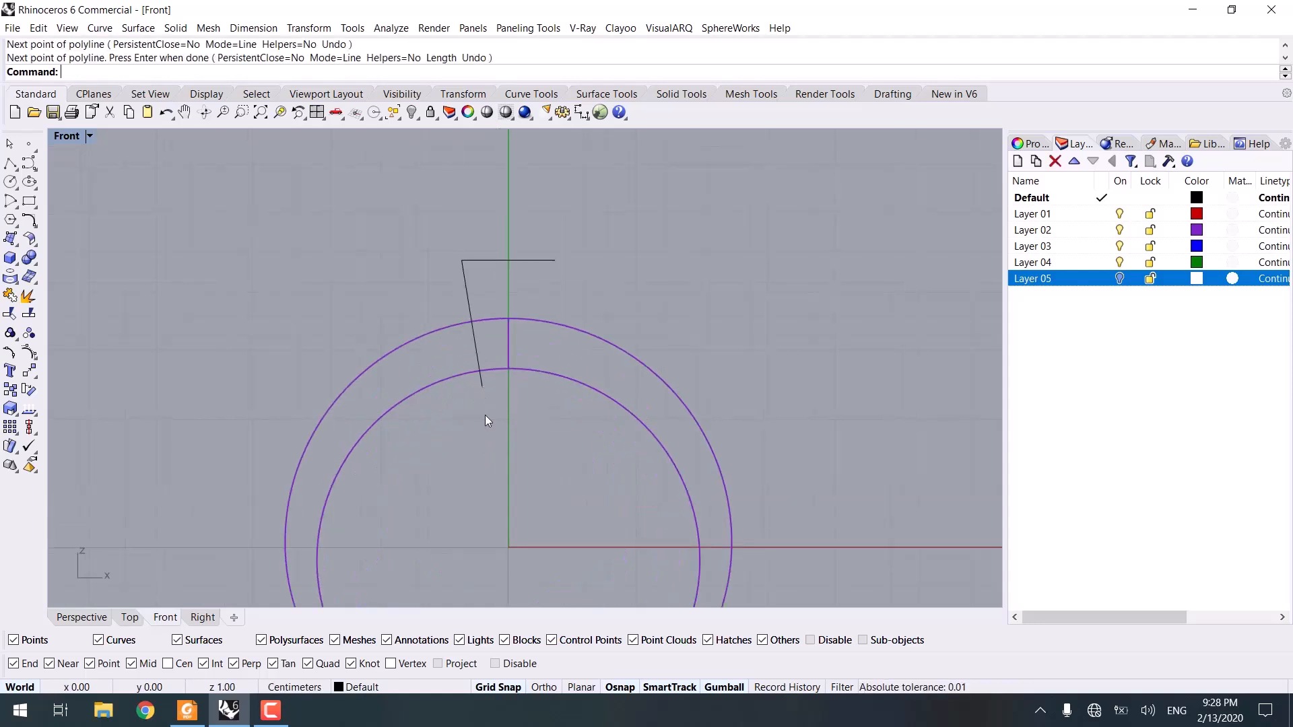
Sweep the sloping line along the circle with Sweep1, using Freeform frame style and unchanged cross sections, to form the tapered bezel.
{"action": "scroll", "coordinate": [468, 337], "scroll_direction": "up", "scroll_amount": 4}
{"action": "right_click_drag", "start_coordinate": [474, 239], "coordinate": [454, 195]}
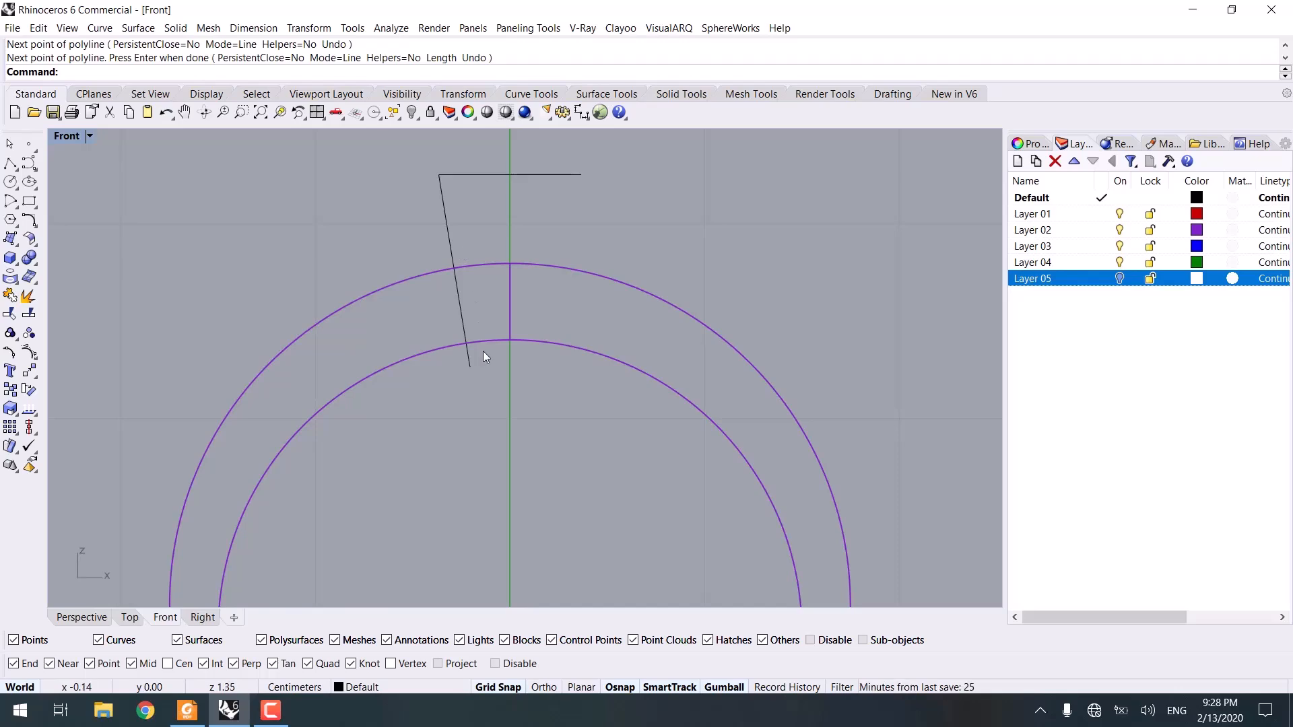
{"action": "left_click", "coordinate": [79, 617]}
{"action": "right_click_drag", "start_coordinate": [450, 411], "coordinate": [534, 433]}
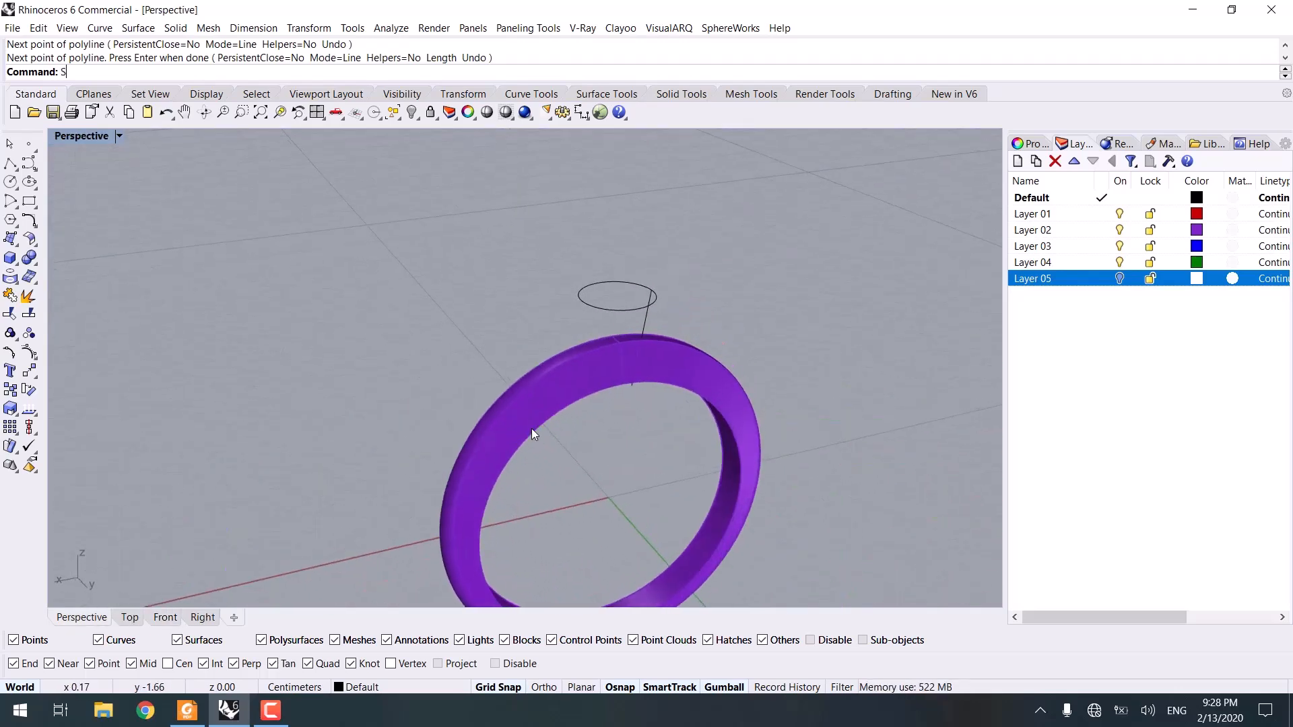
{"action": "key", "text": "Return"}
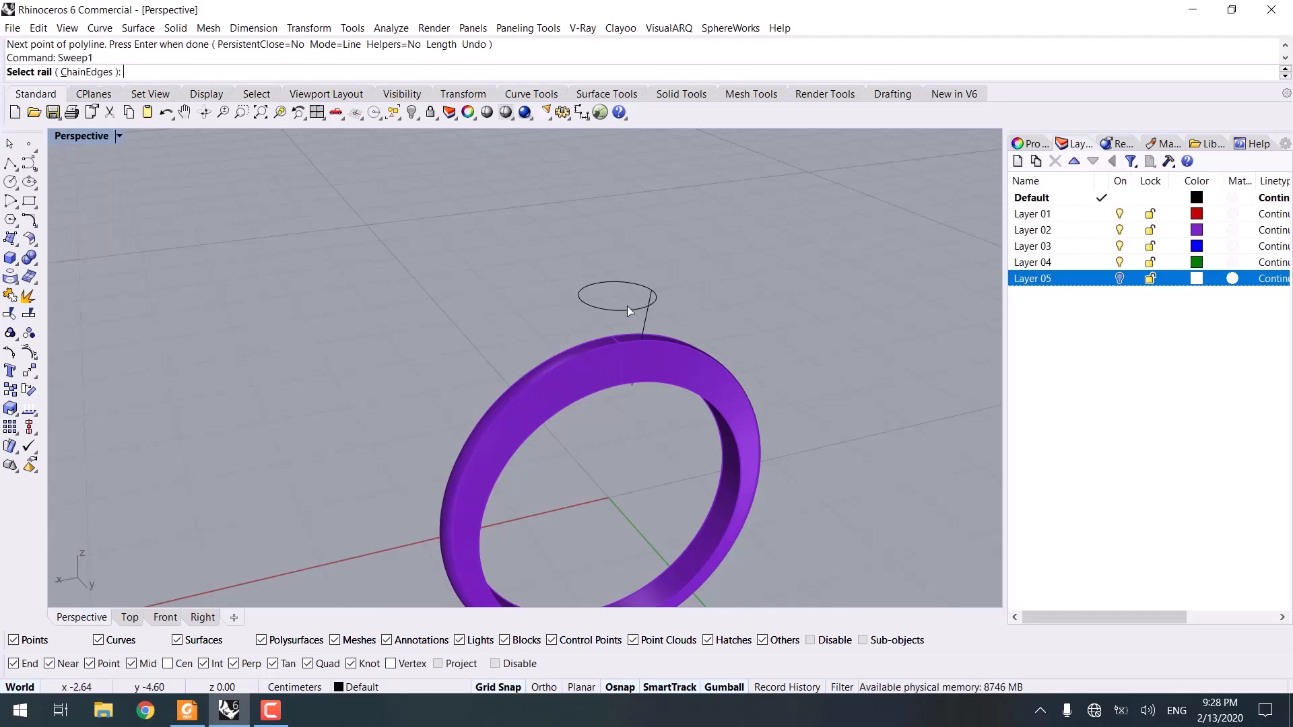
{"action": "left_click", "coordinate": [626, 306]}
{"action": "scroll", "coordinate": [626, 305], "scroll_direction": "up", "scroll_amount": 3}
{"action": "left_click", "coordinate": [662, 316]}
{"action": "key", "text": "Return"}
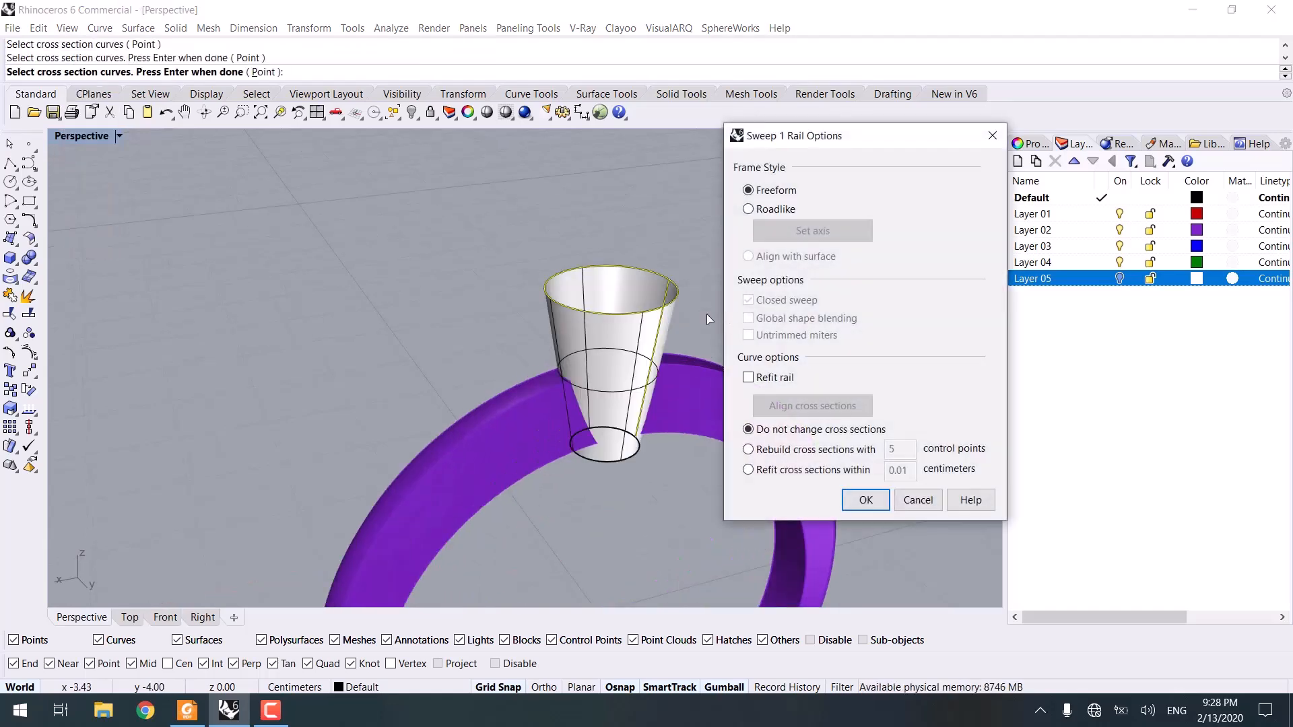
{"action": "right_click_drag", "start_coordinate": [706, 313], "coordinate": [498, 293]}
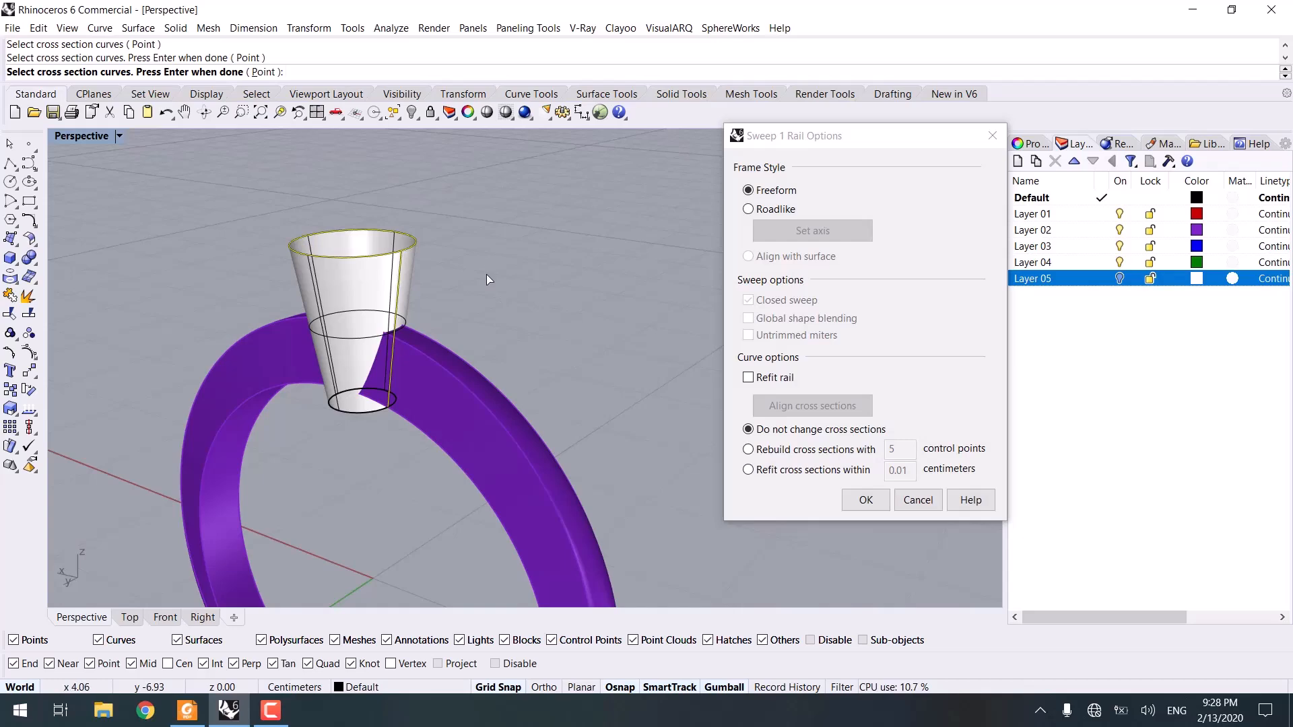
{"action": "key", "text": "Return"}
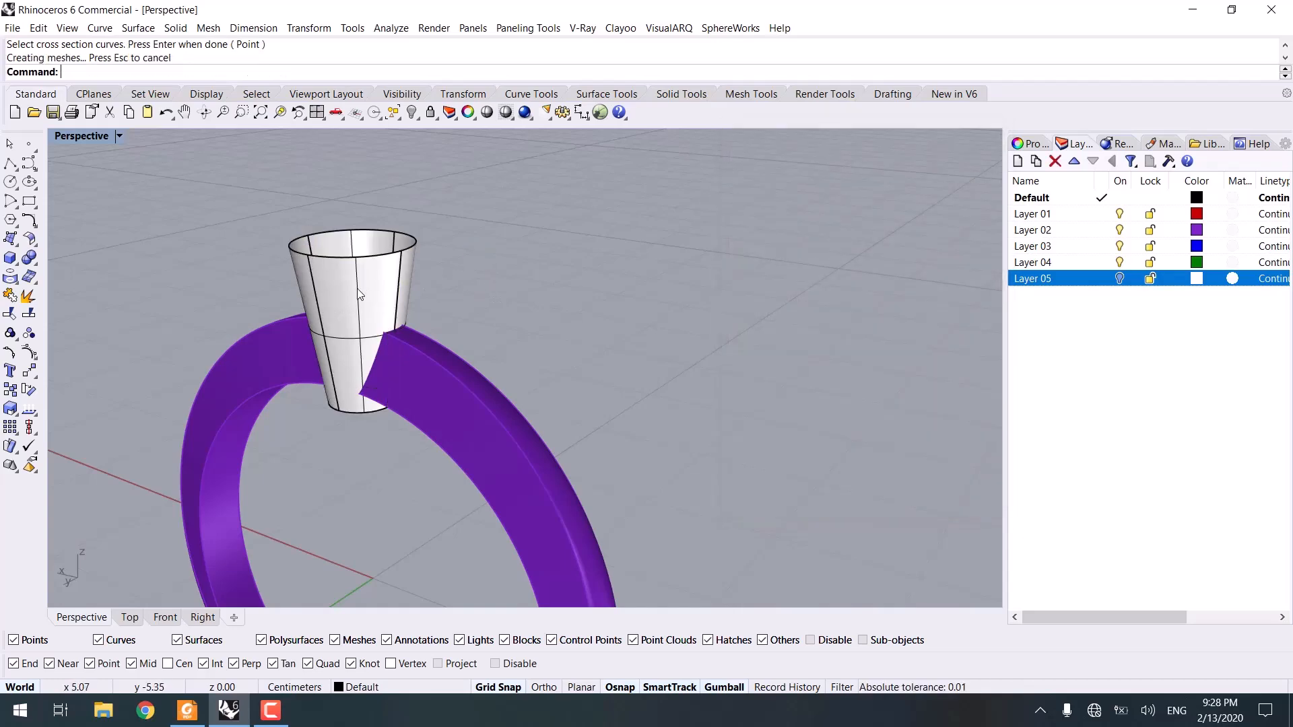
Try to offset the tapered bezel surface outward by 0.2 cm as a solid with OffsetSrf, and undo the offset.
{"action": "left_click", "coordinate": [360, 290]}
{"action": "key", "text": "Return"}
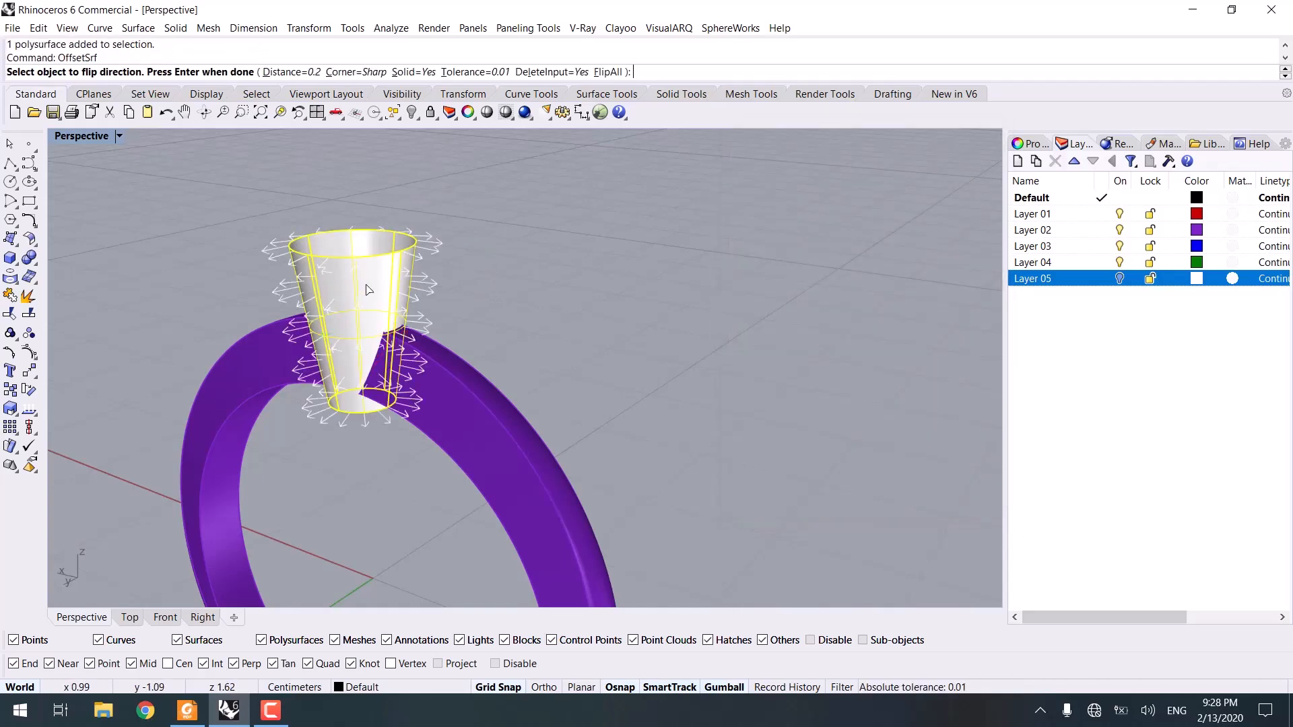
{"action": "scroll", "coordinate": [455, 244], "scroll_direction": "up", "scroll_amount": 3}
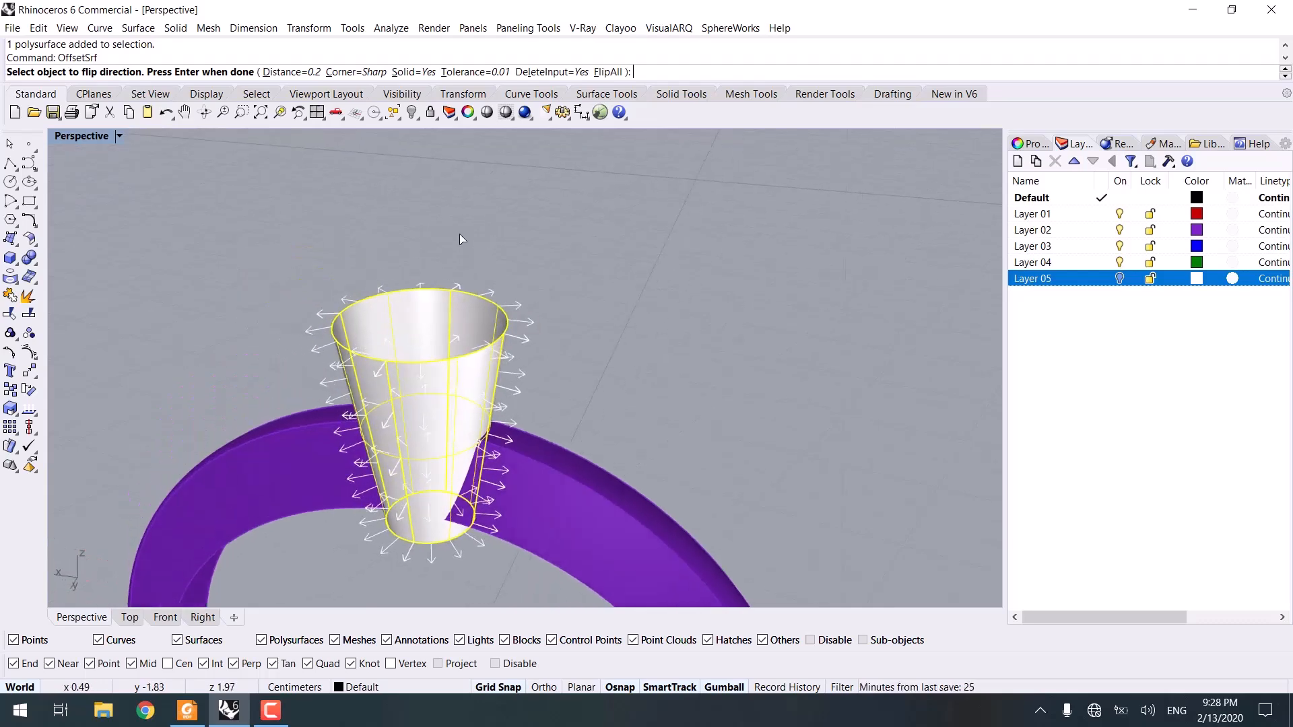
{"action": "key", "text": "Return"}
{"action": "key", "text": "ctrl+z"}
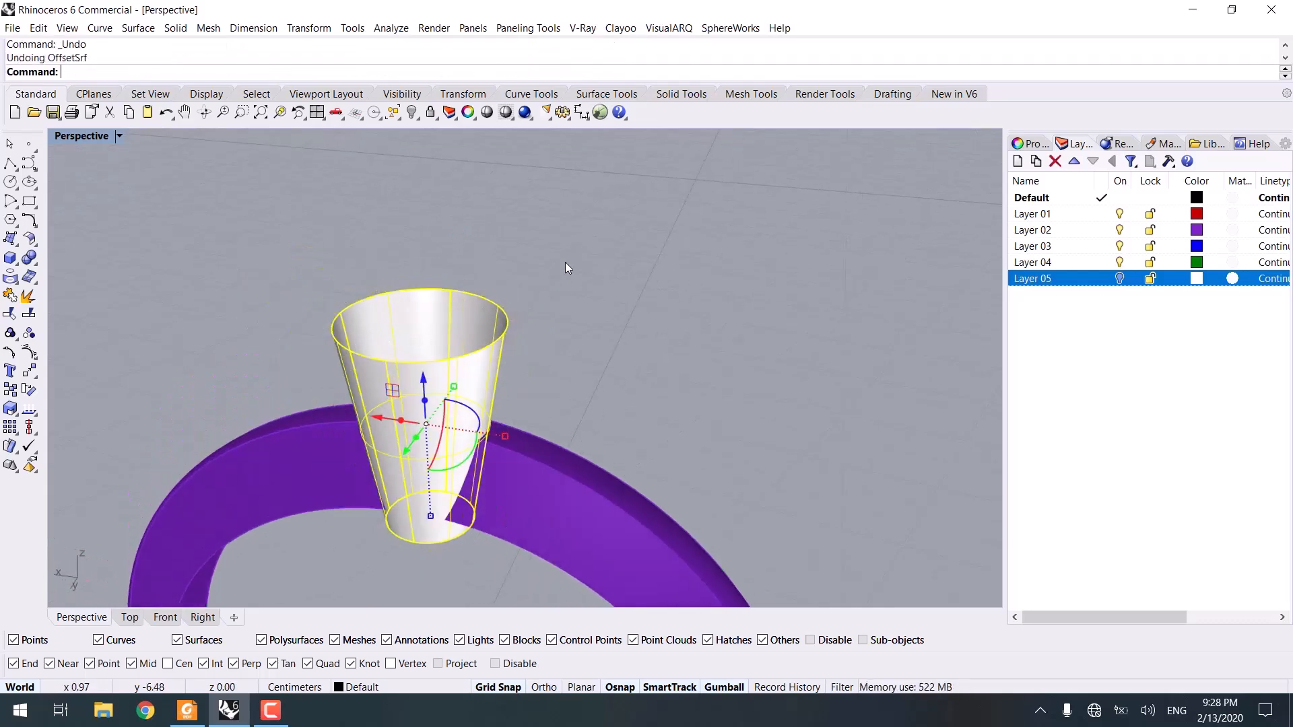
Offset the tapered bezel surface outward by 0.07 cm as a solid with OffsetSrf.
{"action": "key", "text": "Return"}
{"action": "type", "text": ".10"}
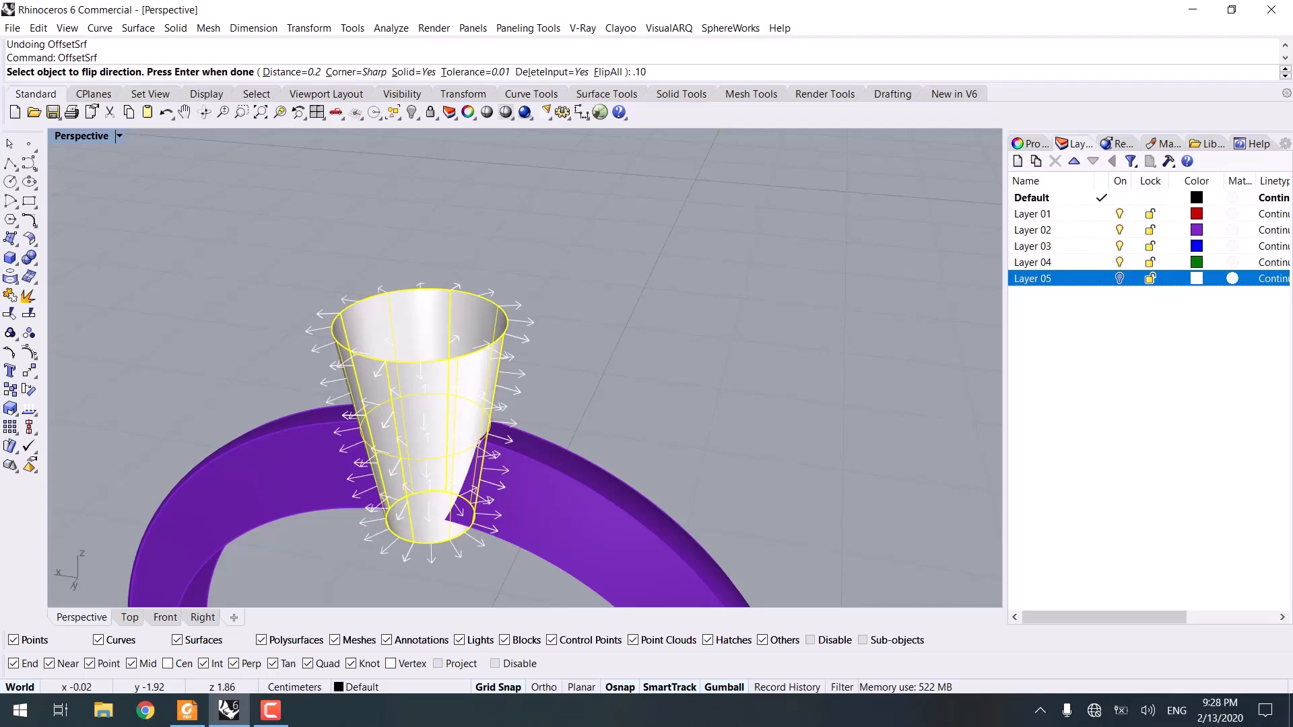
{"action": "type", "text": "07"}
{"action": "key", "text": "Return"}
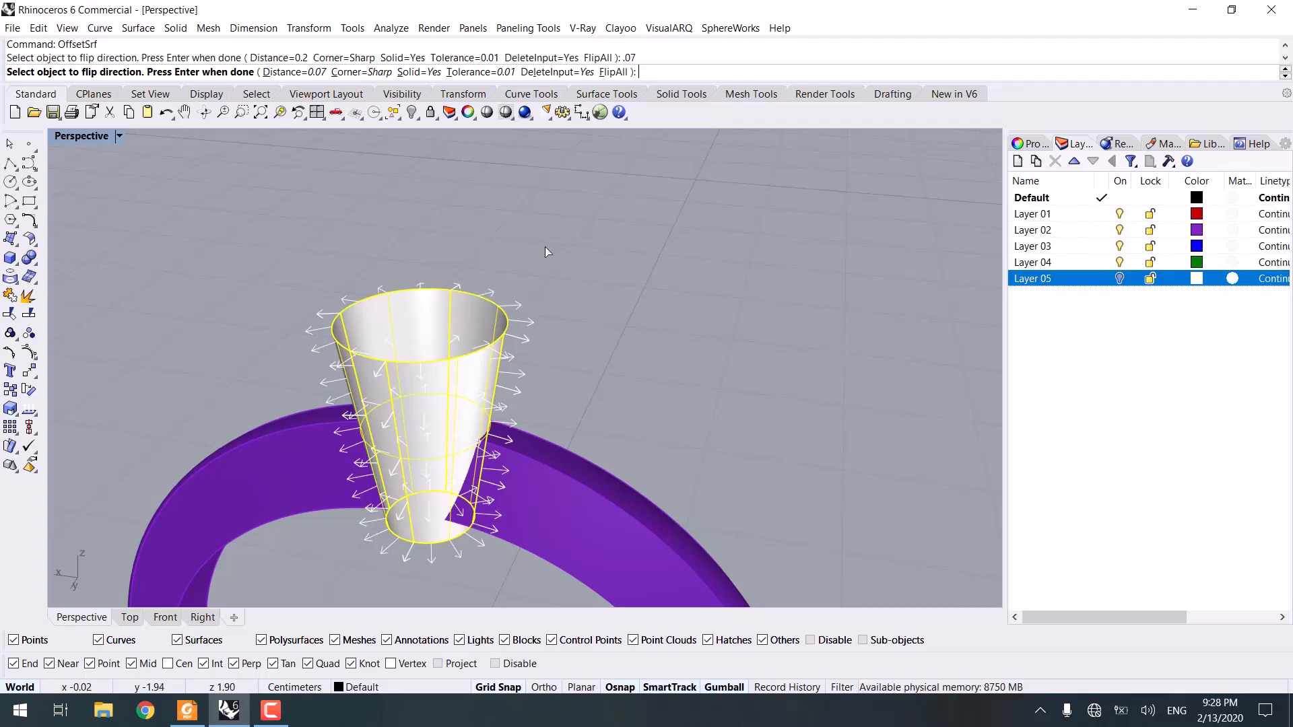
{"action": "key", "text": "Return"}
{"action": "right_click_drag", "start_coordinate": [631, 396], "coordinate": [494, 410]}
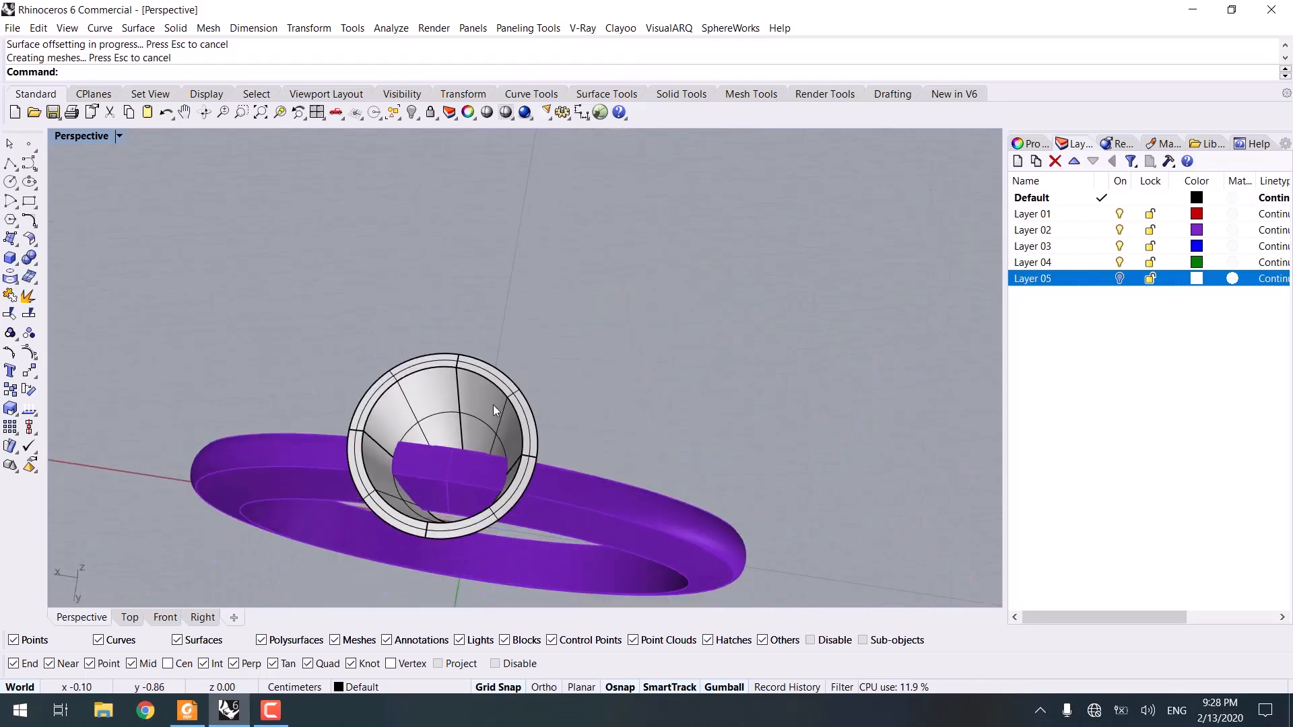
Subtract the purple band from the bezel with Boolean Difference, keeping the band with DeleteInput=No.
{"action": "left_click", "coordinate": [29, 257]}
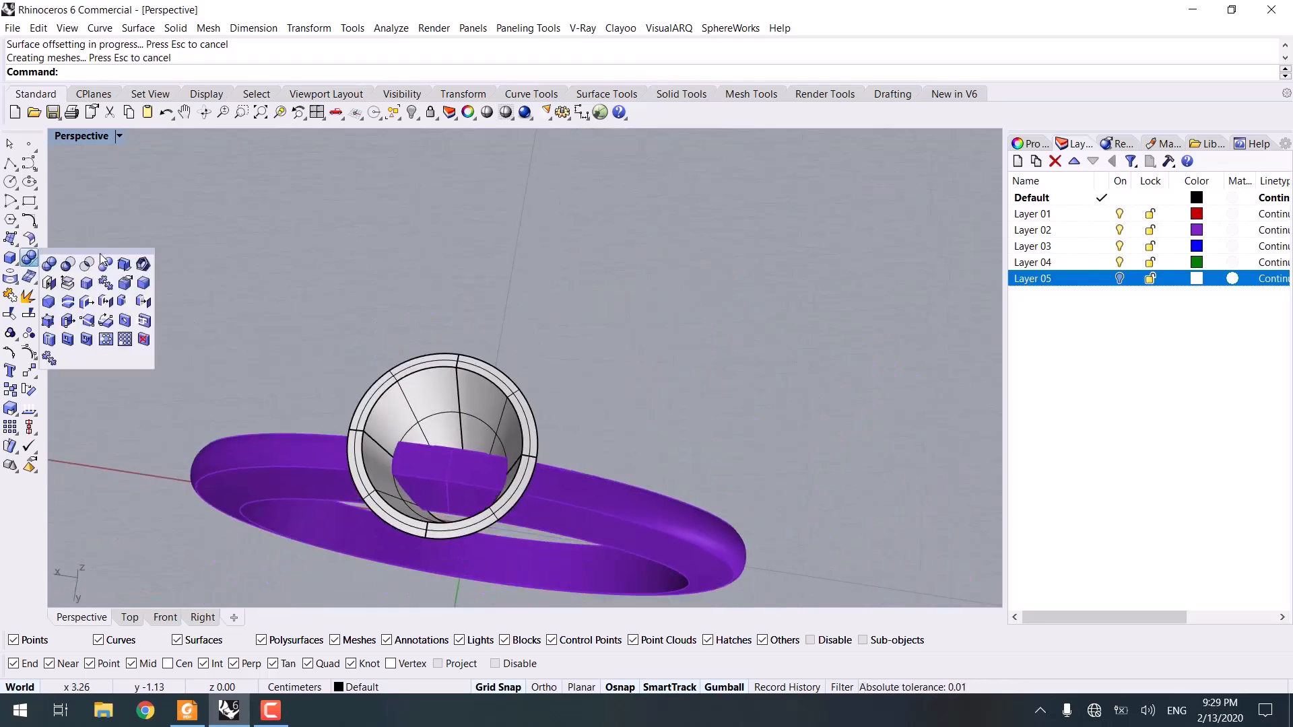
{"action": "left_click_drag", "start_coordinate": [101, 252], "coordinate": [180, 175]}
{"action": "left_click", "coordinate": [149, 200]}
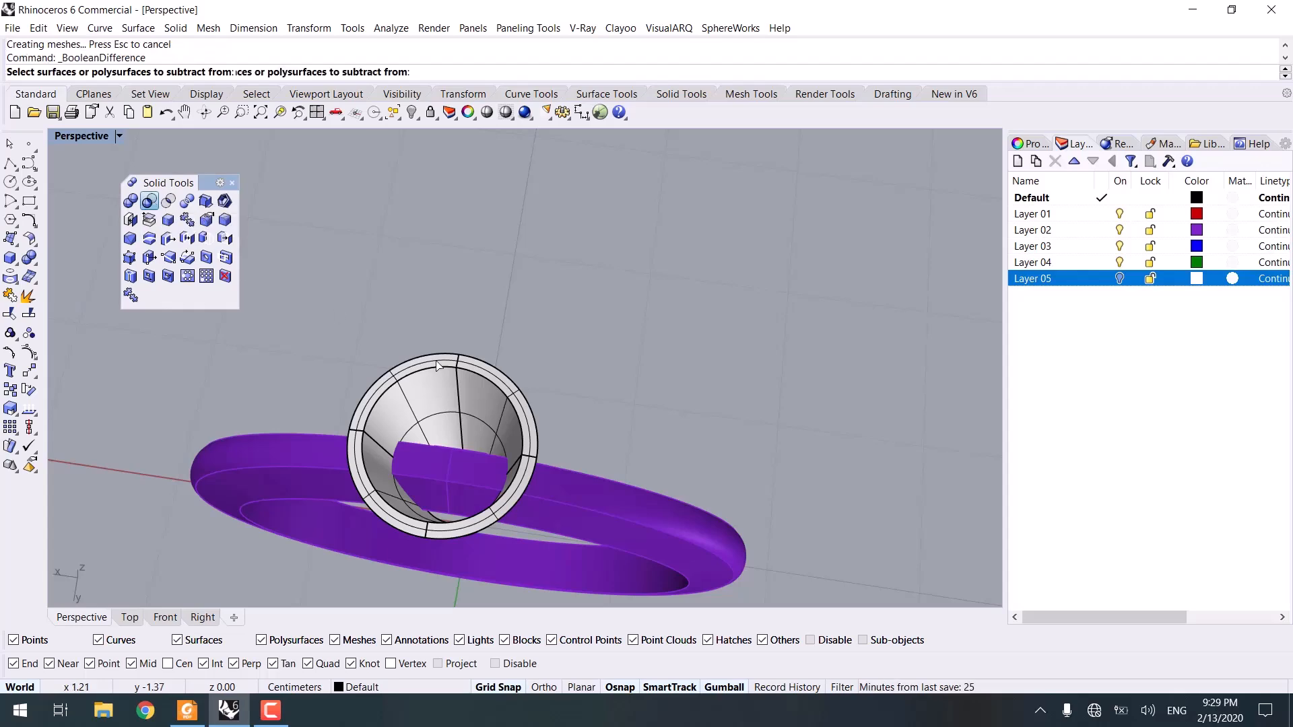
{"action": "left_click", "coordinate": [517, 417]}
{"action": "right_click_drag", "start_coordinate": [516, 417], "coordinate": [528, 378]}
{"action": "key", "text": "Return"}
{"action": "left_click", "coordinate": [564, 447]}
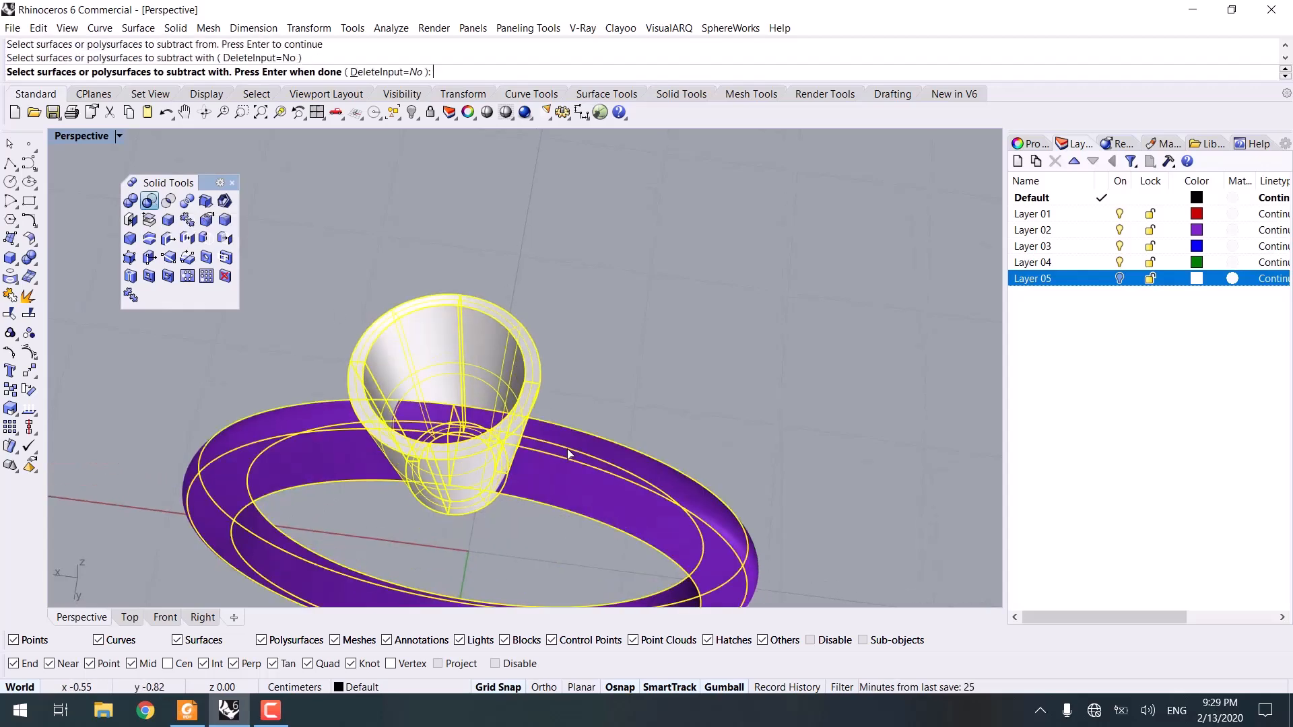
{"action": "key", "text": "Return"}
Move the bezel away from the band to inspect the cut, and undo the move.
{"action": "left_click", "coordinate": [444, 433]}
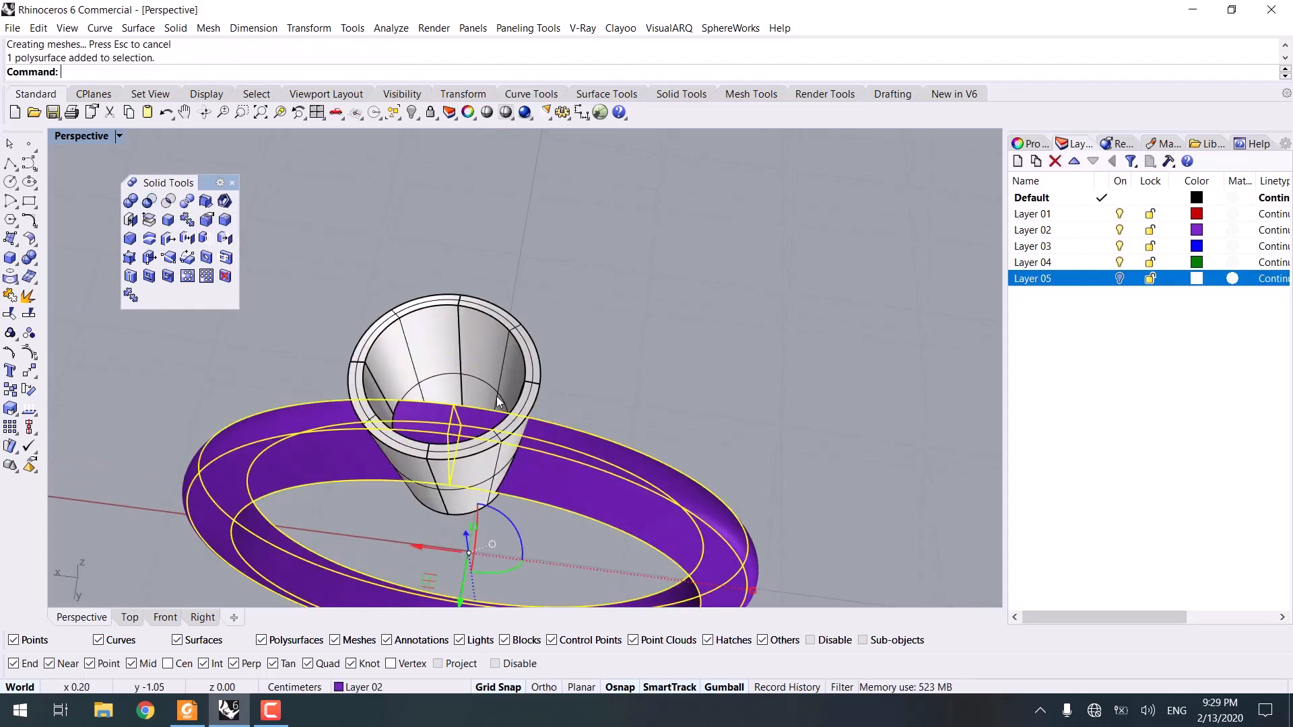
{"action": "left_click_drag", "start_coordinate": [491, 332], "coordinate": [697, 226]}
{"action": "left_click", "coordinate": [742, 365]}
{"action": "key", "text": "ctrl+z"}
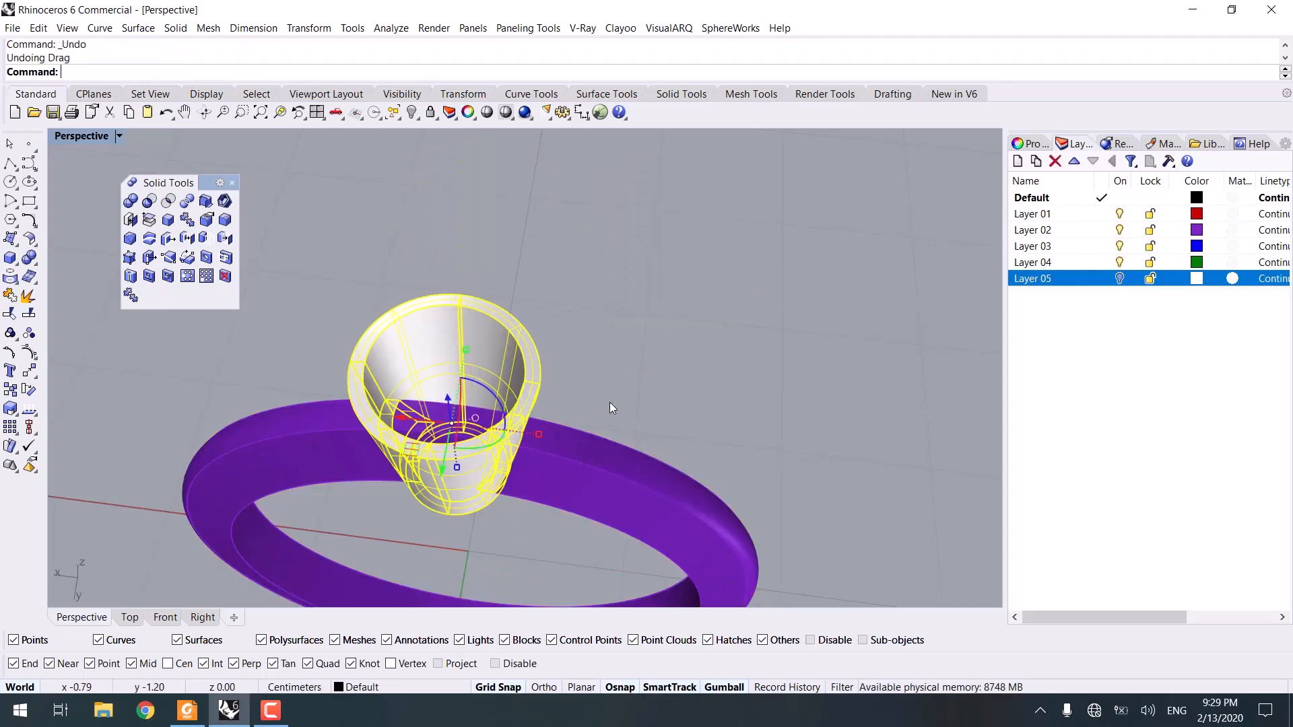
Examine the bezel and its intersection with the band from several angles.
{"action": "right_click_drag", "start_coordinate": [608, 402], "coordinate": [631, 236]}
{"action": "left_click", "coordinate": [489, 341]}
{"action": "right_click_drag", "start_coordinate": [490, 333], "coordinate": [502, 392]}
{"action": "left_click", "coordinate": [497, 424]}
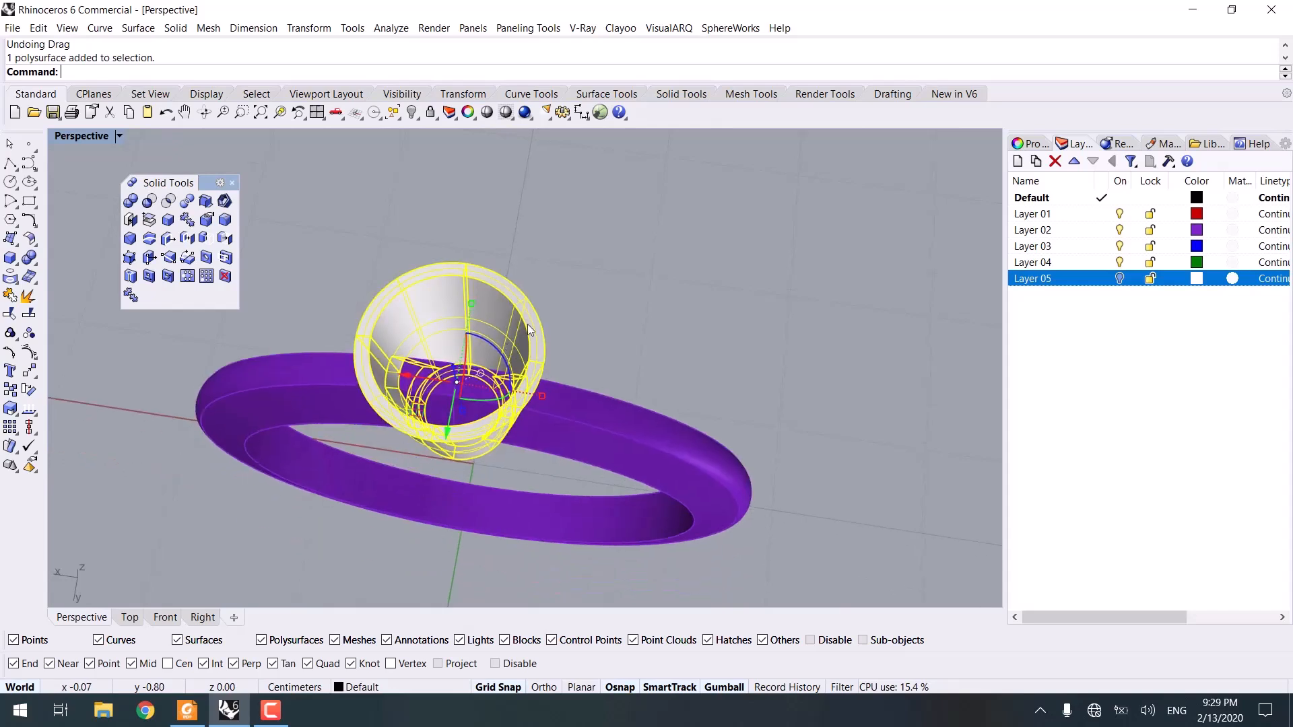
{"action": "left_click", "coordinate": [573, 308]}
{"action": "left_click", "coordinate": [394, 284]}
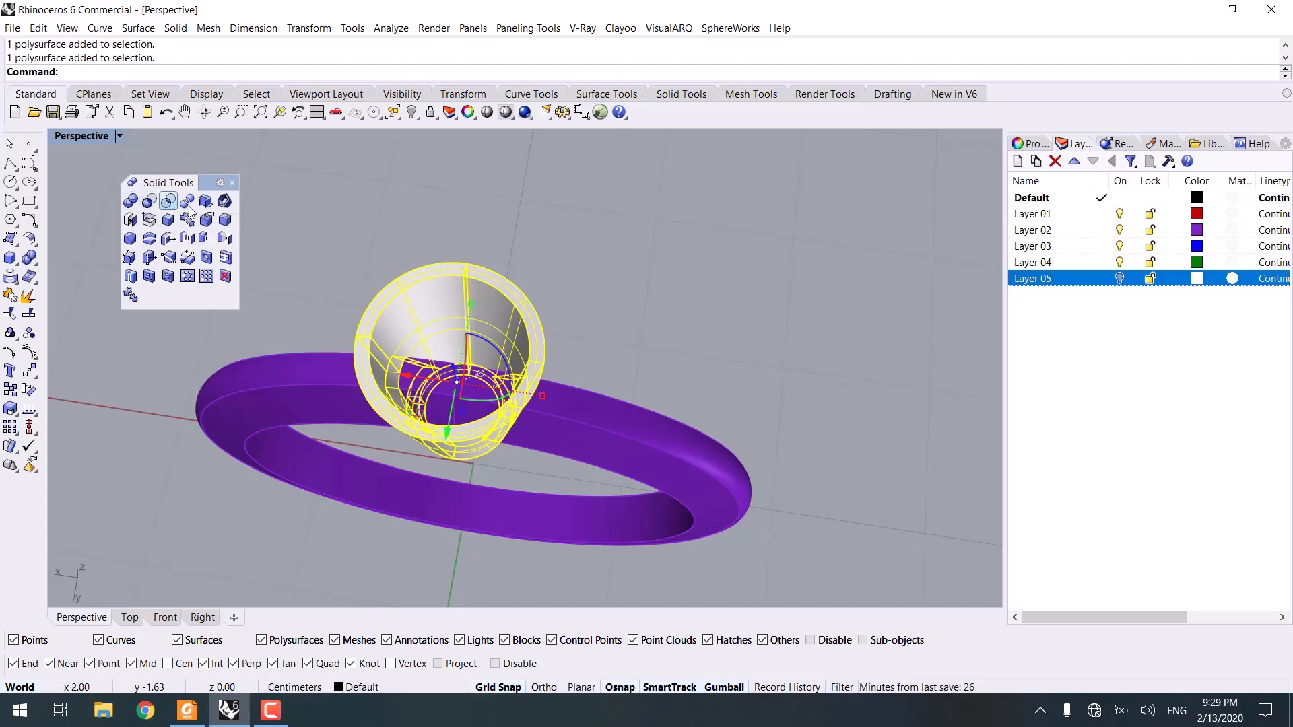
{"action": "left_click", "coordinate": [414, 201]}
{"action": "right_click_drag", "start_coordinate": [401, 289], "coordinate": [343, 286]}
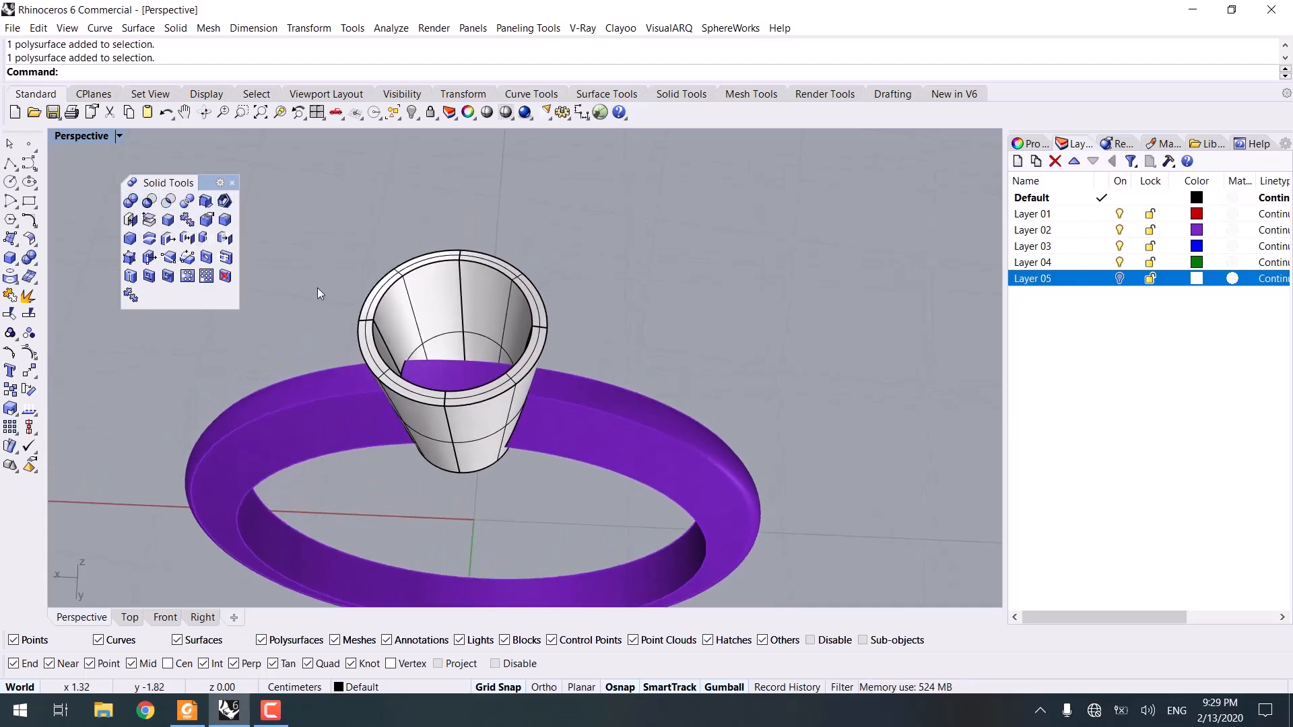
{"action": "left_click", "coordinate": [233, 183]}
{"action": "right_click_drag", "start_coordinate": [525, 367], "coordinate": [411, 280]}
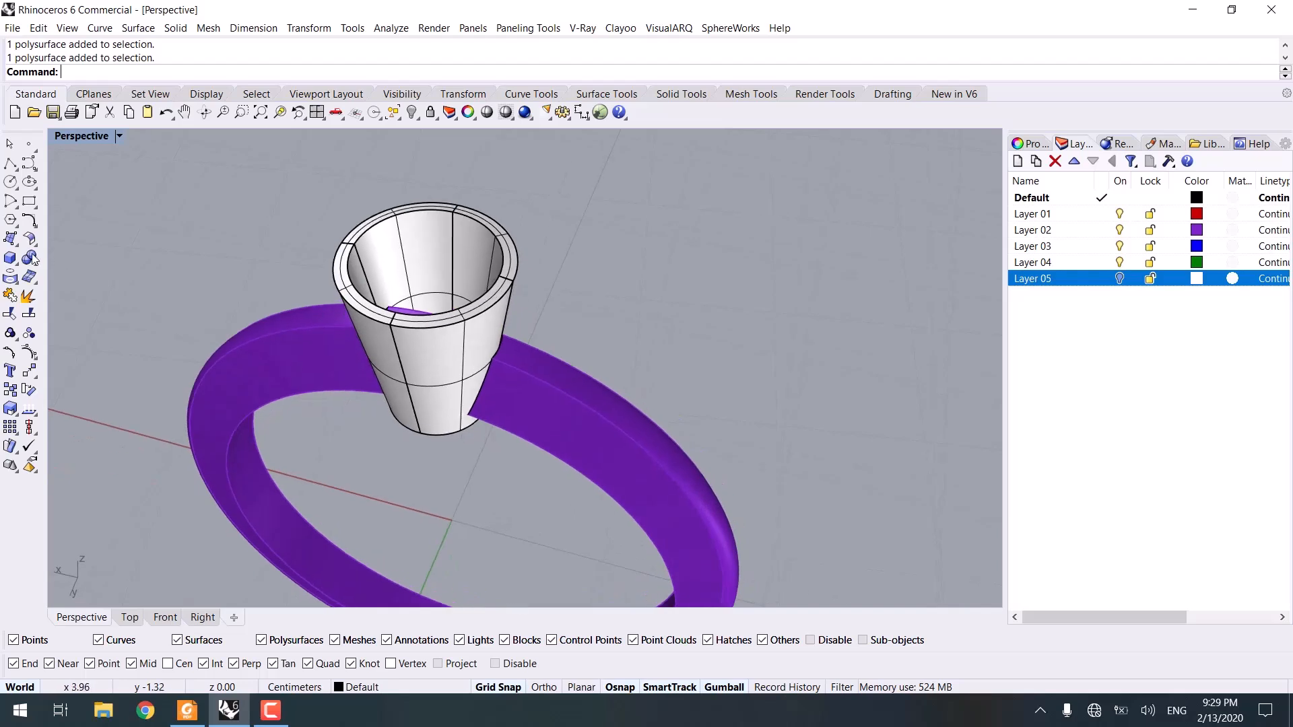
Run Boolean Split between the purple band and the tapered bezel.
{"action": "left_click", "coordinate": [36, 264]}
{"action": "left_click_drag", "start_coordinate": [80, 252], "coordinate": [121, 190]}
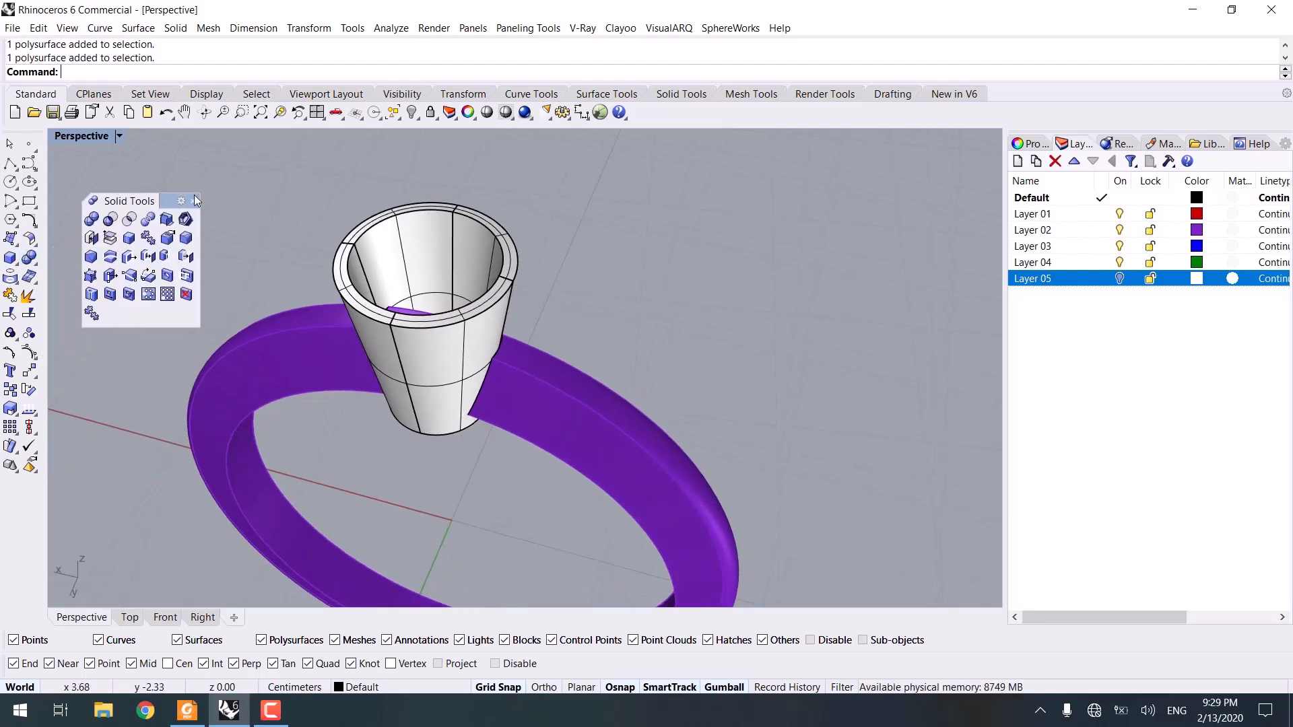
{"action": "right_click_drag", "start_coordinate": [209, 203], "coordinate": [202, 242]}
{"action": "left_click", "coordinate": [148, 219]}
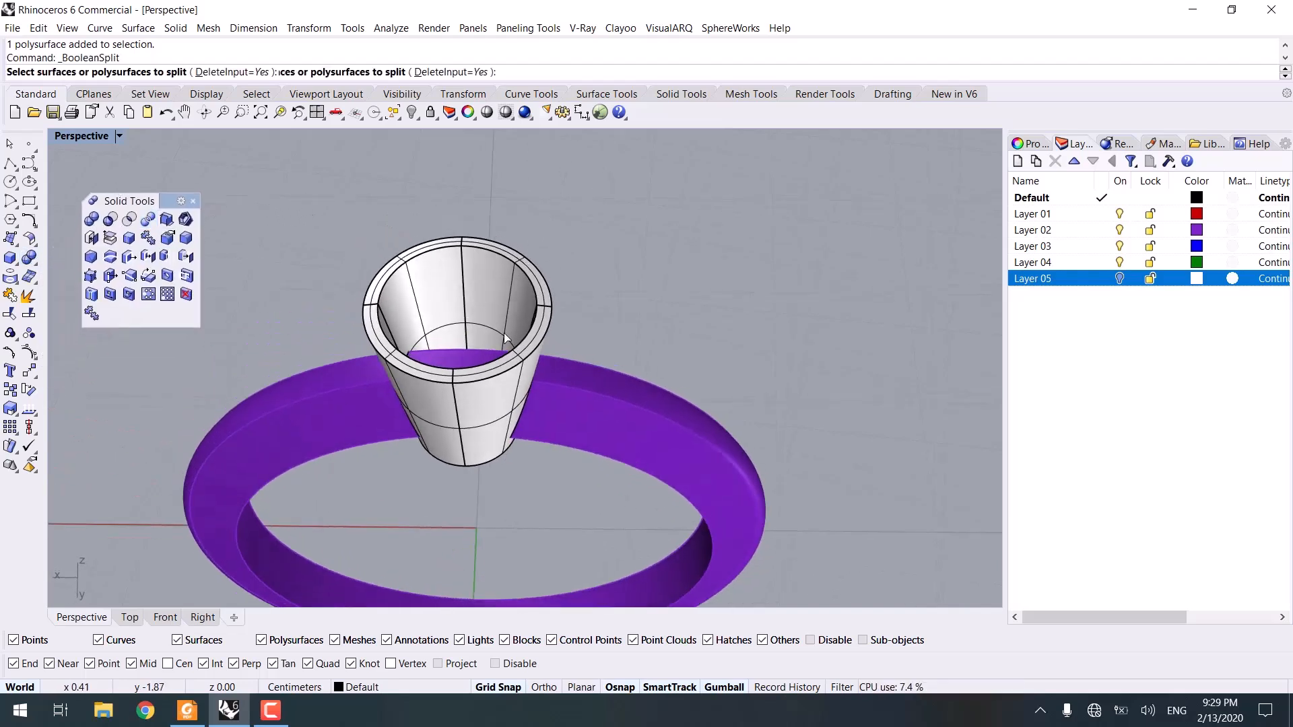
{"action": "left_click", "coordinate": [579, 386]}
{"action": "left_click", "coordinate": [515, 289]}
{"action": "right_click", "coordinate": [587, 278]}
{"action": "left_click", "coordinate": [585, 393]}
{"action": "left_click", "coordinate": [466, 406]}
{"action": "right_click", "coordinate": [498, 379]}
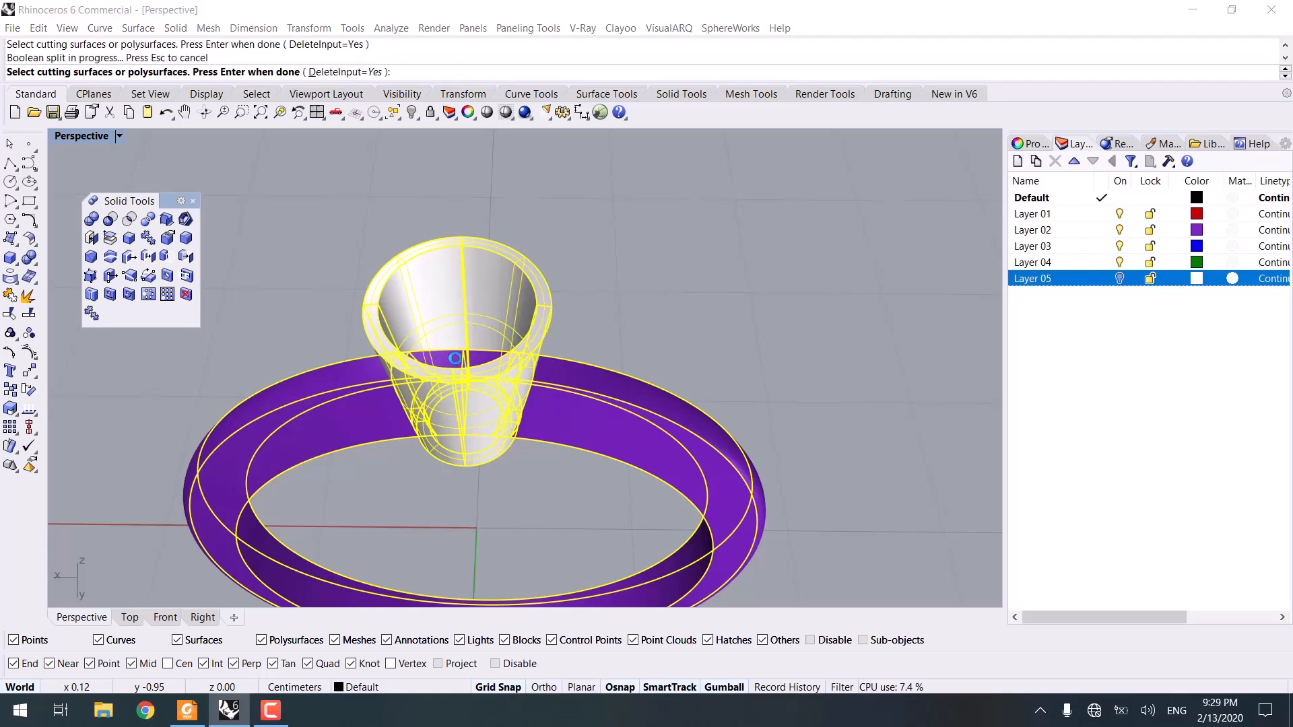
{"action": "left_click", "coordinate": [741, 415]}
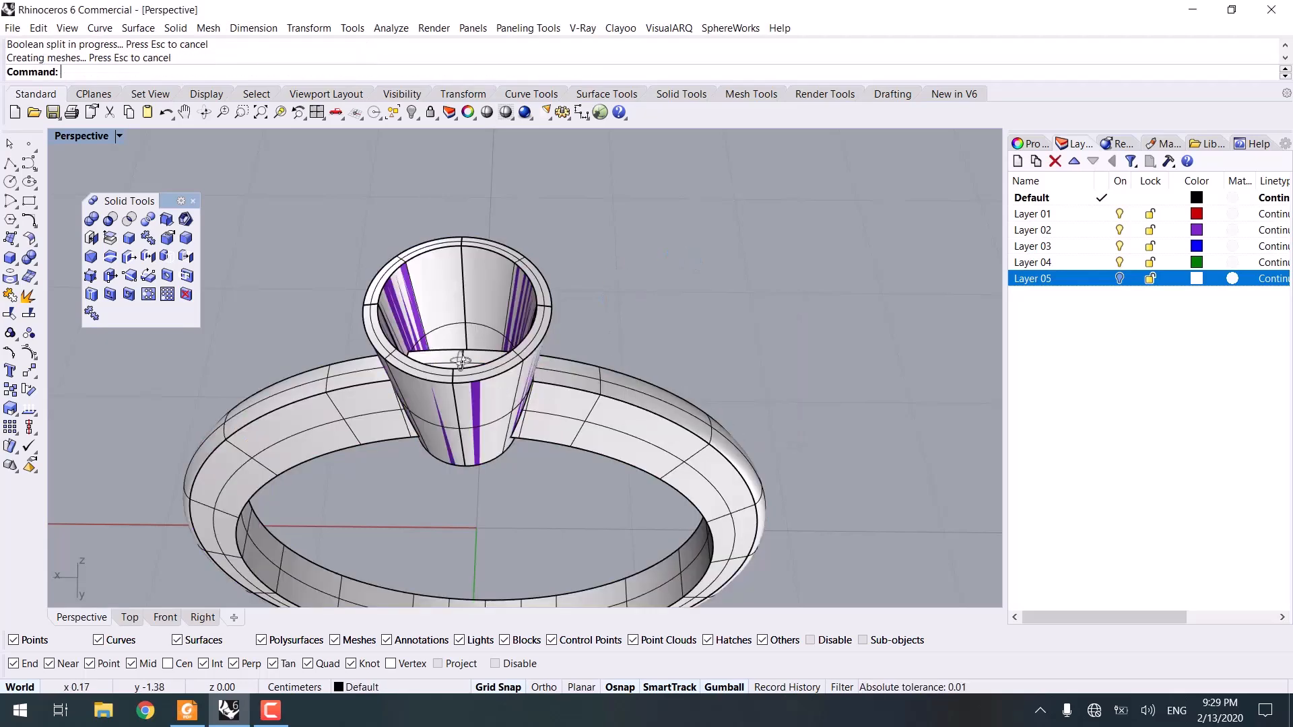
Delete a split piece at the bezel, and undo the deletion, the Boolean Split and the earlier Boolean Difference.
{"action": "scroll", "coordinate": [454, 418], "scroll_direction": "up", "scroll_amount": 5}
{"action": "left_click", "coordinate": [467, 415]}
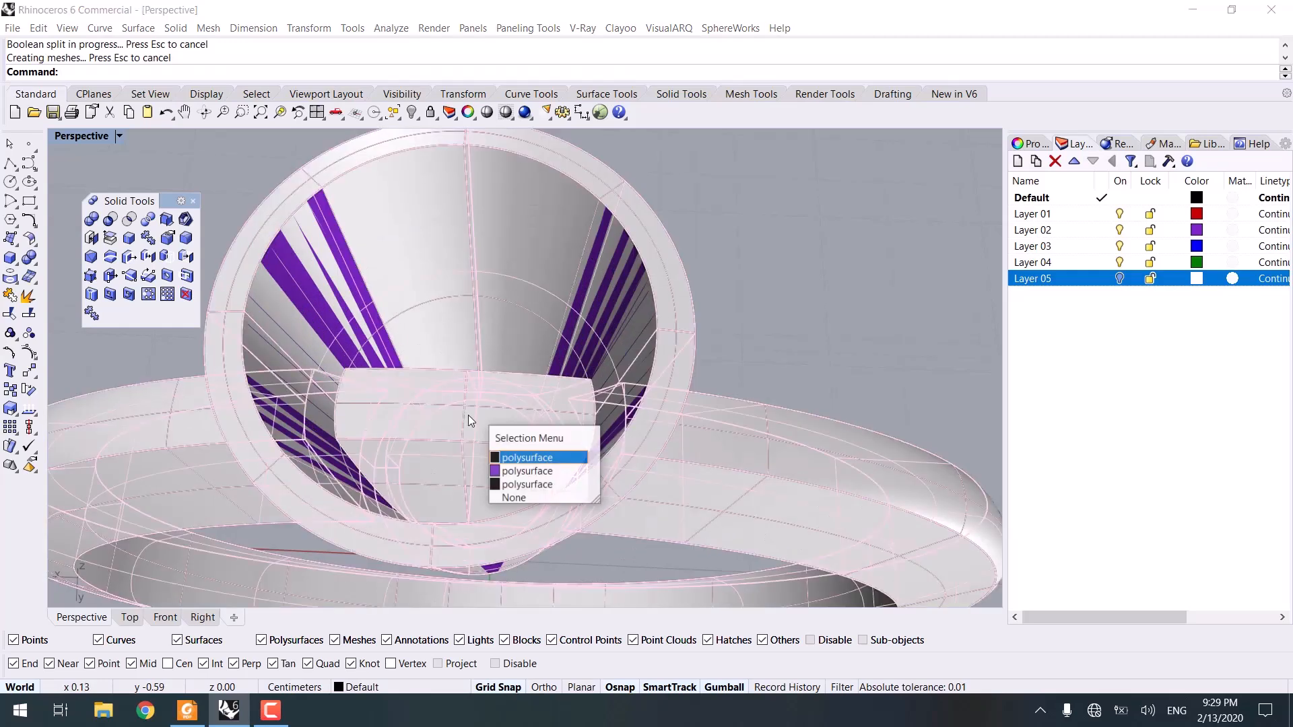
{"action": "left_click", "coordinate": [526, 484]}
{"action": "scroll", "coordinate": [559, 459], "scroll_direction": "down", "scroll_amount": 5}
{"action": "key", "text": "Delete"}
{"action": "key", "text": "ctrl+z"}
{"action": "key", "text": "ctrl+z"}
{"action": "key", "text": "ctrl+z"}
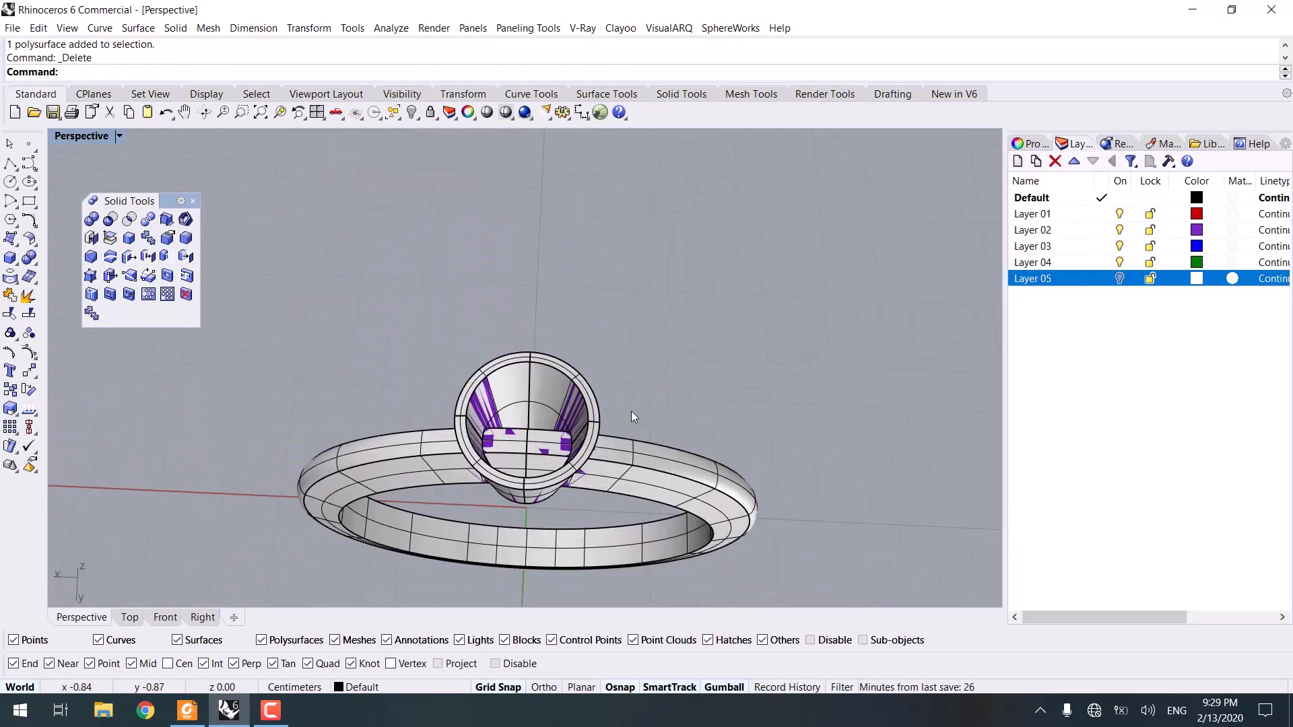
{"action": "scroll", "coordinate": [624, 368], "scroll_direction": "up", "scroll_amount": 2}
{"action": "right_click_drag", "start_coordinate": [624, 369], "coordinate": [621, 370]}
{"action": "key", "text": "Escape"}
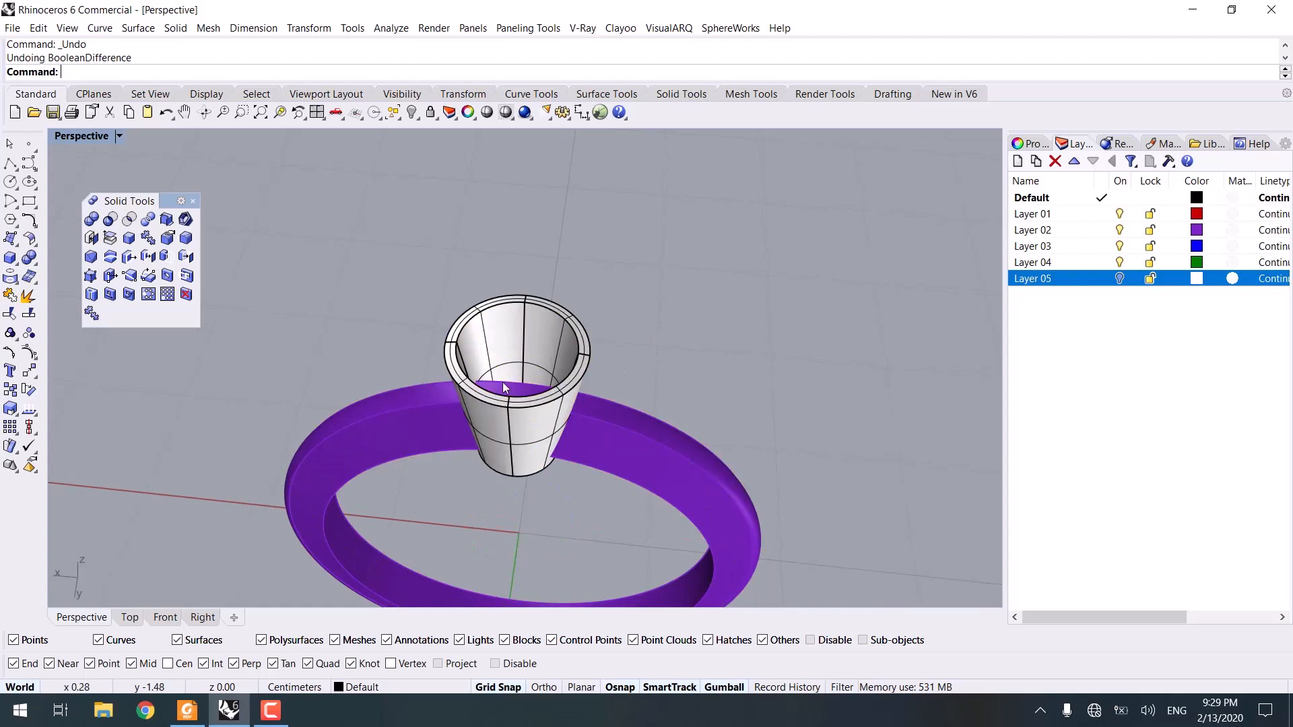
Trim away the part of the band inside the tapered bezel, using the bezel as the cutting object, and undo the last trim pick.
{"action": "left_click", "coordinate": [193, 201]}
{"action": "right_click_drag", "start_coordinate": [345, 246], "coordinate": [495, 491]}
{"action": "key", "text": "Return"}
{"action": "scroll", "coordinate": [510, 303], "scroll_direction": "up", "scroll_amount": 5}
{"action": "left_click", "coordinate": [478, 280]}
{"action": "key", "text": "Return"}
{"action": "left_click", "coordinate": [480, 512]}
{"action": "key", "text": "ctrl+z"}
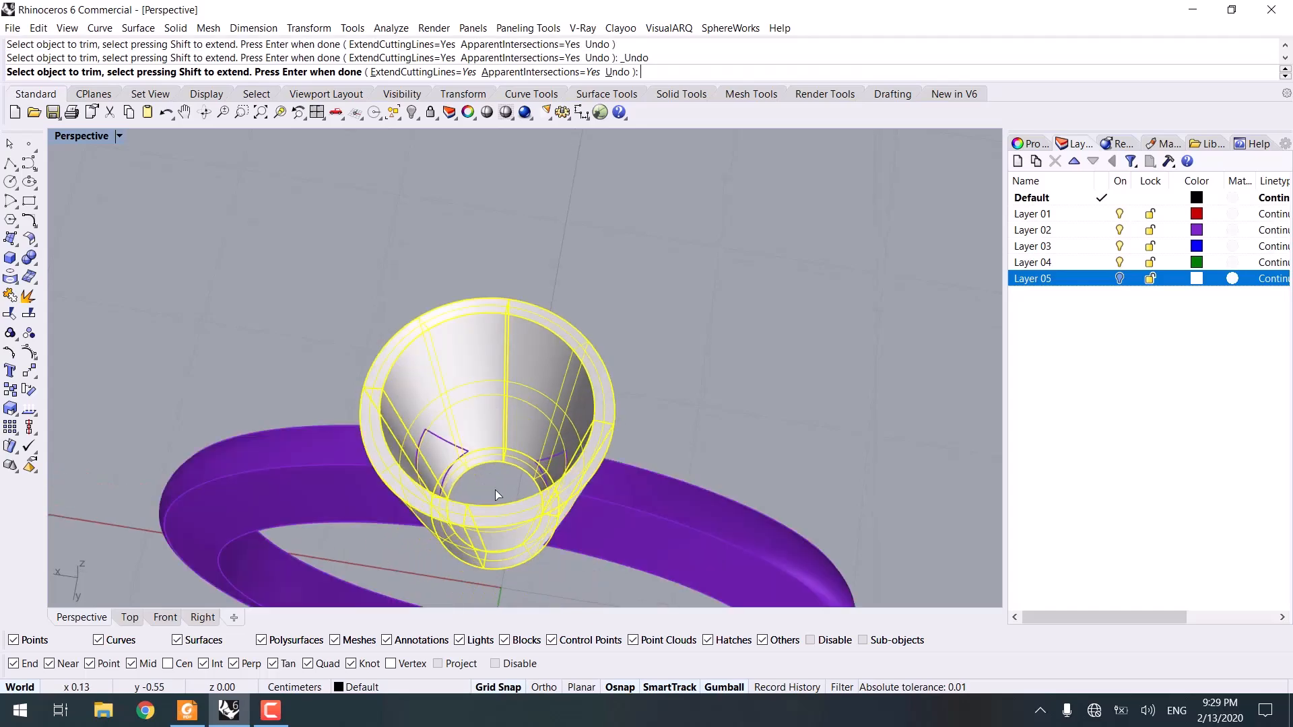
{"action": "key", "text": "Escape"}
{"action": "mouse_move", "coordinate": [655, 294]}
{"action": "right_mouse_down"}
{"action": "mouse_move", "coordinate": [632, 392]}
{"action": "mouse_move", "coordinate": [658, 310]}
{"action": "mouse_move", "coordinate": [669, 334]}
{"action": "mouse_move", "coordinate": [421, 296]}
{"action": "mouse_move", "coordinate": [283, 300]}
{"action": "mouse_move", "coordinate": [281, 384]}
{"action": "mouse_move", "coordinate": [673, 351]}
{"action": "right_mouse_up"}
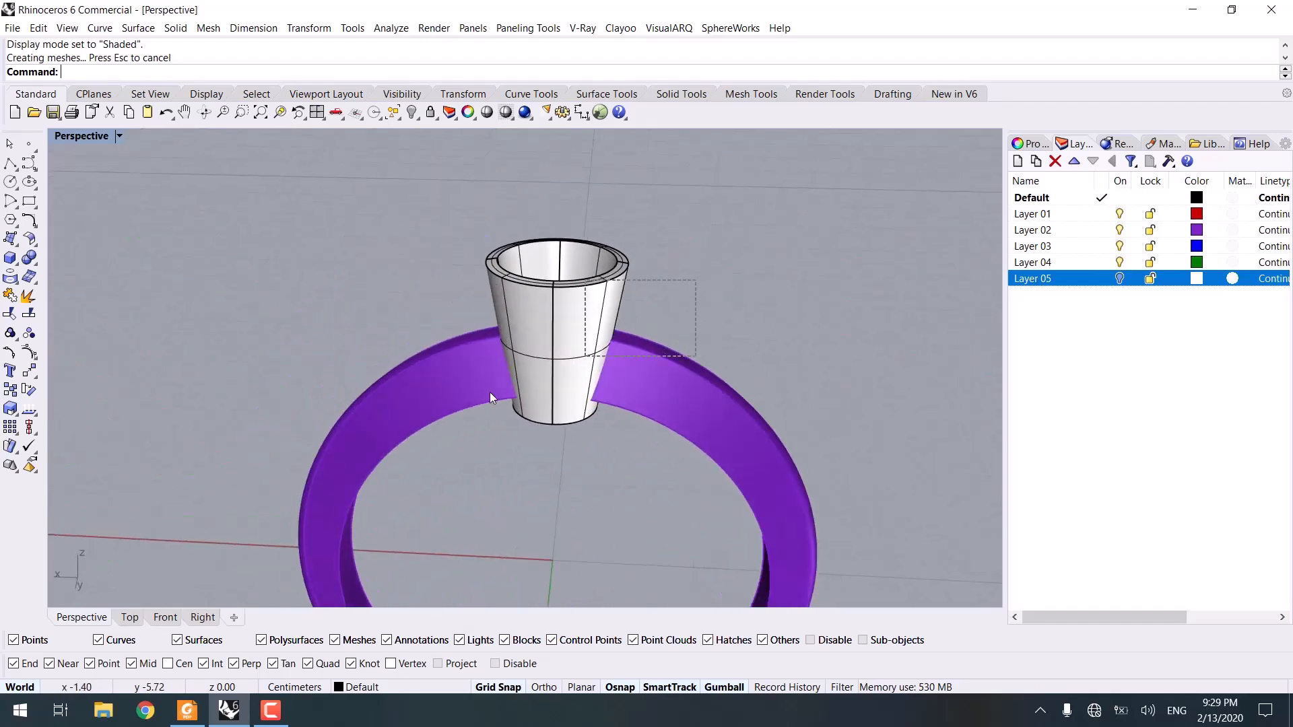
Join the trimmed band and the tapered bezel into one solid with Boolean Union.
{"action": "left_click_drag", "start_coordinate": [490, 392], "coordinate": [453, 427]}
{"action": "right_click_drag", "start_coordinate": [453, 427], "coordinate": [322, 378]}
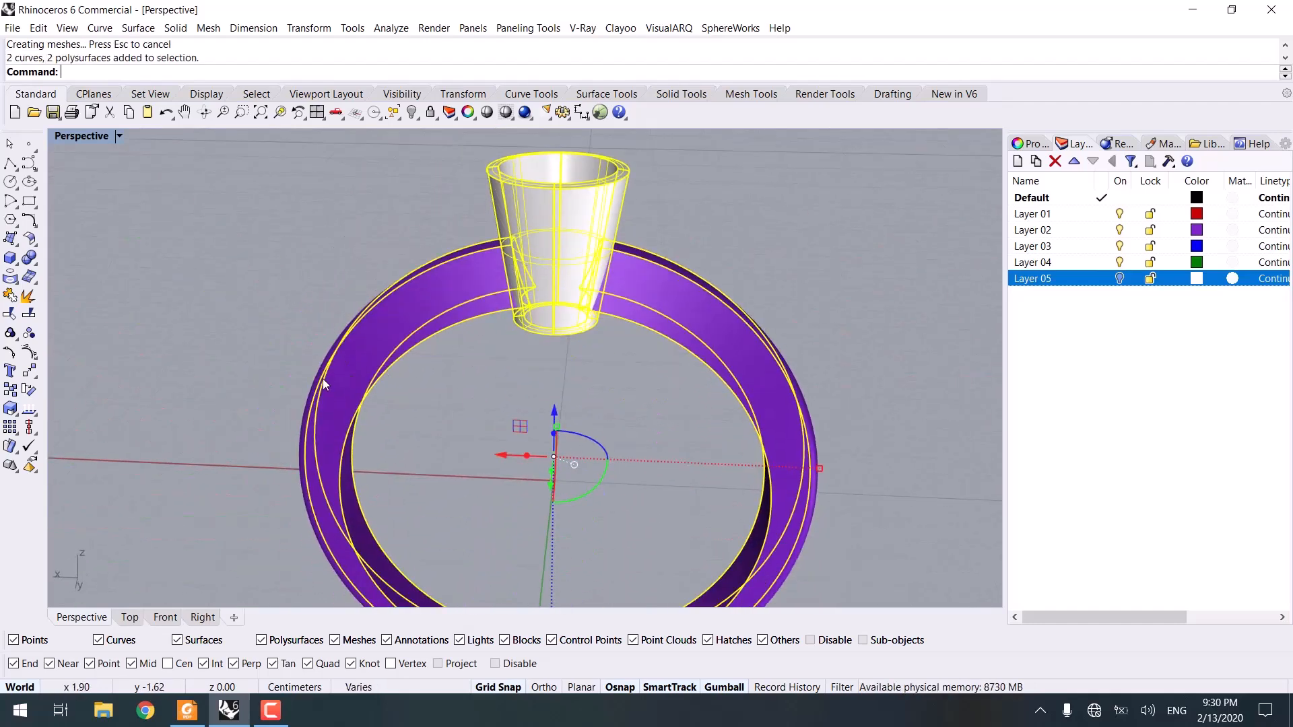
{"action": "left_click", "coordinate": [29, 260]}
{"action": "right_click_drag", "start_coordinate": [277, 226], "coordinate": [540, 329]}
{"action": "scroll", "coordinate": [592, 397], "scroll_direction": "down", "scroll_amount": 4}
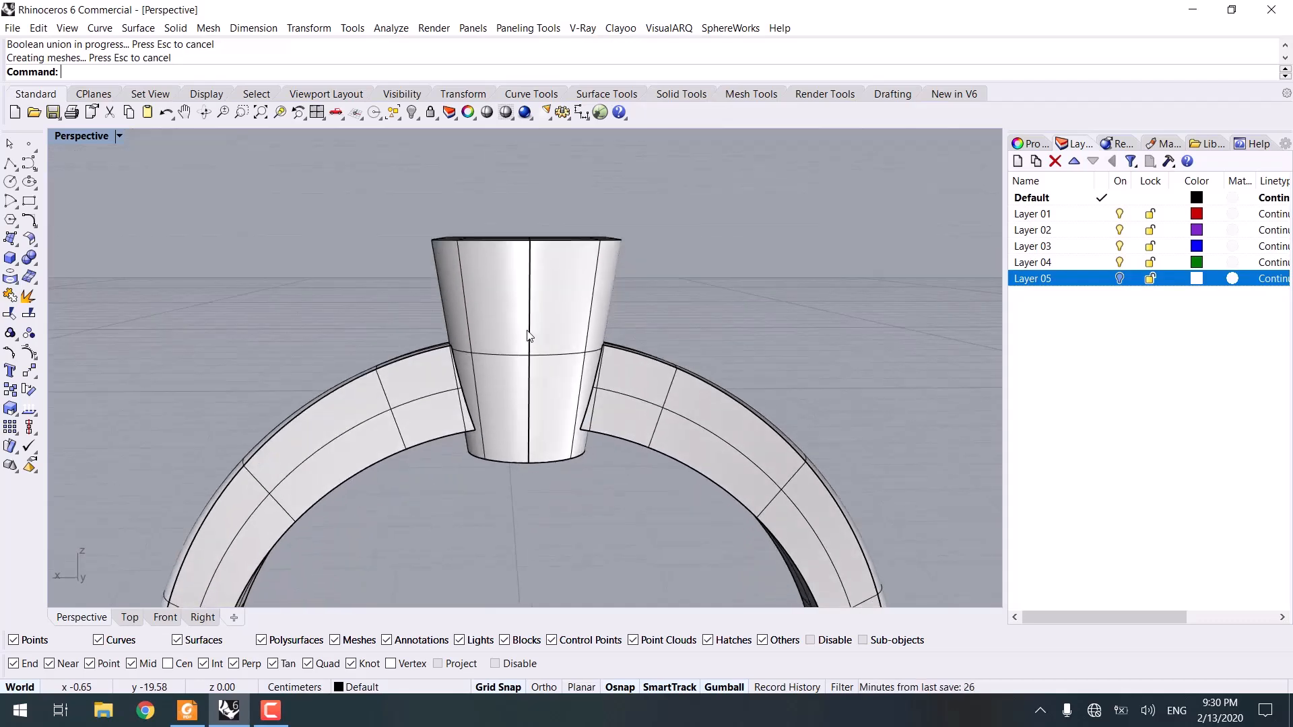
Try lowering the bezel's top rim by moving its faces and edges vertically, and undo the change.
{"action": "left_click_drag", "start_coordinate": [367, 198], "coordinate": [731, 273]}
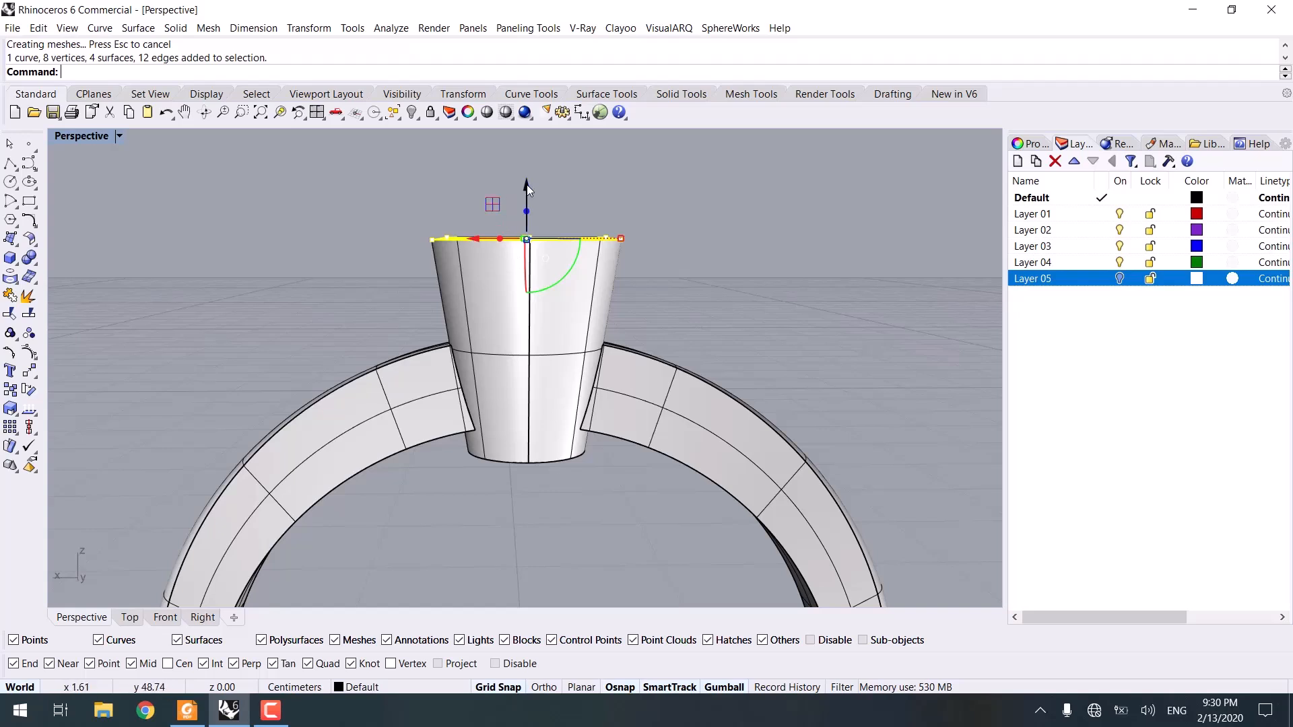
{"action": "left_click_drag", "start_coordinate": [526, 193], "coordinate": [527, 223]}
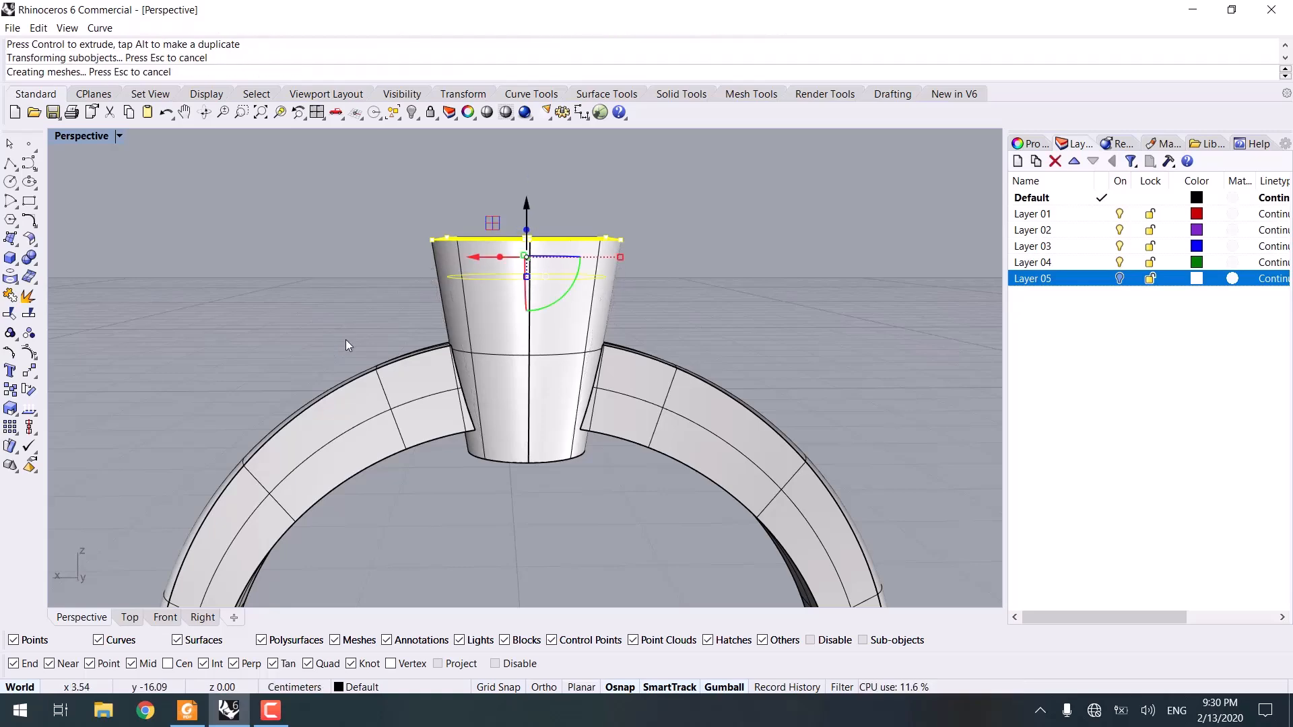
{"action": "mouse_move", "coordinate": [525, 228]}
{"action": "right_mouse_down"}
{"action": "mouse_move", "coordinate": [502, 249]}
{"action": "mouse_move", "coordinate": [577, 303]}
{"action": "mouse_move", "coordinate": [484, 337]}
{"action": "mouse_move", "coordinate": [419, 338]}
{"action": "mouse_move", "coordinate": [523, 329]}
{"action": "mouse_move", "coordinate": [562, 378]}
{"action": "mouse_move", "coordinate": [416, 410]}
{"action": "mouse_move", "coordinate": [243, 368]}
{"action": "mouse_move", "coordinate": [433, 346]}
{"action": "mouse_move", "coordinate": [669, 370]}
{"action": "mouse_move", "coordinate": [603, 424]}
{"action": "right_mouse_up"}
{"action": "key", "text": "ctrl+z"}
Preview the ring in Rendered mode, move it away from the origin in Shaded mode, and delete the two leftover bezel curves.
{"action": "key", "text": "ctrl+alt+r"}
{"action": "scroll", "coordinate": [522, 329], "scroll_direction": "down", "scroll_amount": 8}
{"action": "key", "text": "ctrl+alt+s"}
{"action": "scroll", "coordinate": [603, 381], "scroll_direction": "down", "scroll_amount": 5}
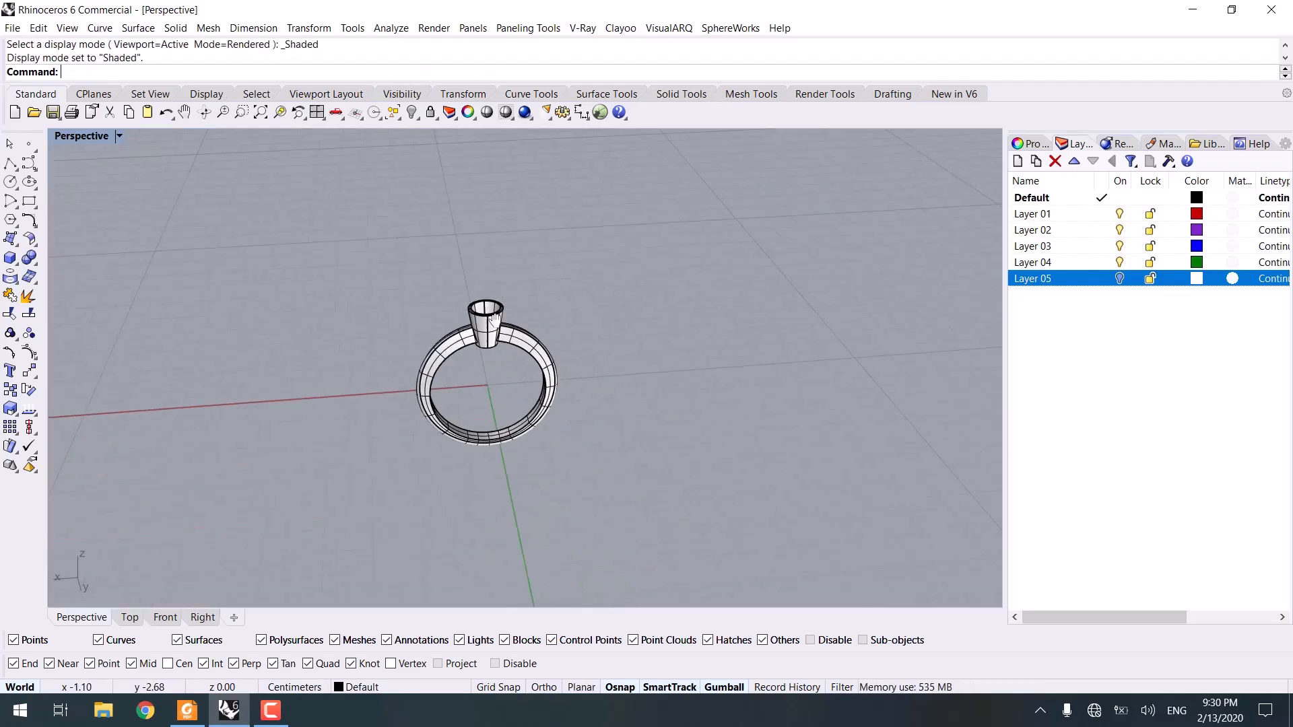
{"action": "left_click", "coordinate": [515, 350]}
{"action": "left_click_drag", "start_coordinate": [409, 365], "coordinate": [736, 338]}
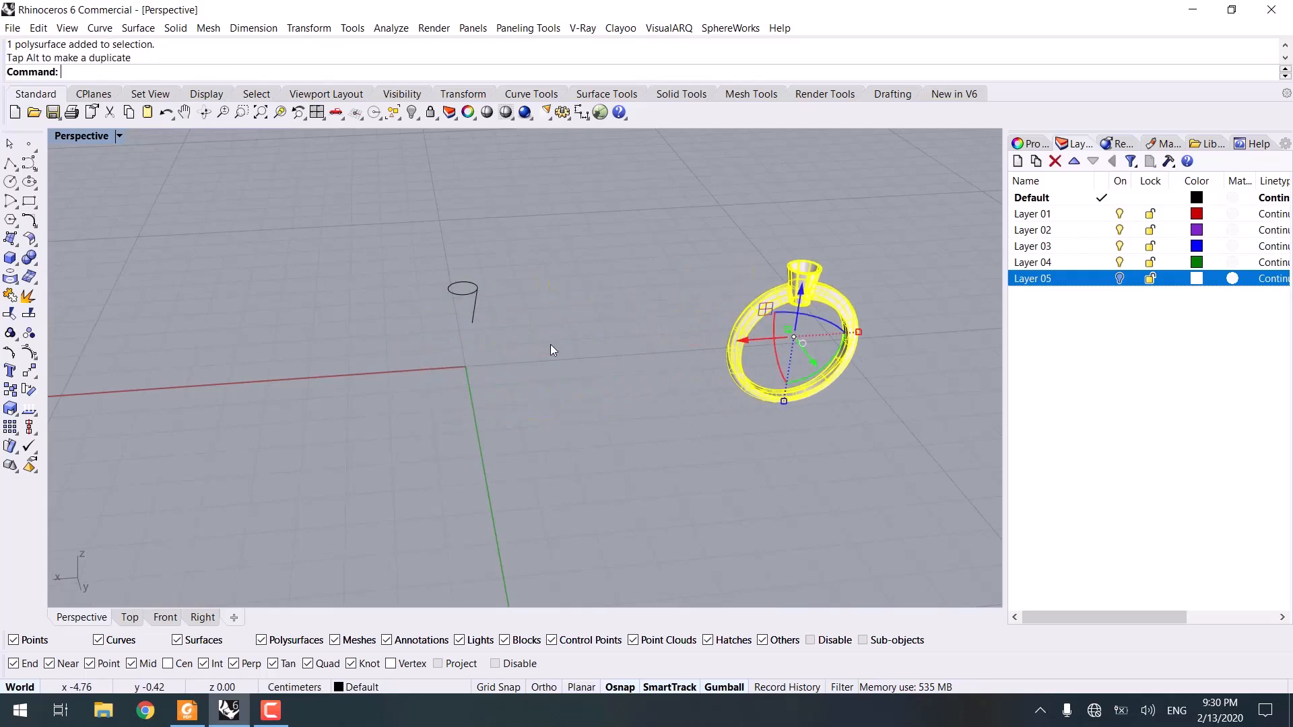
{"action": "left_click", "coordinate": [546, 343]}
{"action": "left_click_drag", "start_coordinate": [482, 244], "coordinate": [398, 370]}
{"action": "key", "text": "Delete"}
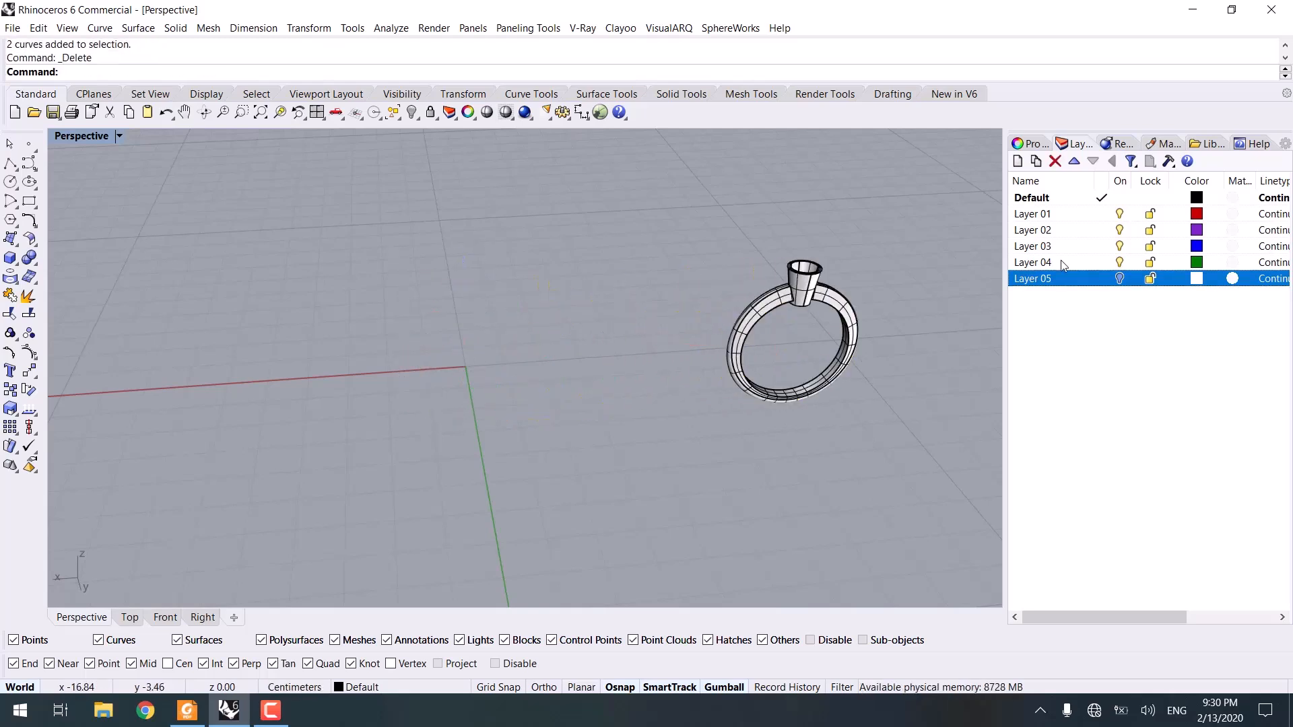
Turn on Layer 05 and mark the plain band's centre point with AreaCentroid.
{"action": "left_click", "coordinate": [1118, 279]}
{"action": "scroll", "coordinate": [426, 206], "scroll_direction": "down", "scroll_amount": 3}
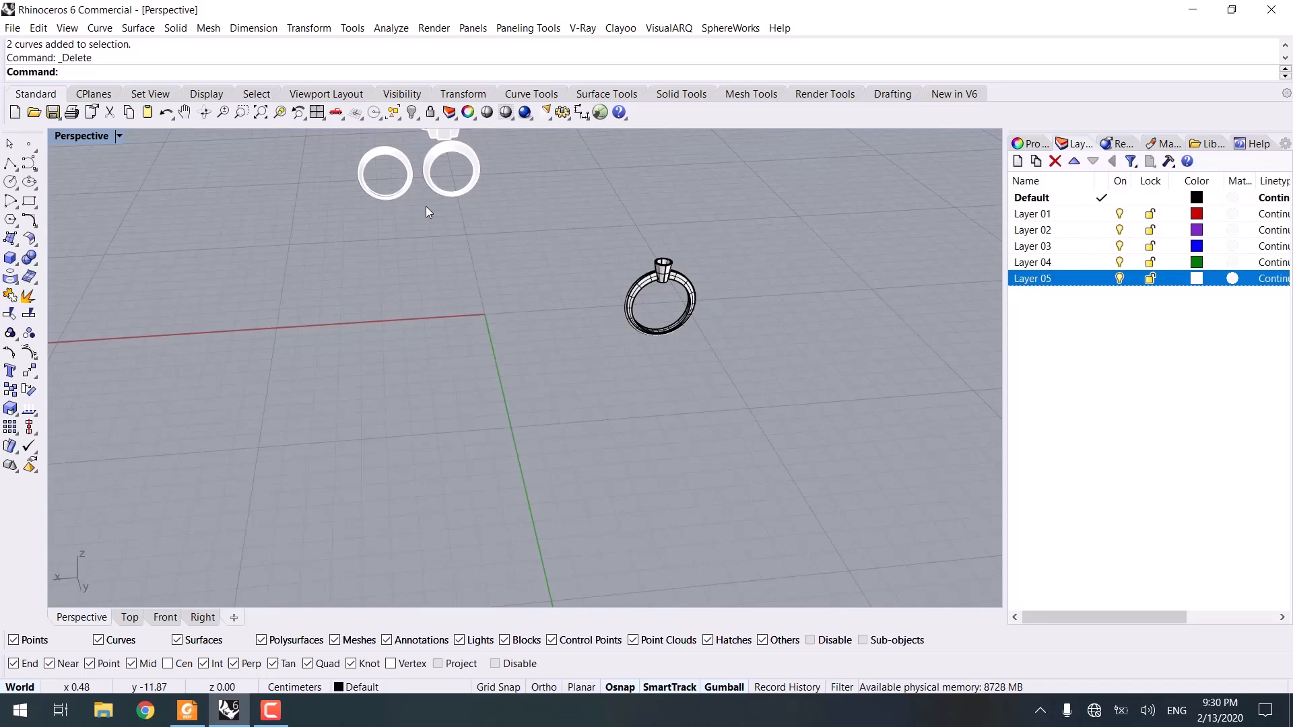
{"action": "left_click", "coordinate": [409, 160]}
{"action": "right_click_drag", "start_coordinate": [419, 222], "coordinate": [467, 294], "text": "shift"}
{"action": "type", "text": "Area"}
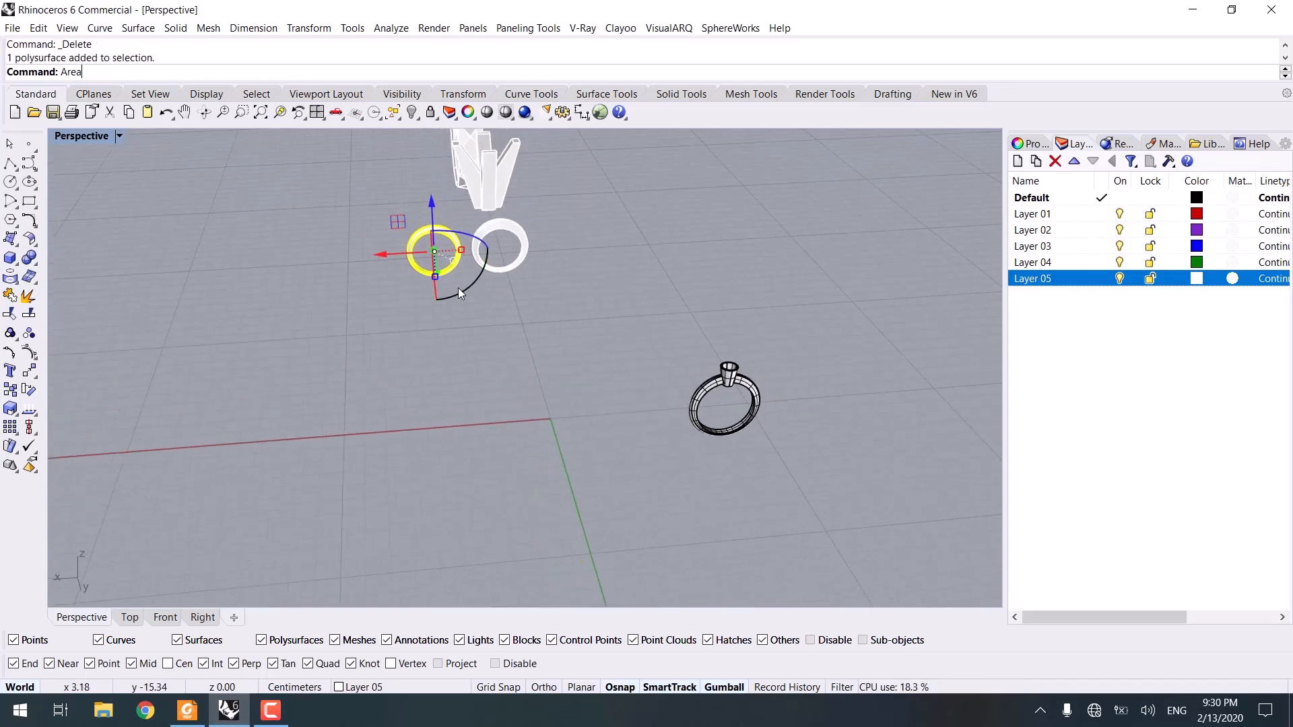
{"action": "type", "text": "Centroid"}
{"action": "key", "text": "Return"}
{"action": "scroll", "coordinate": [389, 220], "scroll_direction": "up", "scroll_amount": 6}
Copy the plain band from its centroid point to the origin at 0.
{"action": "left_click", "coordinate": [389, 220]}
{"action": "left_click", "coordinate": [482, 234]}
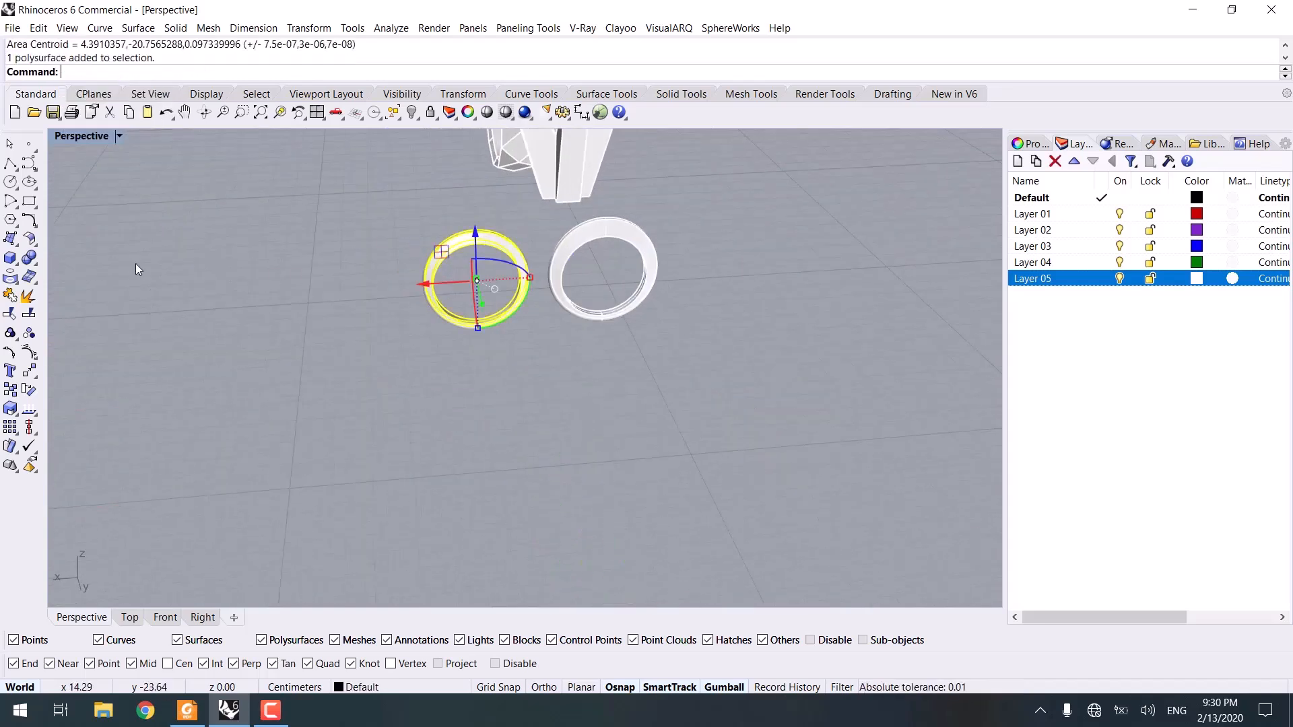
{"action": "left_click", "coordinate": [10, 390]}
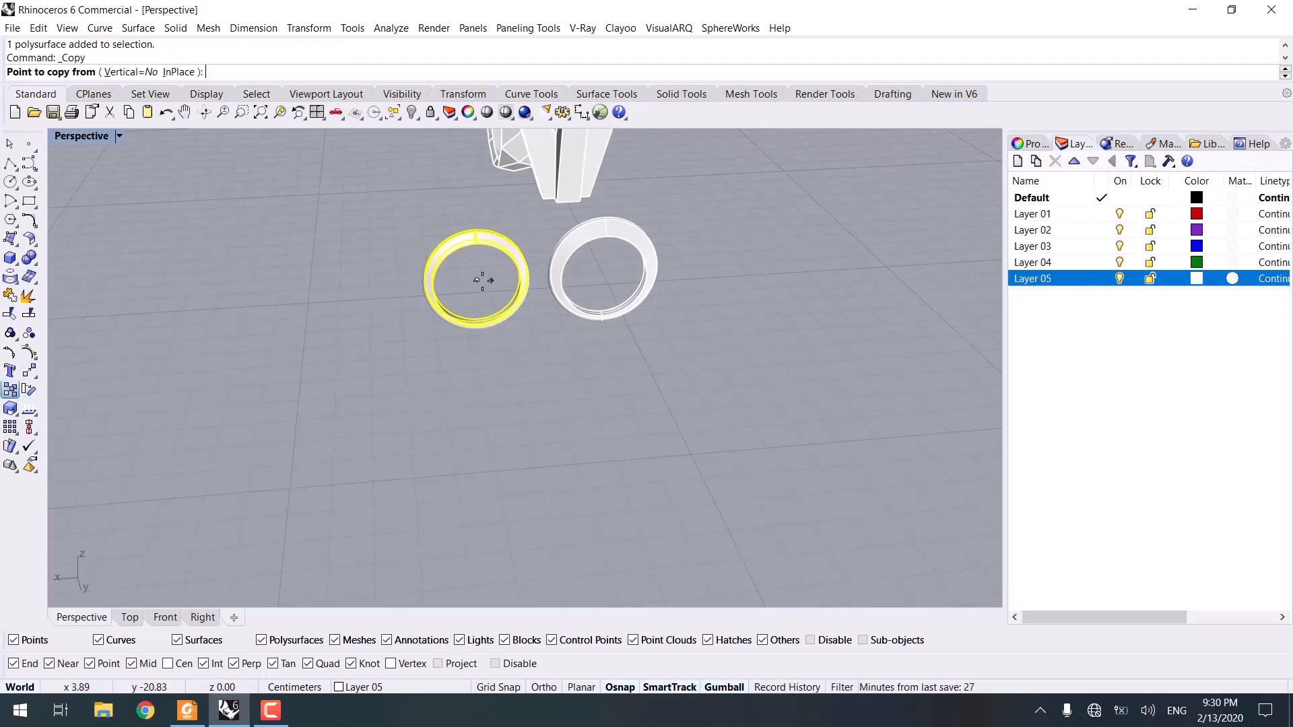
{"action": "left_click", "coordinate": [477, 279]}
{"action": "type", "text": "0"}
{"action": "key", "text": "Return"}
{"action": "scroll", "coordinate": [528, 398], "scroll_direction": "down", "scroll_amount": 3}
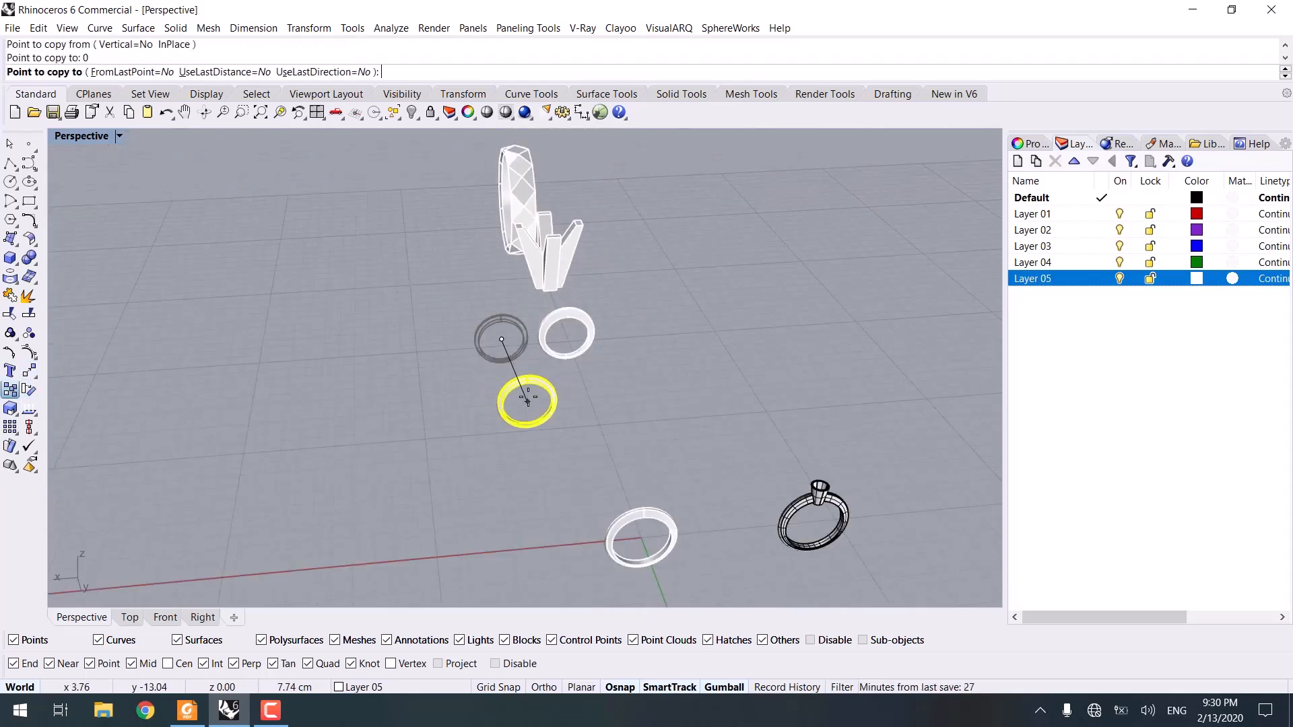
{"action": "right_click", "coordinate": [527, 402]}
{"action": "left_click", "coordinate": [709, 388]}
Move the finished bezel ring onto Layer 05.
{"action": "scroll", "coordinate": [821, 415], "scroll_direction": "down", "scroll_amount": 4}
{"action": "left_click", "coordinate": [753, 441]}
{"action": "right_click", "coordinate": [1069, 273]}
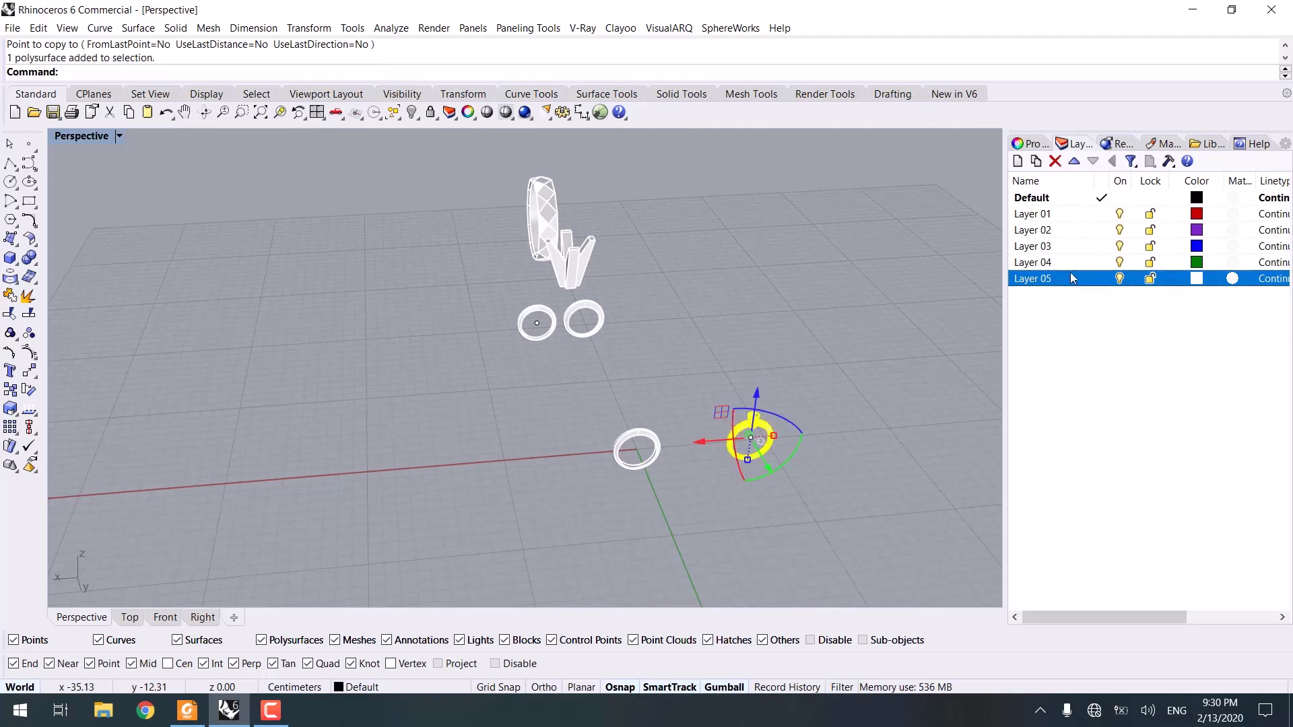
{"action": "right_click", "coordinate": [1068, 275]}
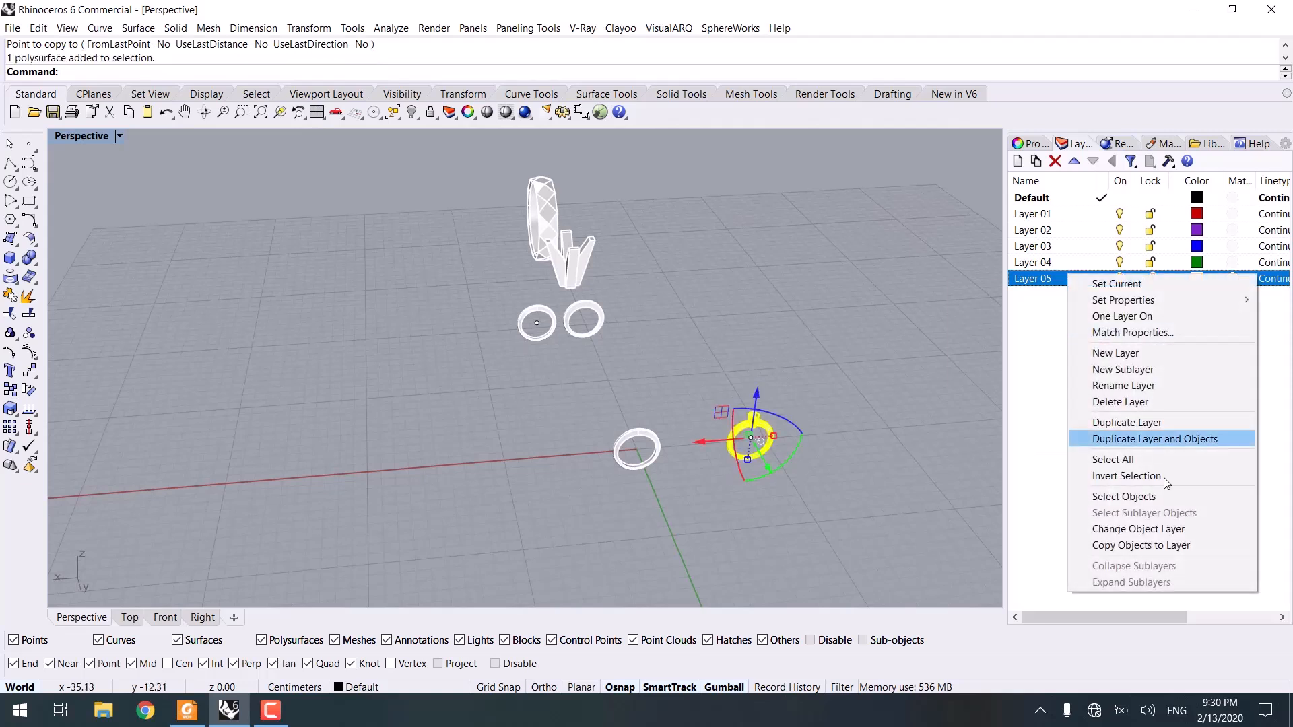
{"action": "left_click", "coordinate": [1144, 528]}
Move the copied band at the origin onto Layer 02 and turn off Layer 05.
{"action": "left_click_drag", "start_coordinate": [565, 420], "coordinate": [567, 420]}
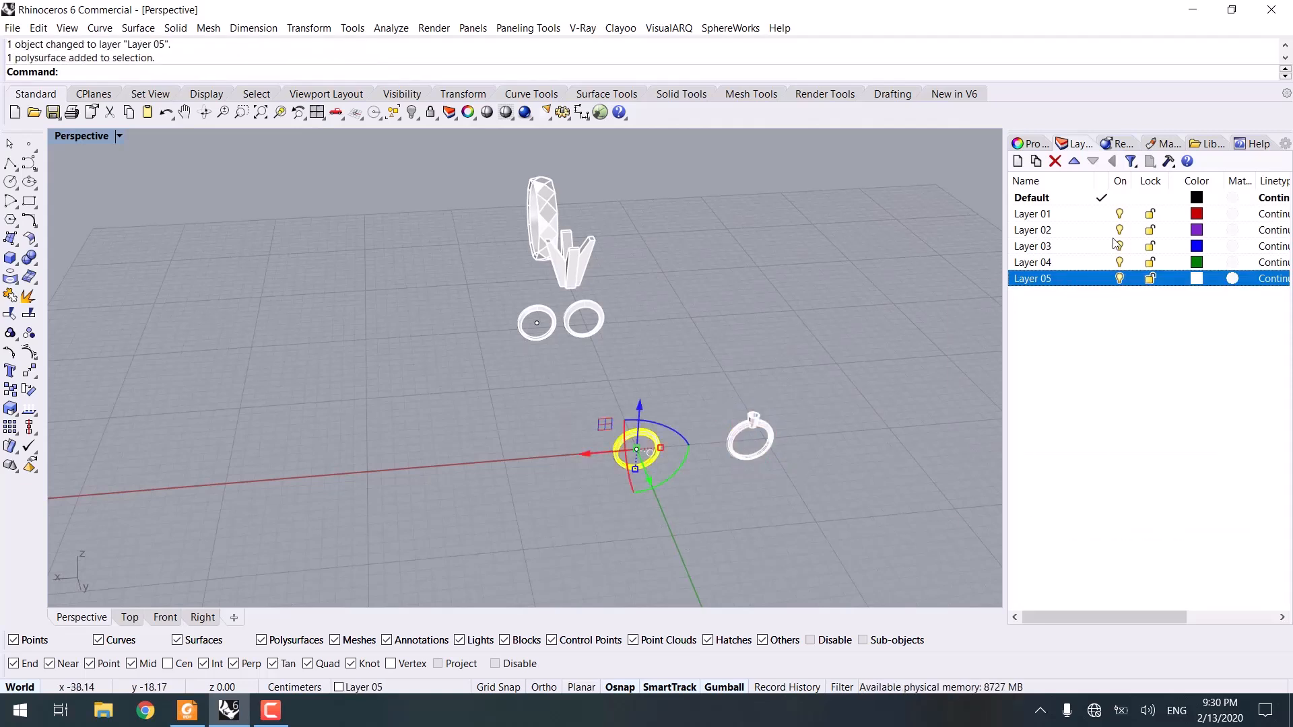
{"action": "right_click", "coordinate": [1056, 232]}
{"action": "left_click", "coordinate": [1114, 482]}
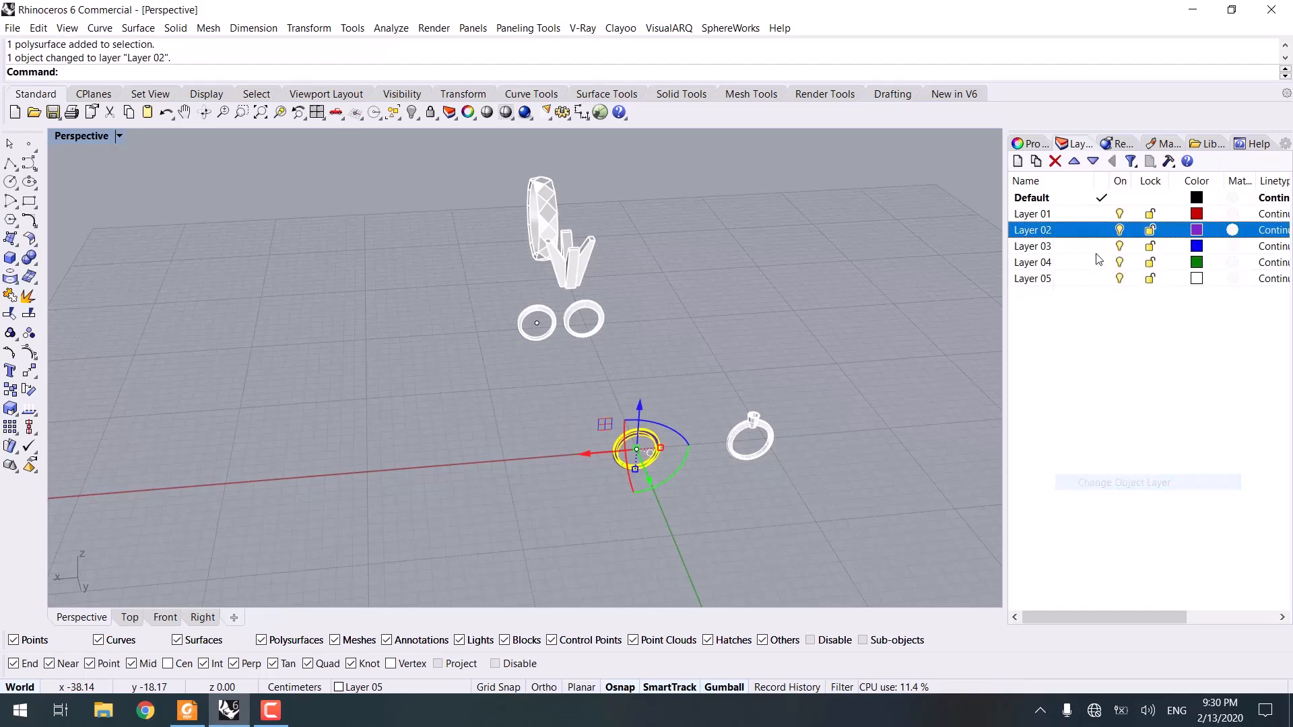
{"action": "left_click", "coordinate": [1119, 279]}
{"action": "scroll", "coordinate": [662, 475], "scroll_direction": "up", "scroll_amount": 5}
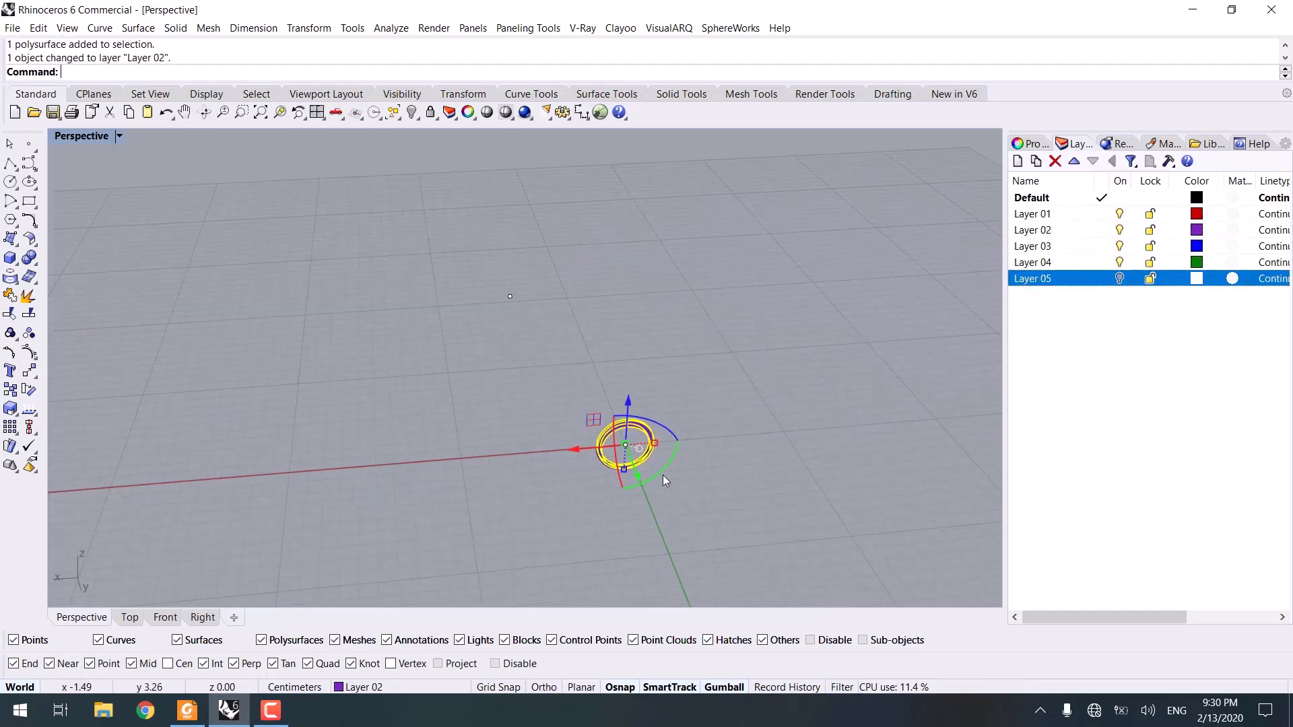
Switch to Jewelry.pdf in Foxit Reader to check the square-bezel ring reference, and return to the Rhino model.
{"action": "left_click", "coordinate": [187, 710]}
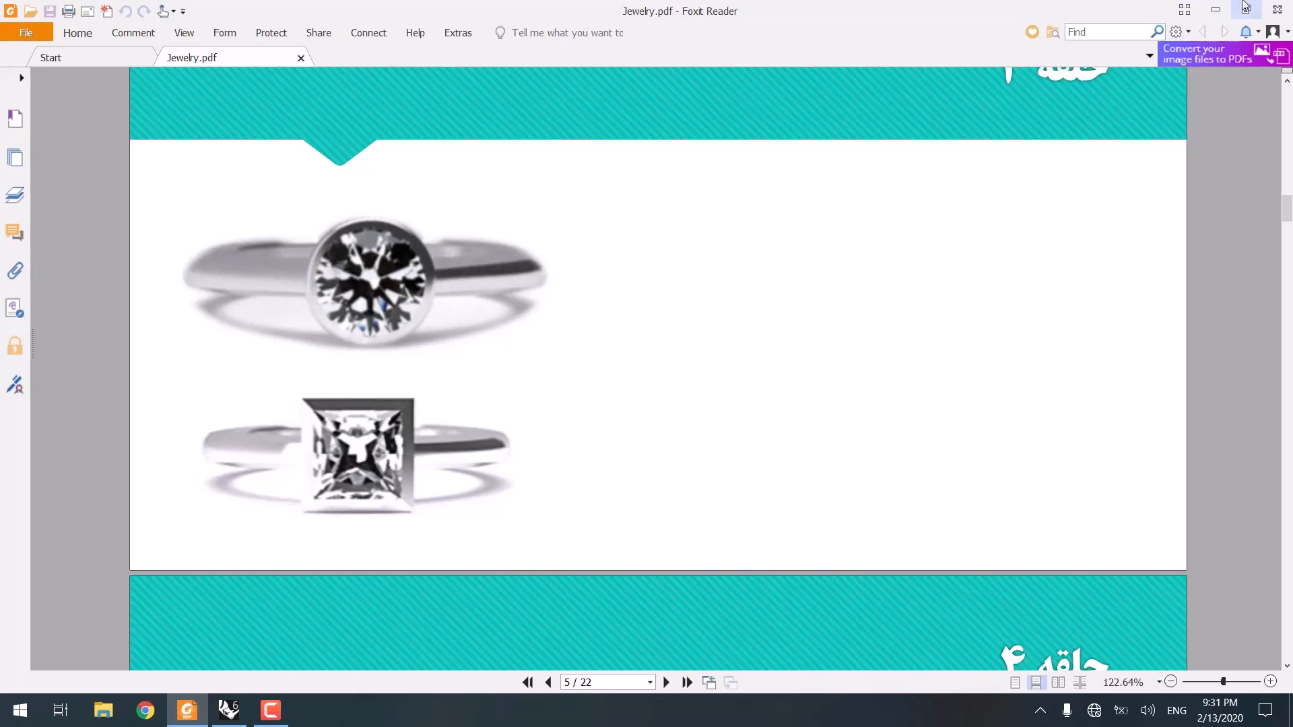
{"action": "left_click", "coordinate": [1214, 9]}
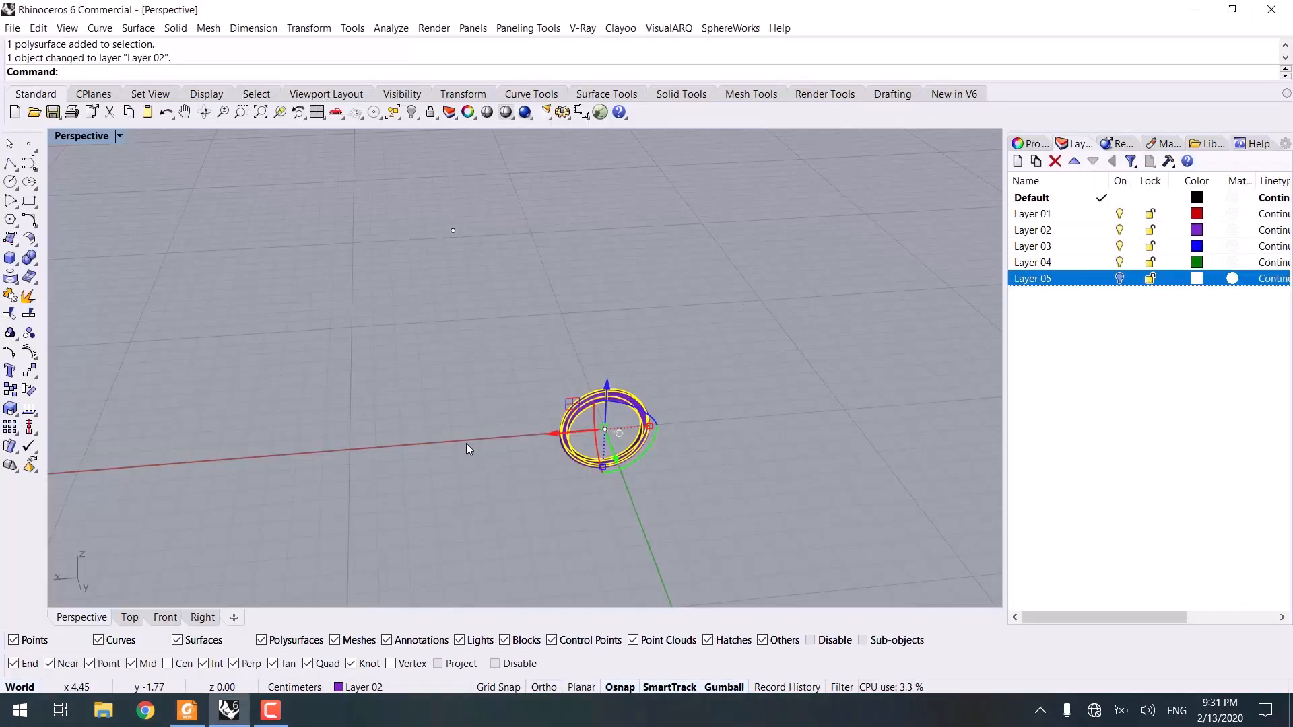
{"action": "left_click", "coordinate": [935, 297]}
{"action": "scroll", "coordinate": [592, 405], "scroll_direction": "up", "scroll_amount": 7}
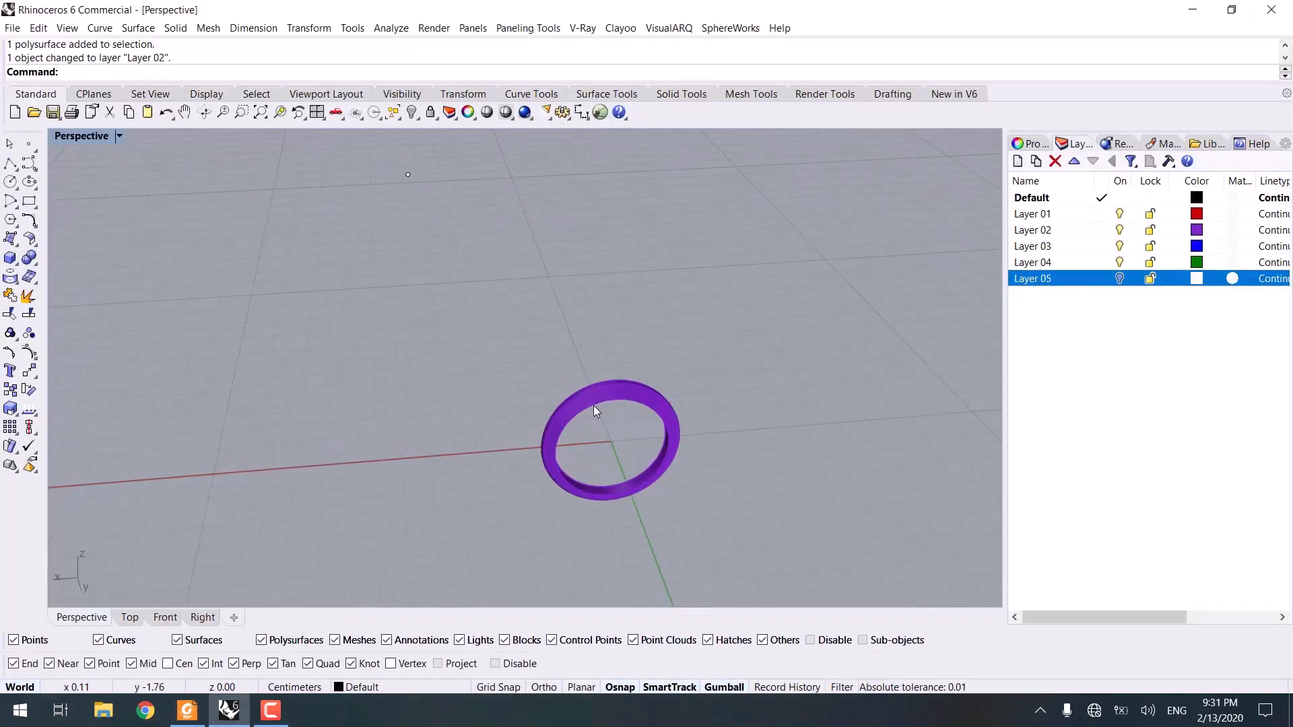
Draw a square about 0.54 cm wide centred on the origin with the Rectangle Center option.
{"action": "left_click", "coordinate": [29, 200]}
{"action": "left_click", "coordinate": [214, 72]}
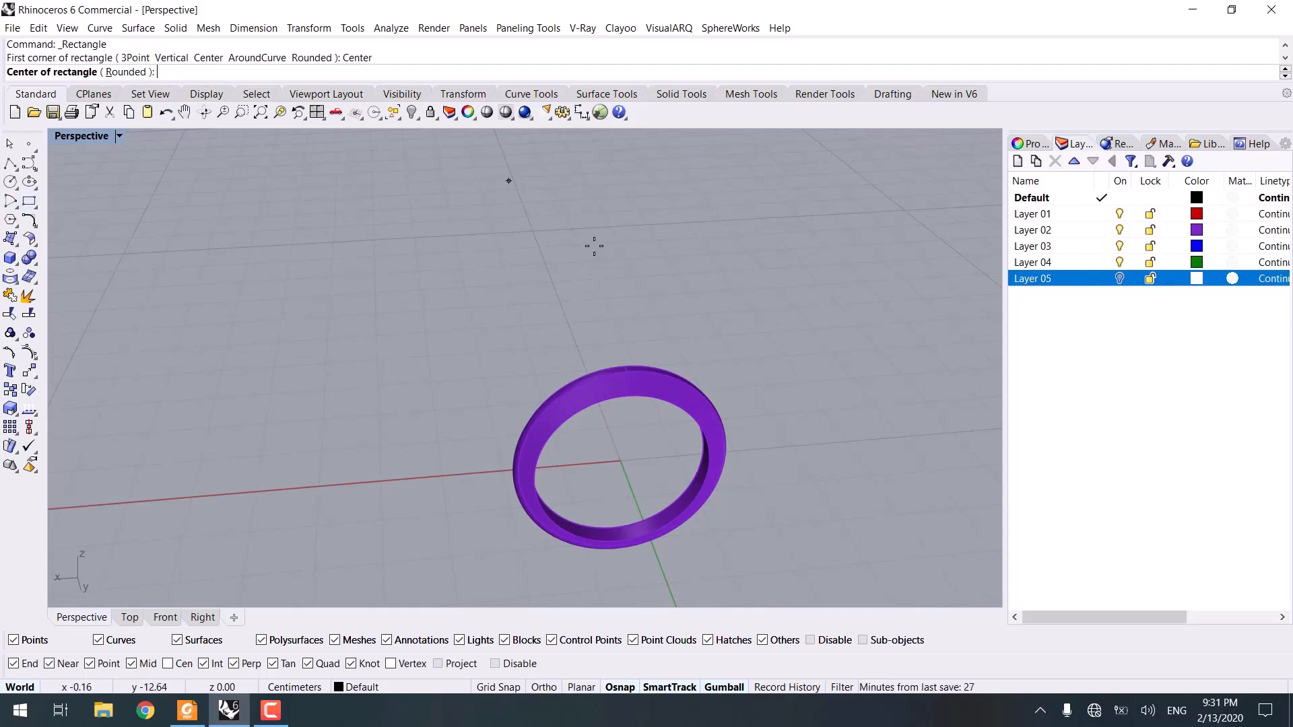
{"action": "type", "text": "0"}
{"action": "key", "text": "Return"}
{"action": "scroll", "coordinate": [635, 463], "scroll_direction": "up", "scroll_amount": 5}
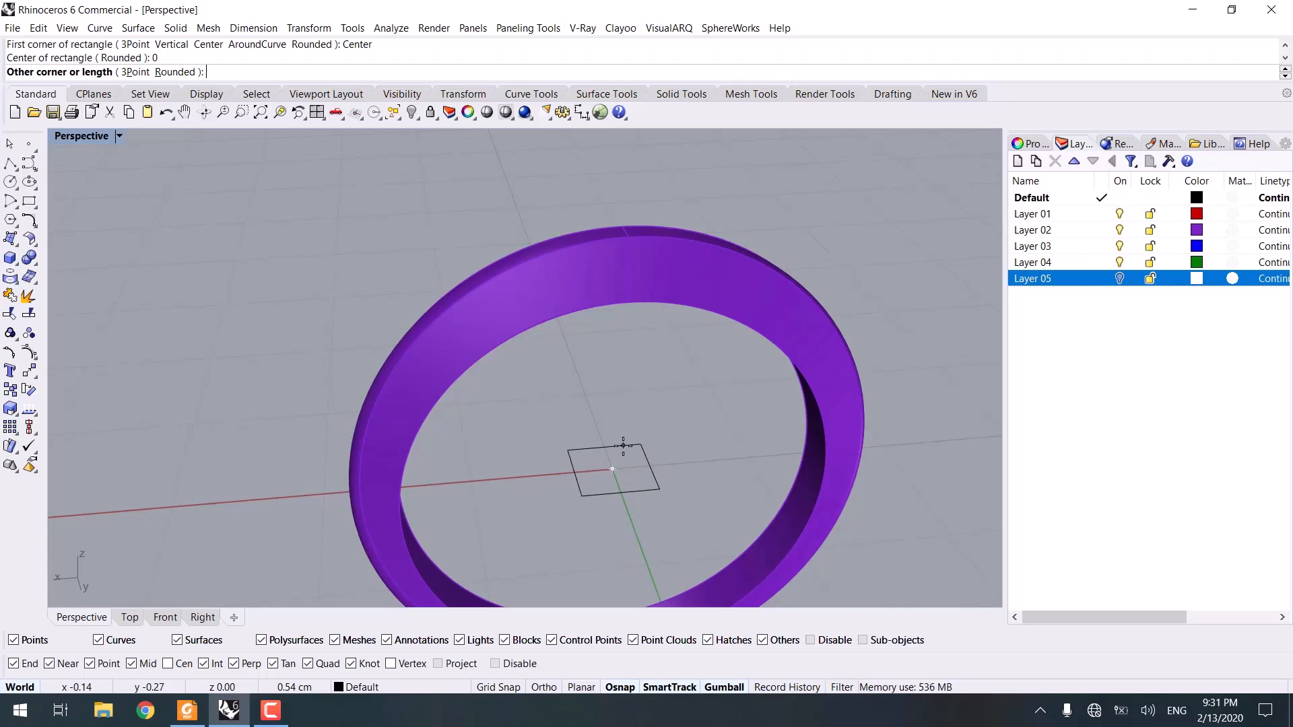
{"action": "left_click", "coordinate": [625, 445]}
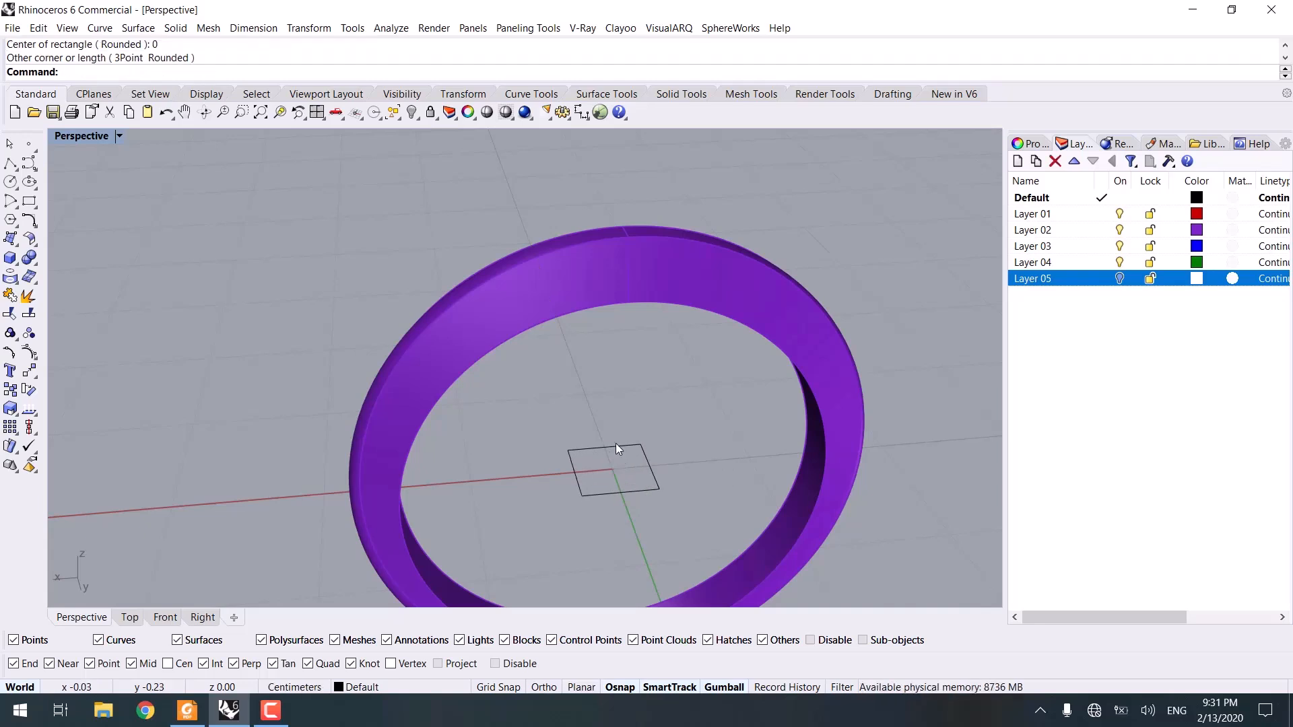
Raise the square vertically from the origin to just above the top of the band.
{"action": "left_click", "coordinate": [615, 444]}
{"action": "scroll", "coordinate": [586, 451], "scroll_direction": "down", "scroll_amount": 3}
{"action": "left_click_drag", "start_coordinate": [582, 445], "coordinate": [581, 269]}
{"action": "right_click_drag", "start_coordinate": [578, 333], "coordinate": [625, 331]}
{"action": "key", "text": "Return"}
{"action": "key", "text": "Escape"}
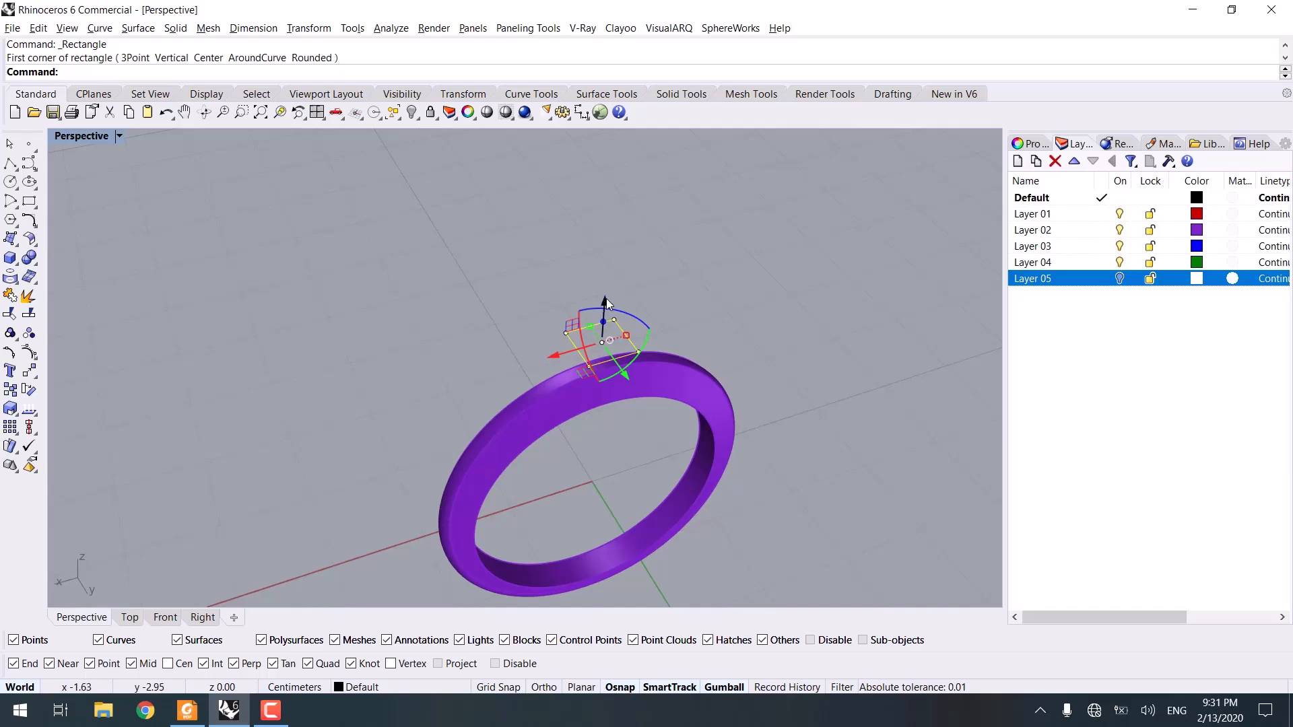
Duplicate the square down to the band's inner edge, scale the copy smaller, and adjust its height.
{"action": "left_click_drag", "start_coordinate": [606, 303], "coordinate": [612, 375]}
{"action": "right_click_drag", "start_coordinate": [612, 375], "coordinate": [566, 401]}
{"action": "scroll", "coordinate": [566, 401], "scroll_direction": "up", "scroll_amount": 3}
{"action": "mouse_move", "coordinate": [527, 313]}
{"action": "left_mouse_down"}
{"action": "mouse_move", "coordinate": [579, 334]}
{"action": "mouse_move", "coordinate": [549, 321]}
{"action": "left_mouse_up"}
{"action": "scroll", "coordinate": [578, 336], "scroll_direction": "up", "scroll_amount": 3}
{"action": "left_click_drag", "start_coordinate": [498, 282], "coordinate": [498, 265]}
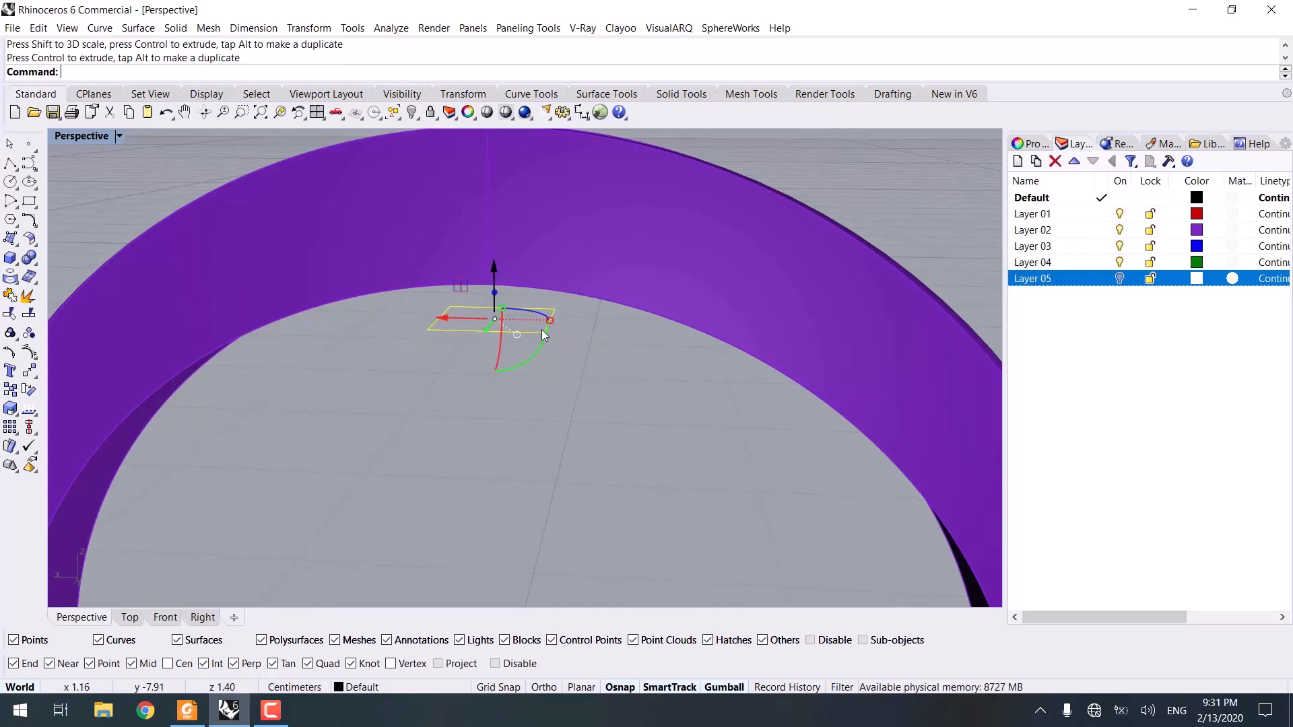
Loft the two squares above and inside the band into a tapered square bezel.
{"action": "left_click", "coordinate": [538, 364]}
{"action": "scroll", "coordinate": [495, 444], "scroll_direction": "down", "scroll_amount": 6}
{"action": "mouse_move", "coordinate": [493, 447]}
{"action": "right_mouse_down"}
{"action": "mouse_move", "coordinate": [540, 431]}
{"action": "mouse_move", "coordinate": [489, 448]}
{"action": "right_mouse_up"}
{"action": "left_click_drag", "start_coordinate": [488, 449], "coordinate": [601, 246]}
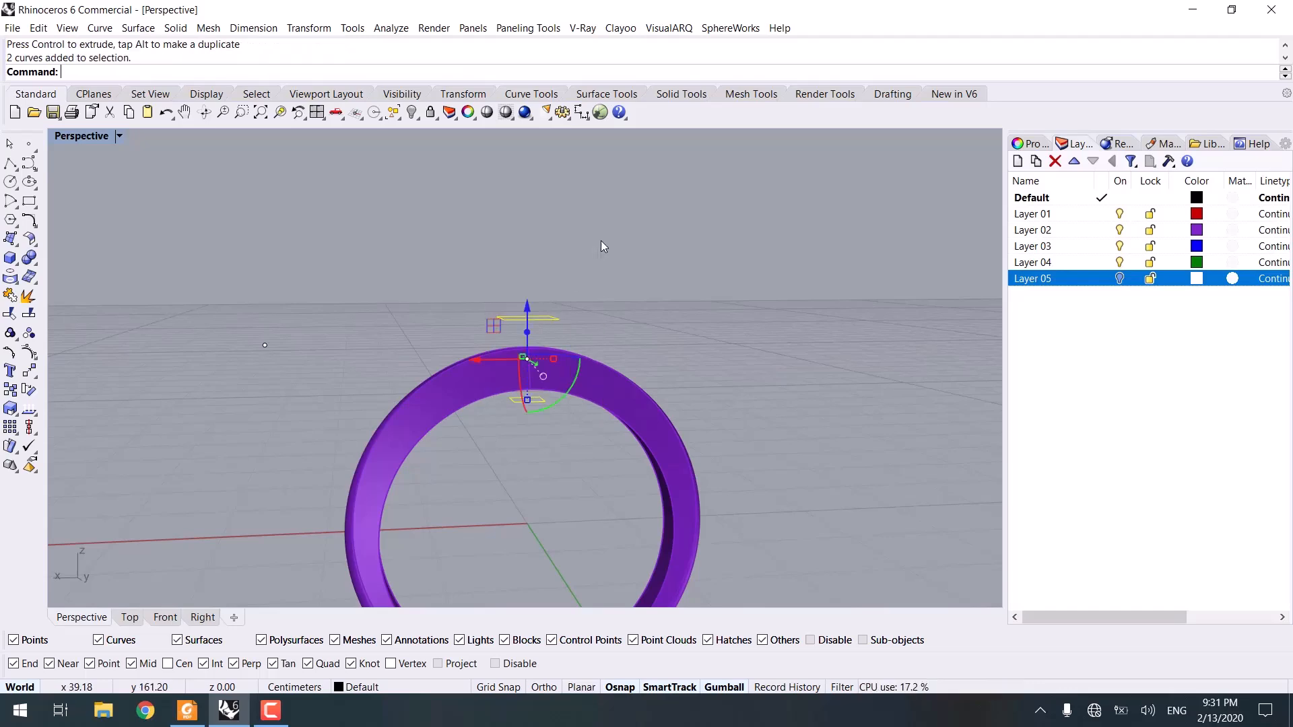
{"action": "type", "text": "oft"}
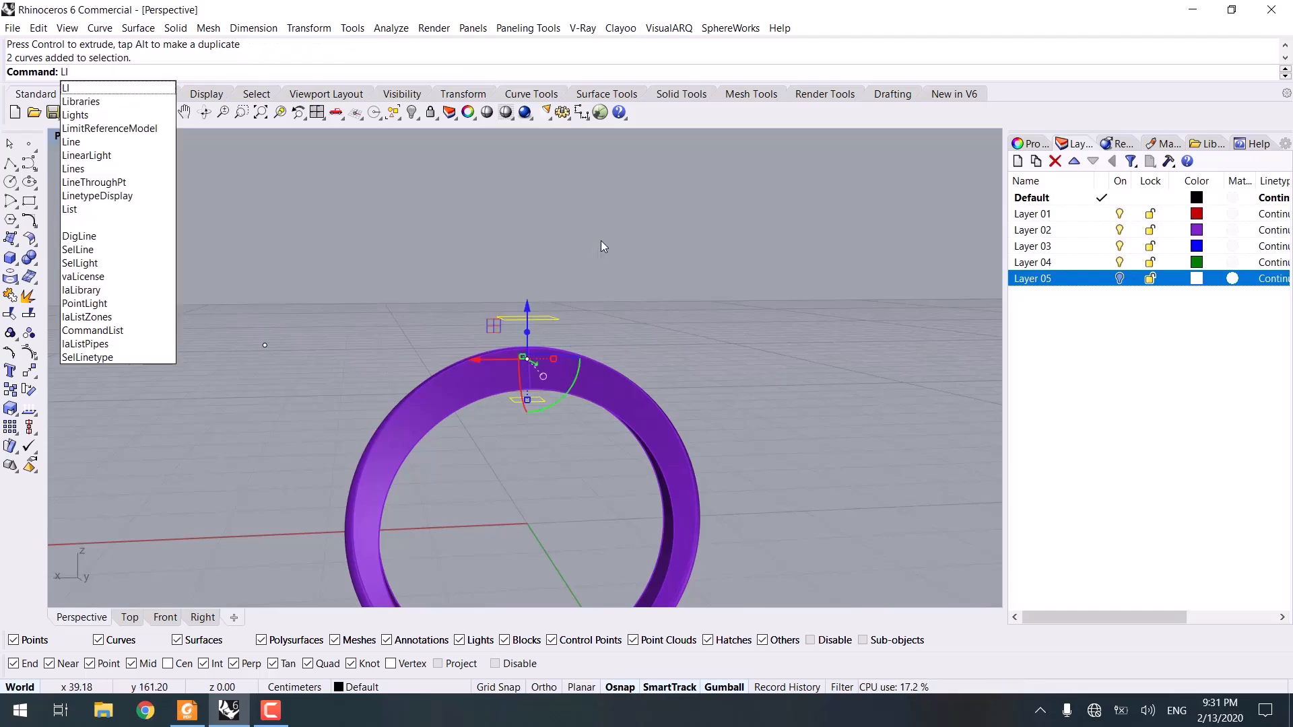
{"action": "key", "text": "Return"}
{"action": "right_click_drag", "start_coordinate": [608, 303], "coordinate": [551, 446]}
{"action": "key", "text": "Return"}
{"action": "right_click_drag", "start_coordinate": [450, 484], "coordinate": [547, 456]}
{"action": "key", "text": "Return"}
{"action": "scroll", "coordinate": [559, 397], "scroll_direction": "up", "scroll_amount": 3}
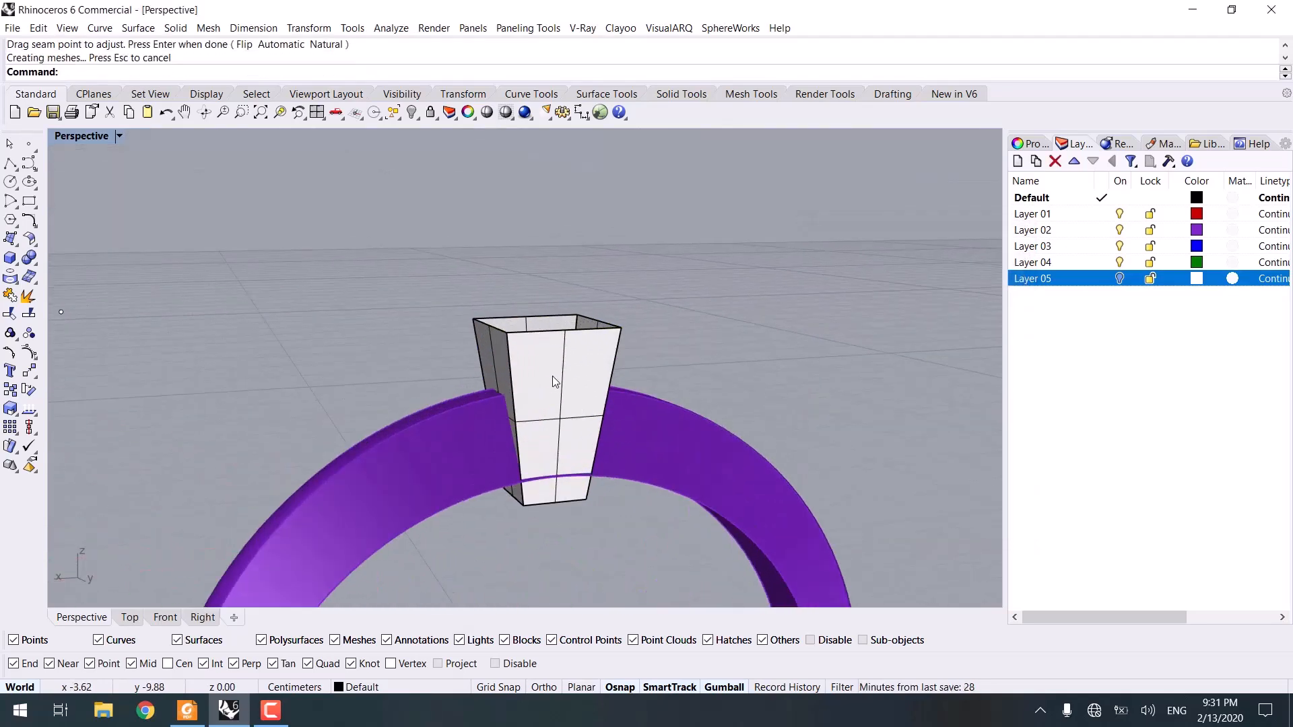
Offset the tapered bezel surface into a solid with a distance of 0.07 cm and sharp corners.
{"action": "left_click", "coordinate": [552, 376]}
{"action": "key", "text": "Return"}
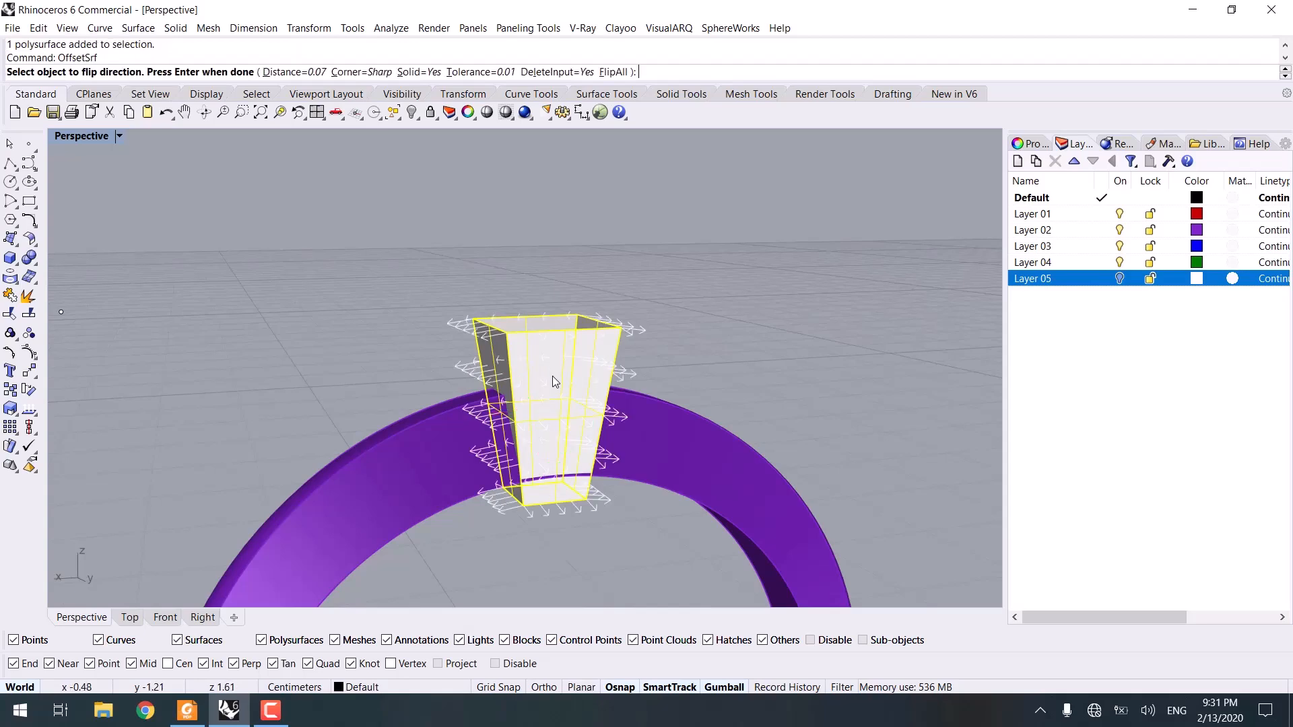
{"action": "right_click_drag", "start_coordinate": [471, 156], "coordinate": [350, 201]}
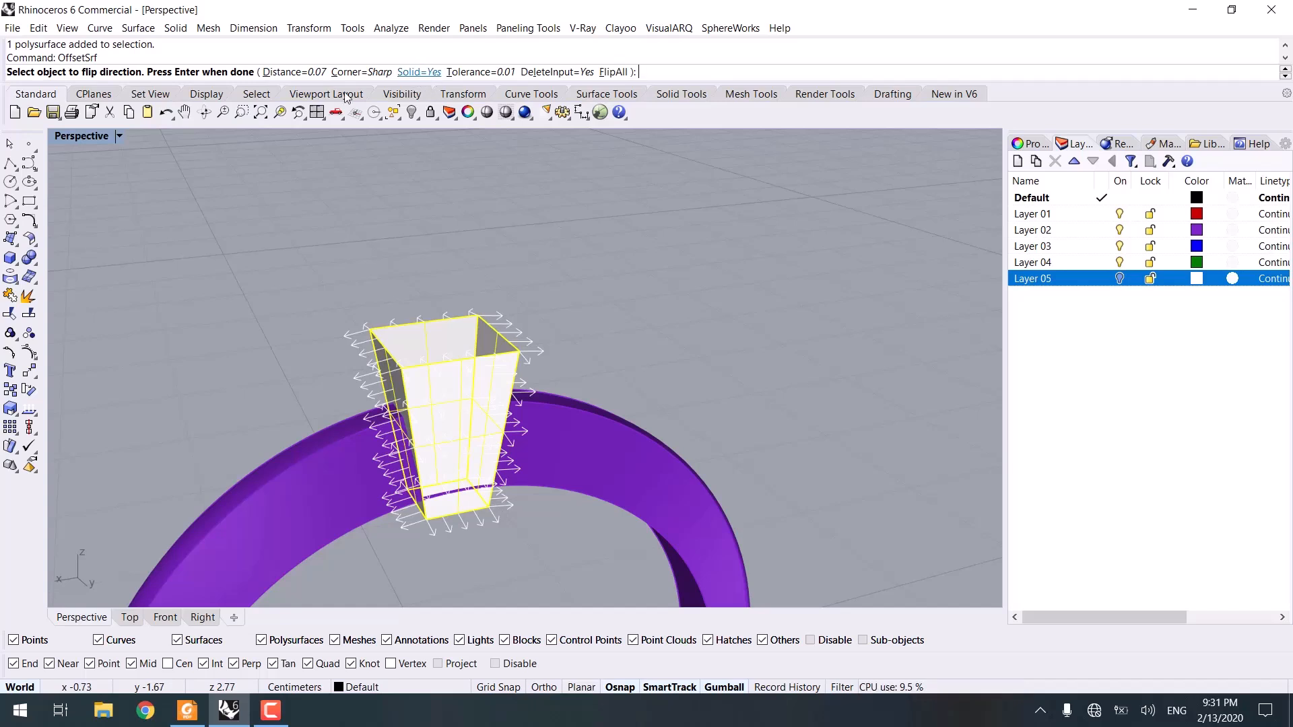
{"action": "right_click", "coordinate": [624, 248]}
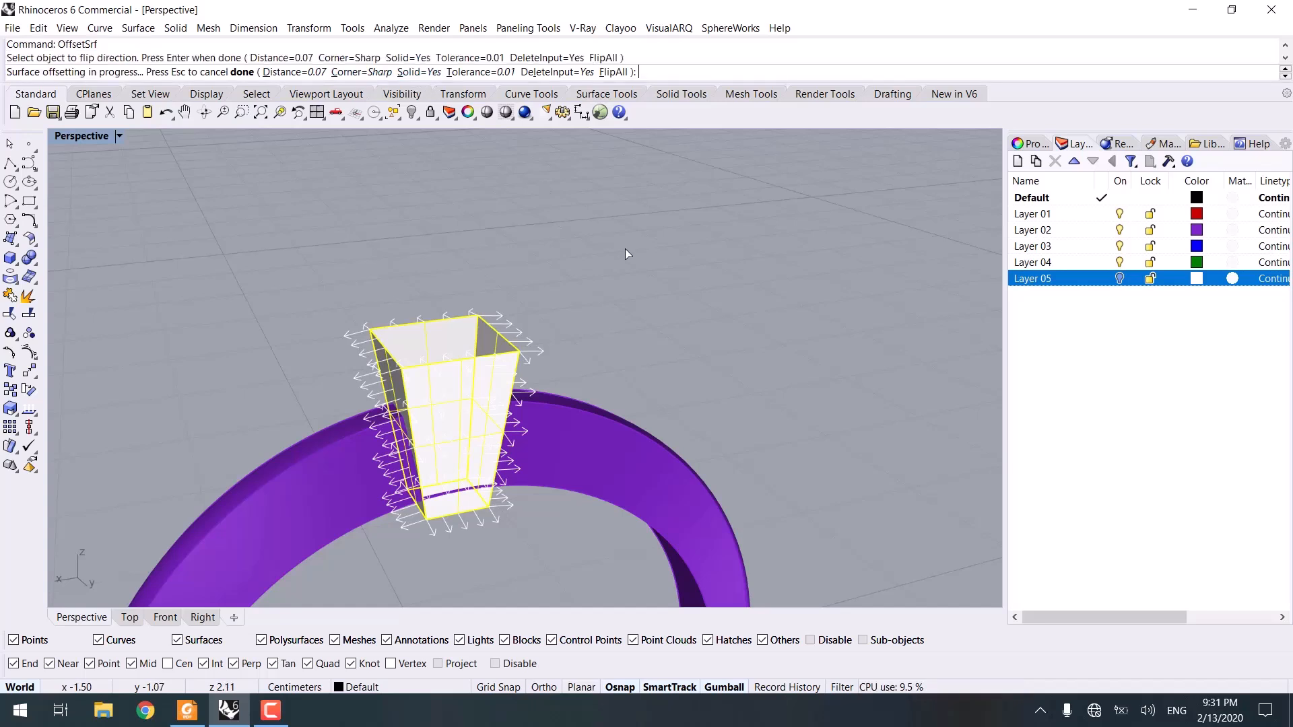
{"action": "left_click", "coordinate": [631, 296]}
{"action": "scroll", "coordinate": [555, 412], "scroll_direction": "down", "scroll_amount": 5}
{"action": "right_click_drag", "start_coordinate": [553, 417], "coordinate": [372, 381]}
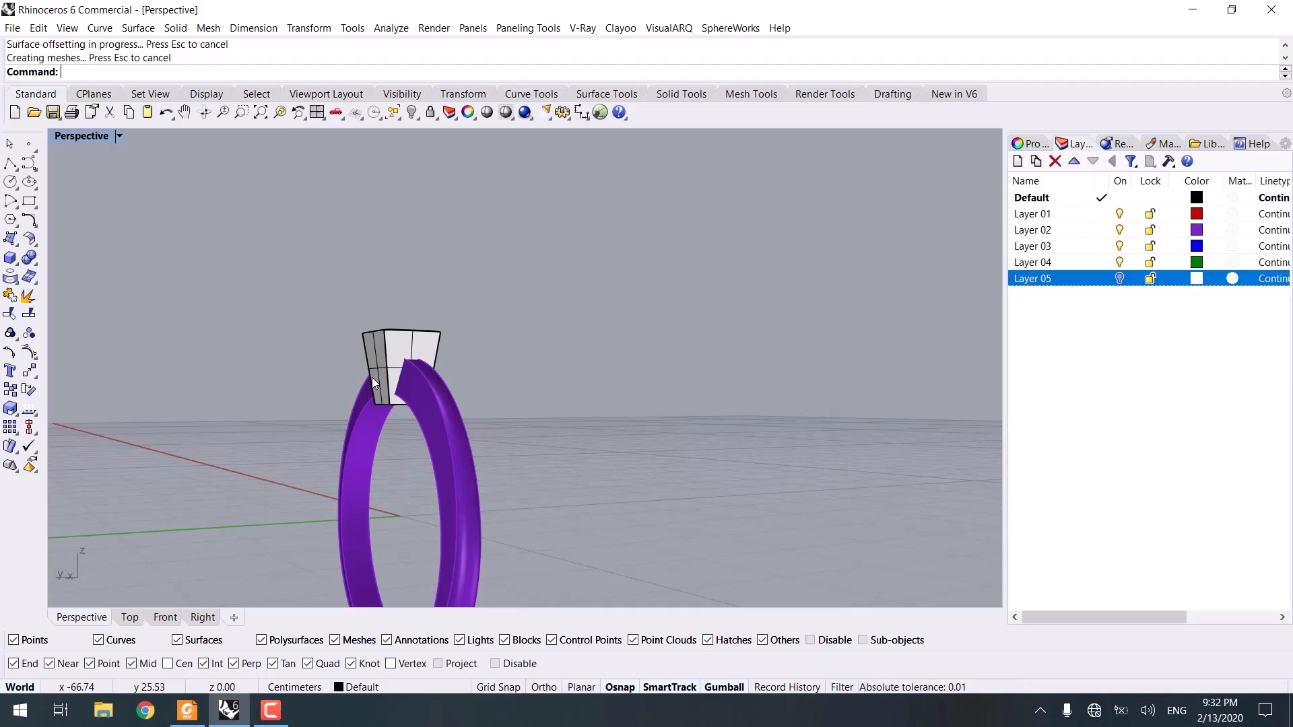
Subtract the square bezel from the band with Boolean Difference, keeping the bezel with DeleteInput=No.
{"action": "right_click_drag", "start_coordinate": [373, 377], "coordinate": [512, 356]}
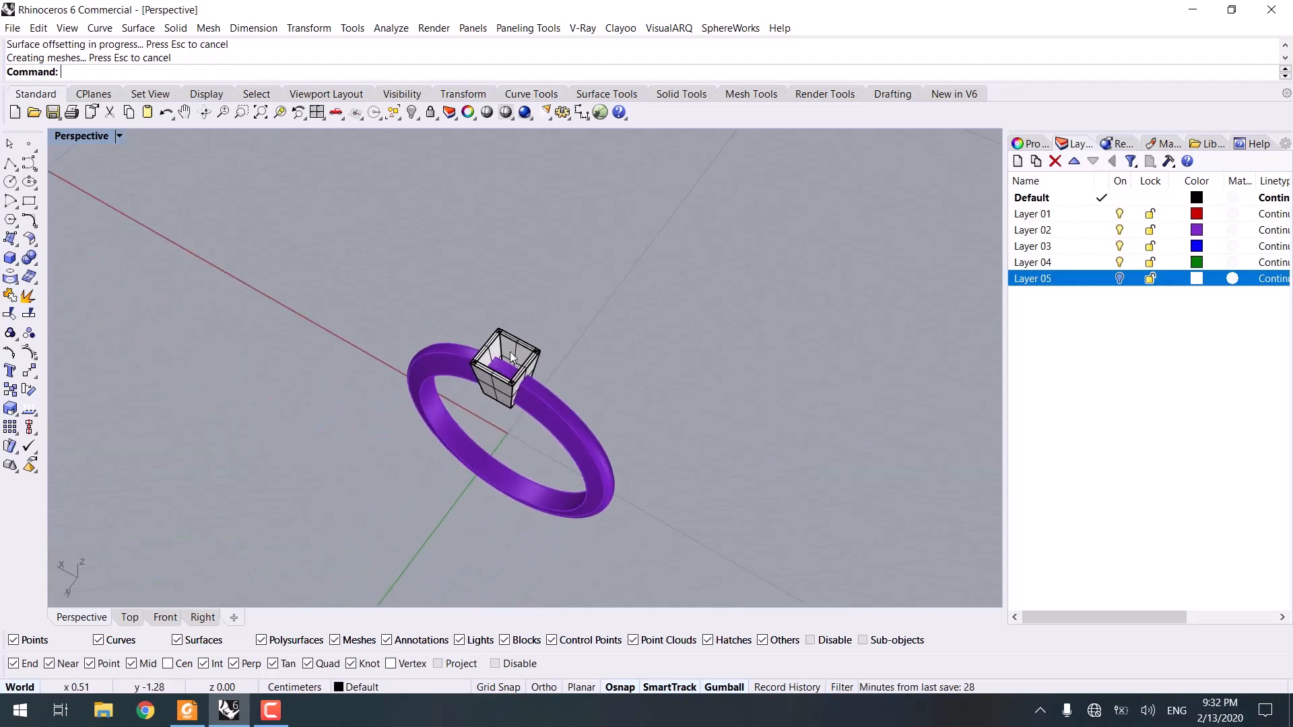
{"action": "scroll", "coordinate": [512, 357], "scroll_direction": "up", "scroll_amount": 2}
{"action": "left_click", "coordinate": [37, 261]}
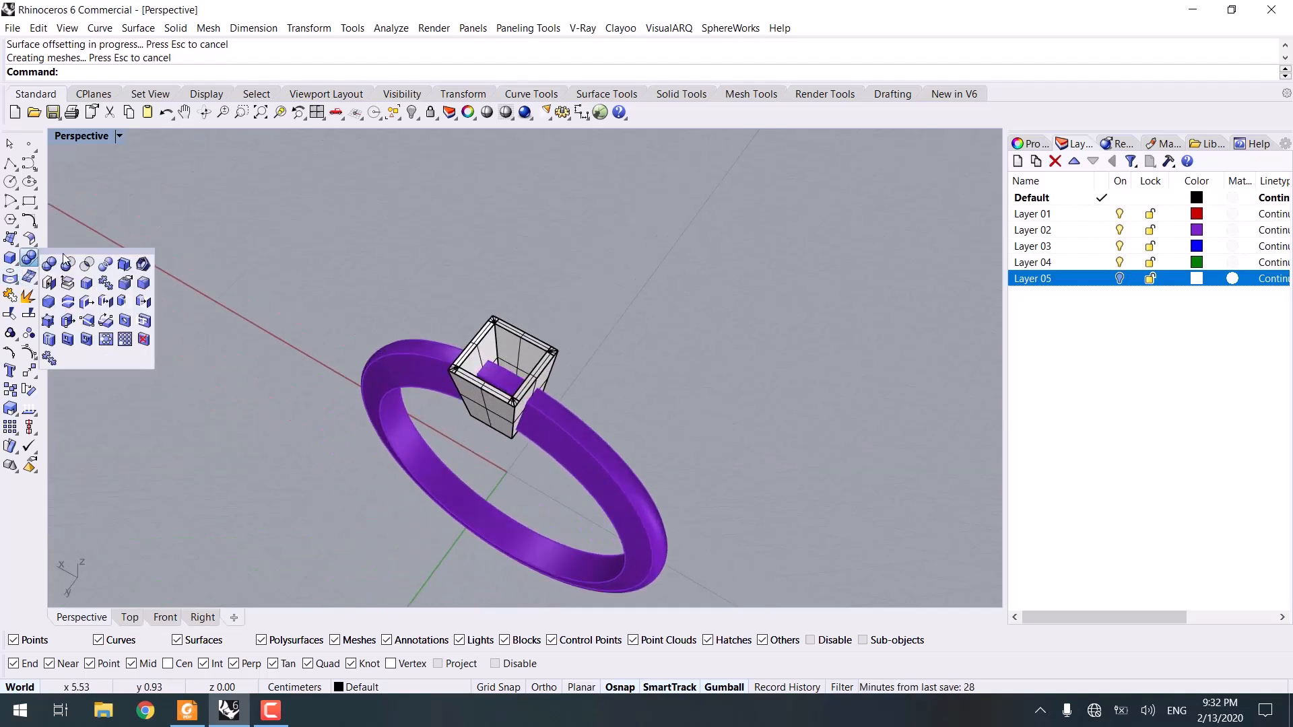
{"action": "left_click_drag", "start_coordinate": [65, 259], "coordinate": [114, 195]}
{"action": "left_click", "coordinate": [117, 214]}
{"action": "left_click", "coordinate": [413, 349]}
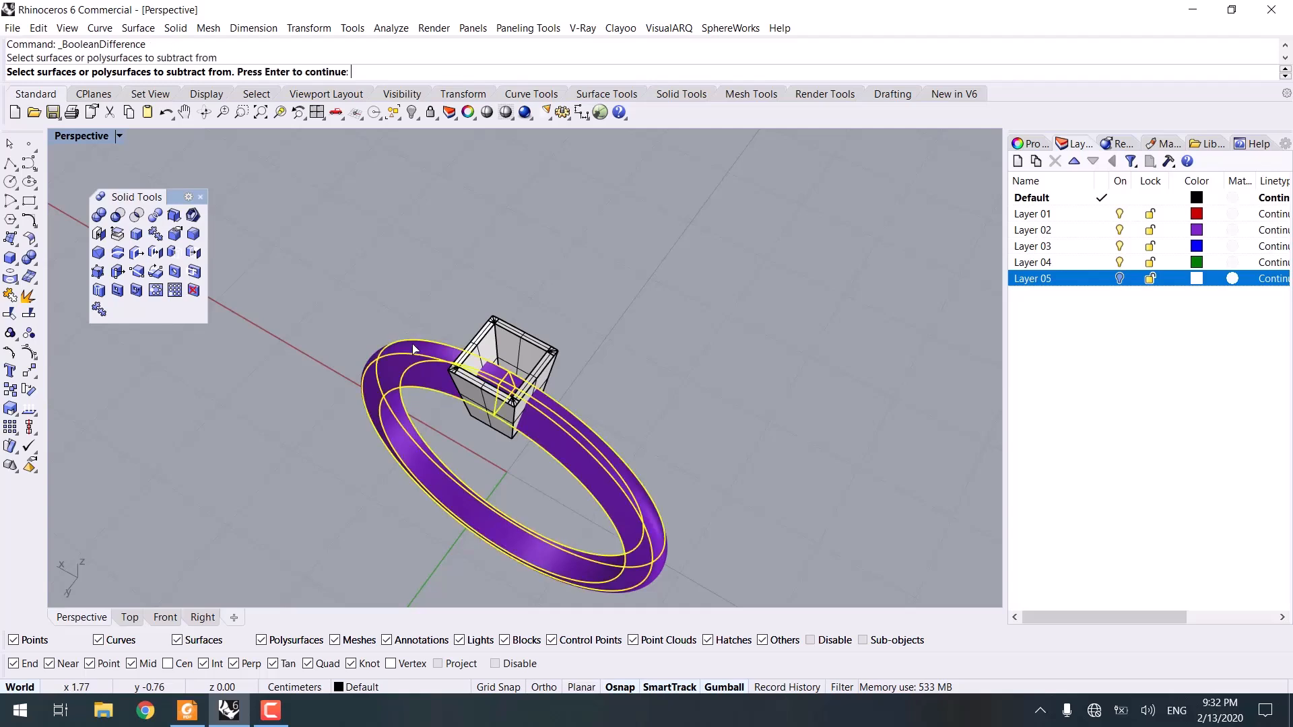
{"action": "key", "text": "Return"}
{"action": "left_click", "coordinate": [515, 345]}
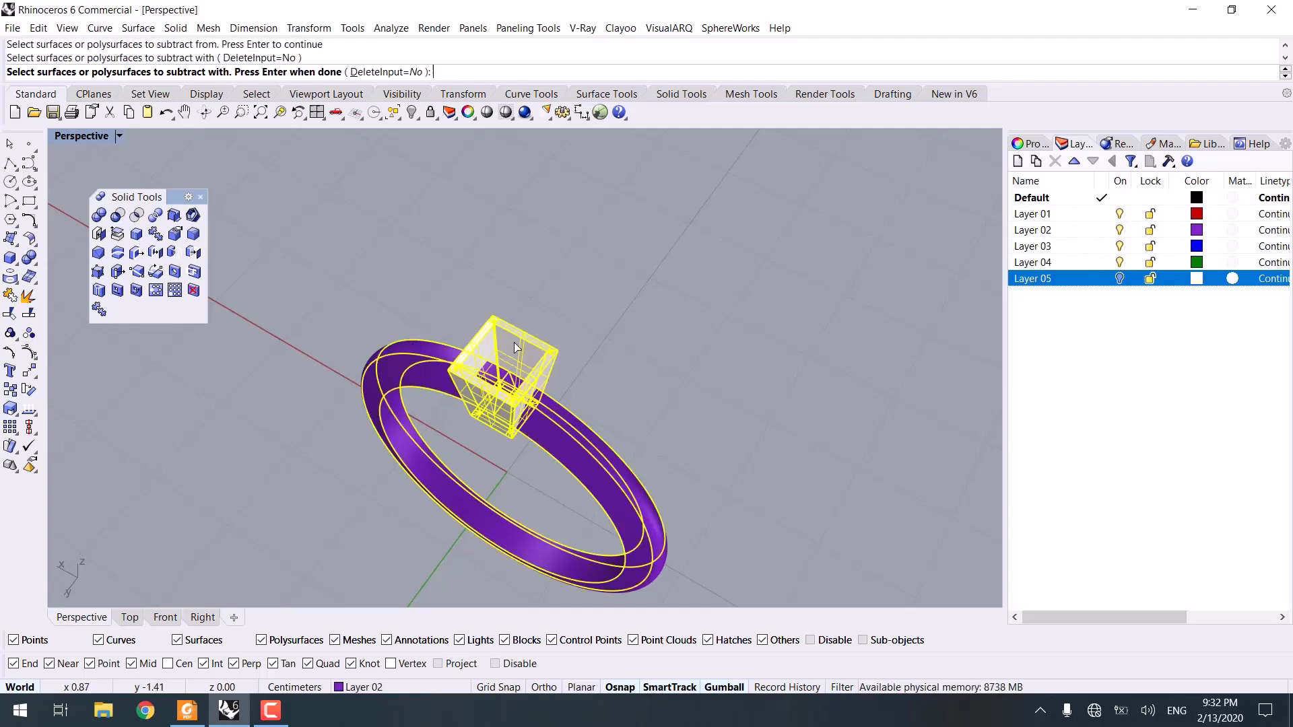
{"action": "key", "text": "Return"}
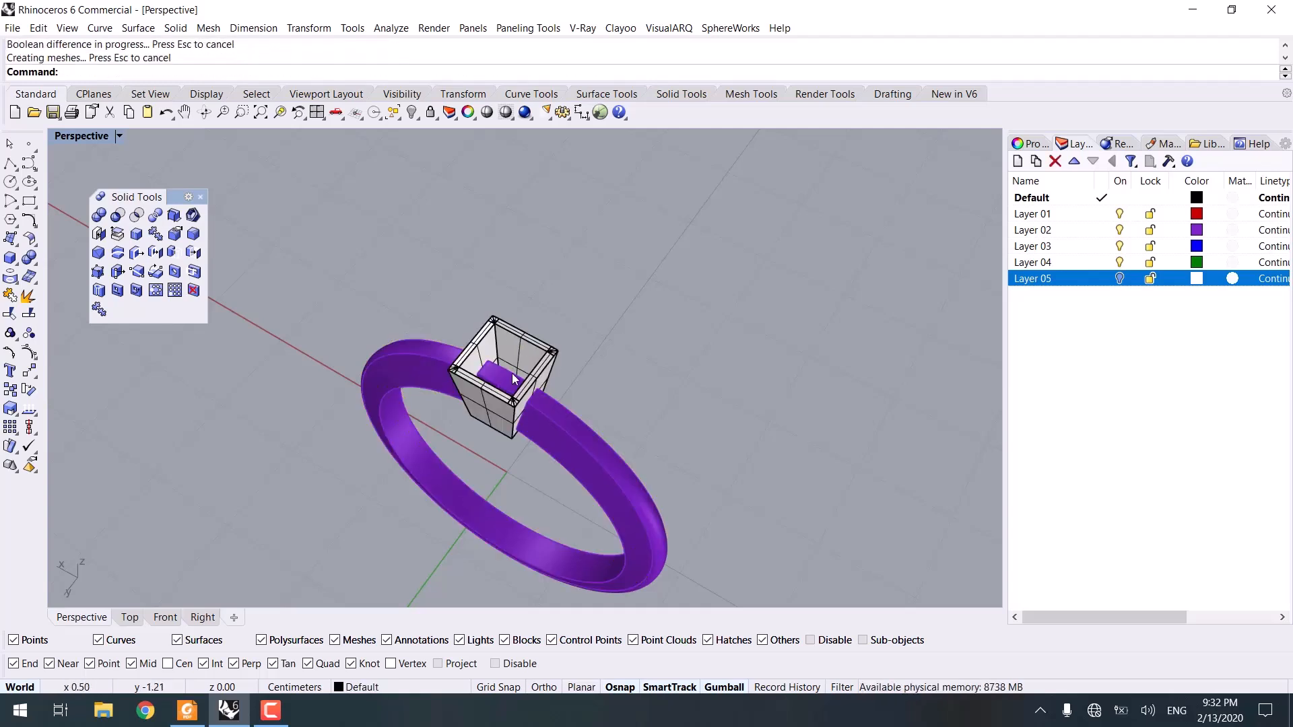
Delete the leftover piece of band inside the square bezel.
{"action": "scroll", "coordinate": [512, 384], "scroll_direction": "up", "scroll_amount": 3}
{"action": "left_click", "coordinate": [511, 391]}
{"action": "key", "text": "Delete"}
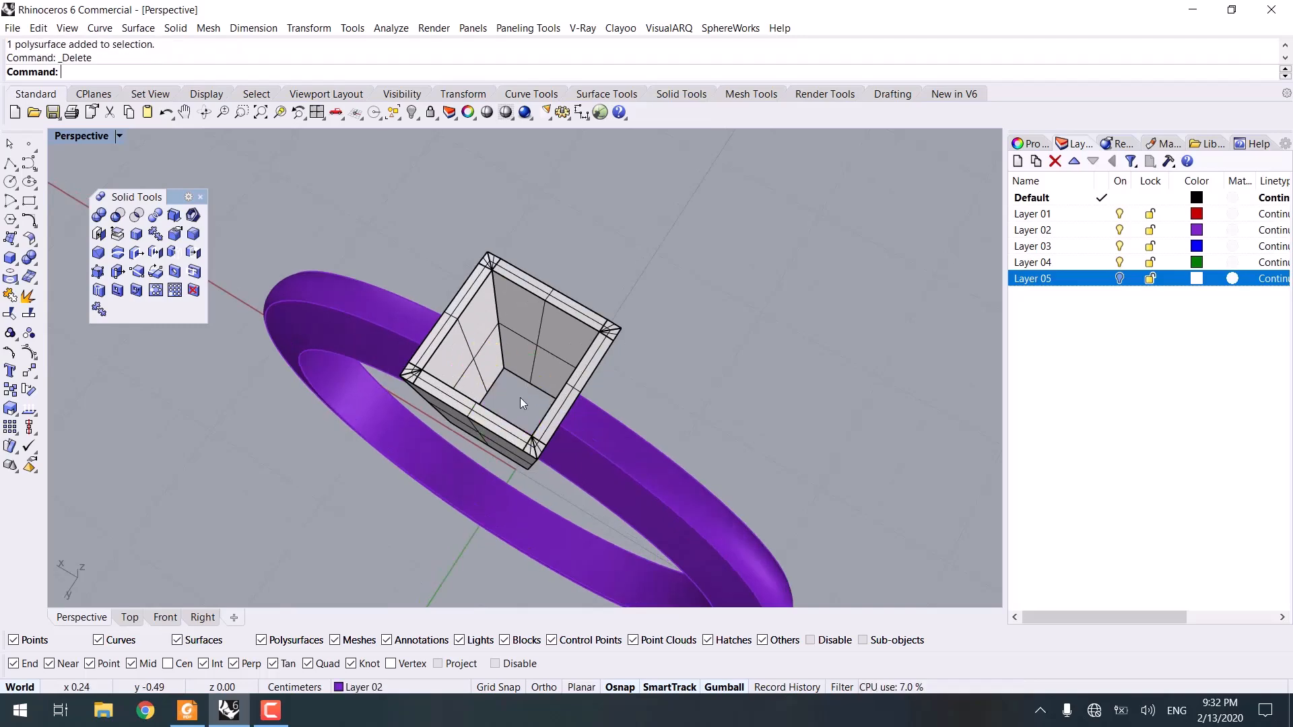
Move the neighbouring round-bezel ring to Layer 02 and hide Layer 05.
{"action": "right_click_drag", "start_coordinate": [520, 397], "coordinate": [897, 313]}
{"action": "scroll", "coordinate": [897, 312], "scroll_direction": "down", "scroll_amount": 6}
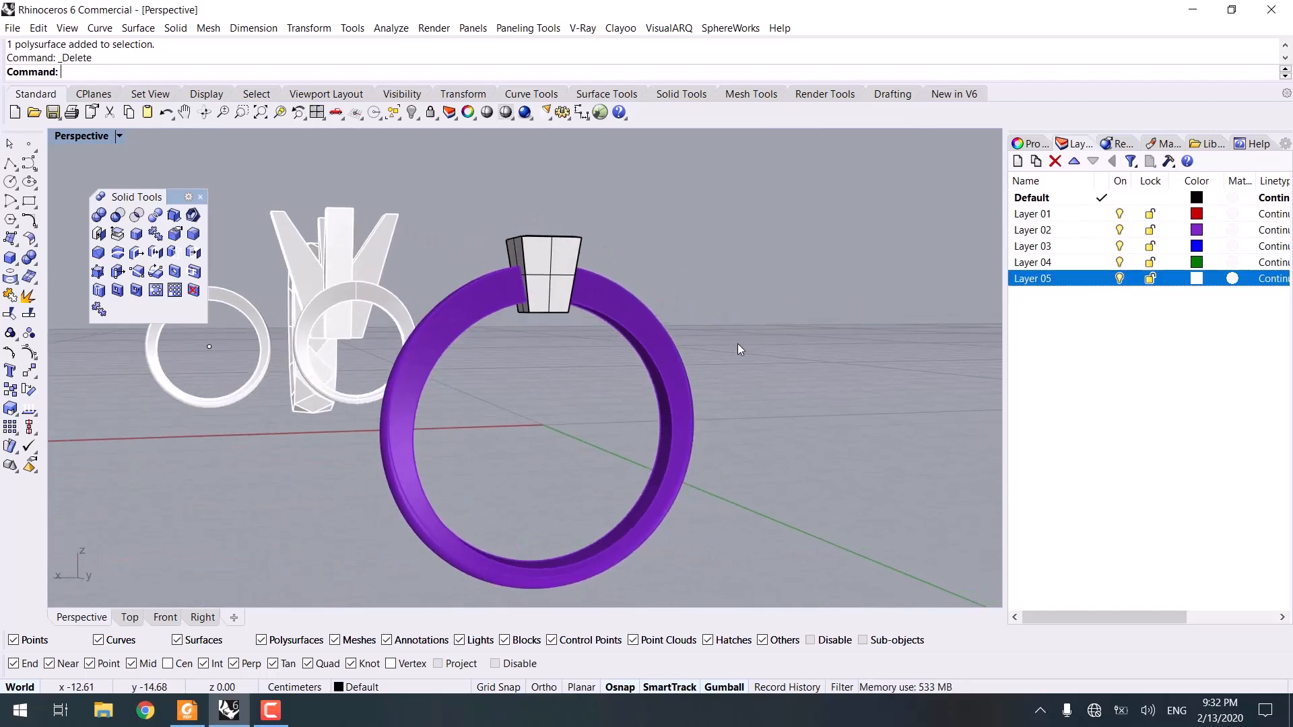
{"action": "scroll", "coordinate": [940, 333], "scroll_direction": "up", "scroll_amount": 8}
{"action": "scroll", "coordinate": [849, 338], "scroll_direction": "down", "scroll_amount": 8}
{"action": "scroll", "coordinate": [544, 347], "scroll_direction": "up", "scroll_amount": 6}
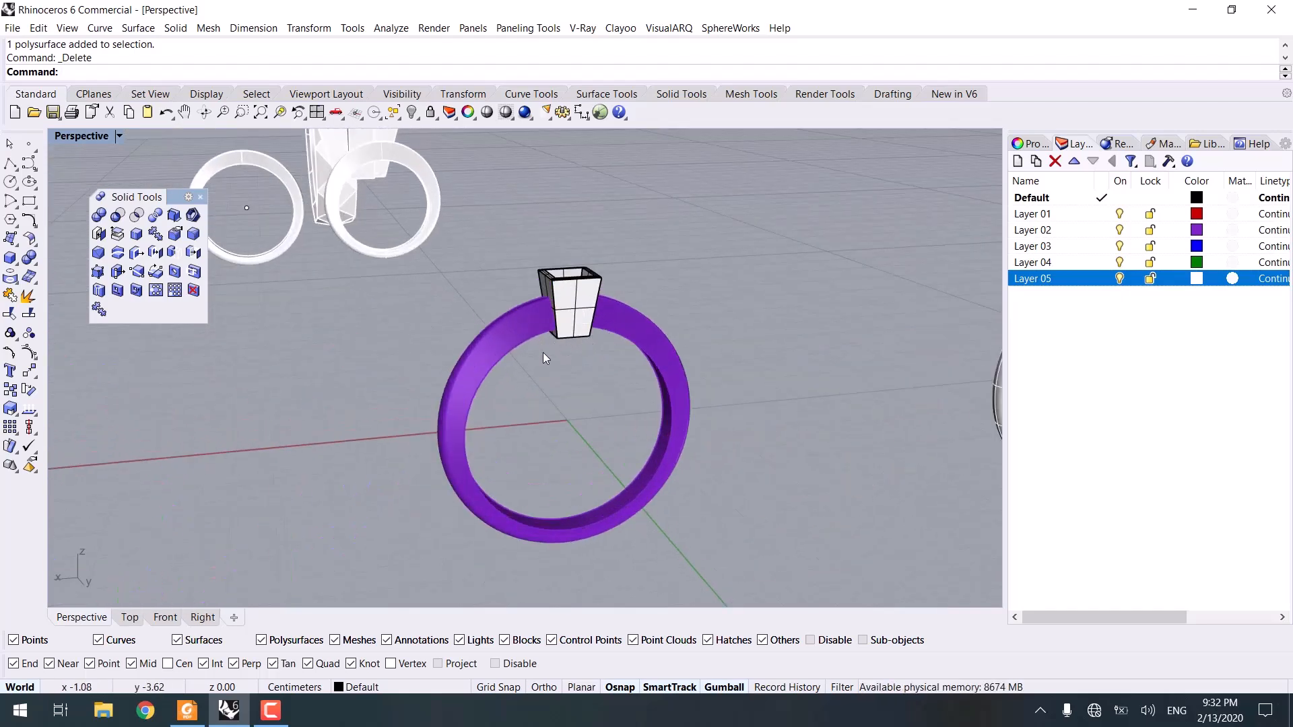
{"action": "scroll", "coordinate": [513, 389], "scroll_direction": "down", "scroll_amount": 5}
{"action": "left_click", "coordinate": [740, 418]}
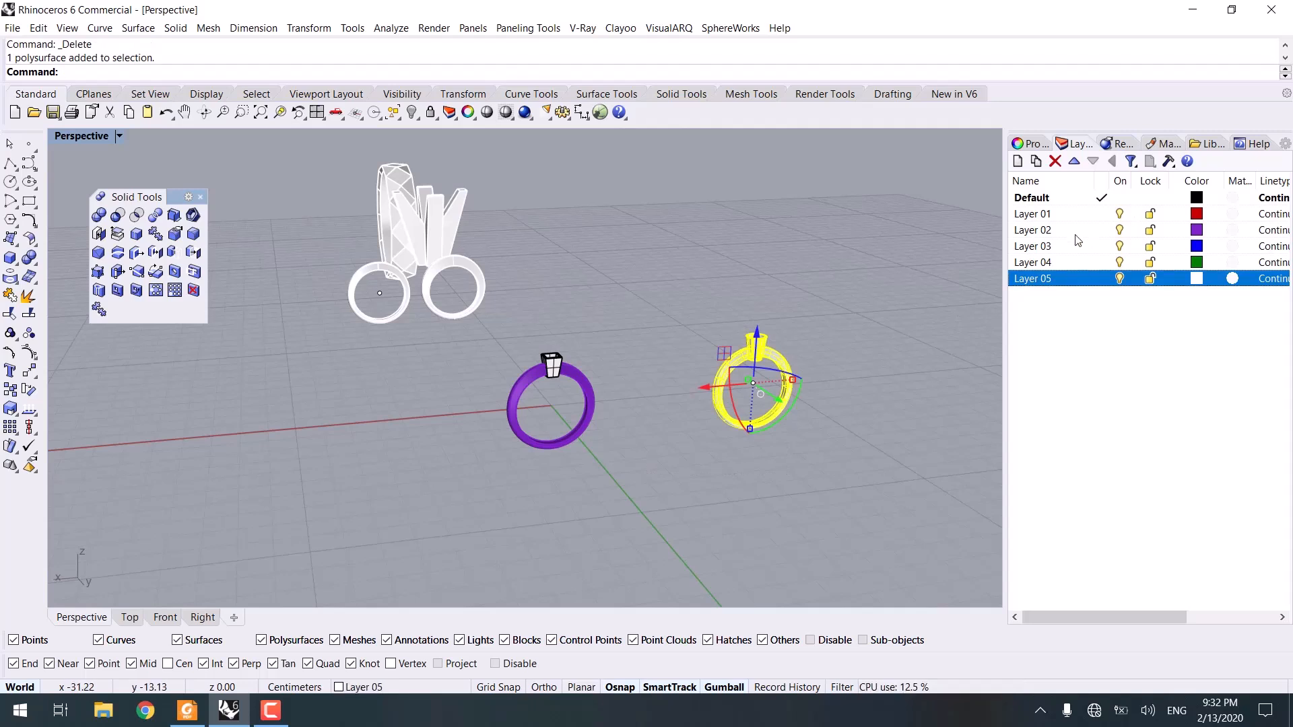
{"action": "right_click", "coordinate": [1079, 229]}
{"action": "left_click", "coordinate": [1152, 482]}
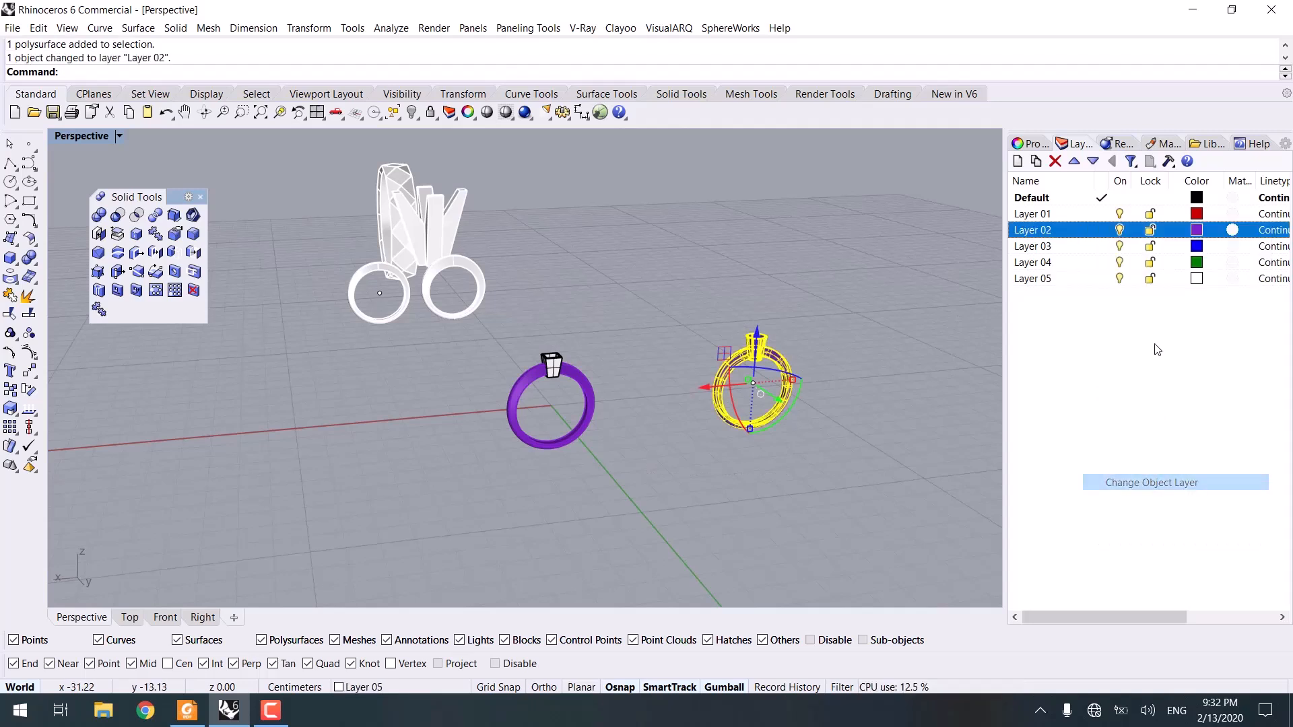
{"action": "left_click", "coordinate": [1119, 278]}
{"action": "left_click", "coordinate": [579, 505]}
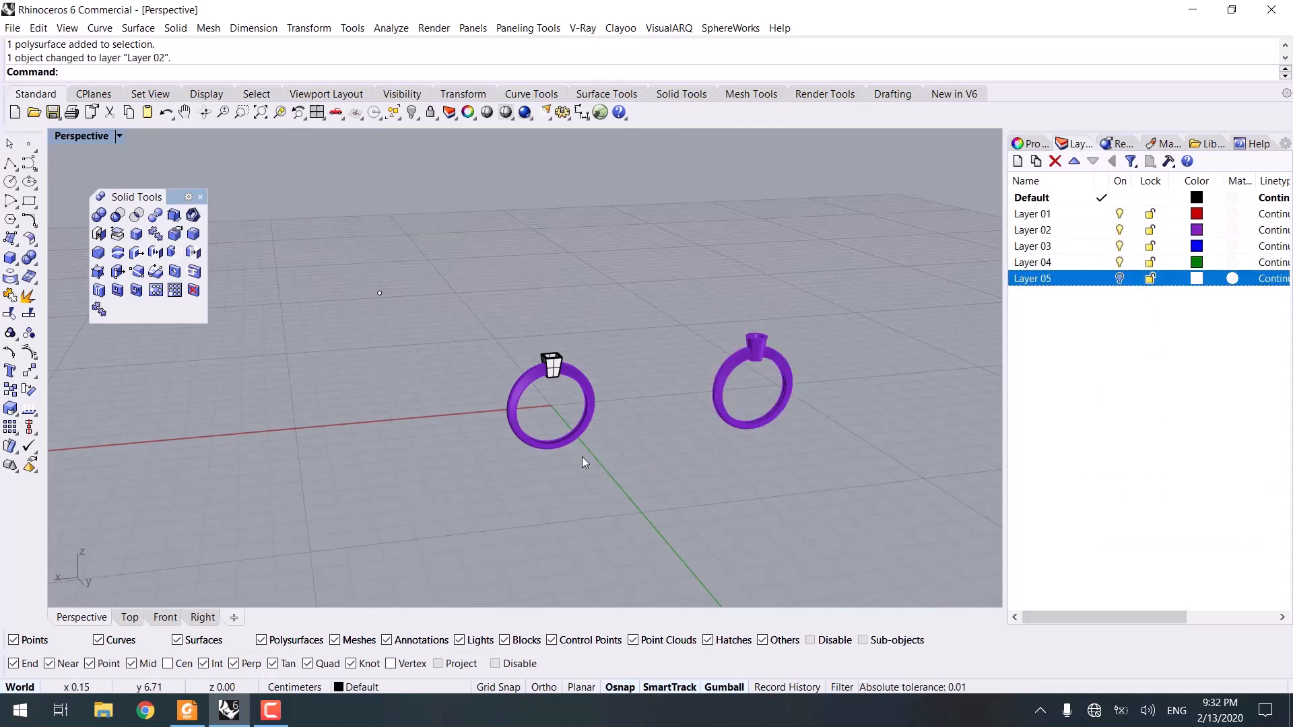
Draw a circle of about 1.40 cm radius centred on the origin in the Front view, crossing the bezel's lower end.
{"action": "scroll", "coordinate": [585, 382], "scroll_direction": "up", "scroll_amount": 5}
{"action": "left_click", "coordinate": [199, 617]}
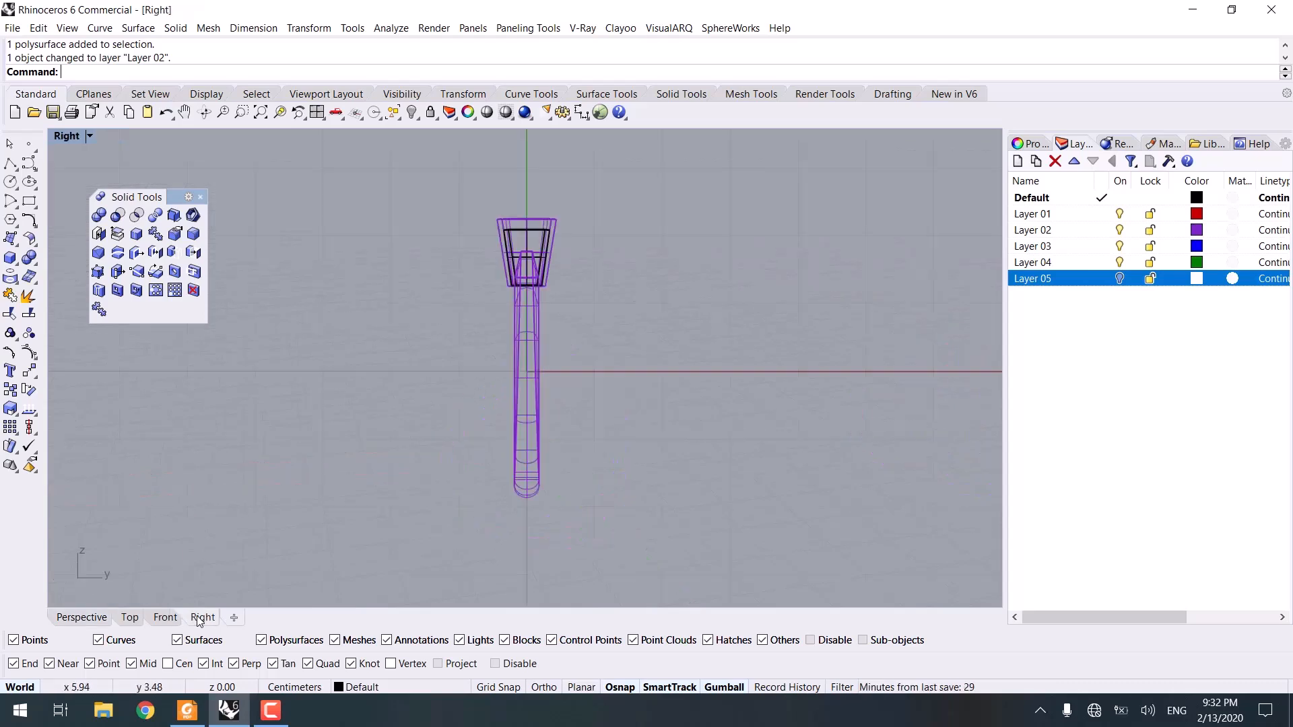
{"action": "left_click", "coordinate": [164, 617]}
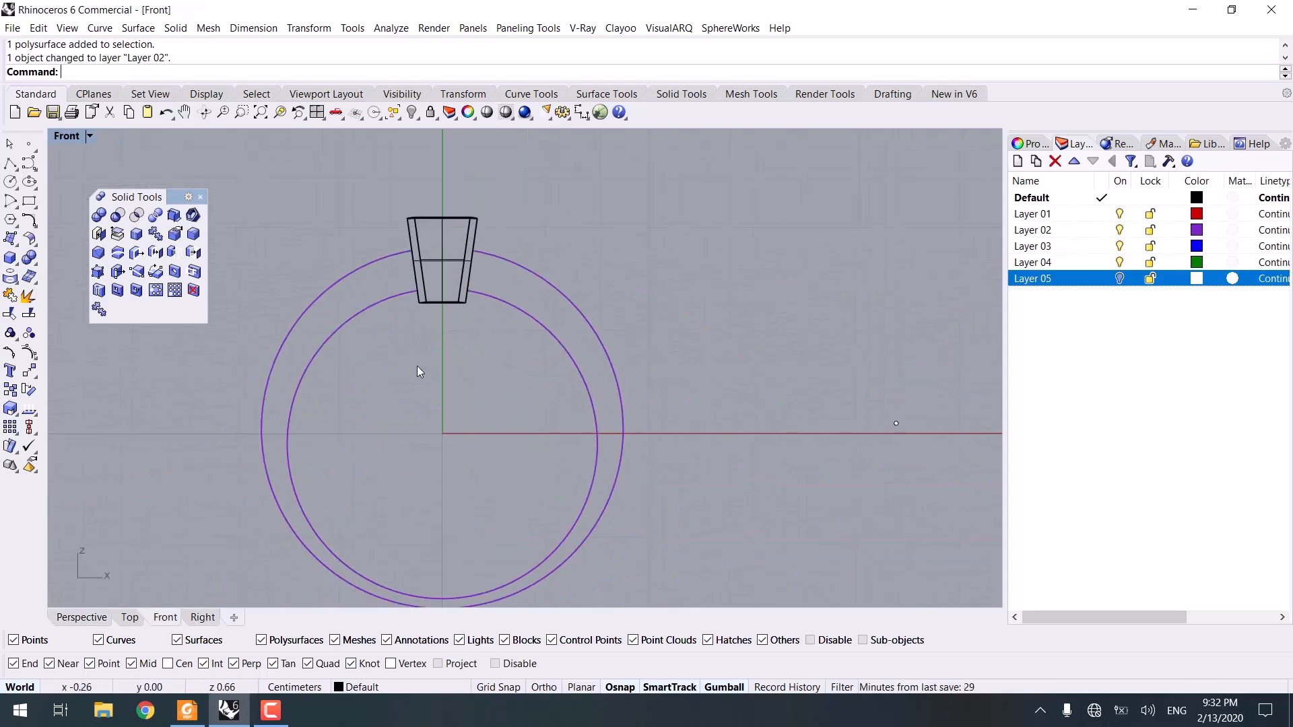
{"action": "left_click", "coordinate": [11, 181]}
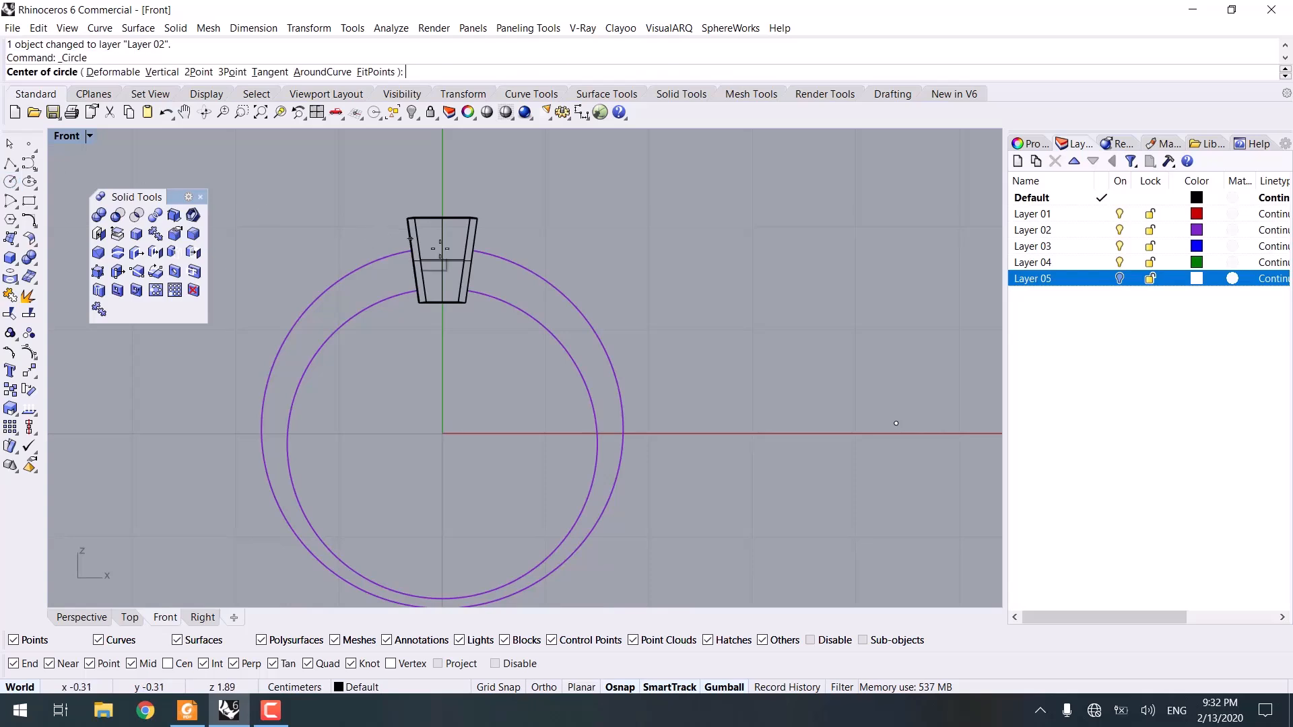
{"action": "left_click", "coordinate": [442, 433]}
{"action": "scroll", "coordinate": [444, 287], "scroll_direction": "up", "scroll_amount": 5}
{"action": "scroll", "coordinate": [417, 297], "scroll_direction": "up", "scroll_amount": 5}
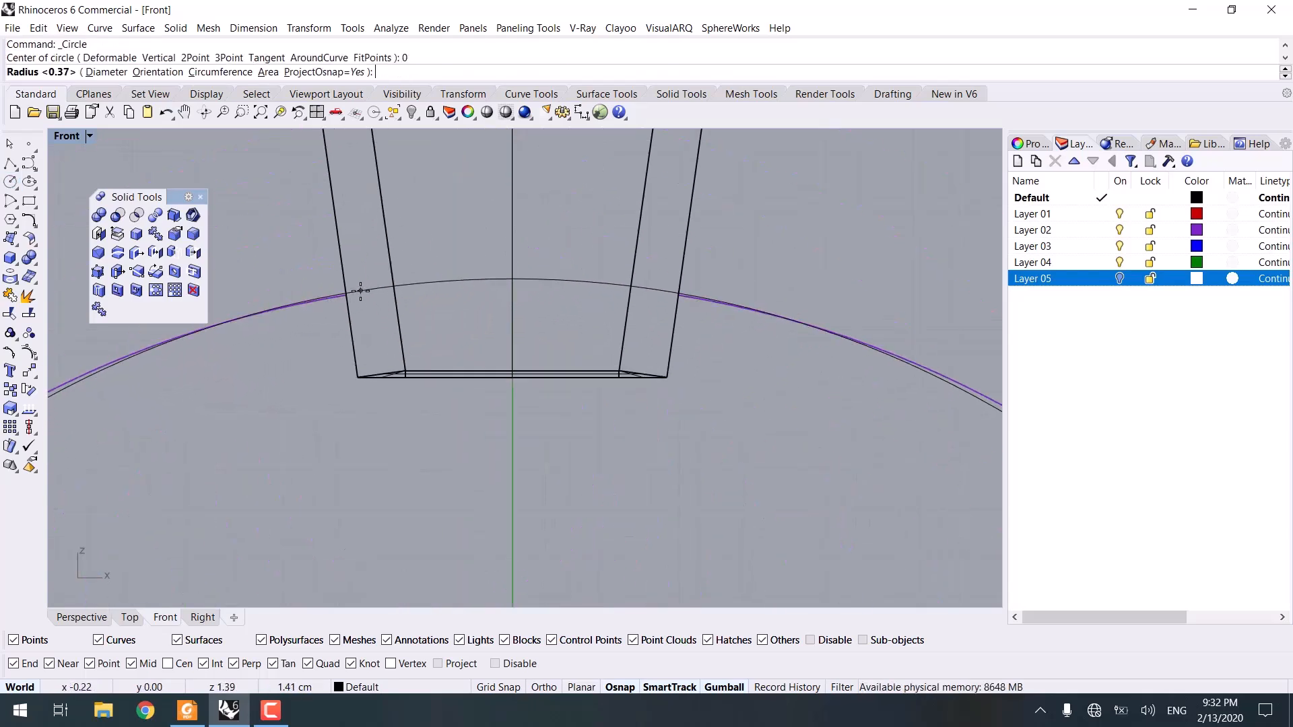
{"action": "scroll", "coordinate": [367, 295], "scroll_direction": "up", "scroll_amount": 3}
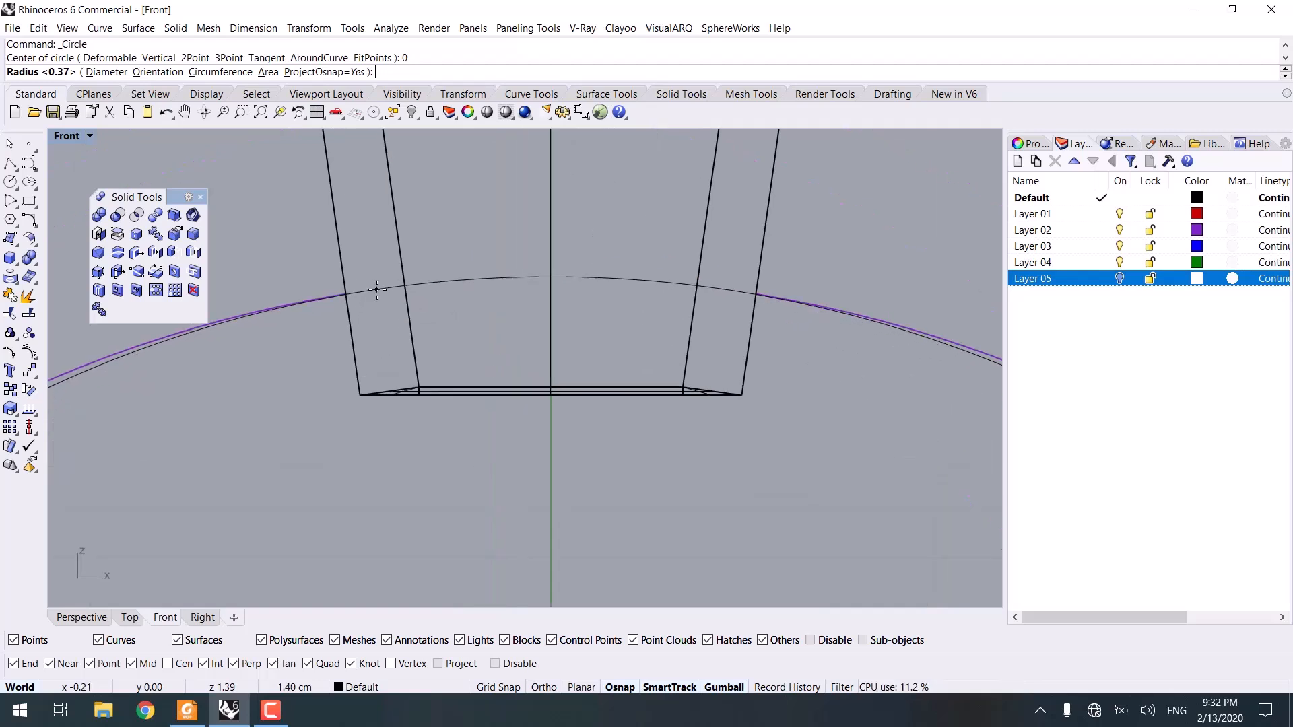
{"action": "left_click", "coordinate": [379, 289]}
{"action": "scroll", "coordinate": [419, 318], "scroll_direction": "down", "scroll_amount": 3}
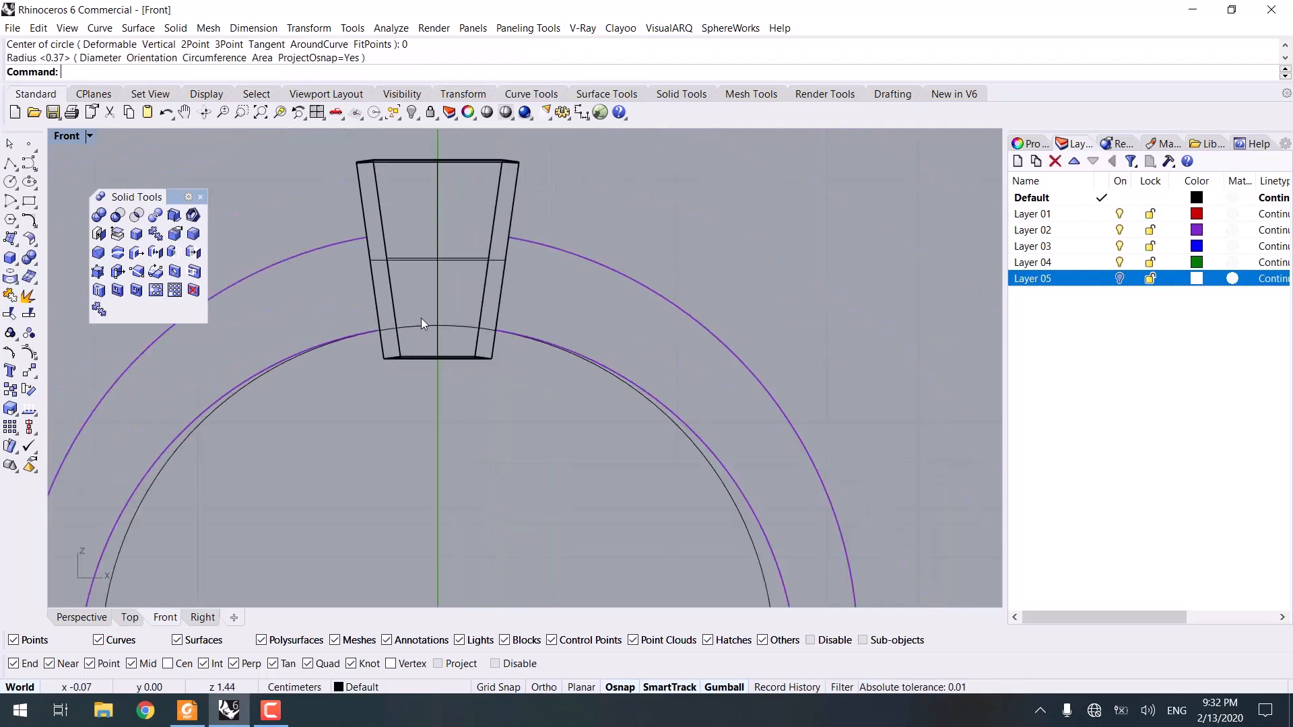
Extrude the circle into a long cylinder and slide it along Y so it passes through both sides of the band.
{"action": "left_click", "coordinate": [407, 327]}
{"action": "left_click", "coordinate": [88, 614]}
{"action": "scroll", "coordinate": [272, 547], "scroll_direction": "down", "scroll_amount": 3}
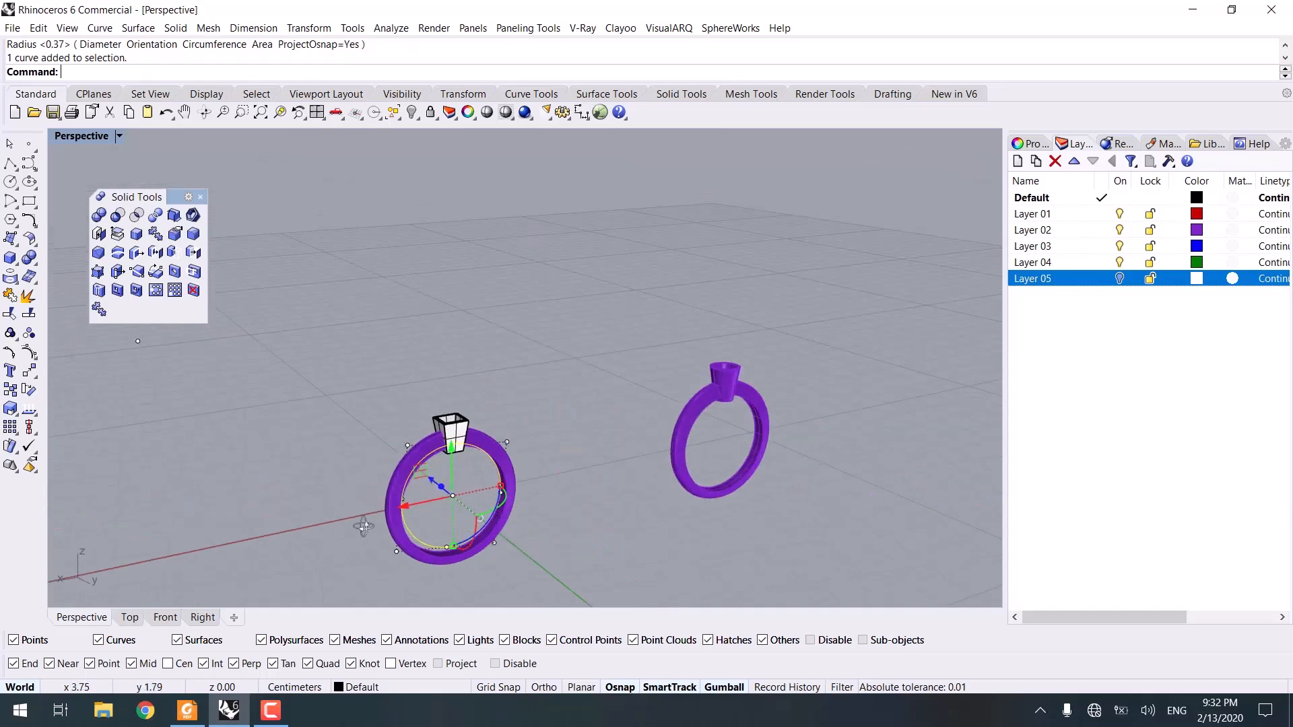
{"action": "right_click_drag", "start_coordinate": [273, 547], "coordinate": [501, 522]}
{"action": "type", "text": "EX"}
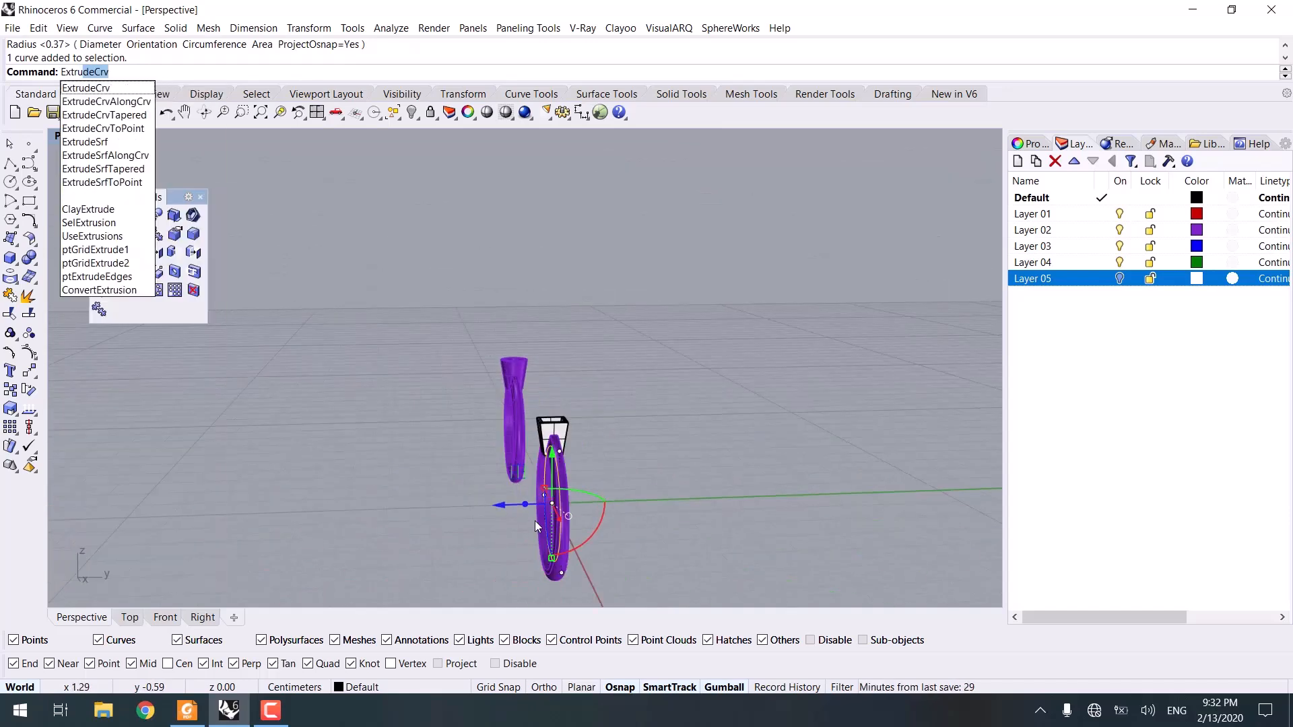
{"action": "key", "text": "Return"}
{"action": "left_click", "coordinate": [393, 522]}
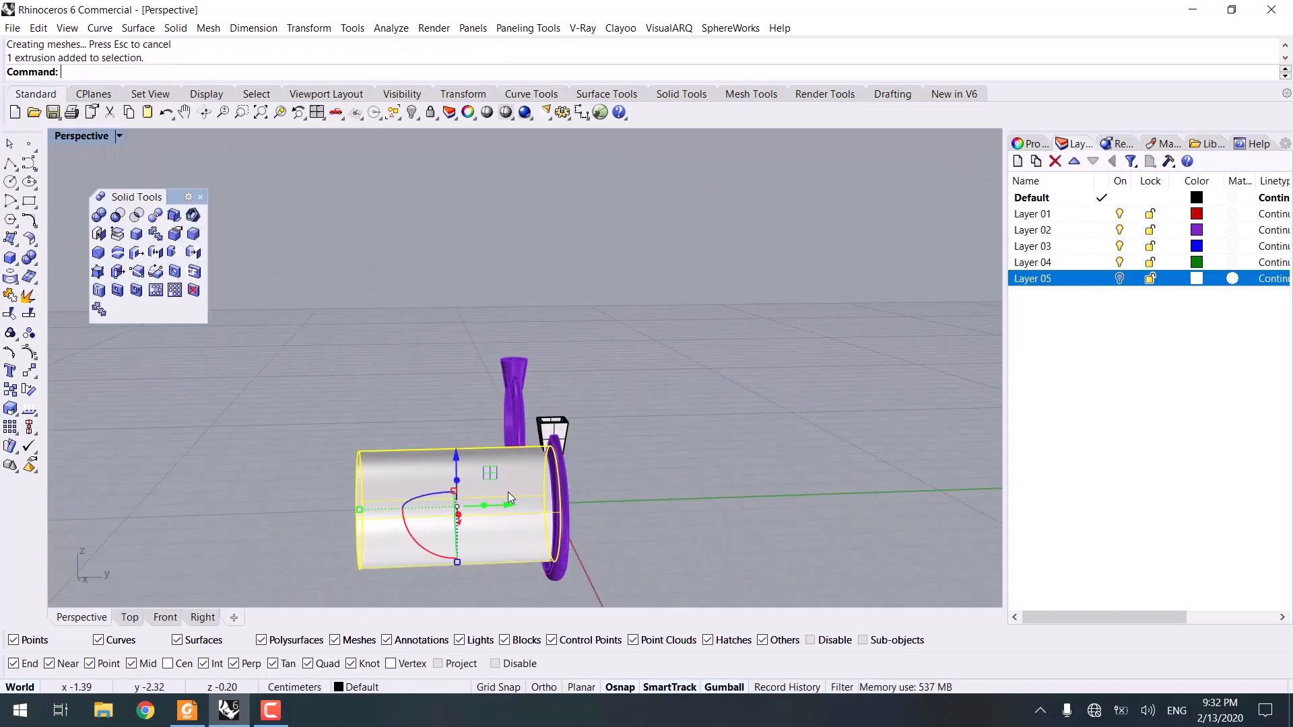
{"action": "left_click_drag", "start_coordinate": [509, 506], "coordinate": [579, 504]}
{"action": "left_click", "coordinate": [732, 415]}
Cap both open ends of the cylinder to make it a closed solid.
{"action": "right_click_drag", "start_coordinate": [732, 415], "coordinate": [384, 419]}
{"action": "scroll", "coordinate": [432, 414], "scroll_direction": "up", "scroll_amount": 5}
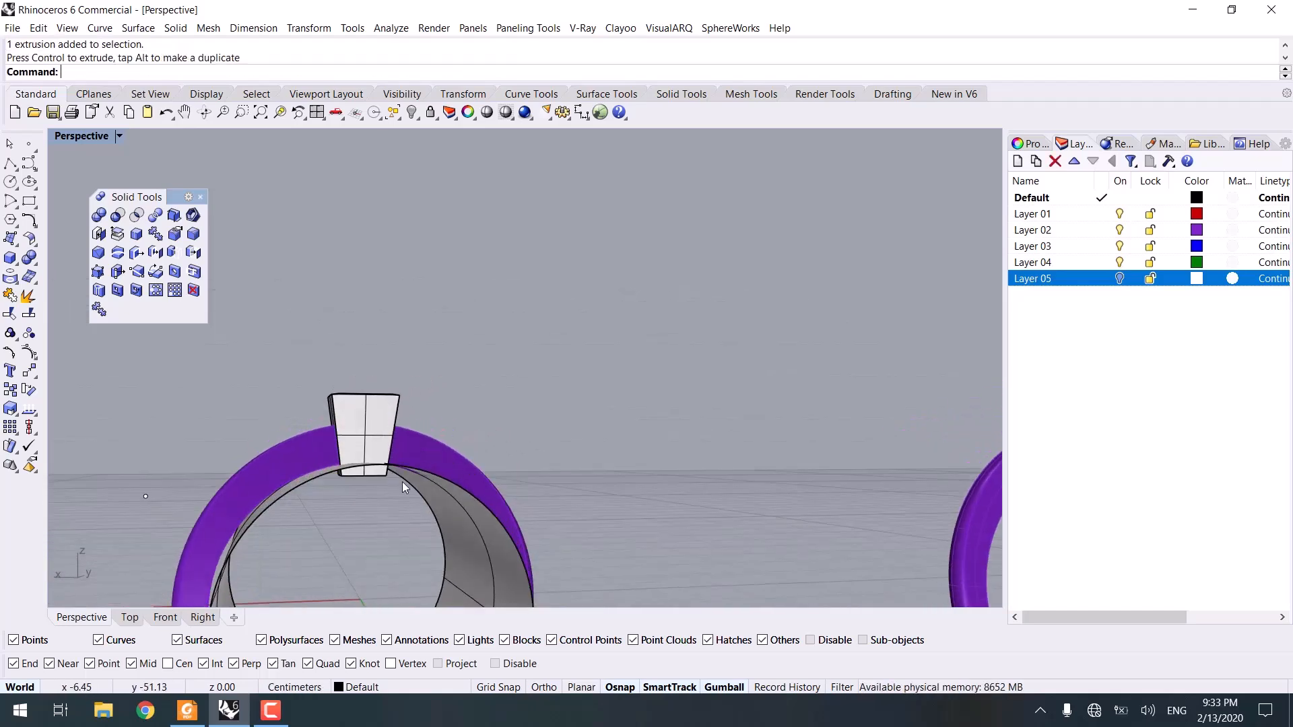
{"action": "left_click", "coordinate": [451, 505]}
{"action": "left_click", "coordinate": [566, 554]}
{"action": "right_click_drag", "start_coordinate": [629, 453], "coordinate": [515, 497]}
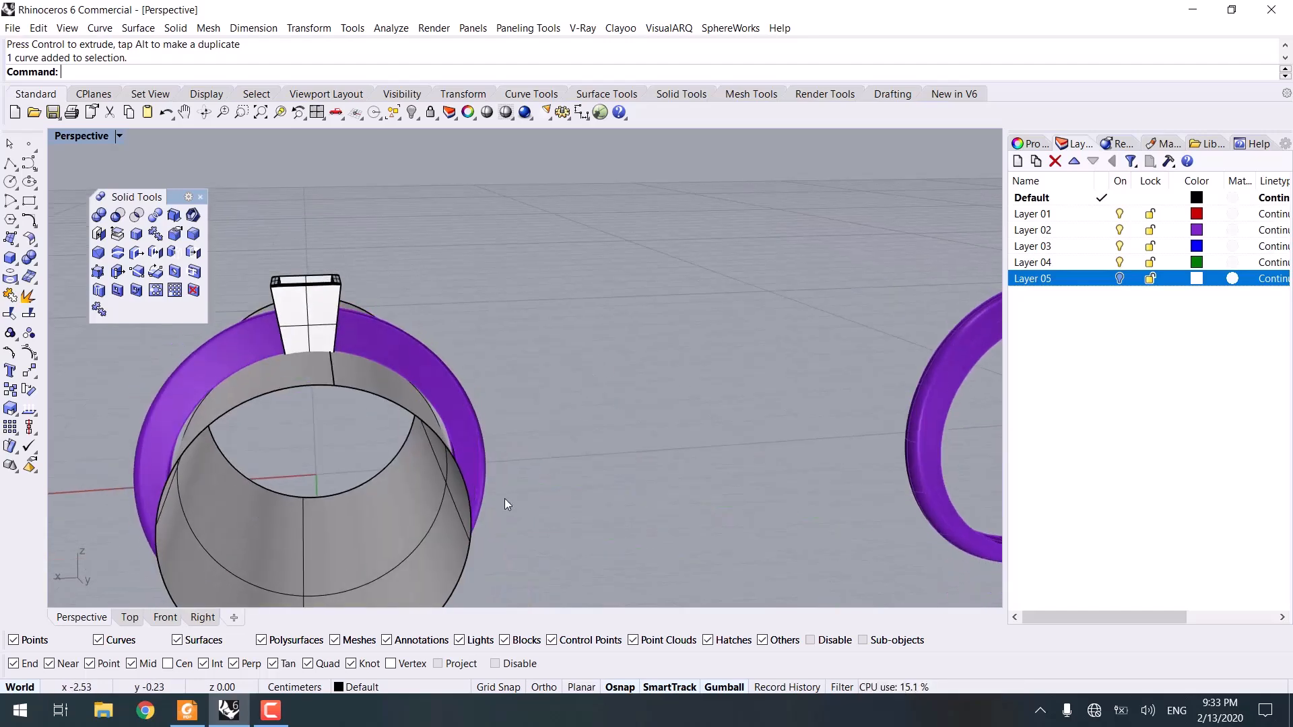
{"action": "left_click", "coordinate": [361, 499]}
{"action": "key", "text": "Return"}
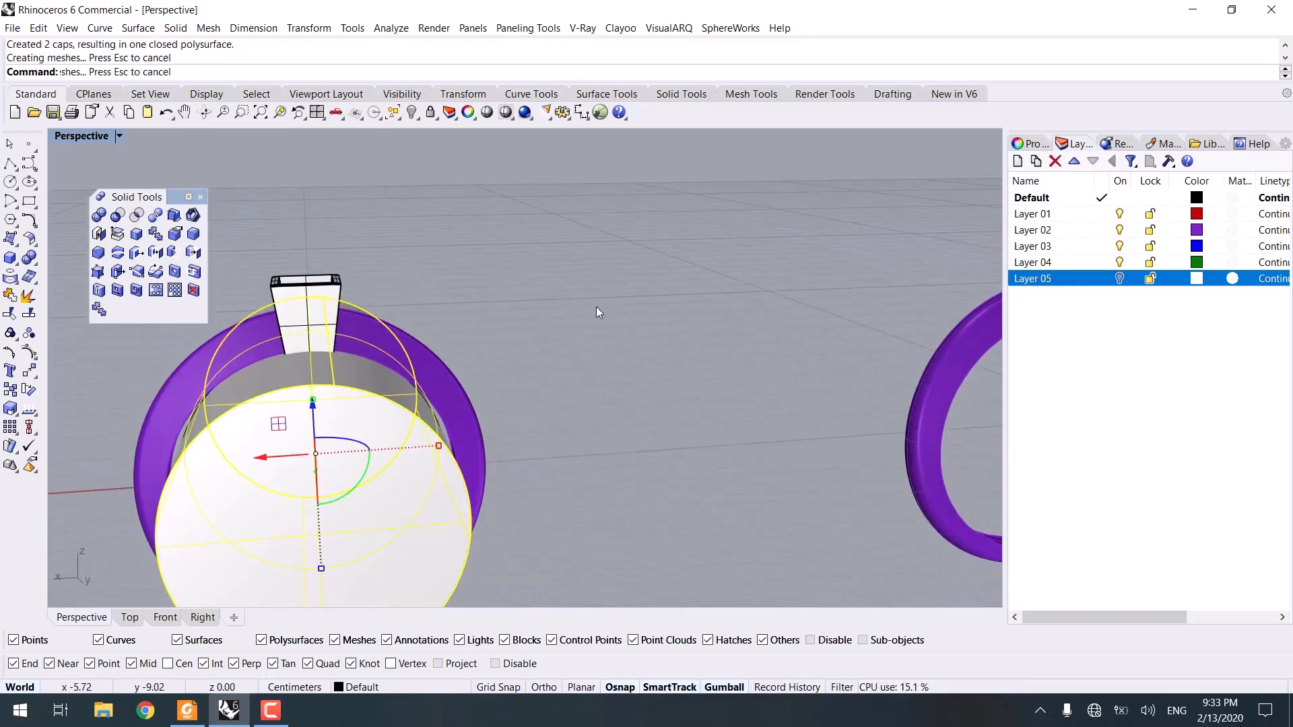
{"action": "left_click", "coordinate": [596, 305]}
Subtract the cylinder from the square bezel with Boolean Difference and delete the cylinder.
{"action": "right_click_drag", "start_coordinate": [595, 306], "coordinate": [528, 398]}
{"action": "left_click", "coordinate": [333, 288]}
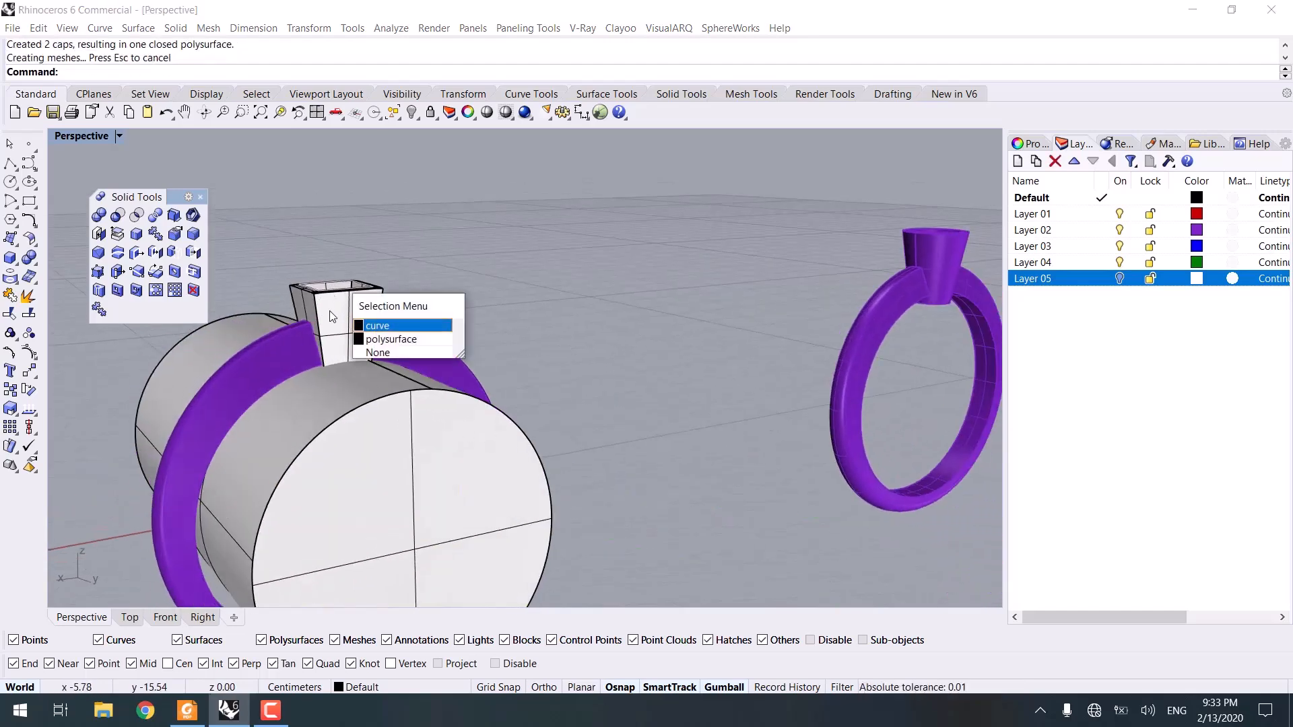
{"action": "left_click", "coordinate": [387, 339]}
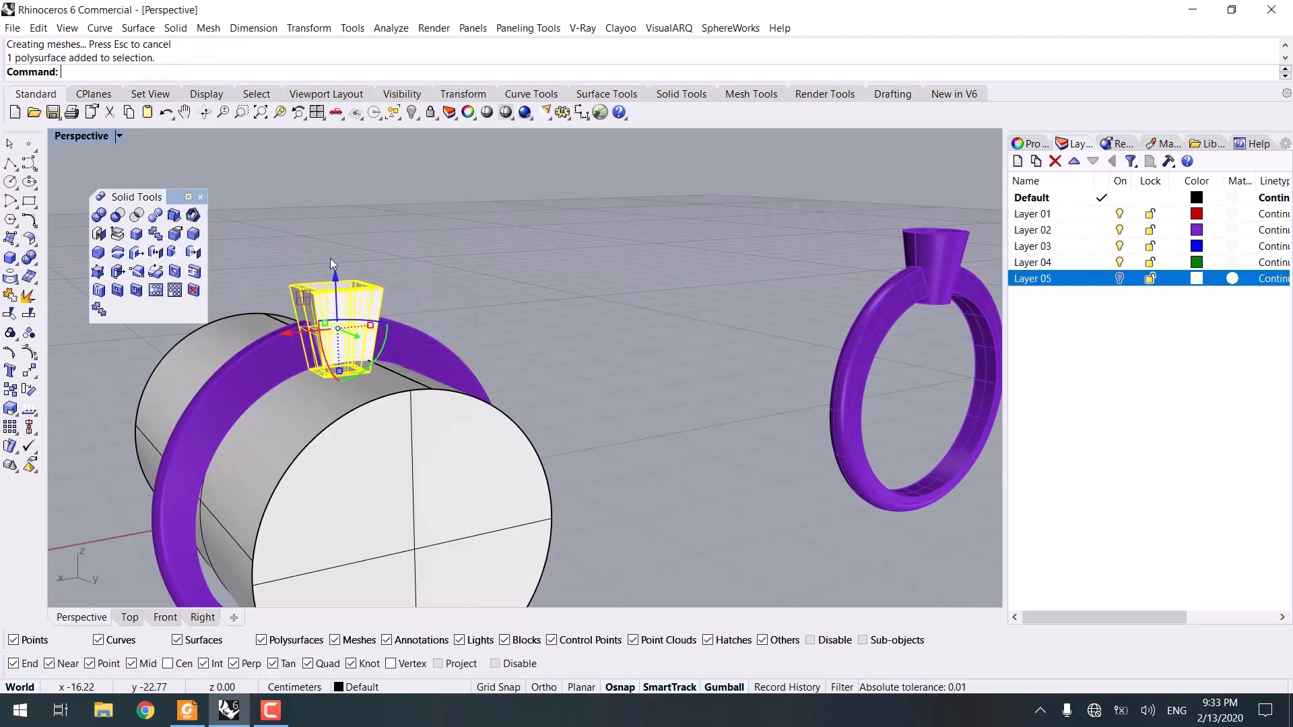
{"action": "left_click", "coordinate": [136, 214]}
{"action": "left_click", "coordinate": [364, 436]}
{"action": "key", "text": "Return"}
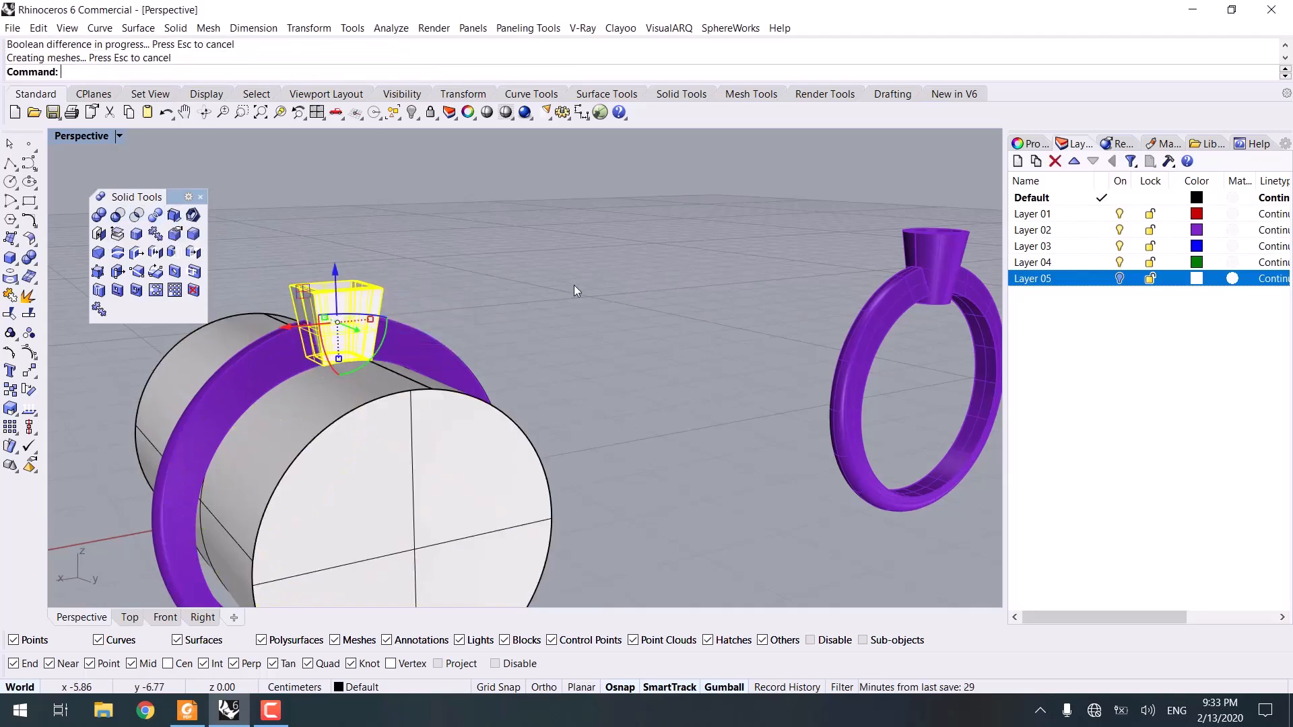
{"action": "left_click", "coordinate": [385, 400]}
{"action": "key", "text": "Delete"}
Examine the trimmed square bezel on its band and the neighbouring round-bezel ring, ending in the Top view.
{"action": "right_click_drag", "start_coordinate": [434, 376], "coordinate": [404, 465]}
{"action": "scroll", "coordinate": [302, 317], "scroll_direction": "up", "scroll_amount": 6}
{"action": "scroll", "coordinate": [410, 471], "scroll_direction": "down", "scroll_amount": 7}
{"action": "right_click_drag", "start_coordinate": [494, 425], "coordinate": [402, 330]}
{"action": "scroll", "coordinate": [405, 338], "scroll_direction": "up", "scroll_amount": 4}
{"action": "left_click", "coordinate": [414, 340]}
{"action": "left_click", "coordinate": [361, 382]}
{"action": "scroll", "coordinate": [397, 399], "scroll_direction": "down", "scroll_amount": 7}
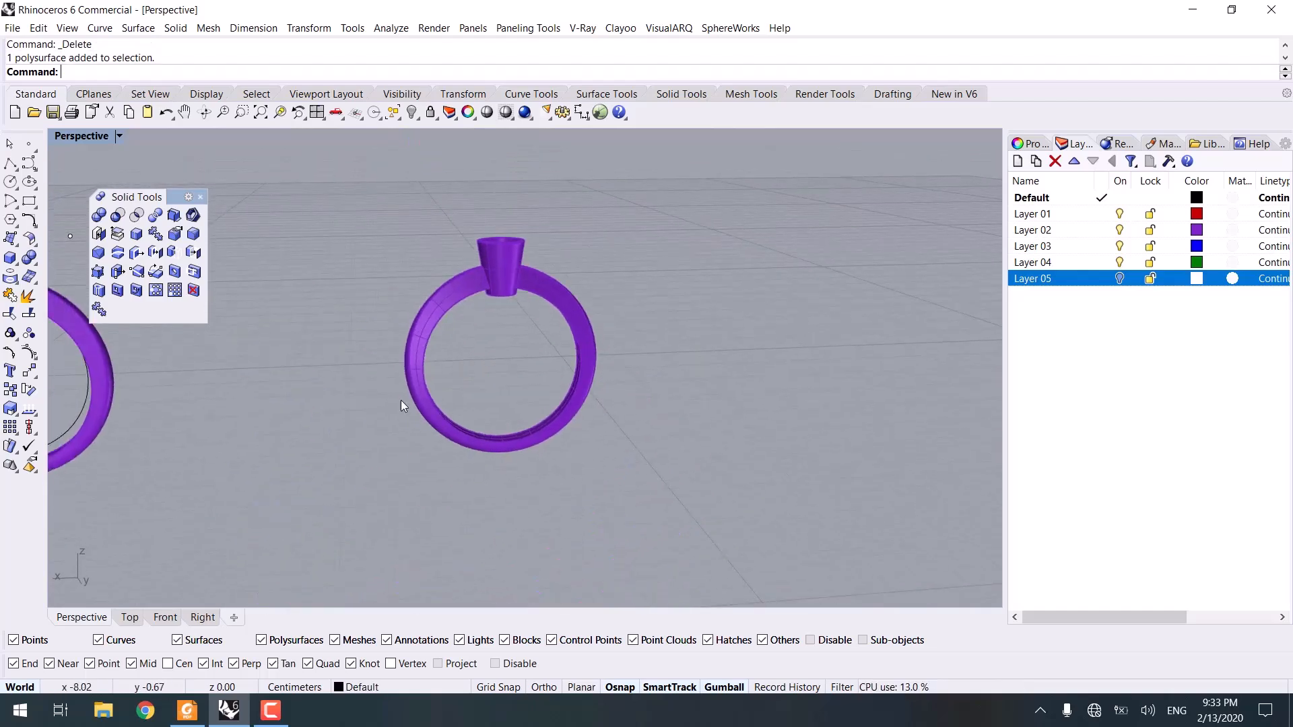
{"action": "left_click", "coordinate": [131, 618]}
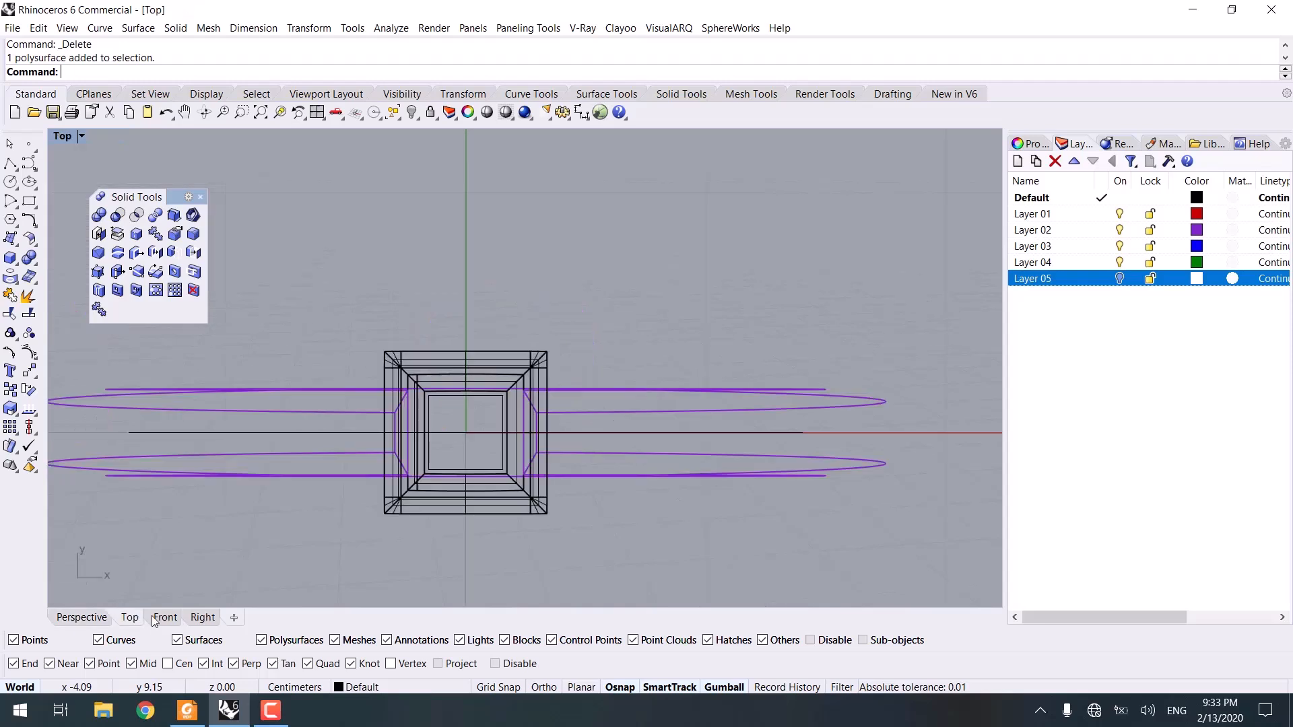
Draw a three-point circle along the square-bezel ring's finger opening in the Front view.
{"action": "left_click", "coordinate": [165, 618]}
{"action": "scroll", "coordinate": [442, 458], "scroll_direction": "down", "scroll_amount": 5}
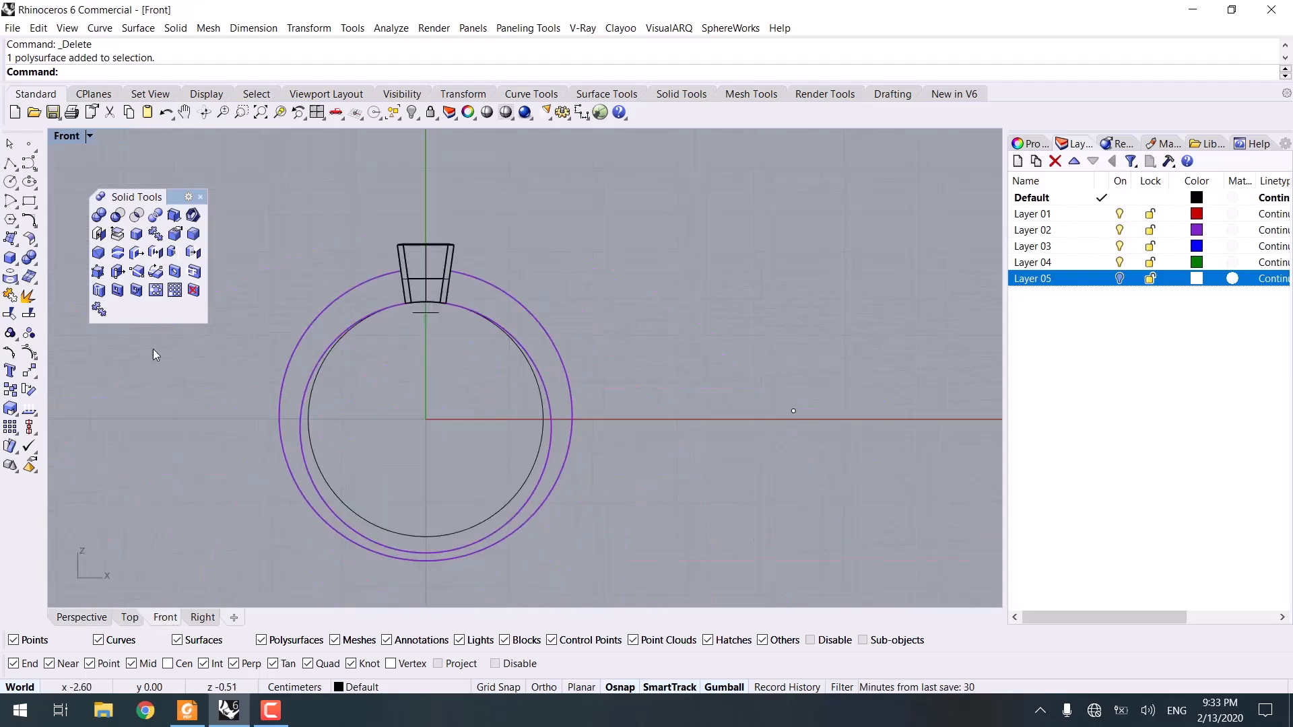
{"action": "left_click", "coordinate": [14, 188]}
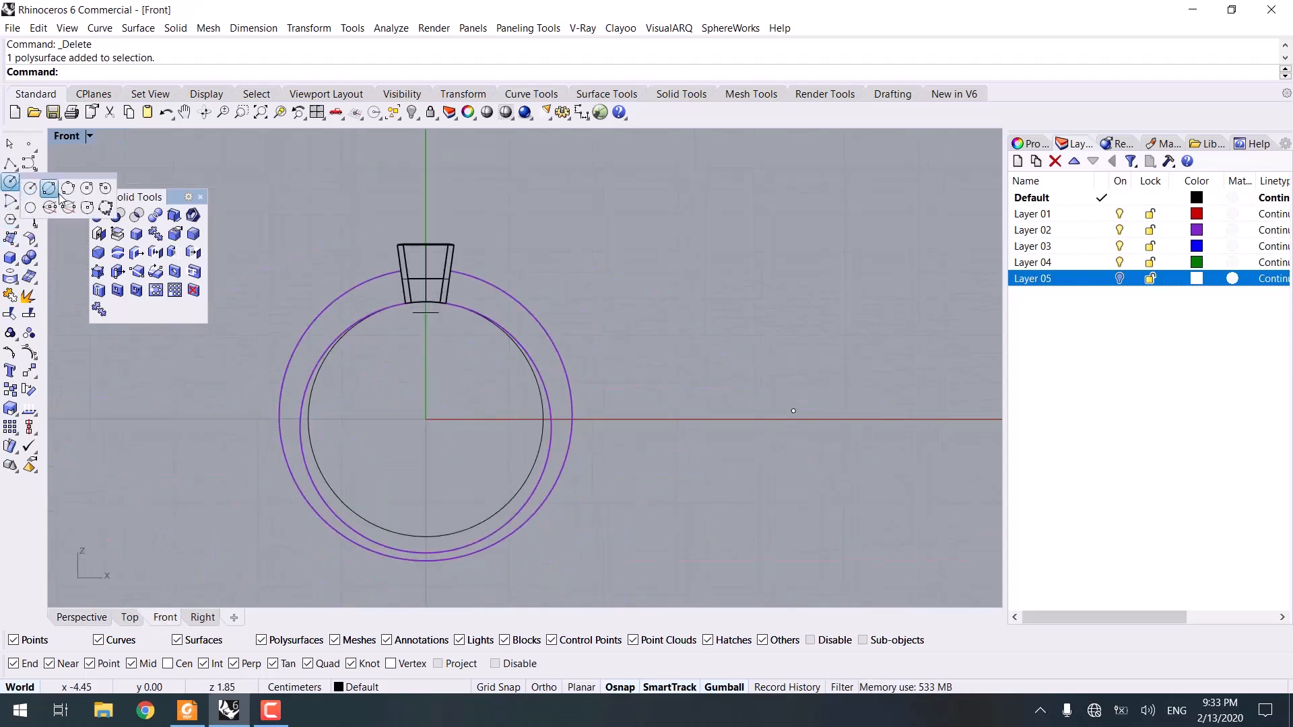
{"action": "left_click", "coordinate": [49, 189]}
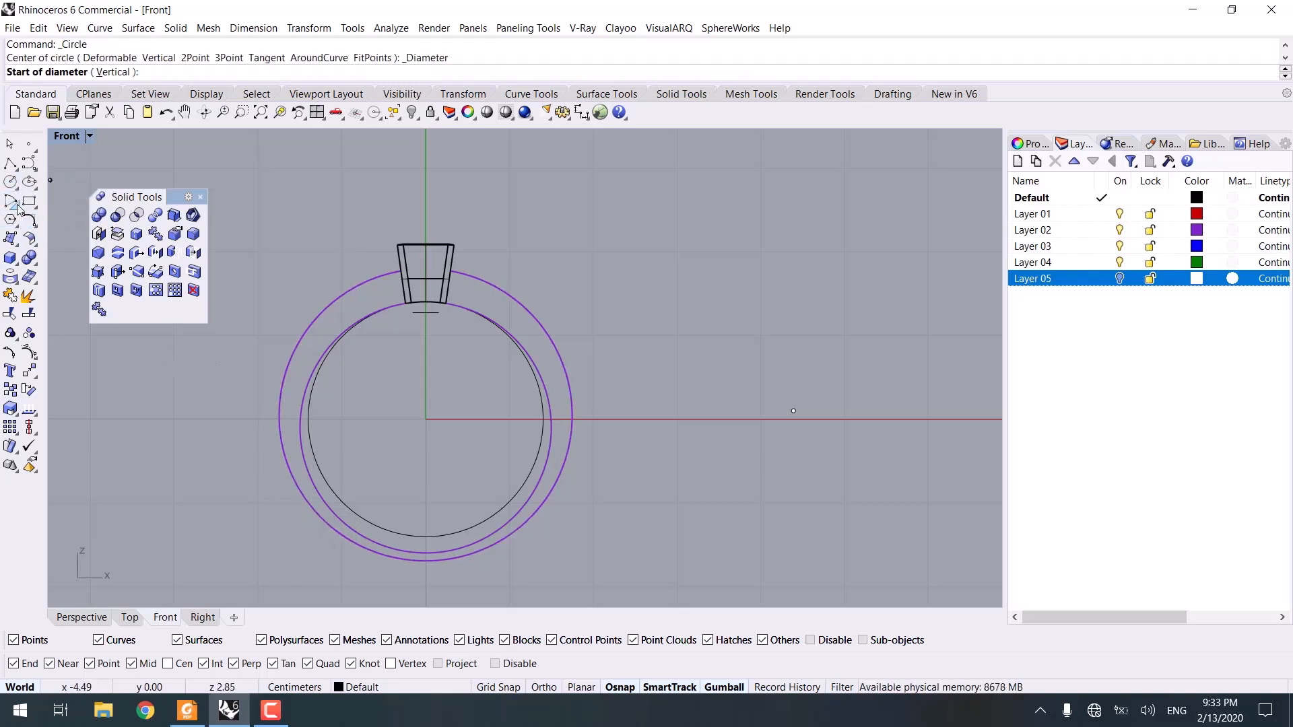
{"action": "left_click", "coordinate": [15, 188]}
{"action": "left_click", "coordinate": [69, 189]}
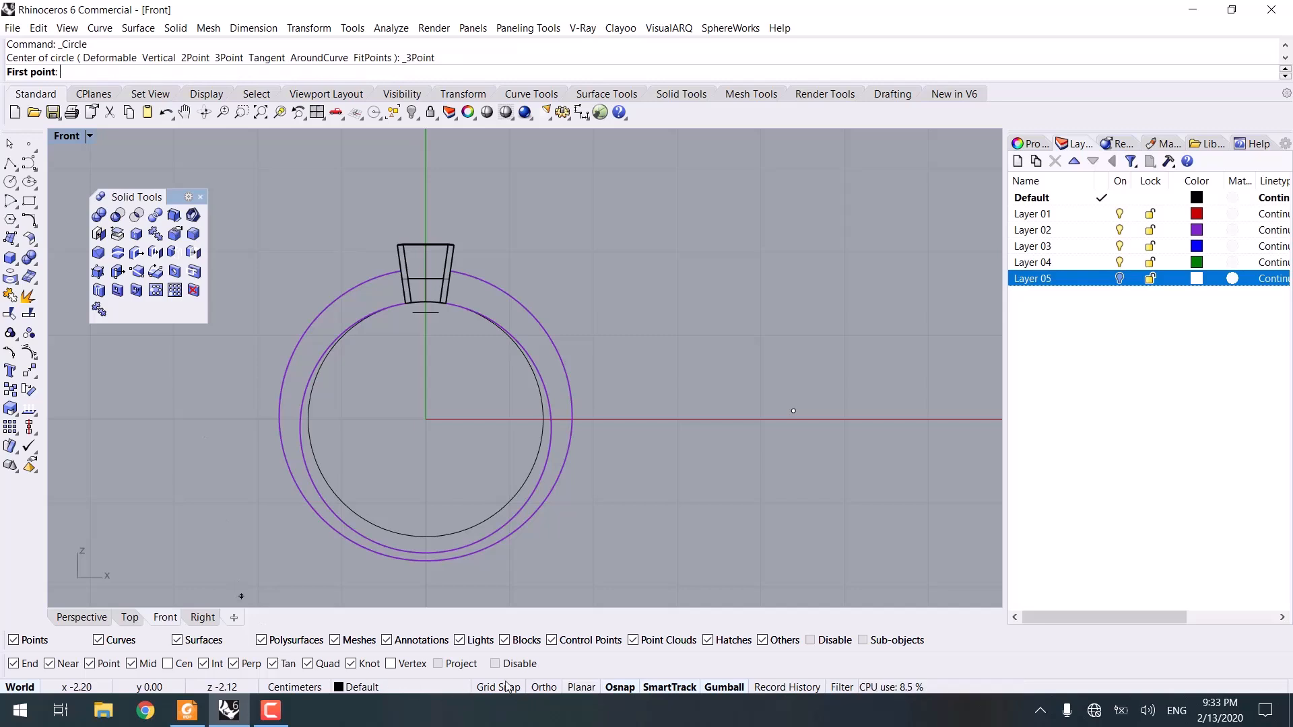
{"action": "scroll", "coordinate": [401, 314], "scroll_direction": "up", "scroll_amount": 5}
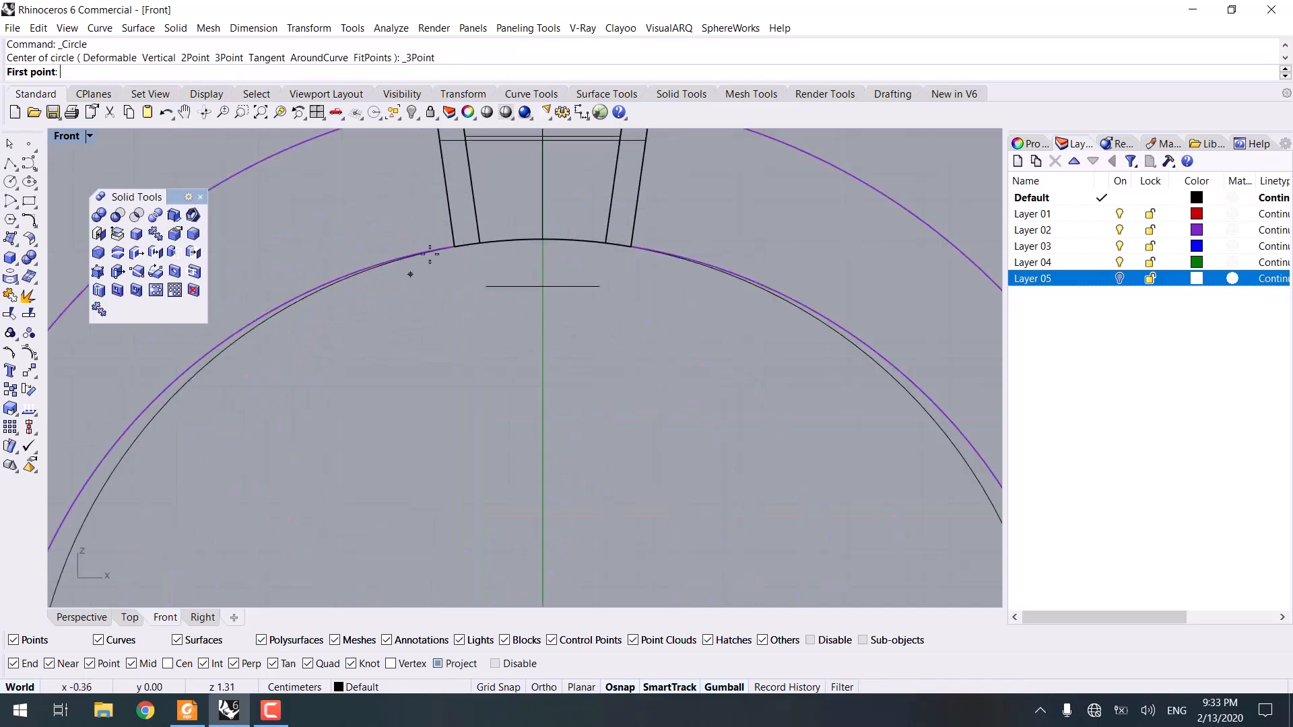
{"action": "left_click", "coordinate": [439, 249]}
{"action": "left_click", "coordinate": [520, 241]}
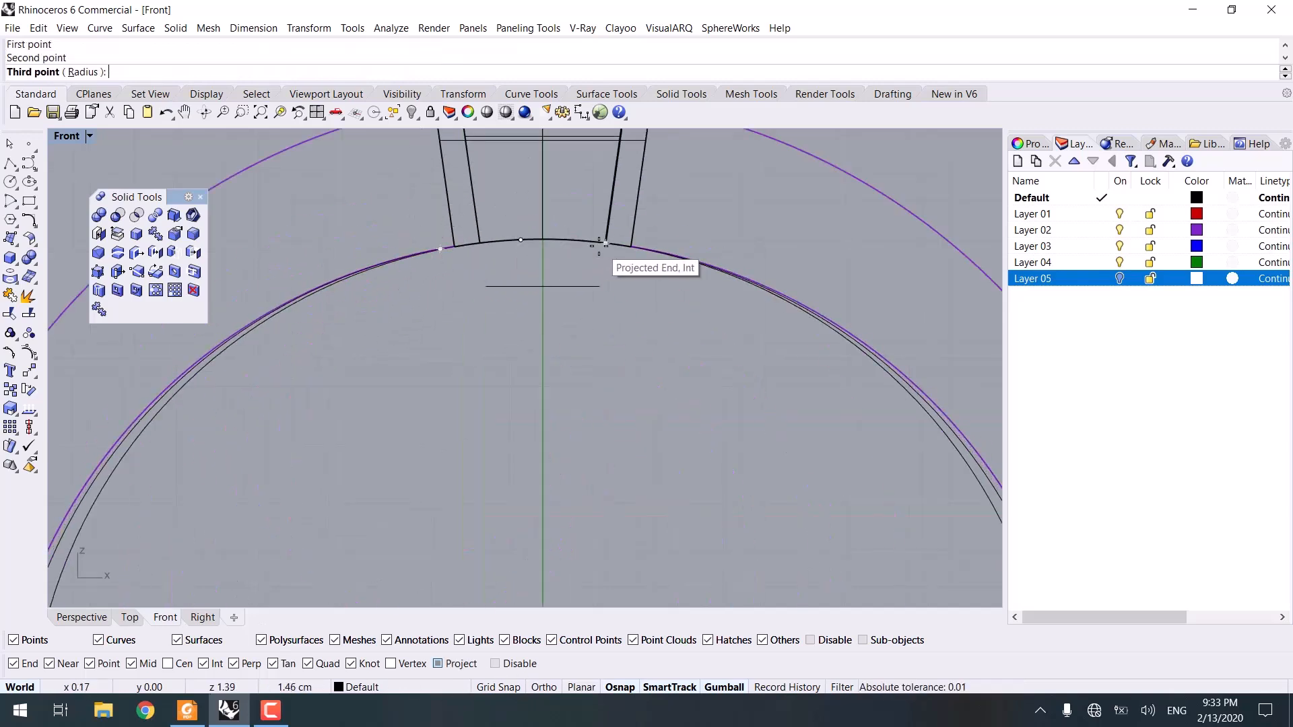
{"action": "left_click", "coordinate": [605, 243]}
{"action": "scroll", "coordinate": [308, 422], "scroll_direction": "down", "scroll_amount": 2}
{"action": "left_click", "coordinate": [268, 432]}
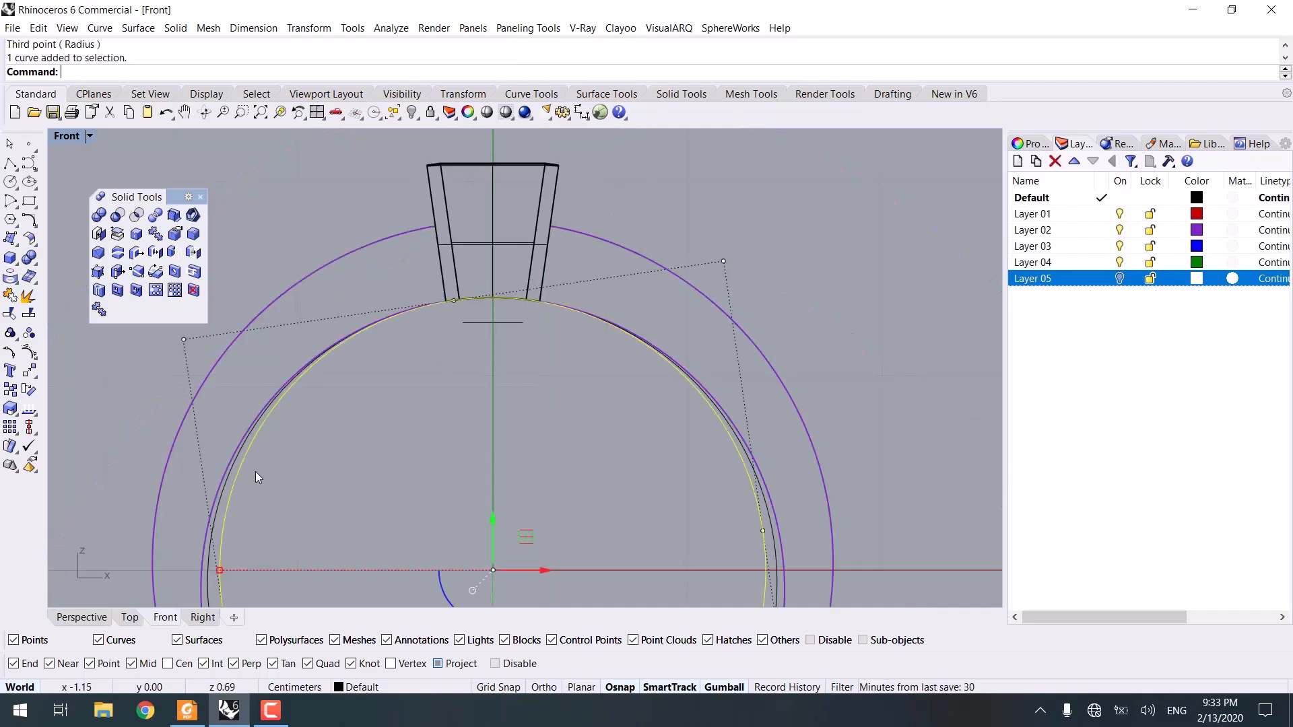
Remove the circle just drawn on the square-bezel ring.
{"action": "left_click", "coordinate": [76, 618]}
{"action": "scroll", "coordinate": [293, 516], "scroll_direction": "down", "scroll_amount": 5}
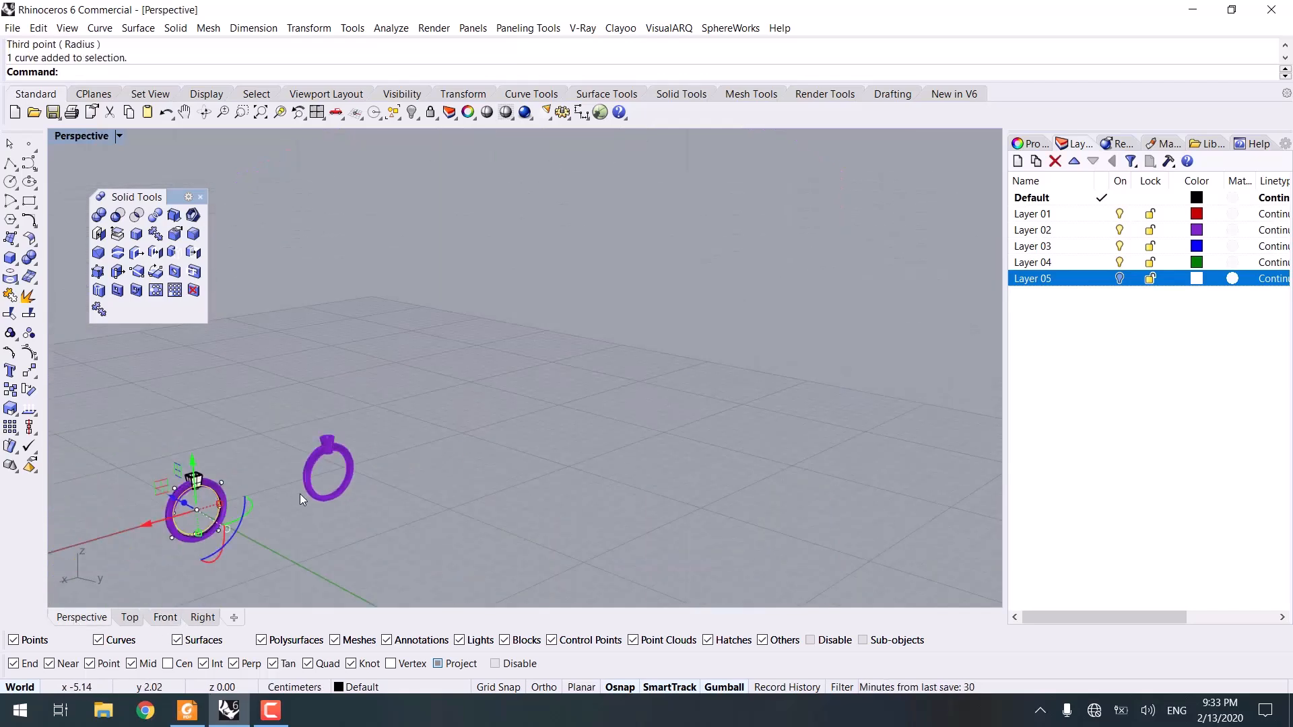
{"action": "scroll", "coordinate": [350, 483], "scroll_direction": "up", "scroll_amount": 2}
{"action": "key", "text": "ctrl+z"}
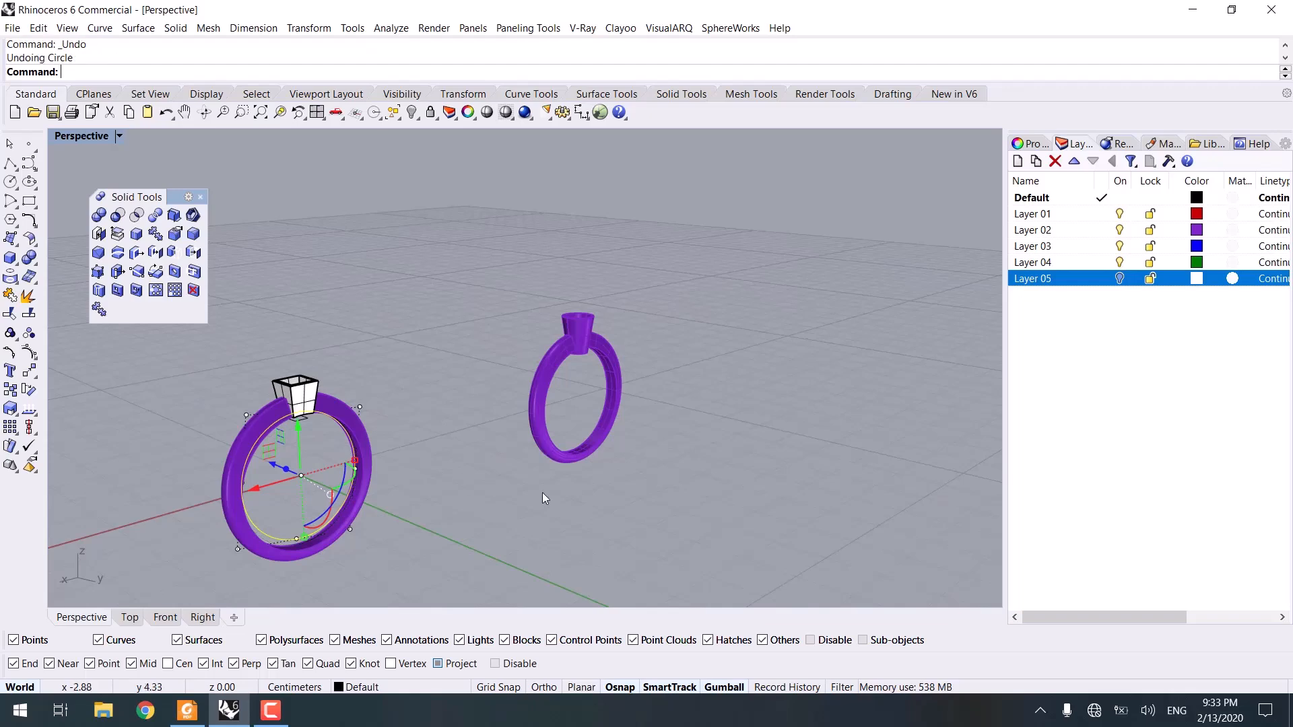
{"action": "key", "text": "Delete"}
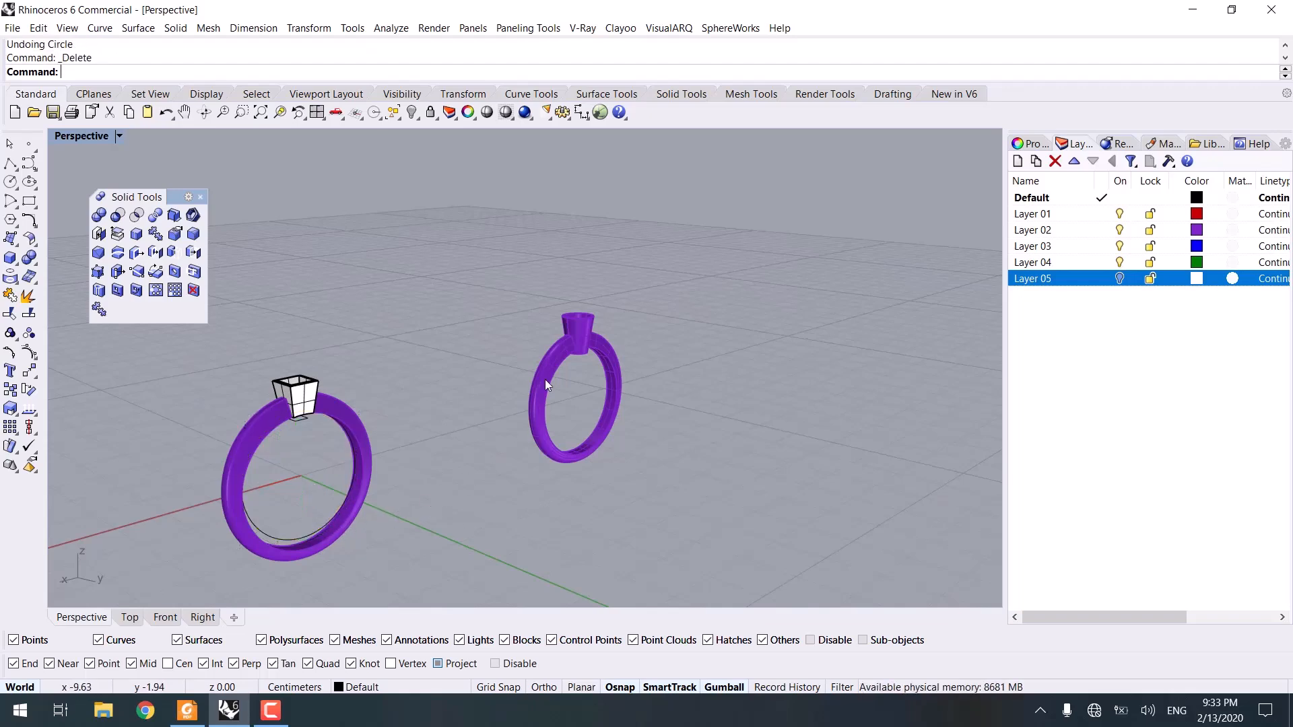
Draw a three-point circle on the inner edge of the round-bezel ring's band in the Front view.
{"action": "scroll", "coordinate": [623, 357], "scroll_direction": "up", "scroll_amount": 6}
{"action": "right_click_drag", "start_coordinate": [547, 217], "coordinate": [263, 588]}
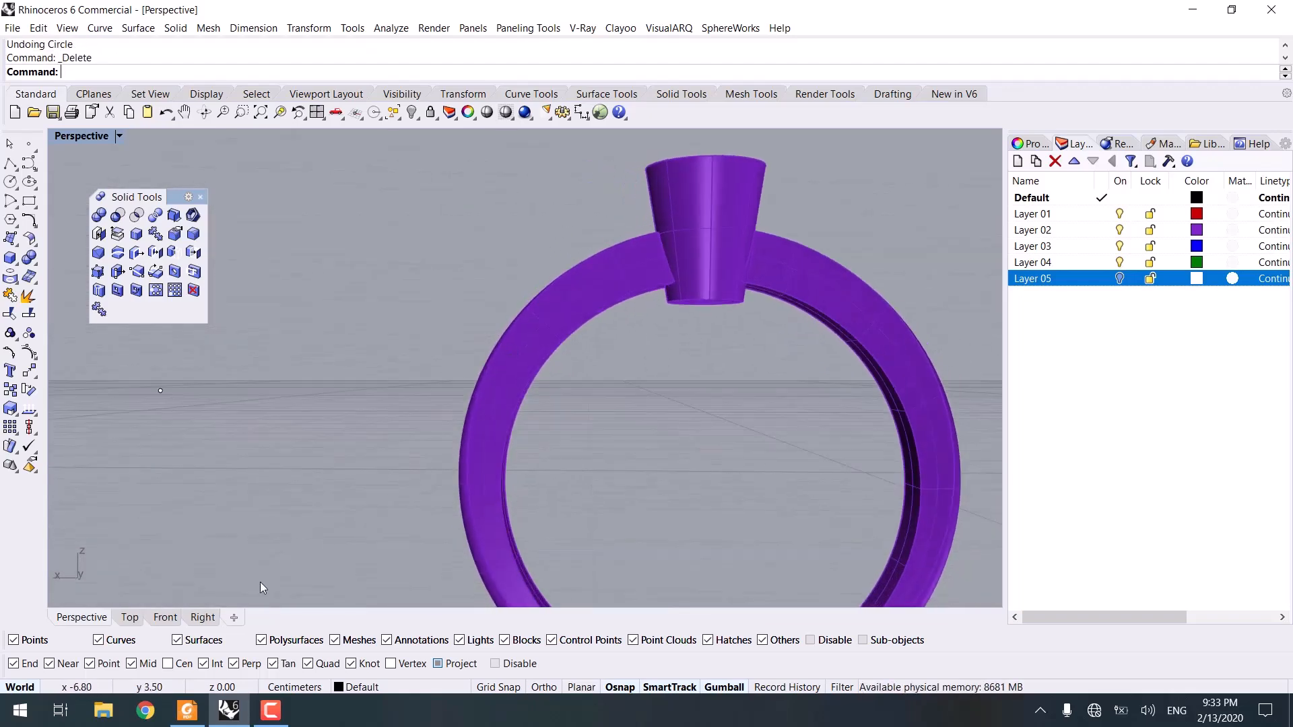
{"action": "left_click", "coordinate": [165, 617]}
{"action": "scroll", "coordinate": [471, 425], "scroll_direction": "down", "scroll_amount": 5}
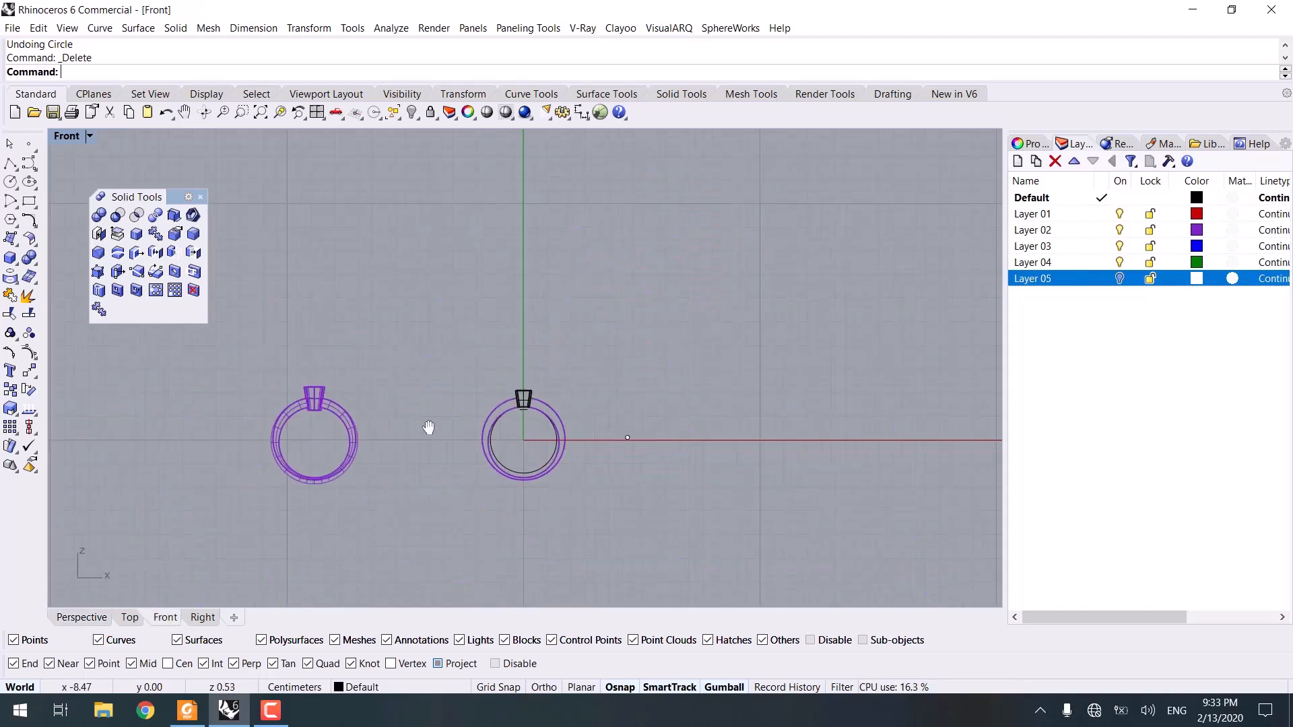
{"action": "scroll", "coordinate": [440, 394], "scroll_direction": "up", "scroll_amount": 5}
{"action": "scroll", "coordinate": [440, 394], "scroll_direction": "up", "scroll_amount": 4}
{"action": "right_click", "coordinate": [109, 59]}
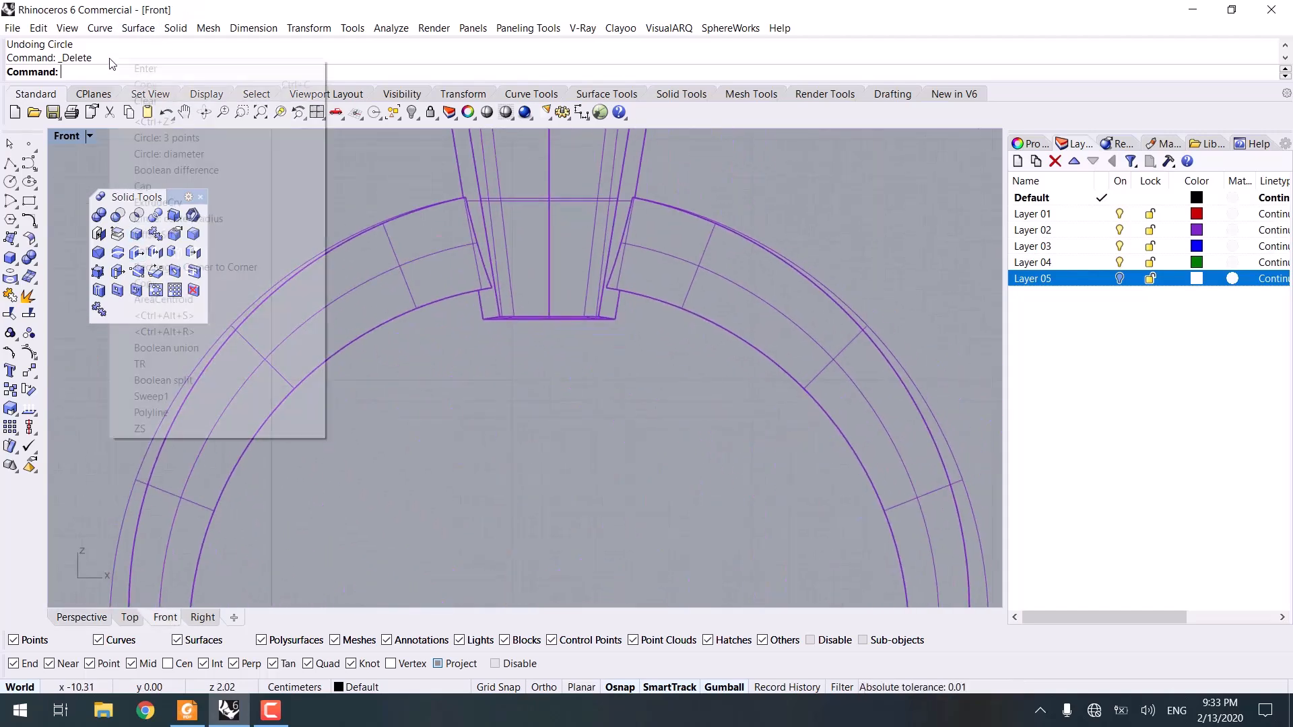
{"action": "left_click", "coordinate": [180, 136]}
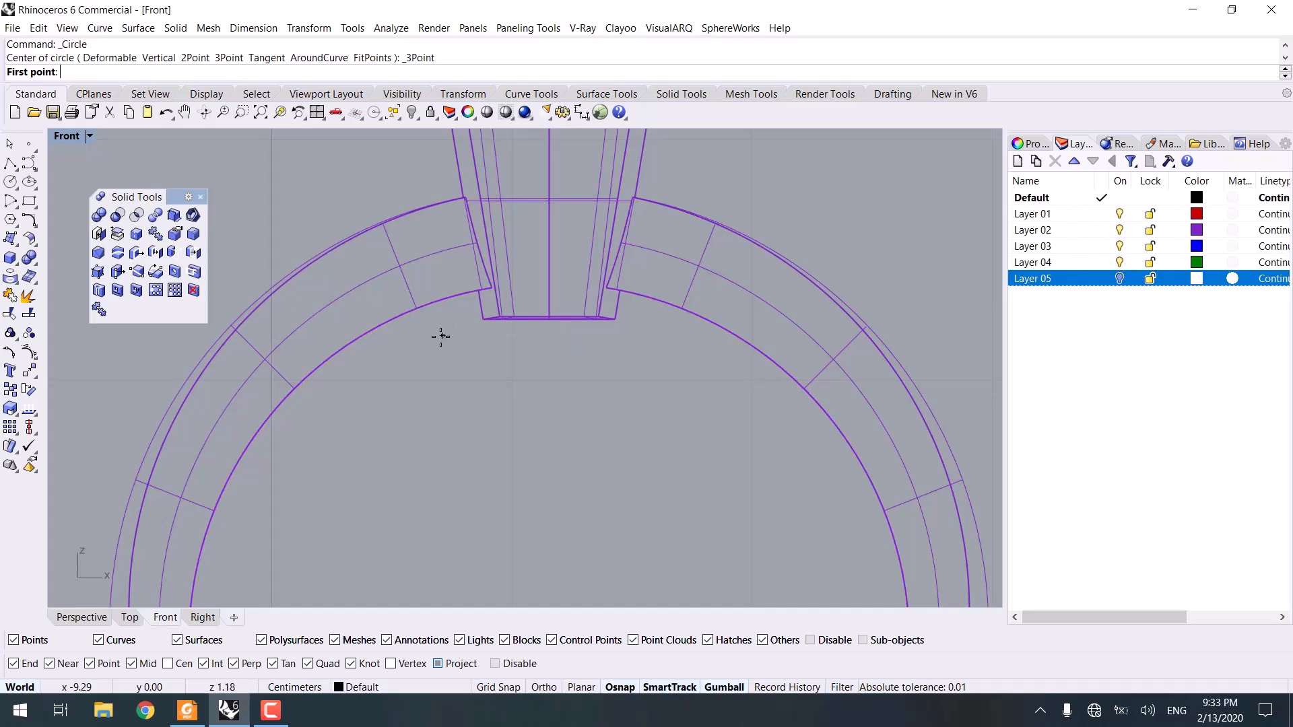
{"action": "scroll", "coordinate": [442, 334], "scroll_direction": "up", "scroll_amount": 2}
{"action": "left_click", "coordinate": [449, 283]}
{"action": "left_click", "coordinate": [731, 286]}
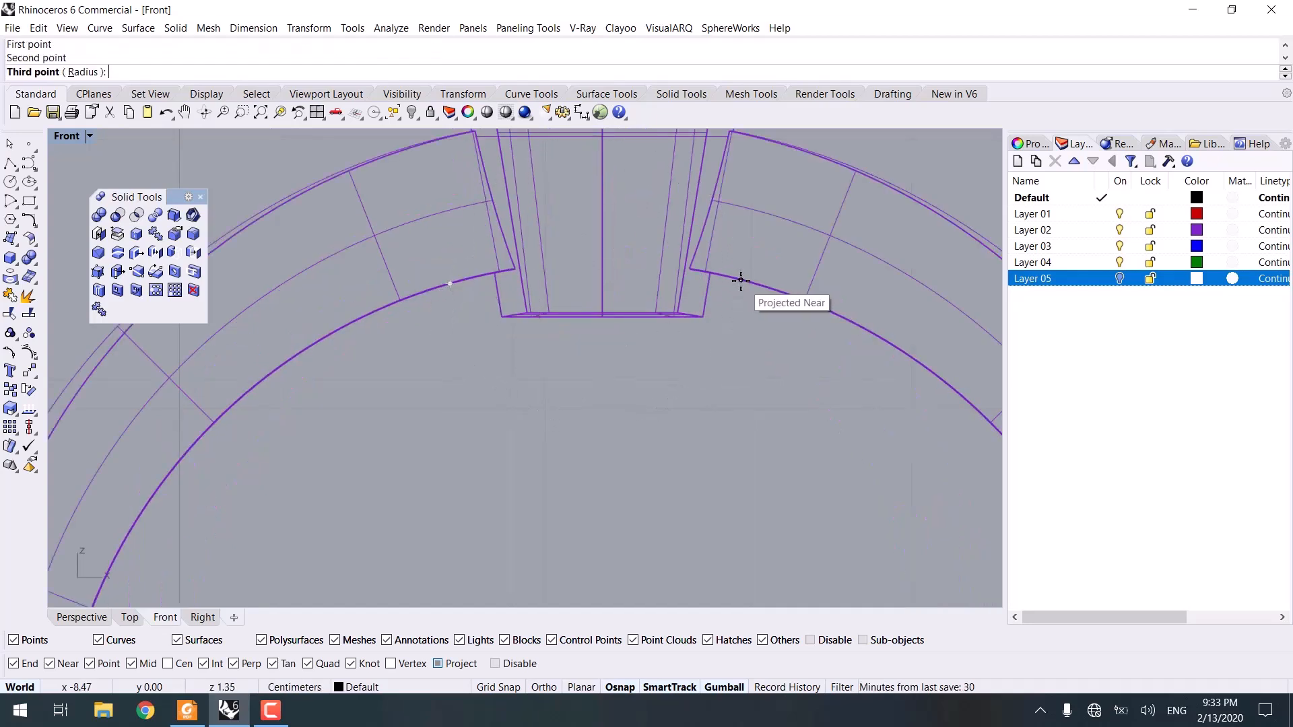
{"action": "left_click", "coordinate": [606, 263]}
{"action": "left_click", "coordinate": [616, 262]}
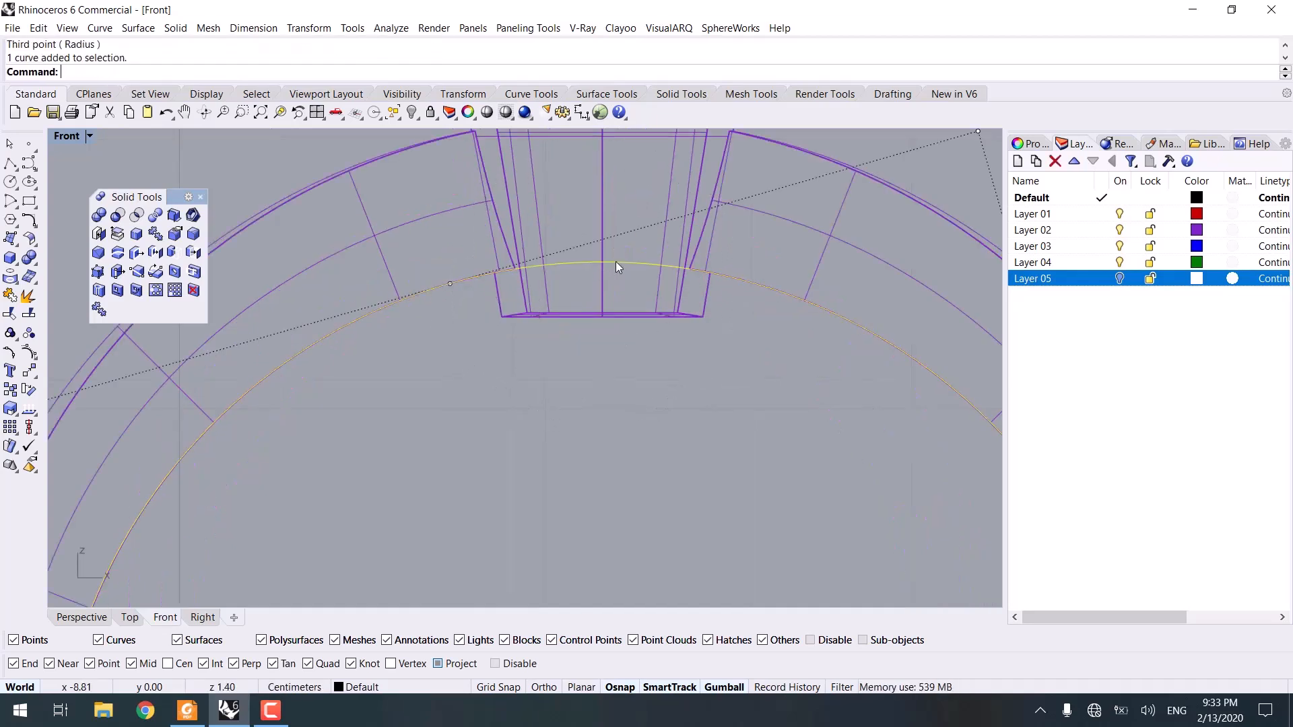
Extrude the circle to both sides with ExtrudeCrv as a solid cylinder passing through the round-bezel ring.
{"action": "left_click", "coordinate": [81, 617]}
{"action": "type", "text": "E"}
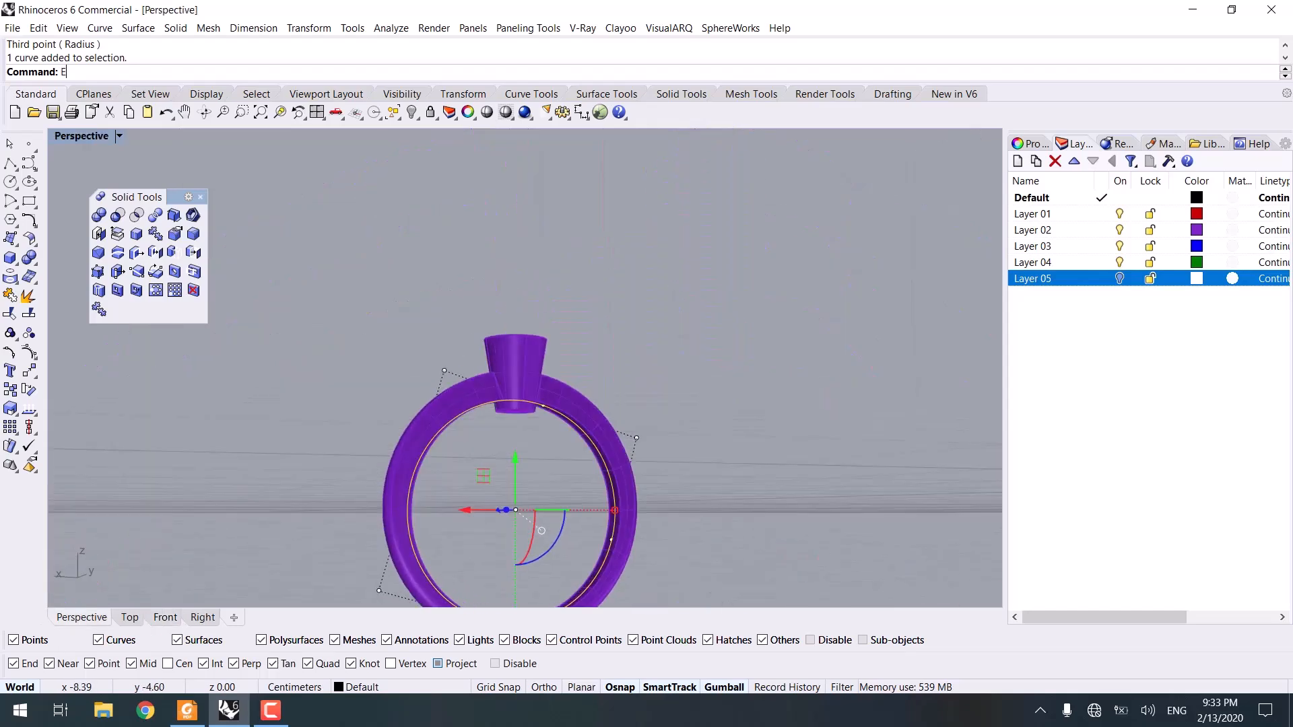
{"action": "type", "text": "XTrudeCrv"}
{"action": "key", "text": "Return"}
{"action": "right_click_drag", "start_coordinate": [542, 514], "coordinate": [707, 528]}
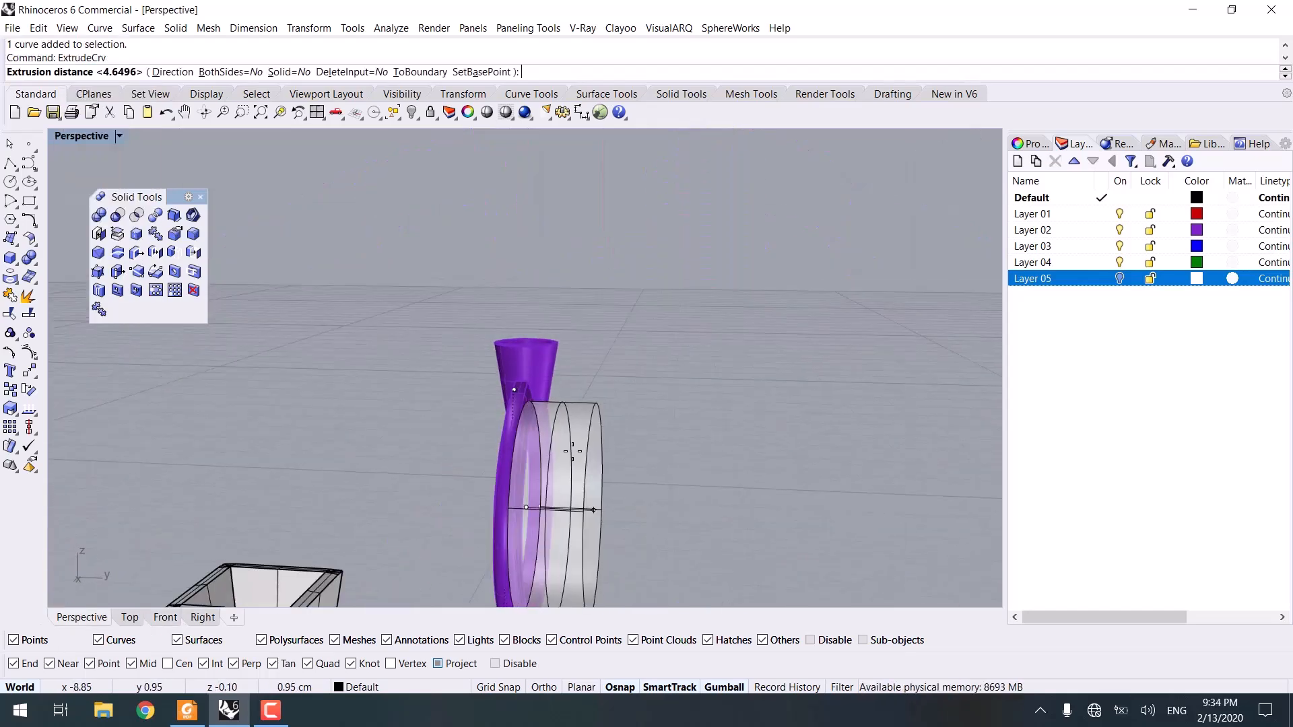
{"action": "left_click", "coordinate": [291, 72]}
{"action": "left_click", "coordinate": [229, 72]}
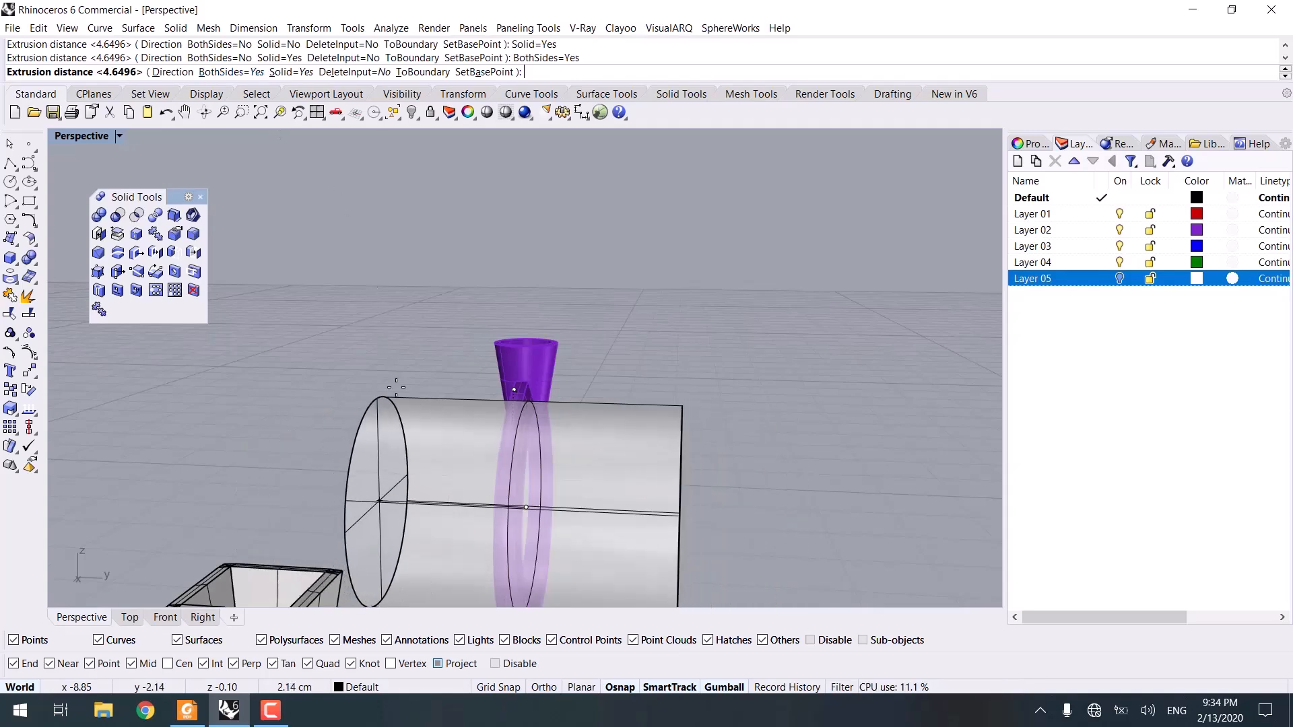
{"action": "left_click", "coordinate": [645, 438]}
{"action": "right_click_drag", "start_coordinate": [645, 438], "coordinate": [513, 385]}
{"action": "scroll", "coordinate": [447, 346], "scroll_direction": "up", "scroll_amount": 8}
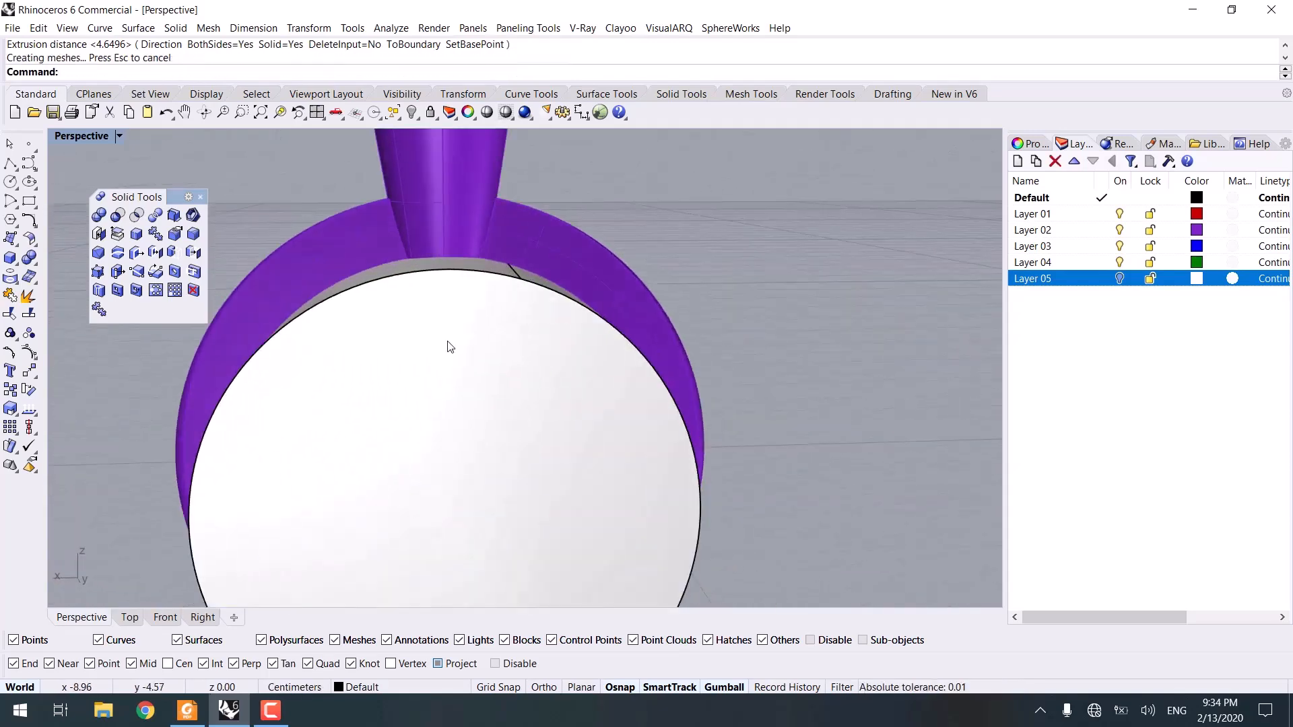
Try to subtract the cylinder from the round-bezel ring with Boolean Difference, and delete the cylinder.
{"action": "left_click", "coordinate": [470, 176]}
{"action": "right_click_drag", "start_coordinate": [470, 176], "coordinate": [466, 218]}
{"action": "right_click_drag", "start_coordinate": [296, 330], "coordinate": [135, 273]}
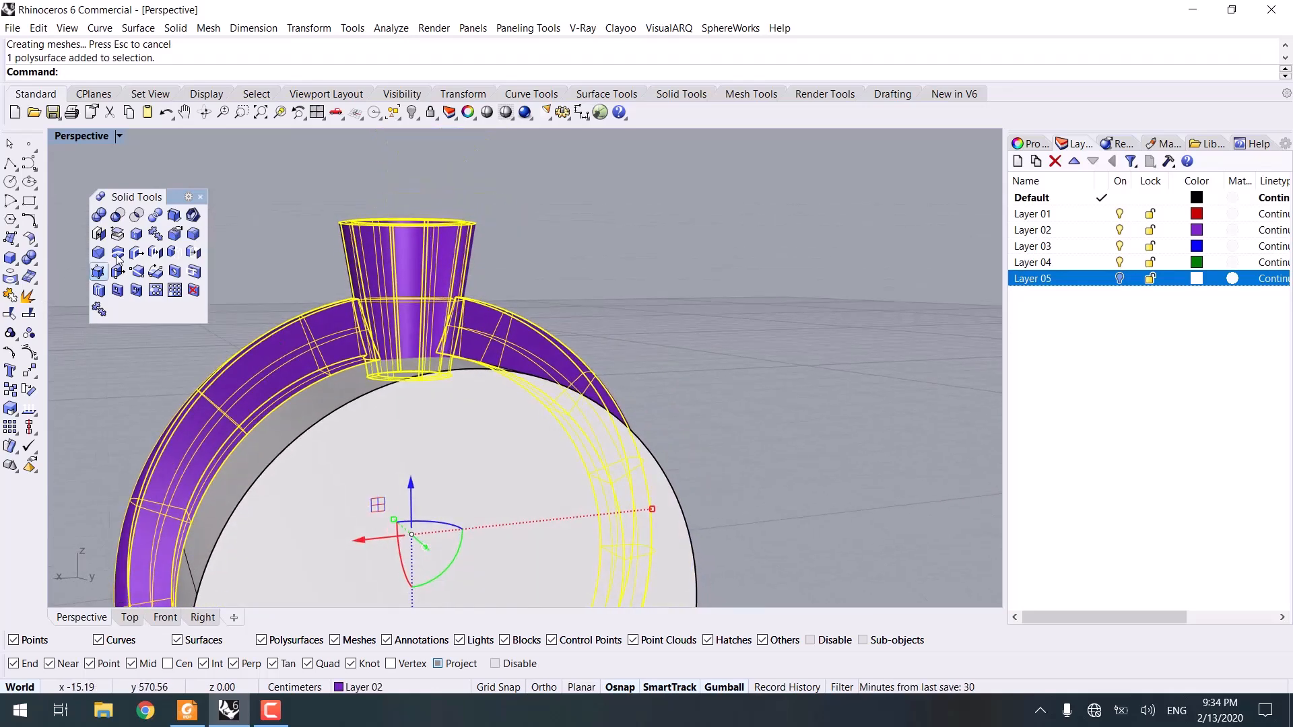
{"action": "left_click", "coordinate": [120, 215]}
{"action": "left_click", "coordinate": [557, 442]}
{"action": "right_click", "coordinate": [557, 441]}
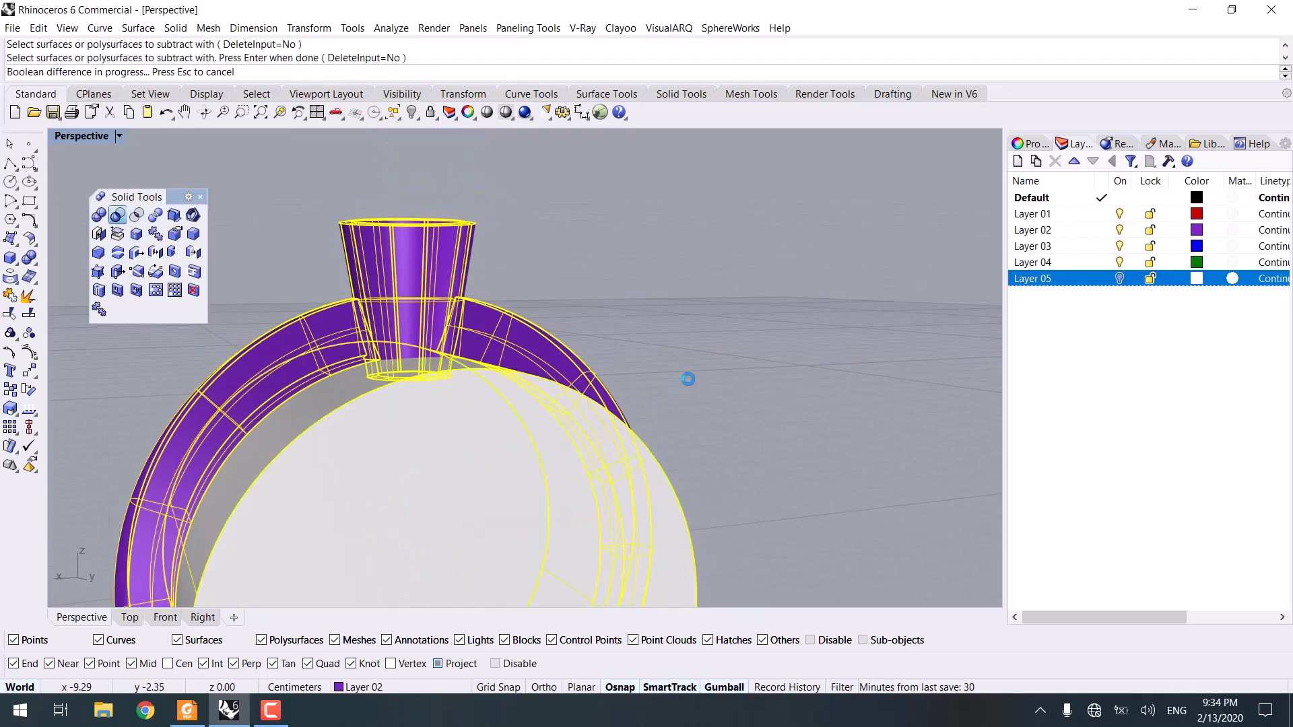
{"action": "right_click", "coordinate": [627, 419]}
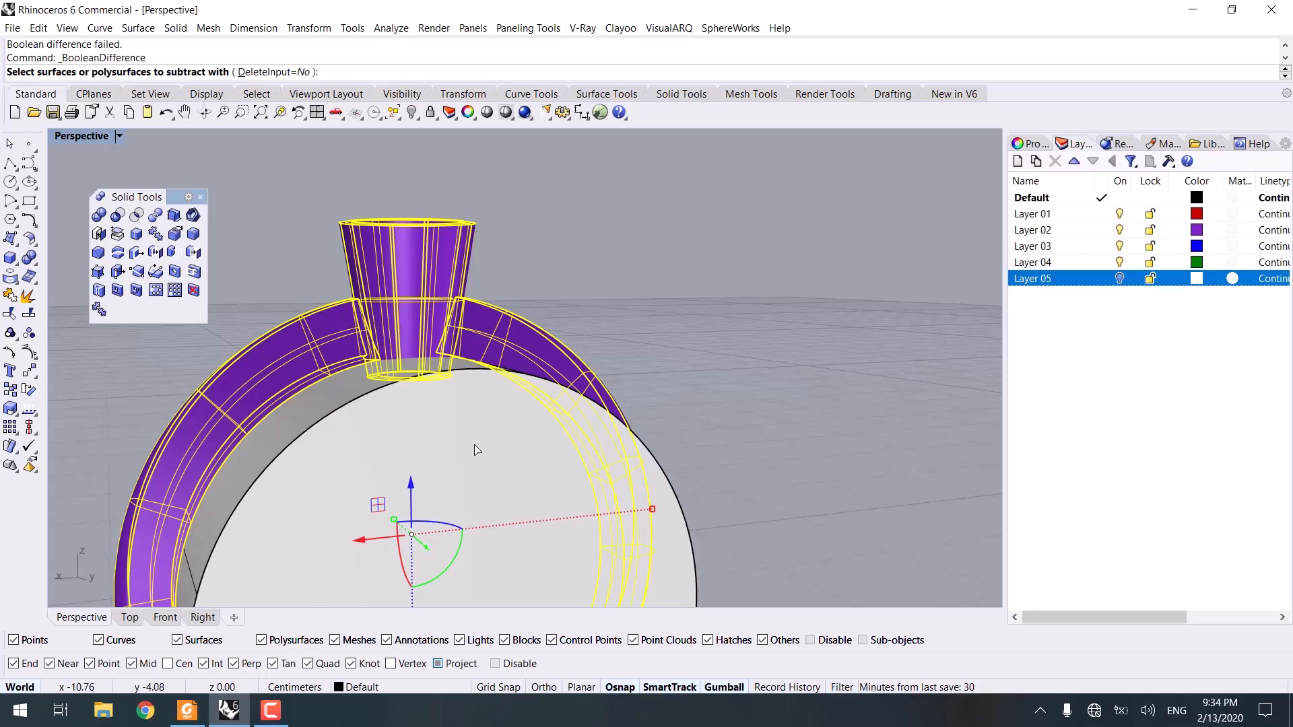
{"action": "key", "text": "Escape"}
{"action": "left_click", "coordinate": [438, 436]}
{"action": "key", "text": "Delete"}
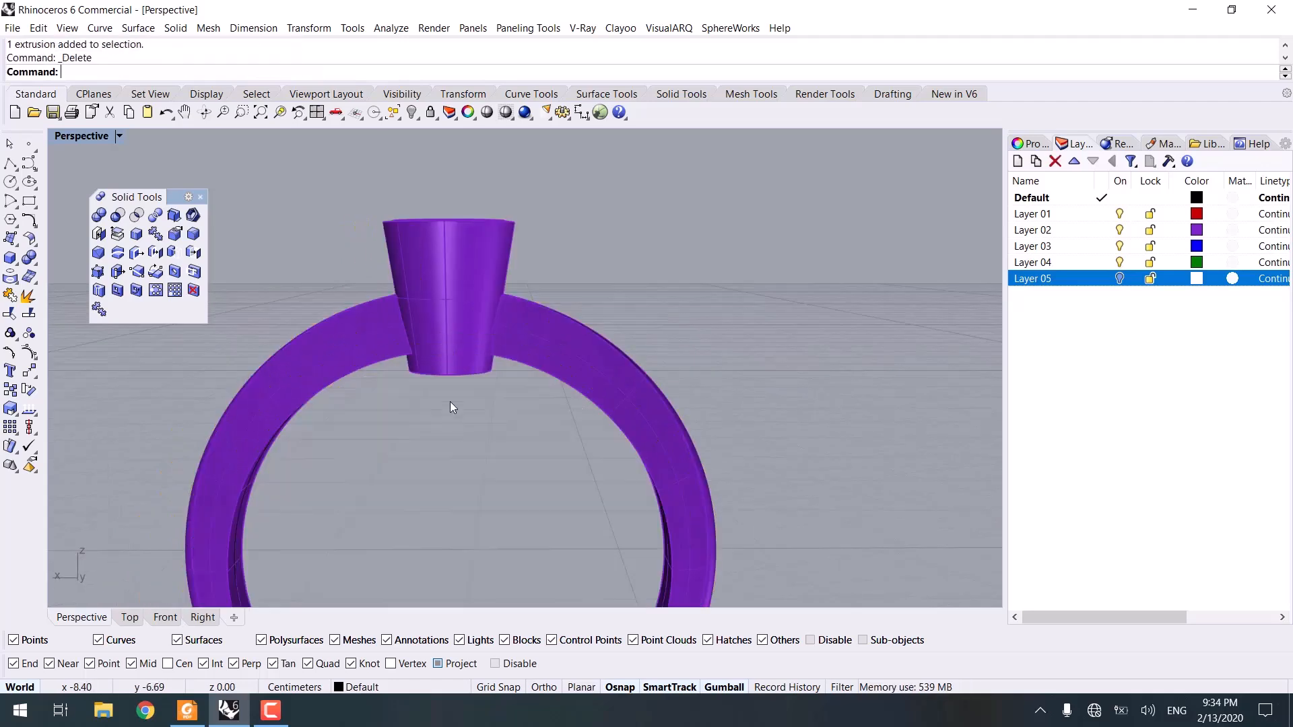
Inspect where the round bezel meets the band and undo the cylinder's deletion.
{"action": "left_click", "coordinate": [466, 338]}
{"action": "left_click", "coordinate": [478, 416]}
{"action": "right_click_drag", "start_coordinate": [479, 416], "coordinate": [430, 291]}
{"action": "left_click", "coordinate": [430, 291]}
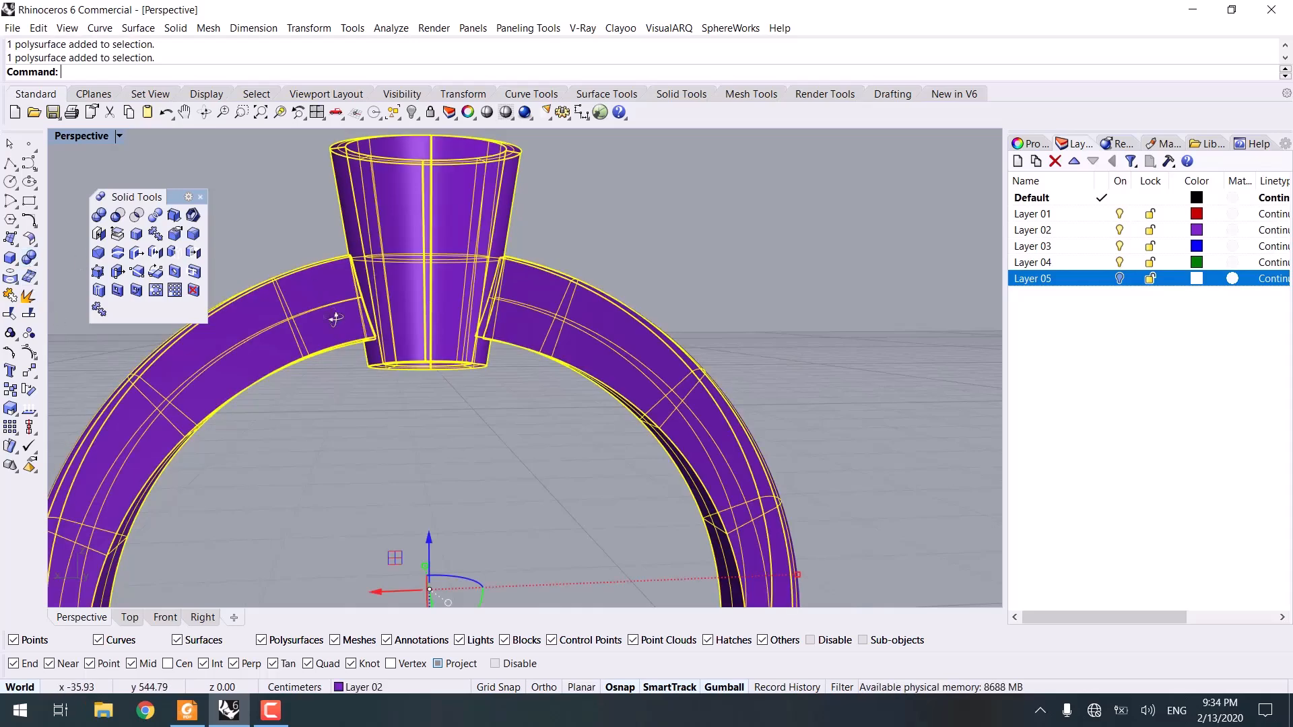
{"action": "right_click_drag", "start_coordinate": [335, 320], "coordinate": [374, 419]}
{"action": "left_click", "coordinate": [374, 418]}
{"action": "right_click_drag", "start_coordinate": [285, 418], "coordinate": [411, 369]}
{"action": "key", "text": "ctrl+z"}
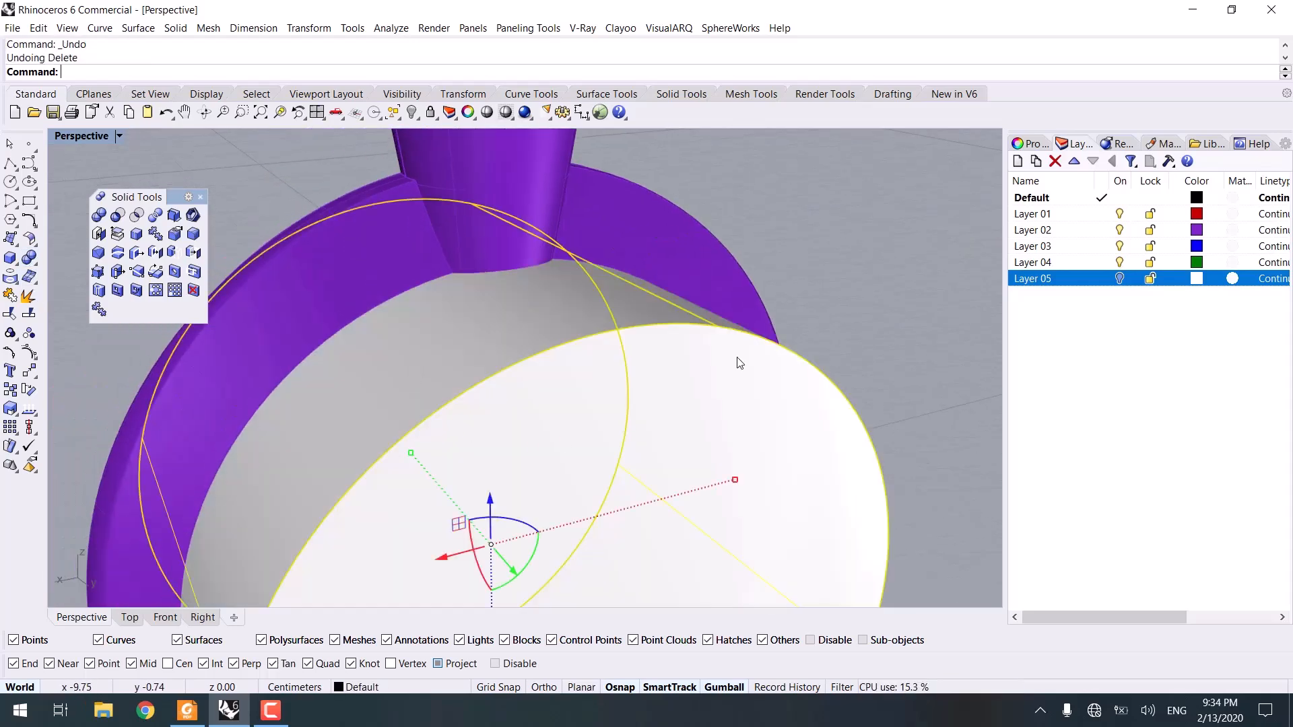
Try a Boolean Intersection of the round-bezel ring and the cylinder, and delete the cylinder.
{"action": "left_click", "coordinate": [576, 210]}
{"action": "left_click", "coordinate": [146, 214]}
{"action": "left_click", "coordinate": [456, 405]}
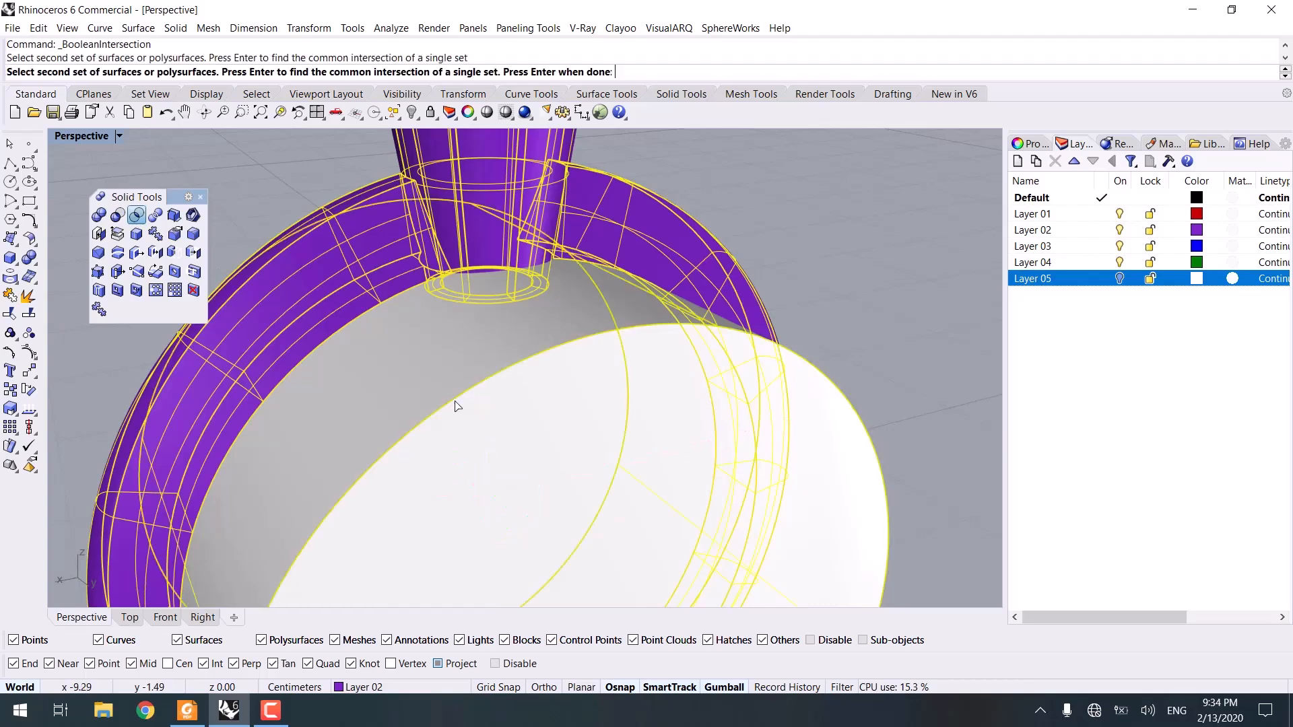
{"action": "key", "text": "Return"}
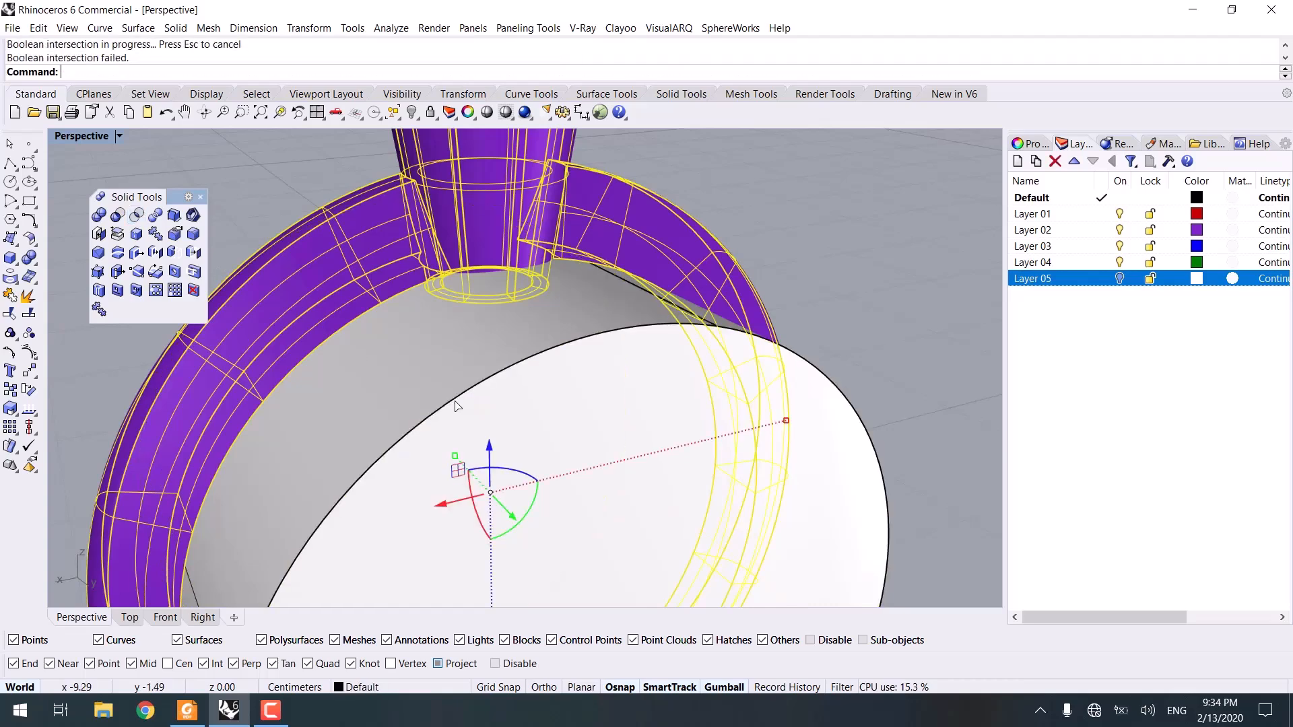
{"action": "right_click_drag", "start_coordinate": [552, 301], "coordinate": [464, 283]}
{"action": "left_click", "coordinate": [886, 229]}
{"action": "left_click", "coordinate": [614, 336]}
{"action": "key", "text": "Delete"}
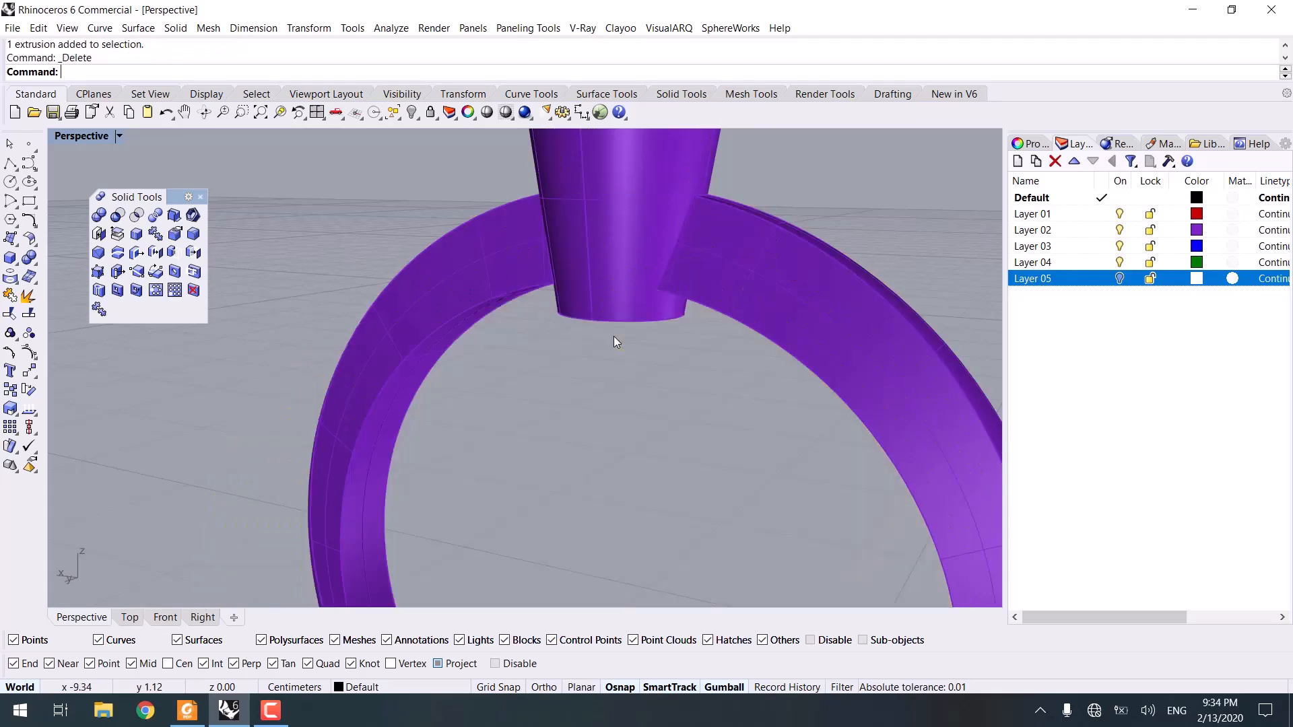
Step back through the recent operations and redo them up to the circle on the round-bezel ring.
{"action": "right_click_drag", "start_coordinate": [604, 329], "coordinate": [600, 366]}
{"action": "key", "text": "ctrl+z"}
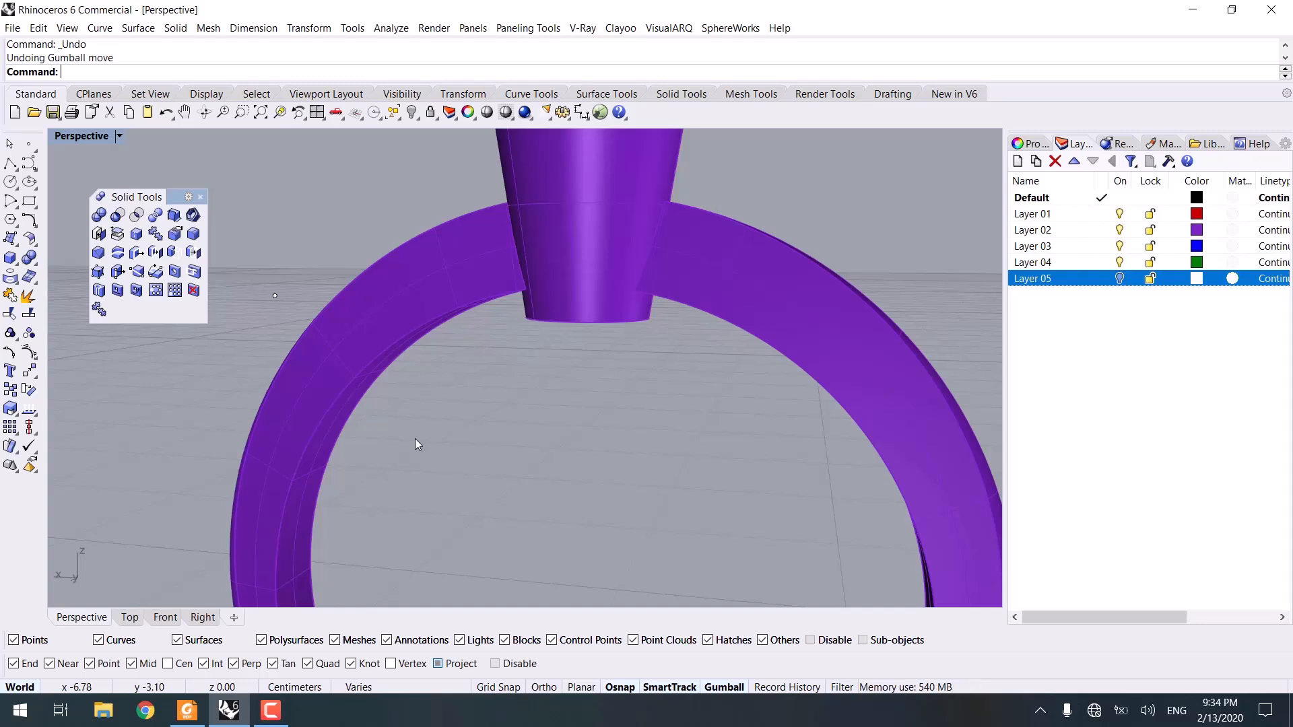
{"action": "key", "text": "ctrl+z"}
{"action": "key", "text": "ctrl+y"}
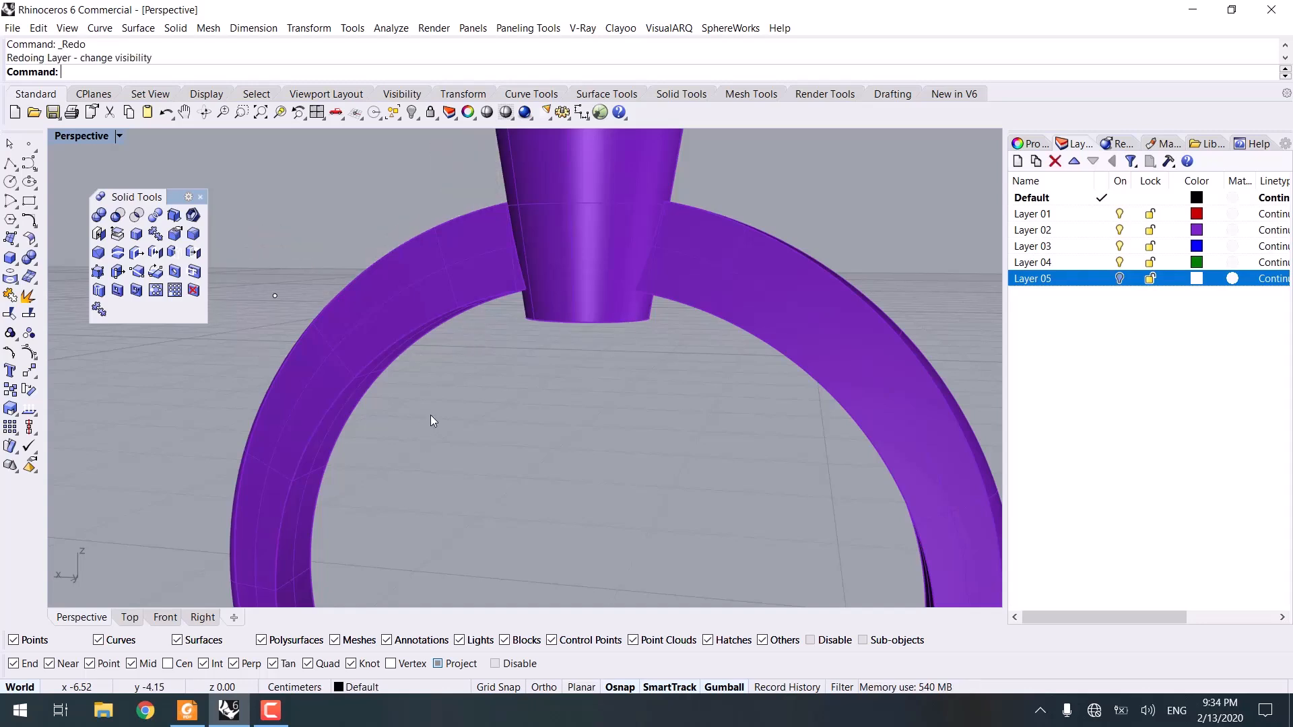
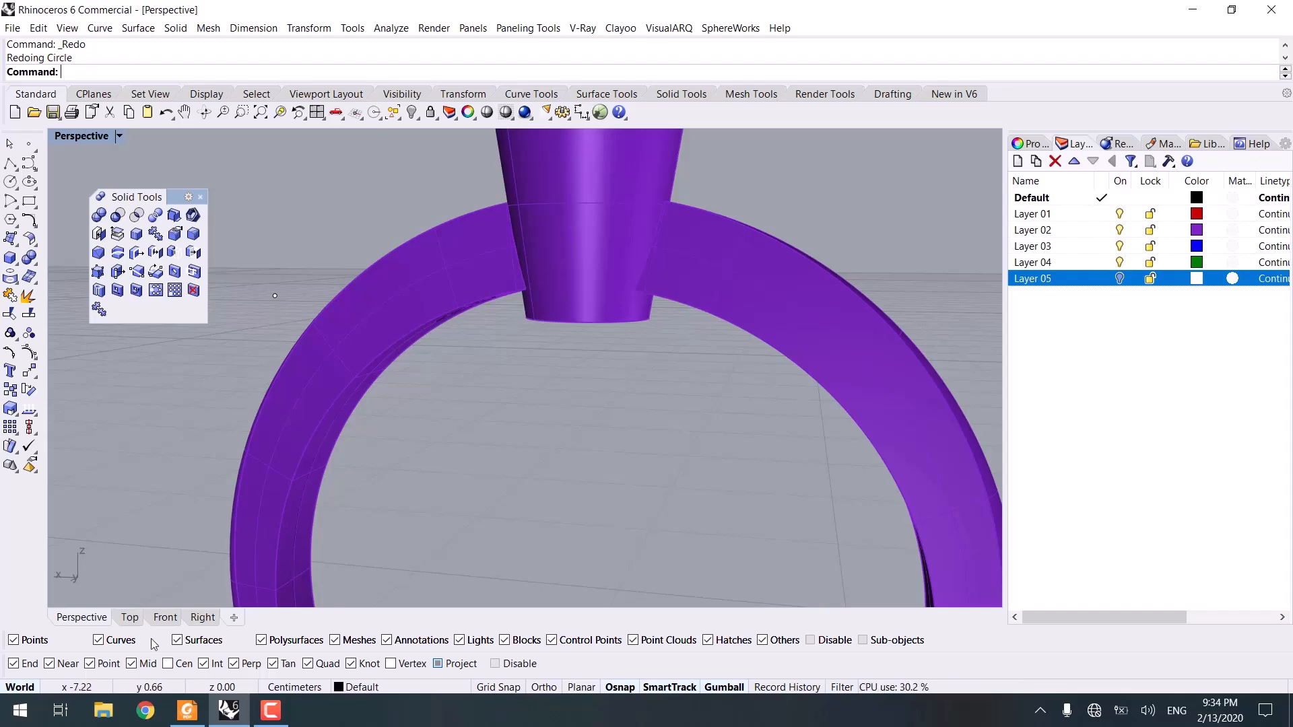
Examine how the circle lines up with the band's finger opening and the bezel's lower end, from the front and in perspective.
{"action": "left_click", "coordinate": [167, 618]}
{"action": "scroll", "coordinate": [372, 470], "scroll_direction": "down", "scroll_amount": 6}
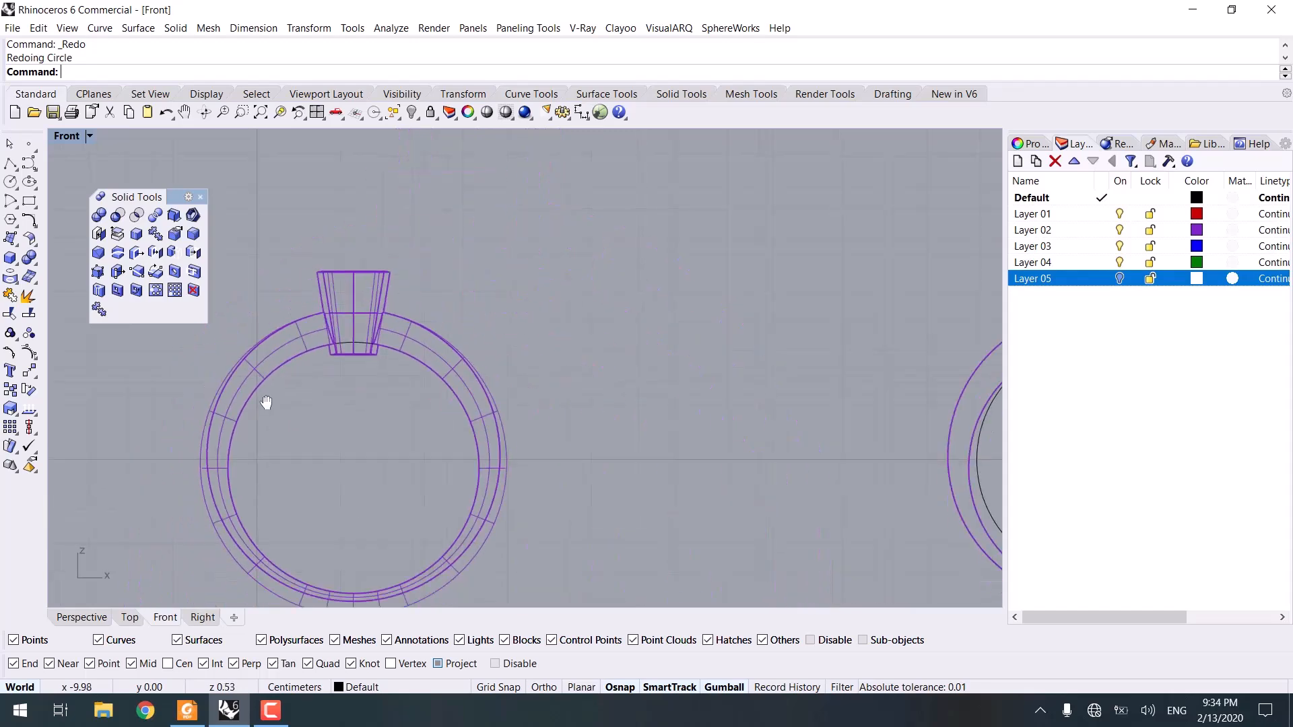
{"action": "left_click", "coordinate": [273, 345]}
{"action": "left_click", "coordinate": [307, 378]}
{"action": "scroll", "coordinate": [317, 355], "scroll_direction": "up", "scroll_amount": 2}
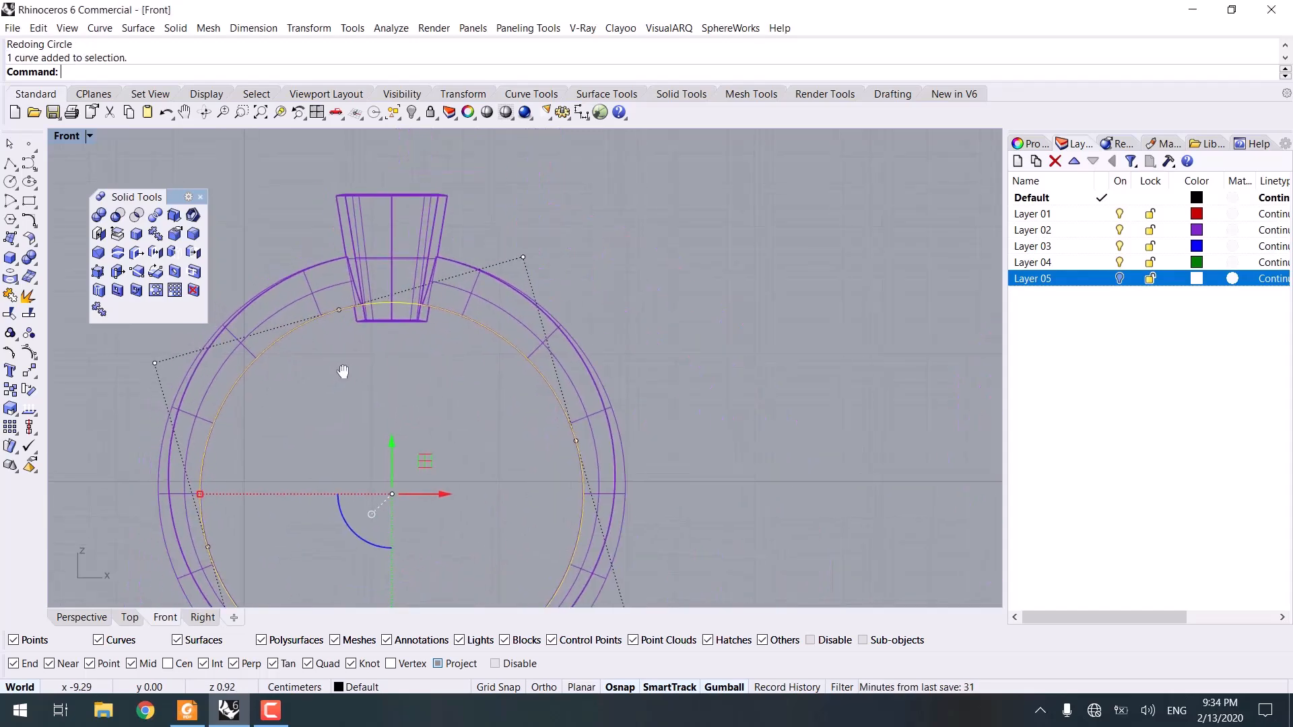
{"action": "left_click", "coordinate": [89, 618]}
{"action": "right_click_drag", "start_coordinate": [437, 462], "coordinate": [505, 436]}
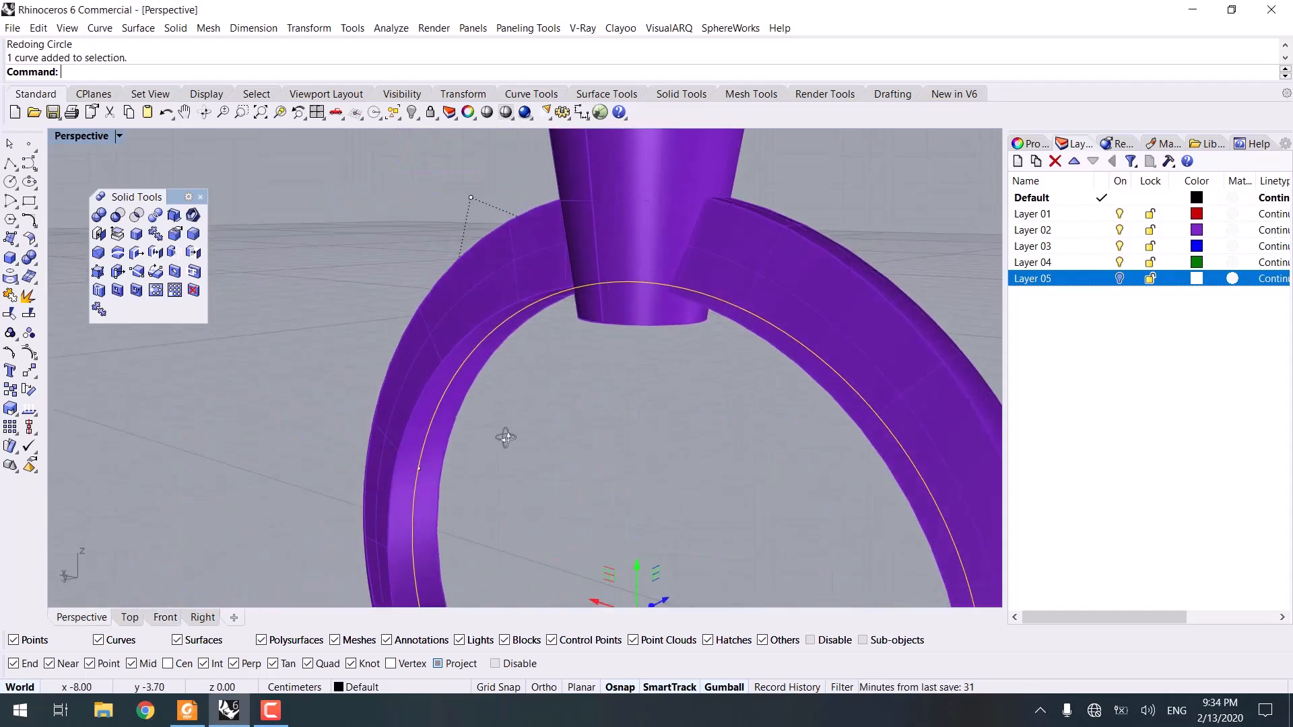
{"action": "scroll", "coordinate": [505, 437], "scroll_direction": "down", "scroll_amount": 6}
{"action": "scroll", "coordinate": [506, 293], "scroll_direction": "up", "scroll_amount": 1}
{"action": "mouse_move", "coordinate": [462, 377]}
{"action": "right_mouse_down"}
{"action": "mouse_move", "coordinate": [505, 293]}
{"action": "mouse_move", "coordinate": [580, 332]}
{"action": "right_mouse_up"}
{"action": "right_click_drag", "start_coordinate": [577, 434], "coordinate": [567, 327], "text": "shift"}
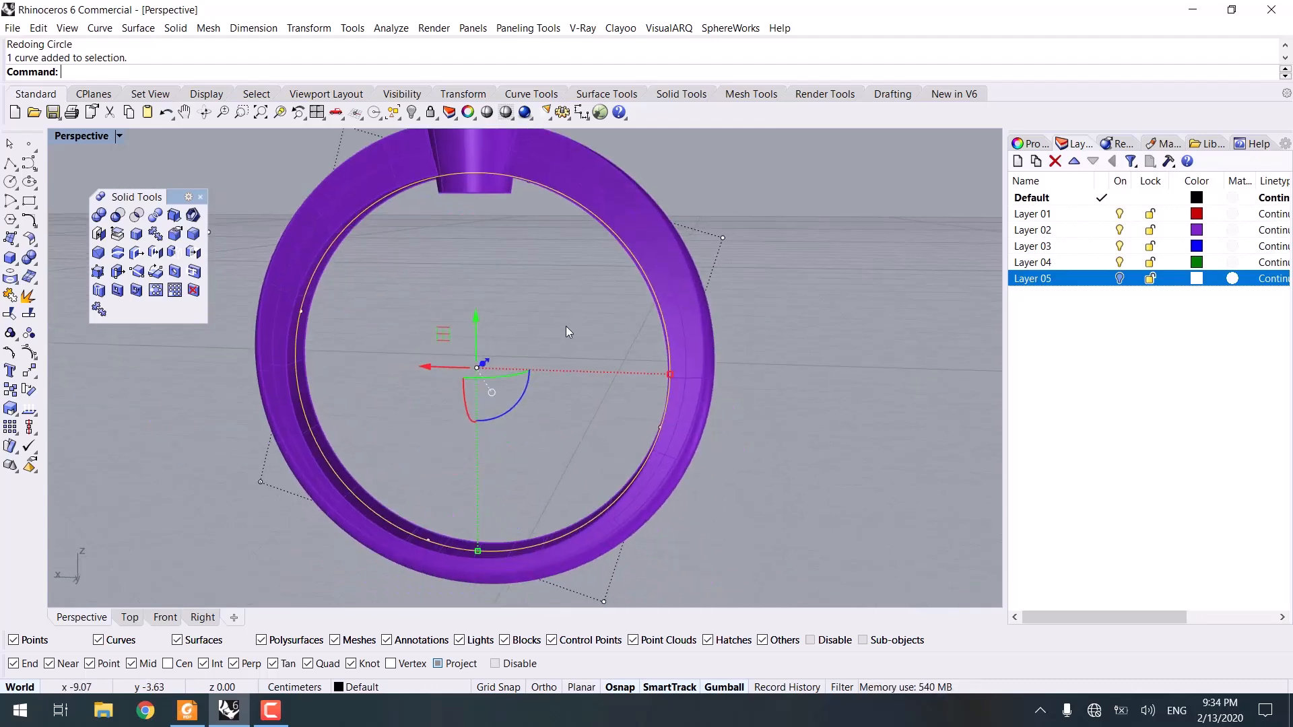
{"action": "left_click", "coordinate": [567, 342]}
{"action": "left_click", "coordinate": [438, 542]}
{"action": "left_click", "coordinate": [468, 583]}
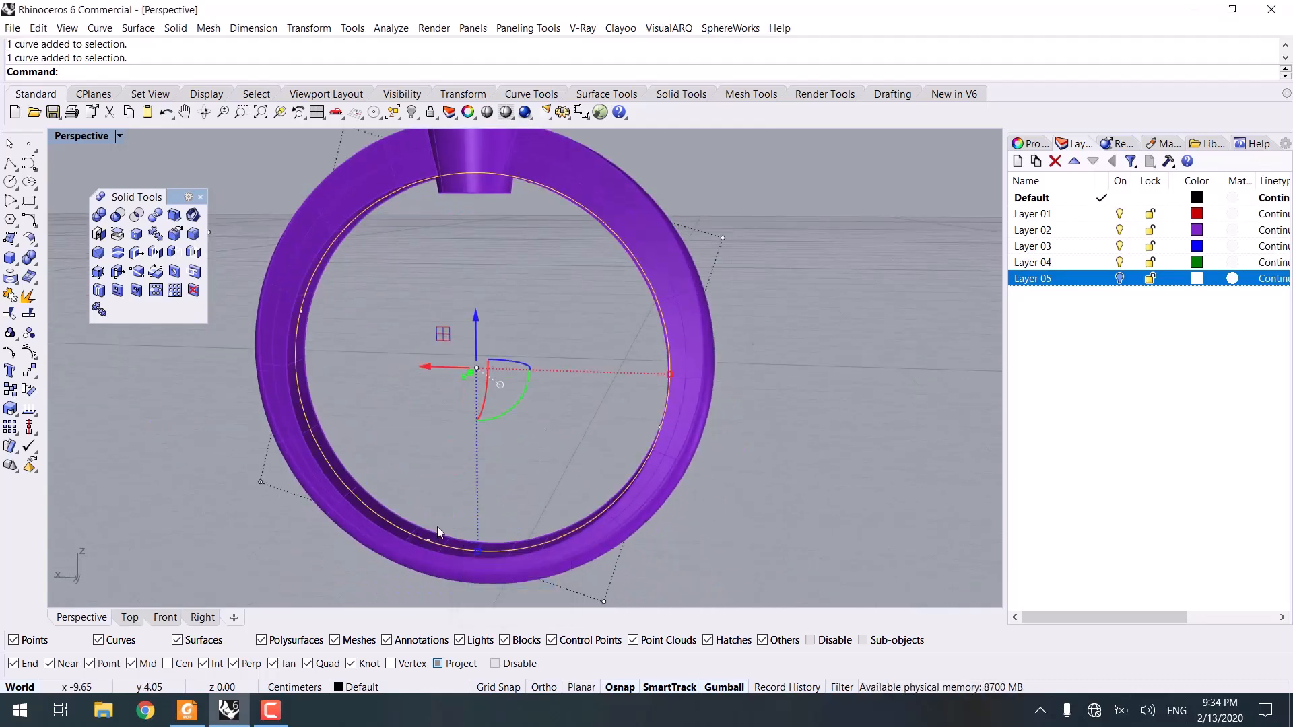
{"action": "right_click_drag", "start_coordinate": [438, 527], "coordinate": [479, 473]}
{"action": "scroll", "coordinate": [438, 572], "scroll_direction": "up", "scroll_amount": 2}
{"action": "scroll", "coordinate": [438, 572], "scroll_direction": "down", "scroll_amount": 4}
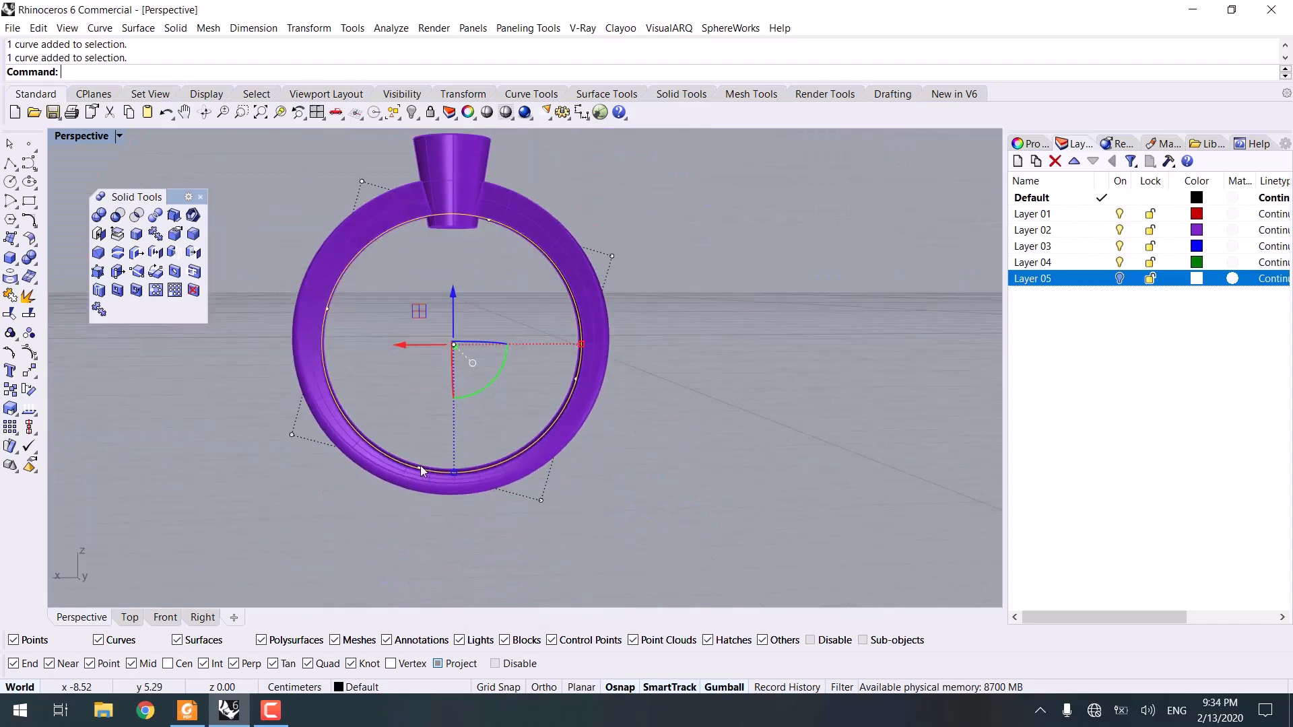
Try reshaping the circle by moving its lower control points upward inside the ring.
{"action": "left_click_drag", "start_coordinate": [248, 536], "coordinate": [645, 311]}
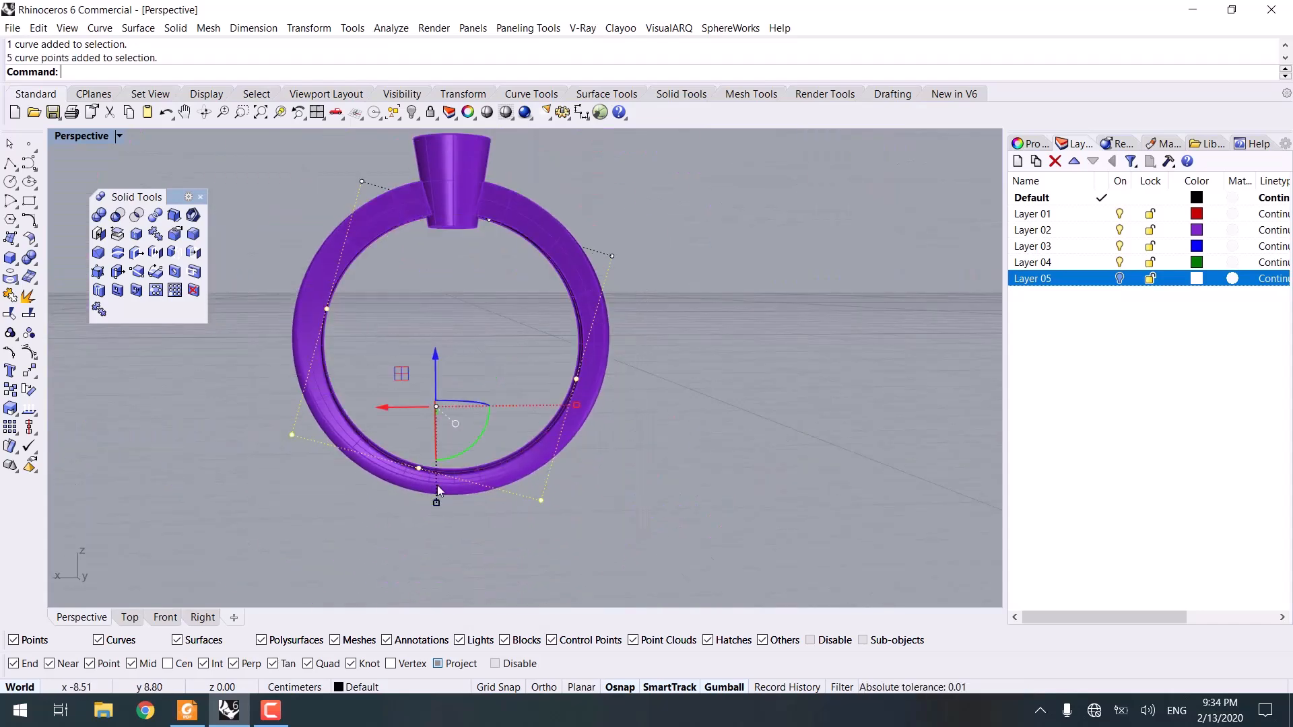
{"action": "left_click_drag", "start_coordinate": [438, 353], "coordinate": [446, 315]}
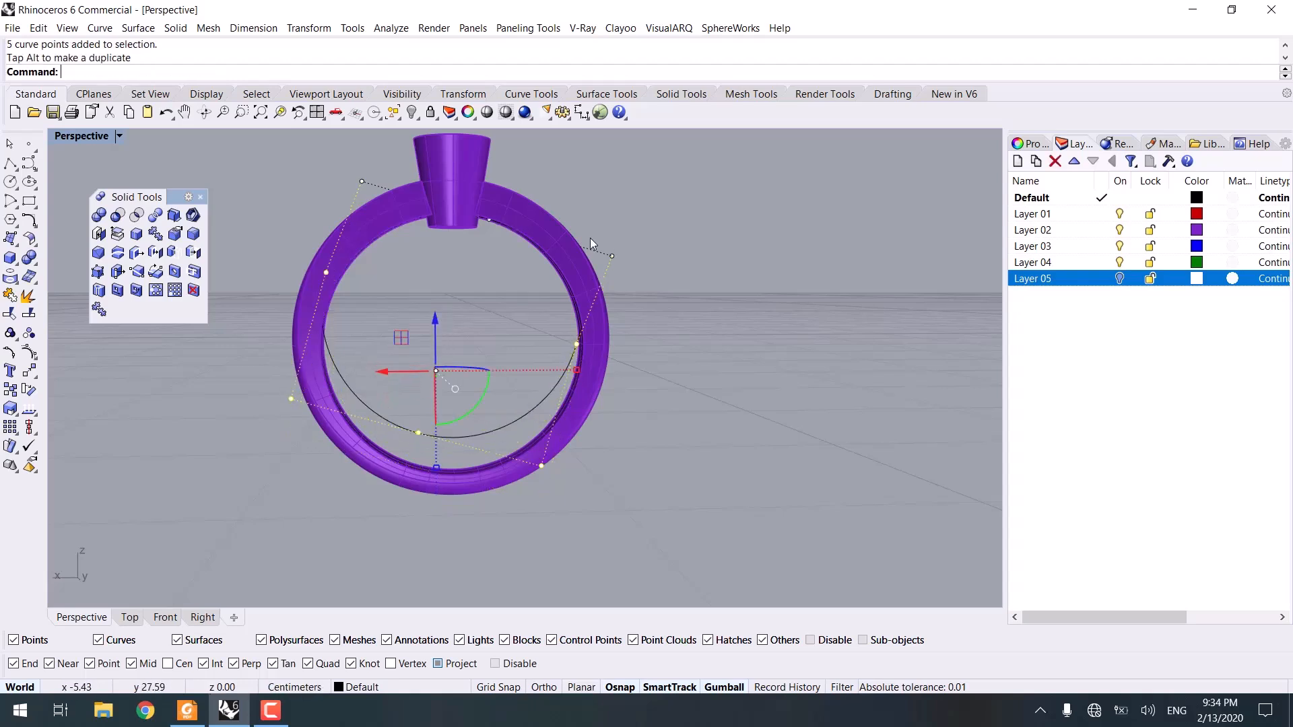
{"action": "left_click_drag", "start_coordinate": [559, 232], "coordinate": [528, 261]}
{"action": "left_click", "coordinate": [620, 272]}
Delete the circle inside the round-bezel ring.
{"action": "key", "text": "Escape"}
{"action": "key", "text": "Escape"}
{"action": "key", "text": "Escape"}
{"action": "left_click", "coordinate": [555, 289]}
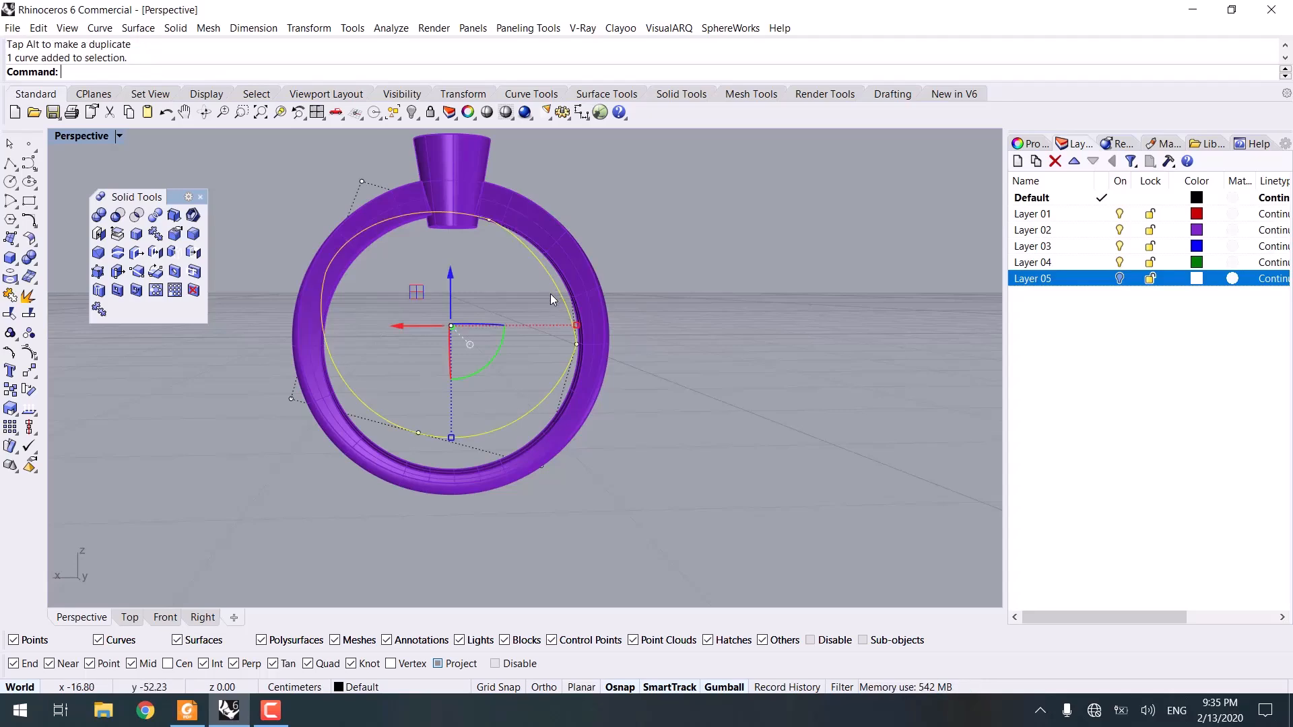
{"action": "key", "text": "Delete"}
Draw an arc in the front view along the band's inner edge, passing through the bezel, by start, end and a point on it.
{"action": "left_click", "coordinate": [165, 618]}
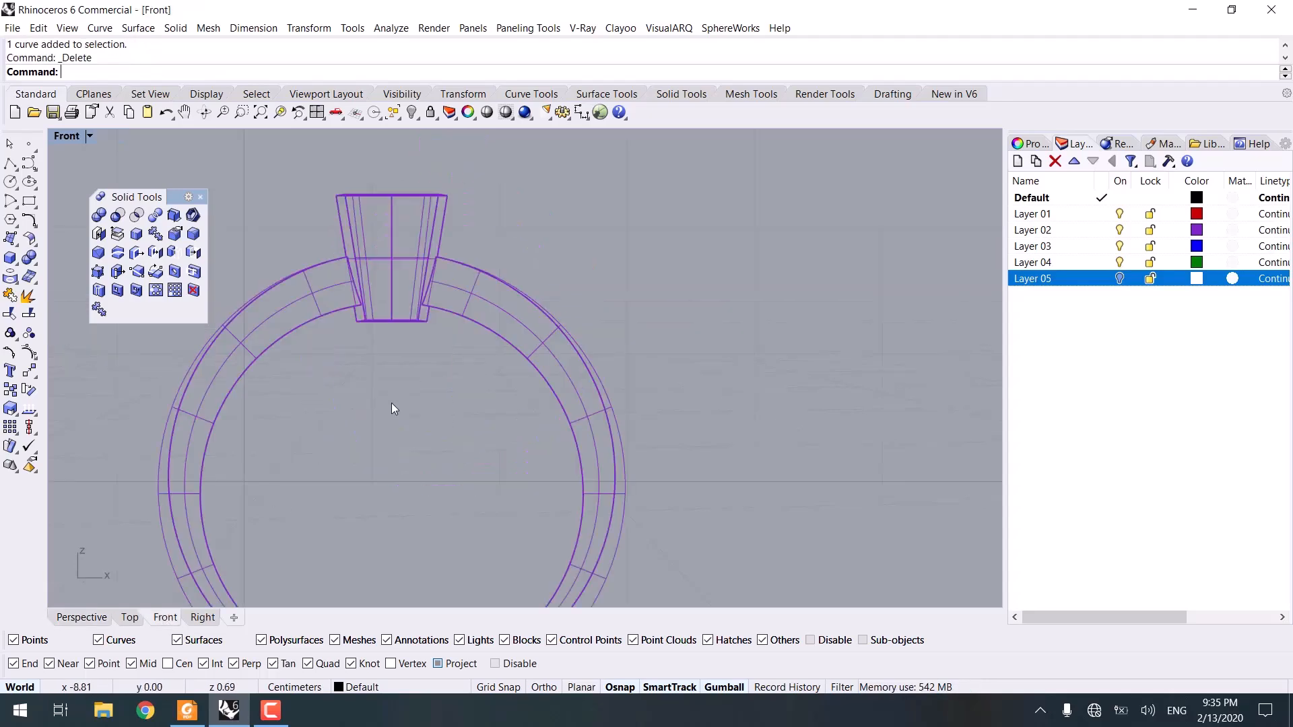
{"action": "scroll", "coordinate": [349, 226], "scroll_direction": "up", "scroll_amount": 3}
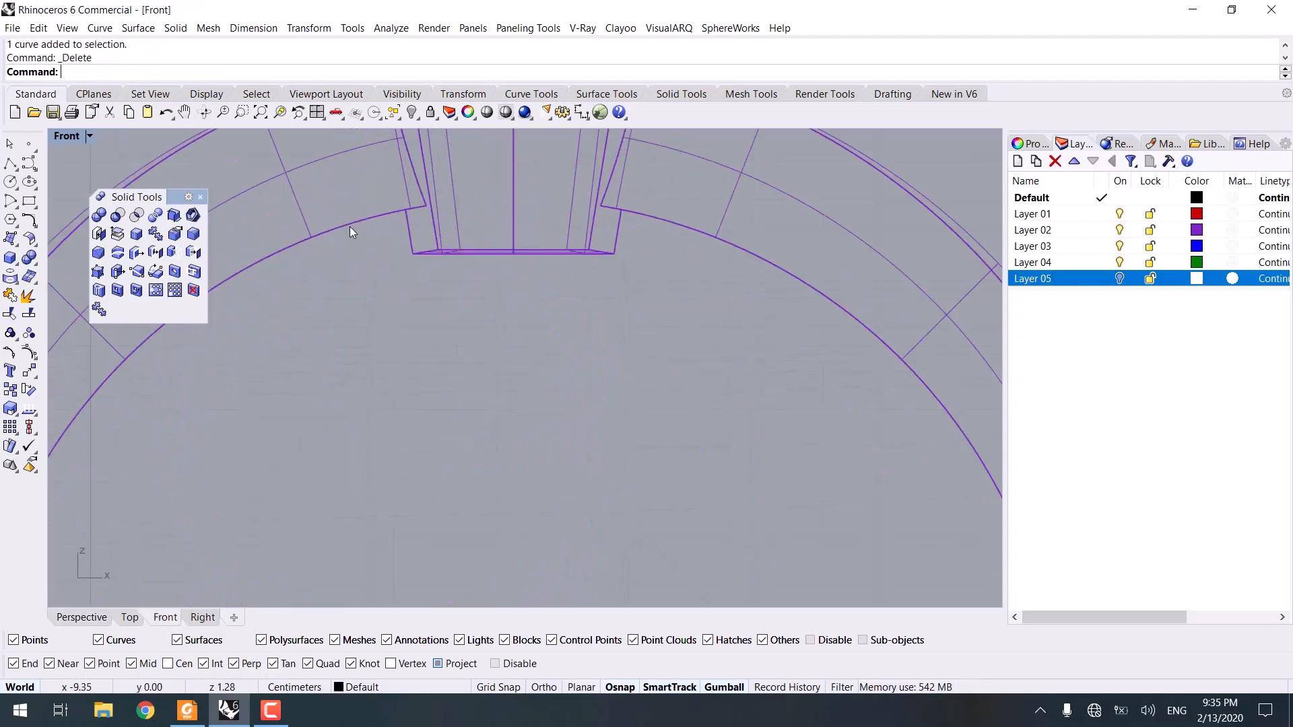
{"action": "right_click", "coordinate": [11, 202]}
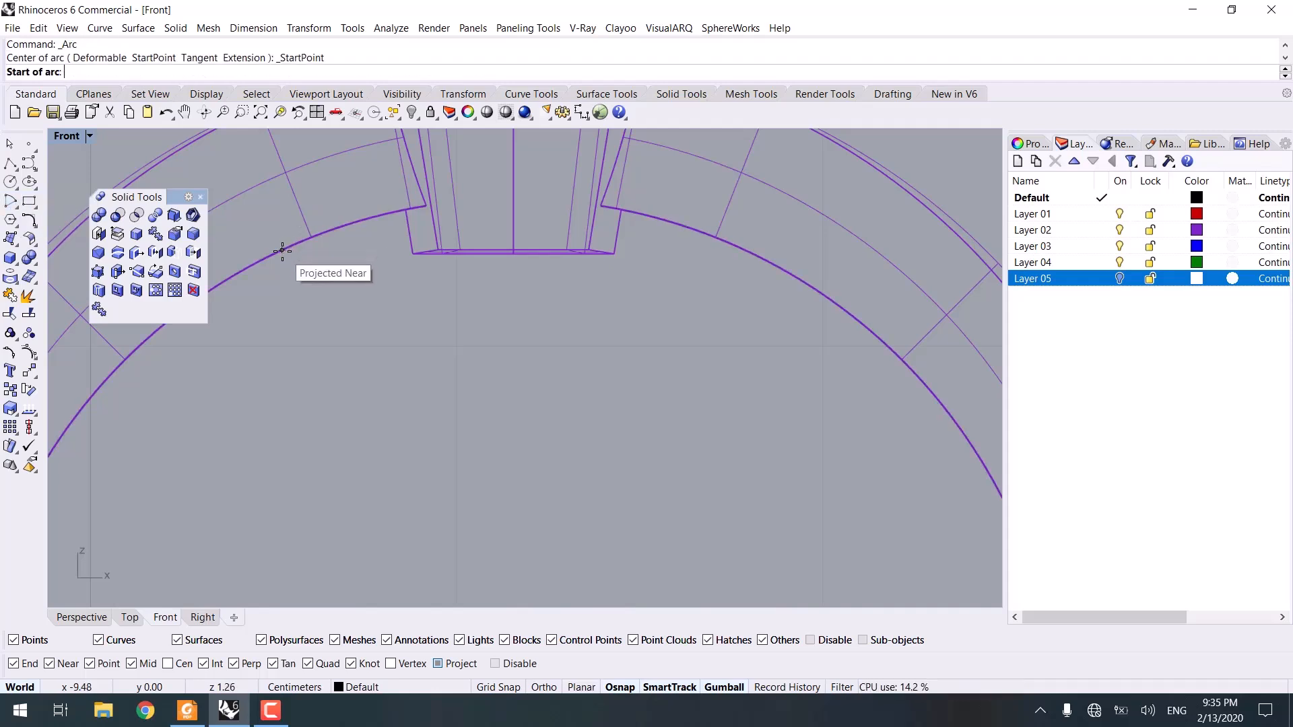
{"action": "left_click", "coordinate": [282, 250]}
{"action": "left_click", "coordinate": [833, 300]}
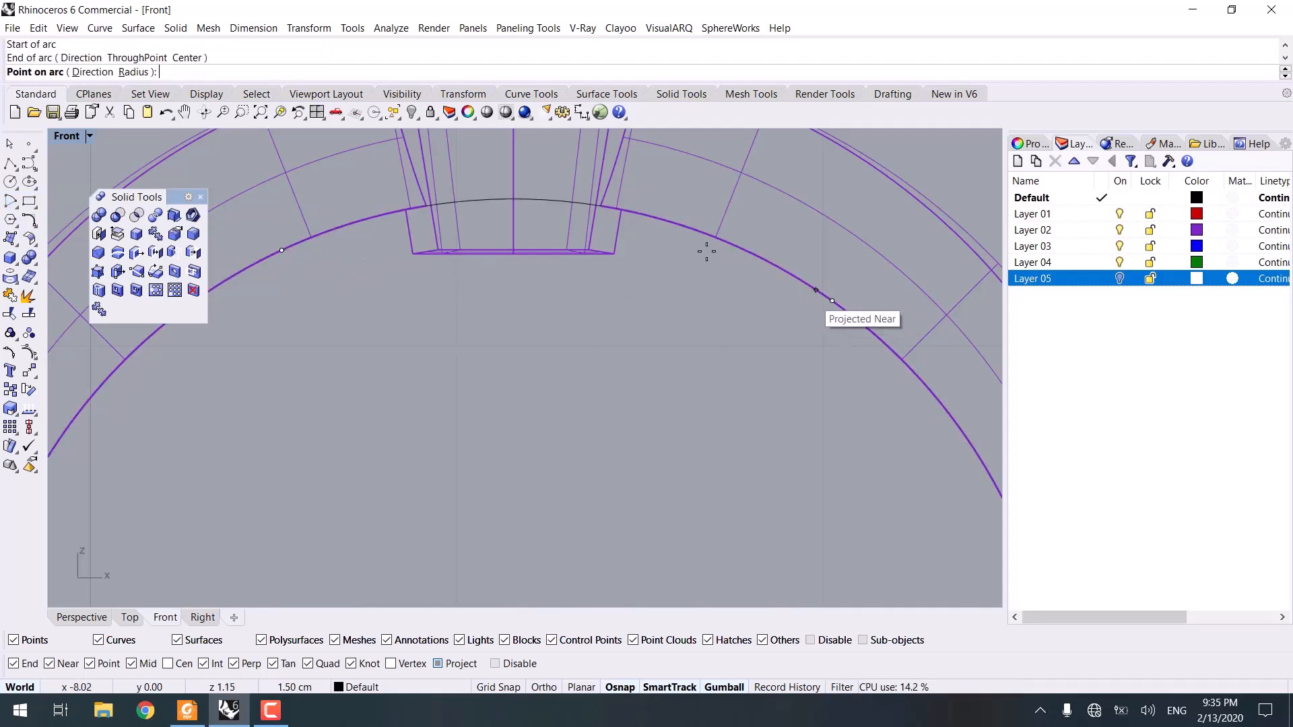
{"action": "left_click", "coordinate": [690, 230]}
Move the arc out of the ring, clear of the band and bezel.
{"action": "left_click", "coordinate": [546, 201]}
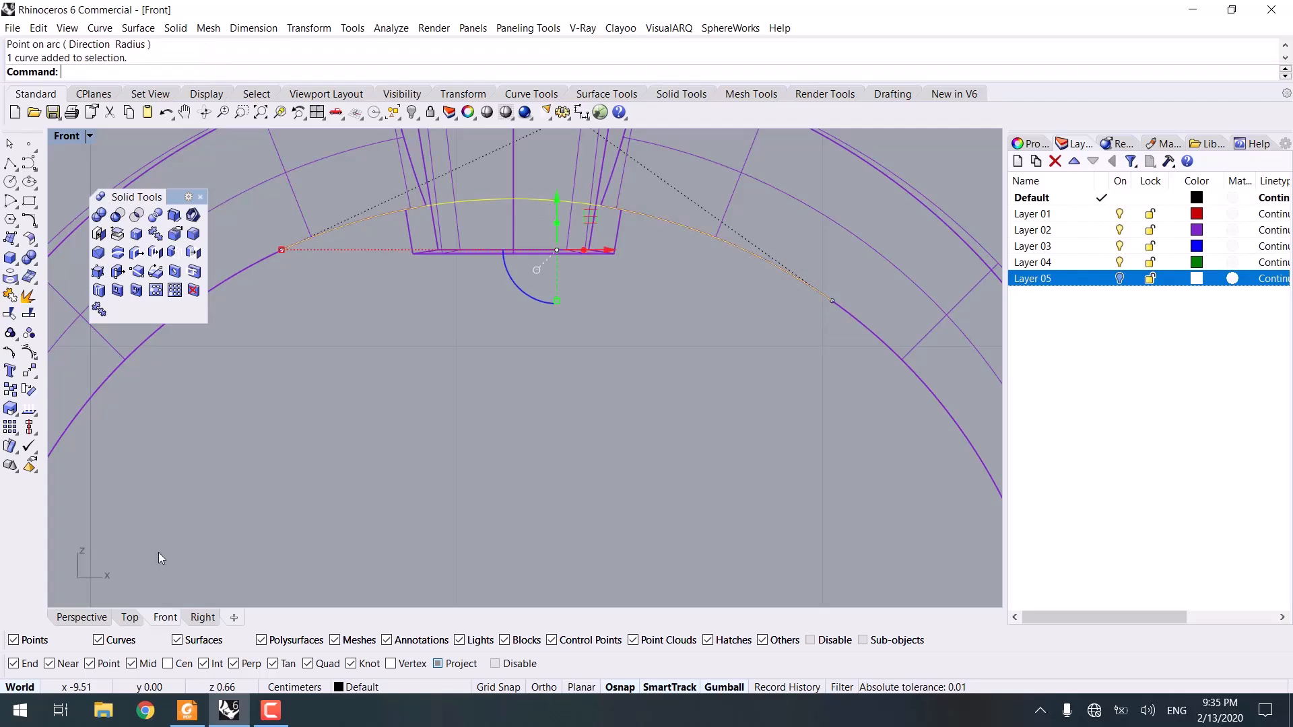
{"action": "left_click", "coordinate": [80, 622]}
{"action": "right_click_drag", "start_coordinate": [495, 482], "coordinate": [535, 386]}
{"action": "scroll", "coordinate": [535, 387], "scroll_direction": "up", "scroll_amount": 8}
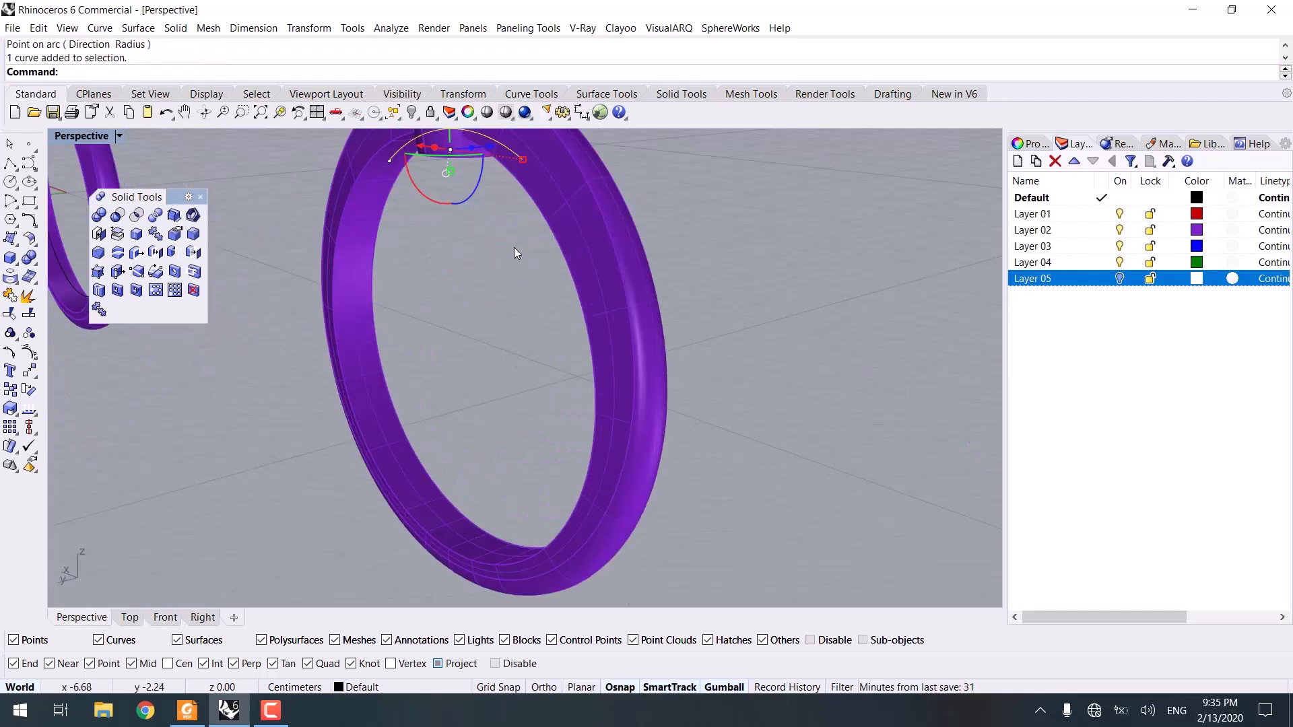
{"action": "scroll", "coordinate": [514, 247], "scroll_direction": "down", "scroll_amount": 2}
{"action": "right_click_drag", "start_coordinate": [514, 248], "coordinate": [513, 417], "text": "shift"}
{"action": "left_click_drag", "start_coordinate": [495, 304], "coordinate": [364, 334]}
{"action": "left_click", "coordinate": [700, 277]}
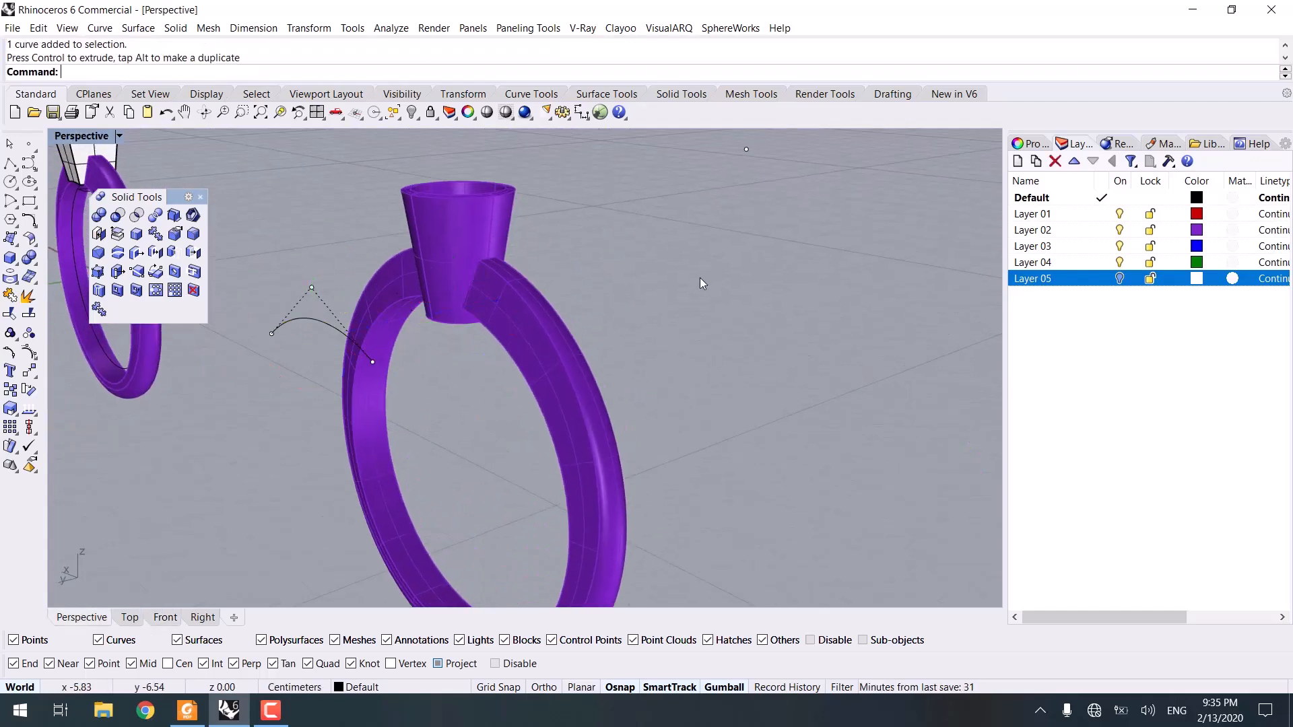
Try to cut the round-bezel ring with WireCut, using the arc as the cutting curve.
{"action": "right_click_drag", "start_coordinate": [700, 277], "coordinate": [637, 329]}
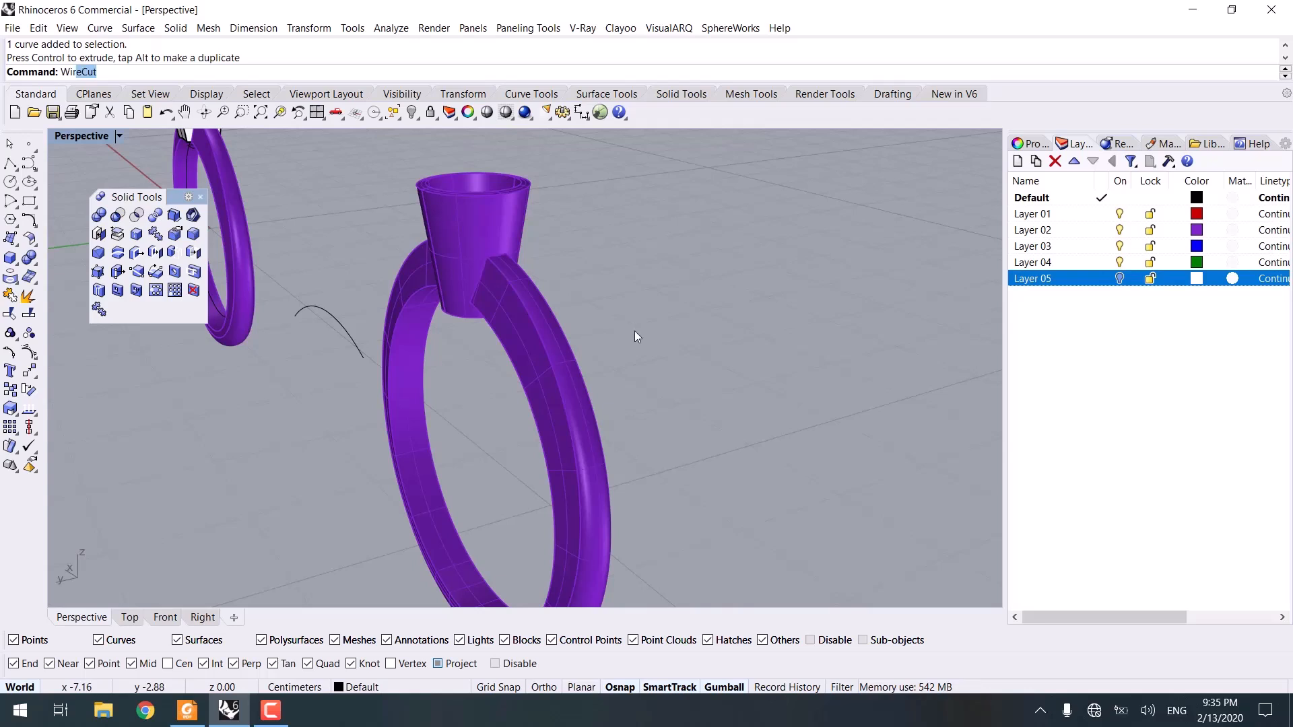
{"action": "key", "text": "Return"}
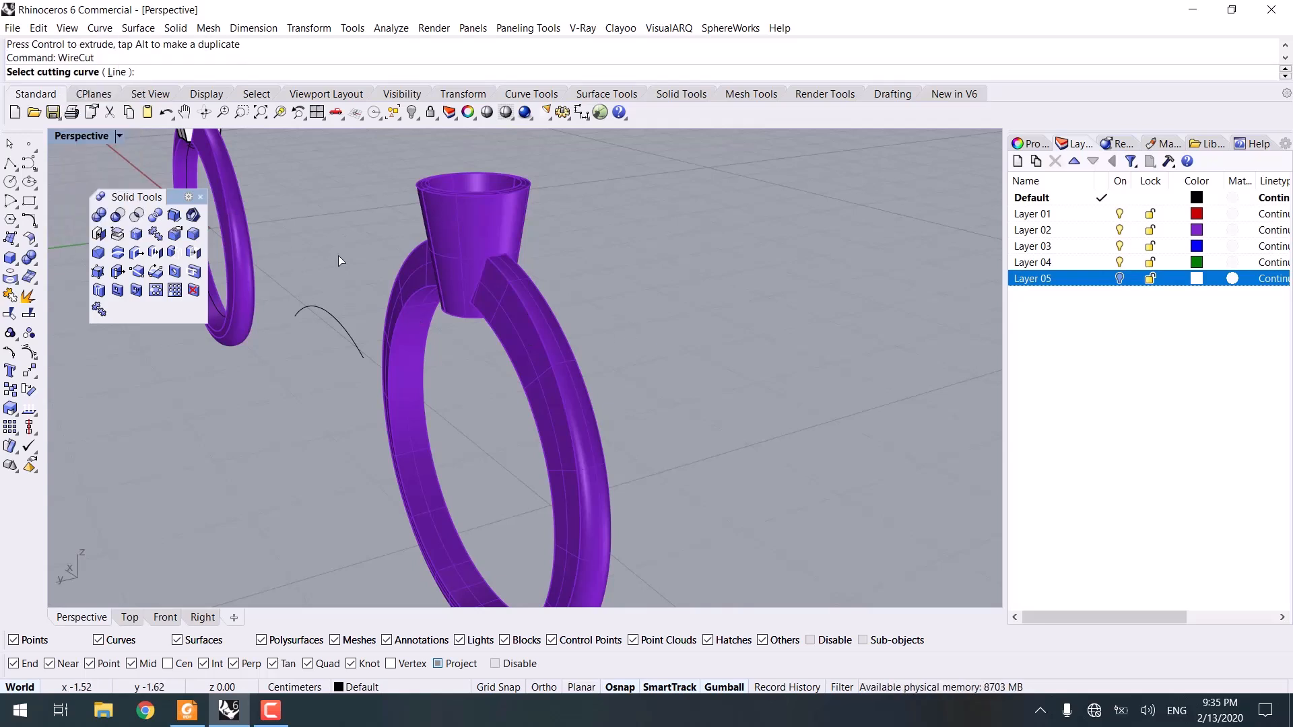
{"action": "left_click", "coordinate": [339, 315]}
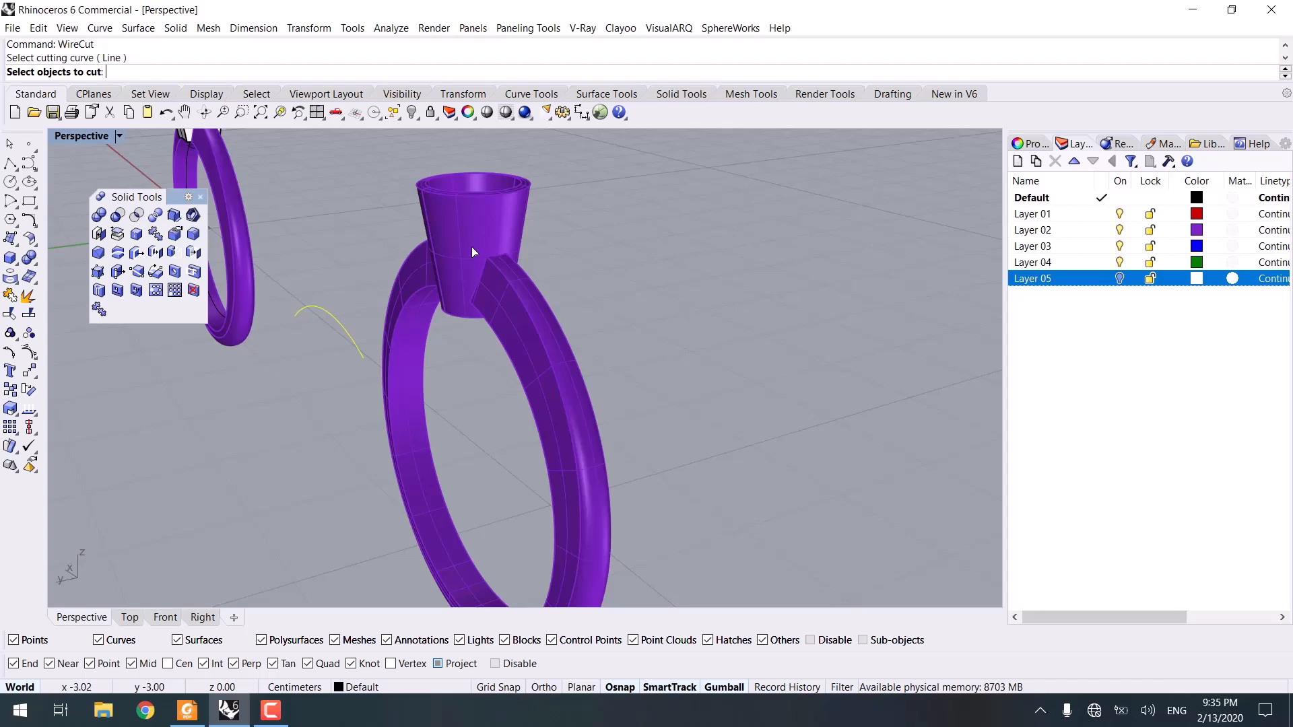
{"action": "left_click", "coordinate": [467, 217]}
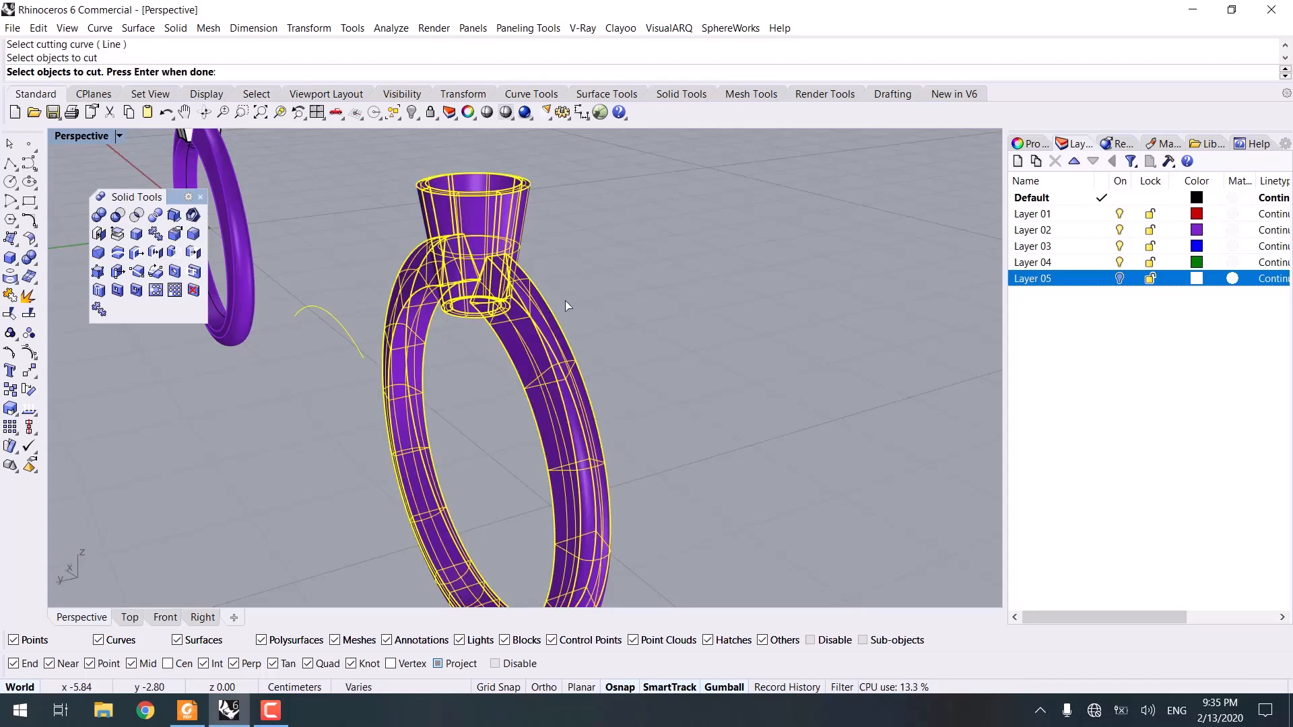
{"action": "key", "text": "Return"}
{"action": "left_click", "coordinate": [712, 253]}
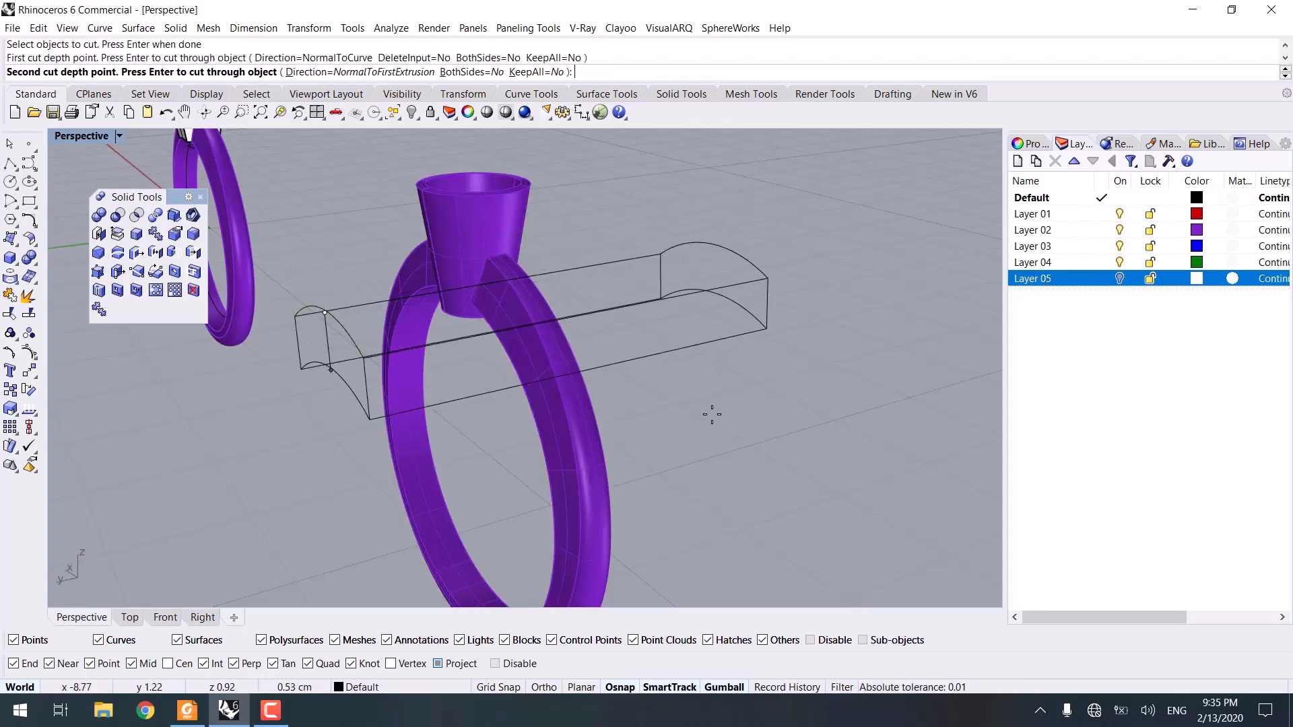
{"action": "key", "text": "Escape"}
Check the bezel's lower end from below and undo the arc's move off the ring.
{"action": "right_click_drag", "start_coordinate": [458, 446], "coordinate": [616, 404]}
{"action": "scroll", "coordinate": [405, 367], "scroll_direction": "up", "scroll_amount": 6}
{"action": "right_click_drag", "start_coordinate": [418, 363], "coordinate": [462, 254]}
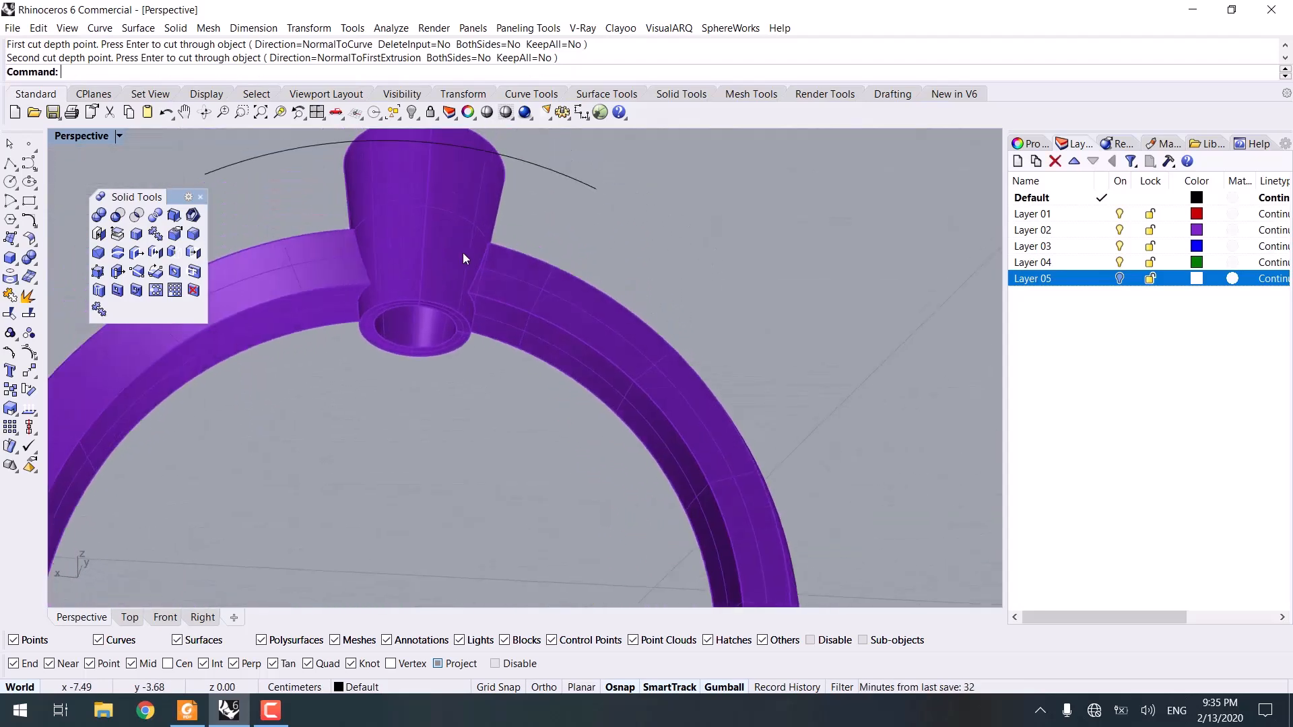
{"action": "left_click", "coordinate": [463, 256]}
{"action": "left_click", "coordinate": [433, 367]}
{"action": "right_click_drag", "start_coordinate": [433, 367], "coordinate": [429, 407]}
{"action": "left_click", "coordinate": [360, 290]}
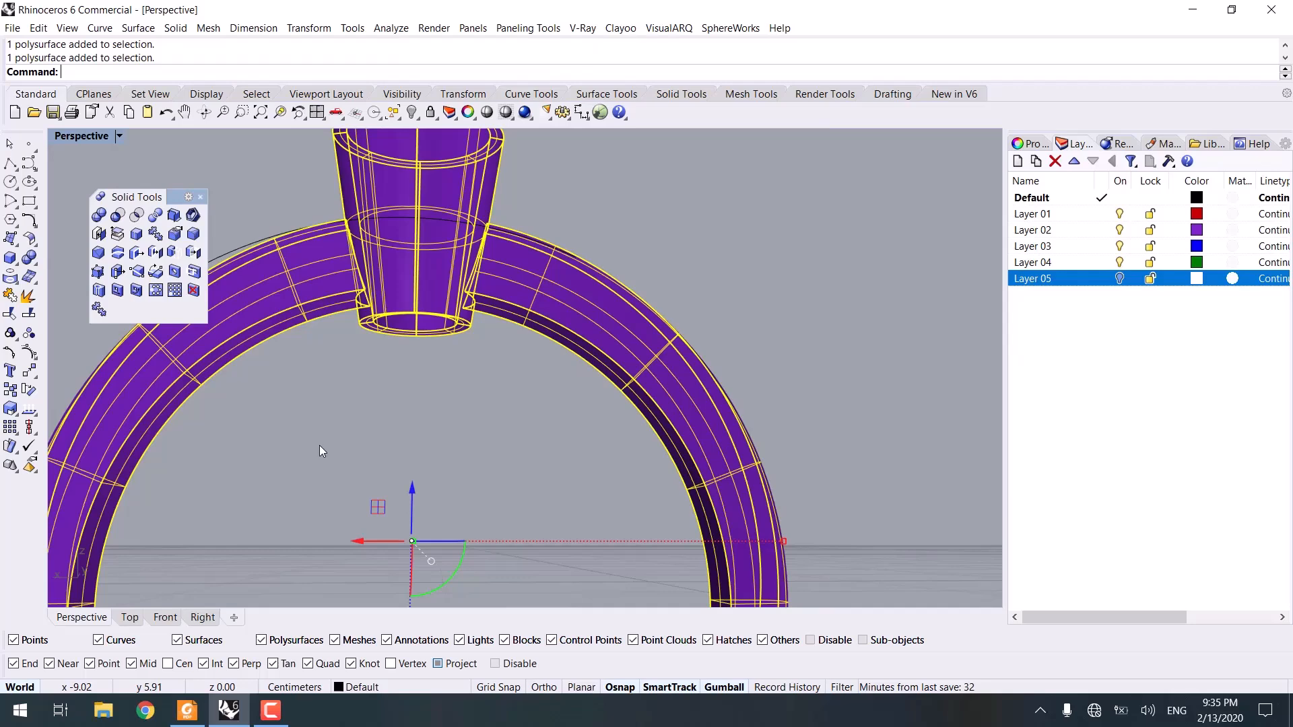
{"action": "left_click", "coordinate": [165, 617]}
{"action": "left_click", "coordinate": [424, 491]}
{"action": "key", "text": "ctrl+z"}
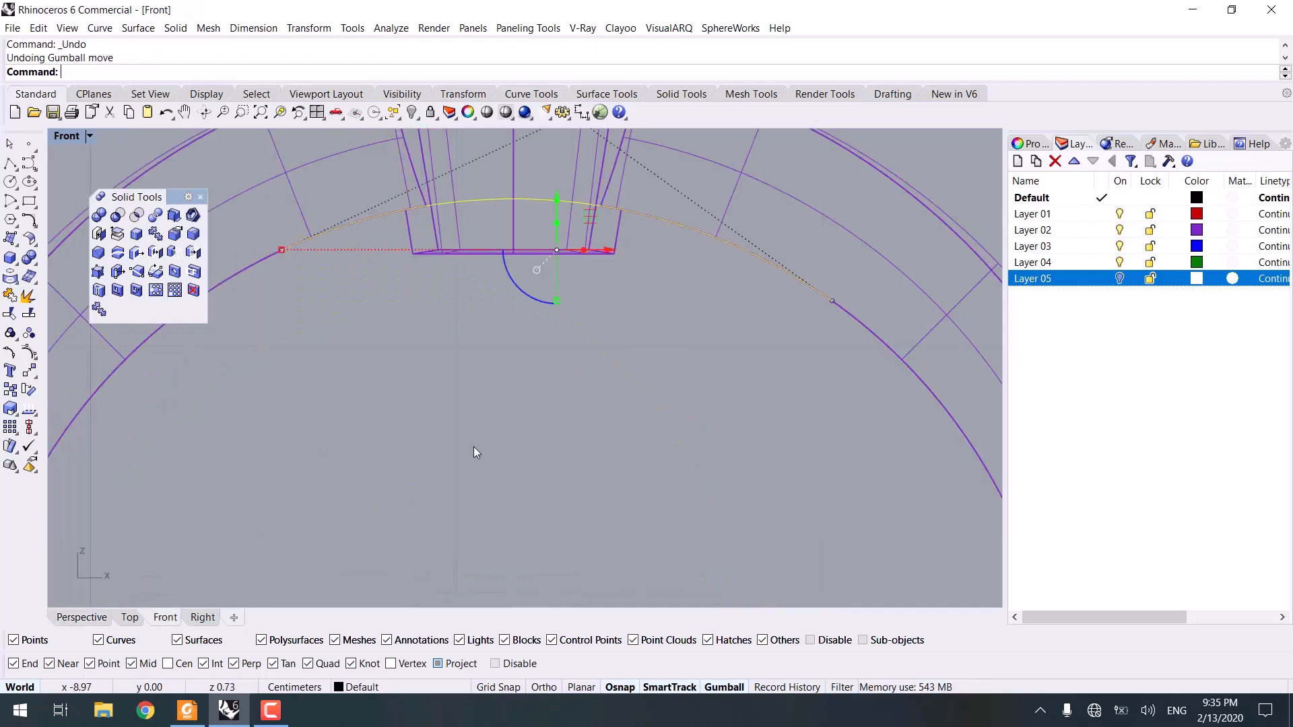
Trim away the bezel portion protruding below the arc into the finger opening, and delete the arc.
{"action": "left_click", "coordinate": [474, 447]}
{"action": "scroll", "coordinate": [474, 446], "scroll_direction": "down", "scroll_amount": 3}
{"action": "scroll", "coordinate": [508, 426], "scroll_direction": "up", "scroll_amount": 2}
{"action": "left_click", "coordinate": [484, 344]}
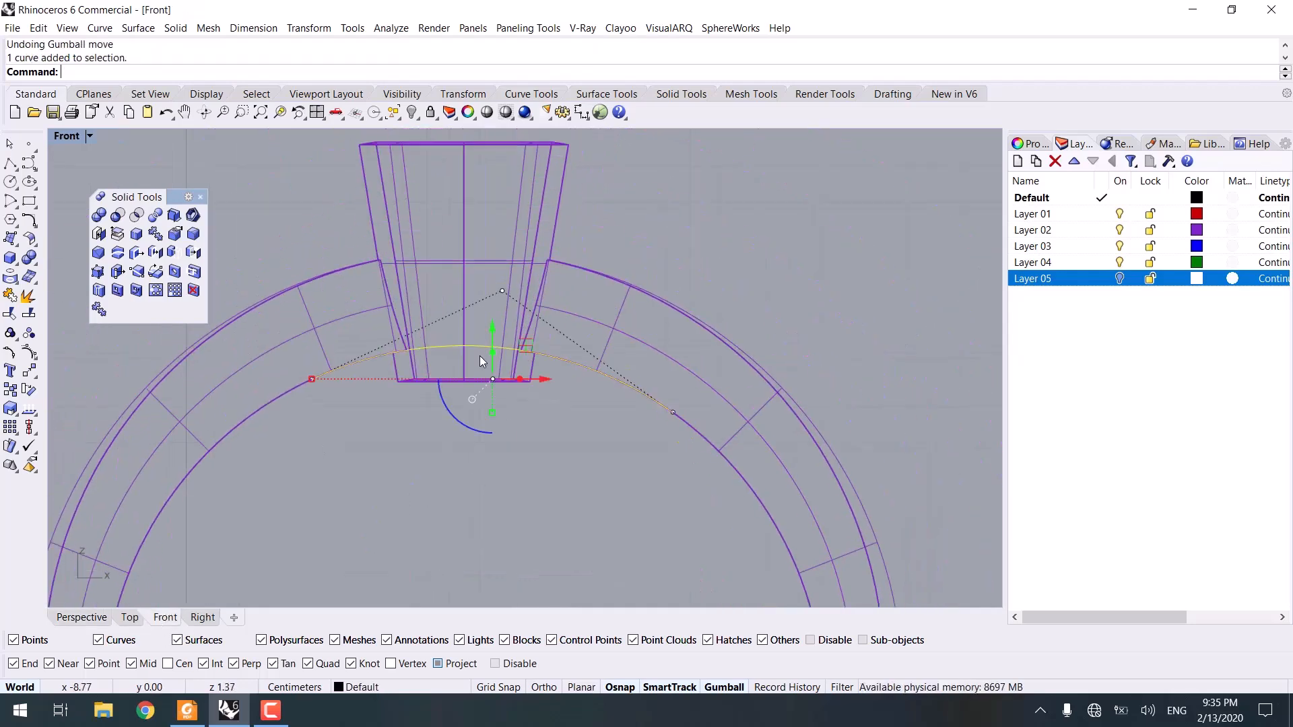
{"action": "type", "text": "rim"}
{"action": "key", "text": "Return"}
{"action": "left_click", "coordinate": [434, 375]}
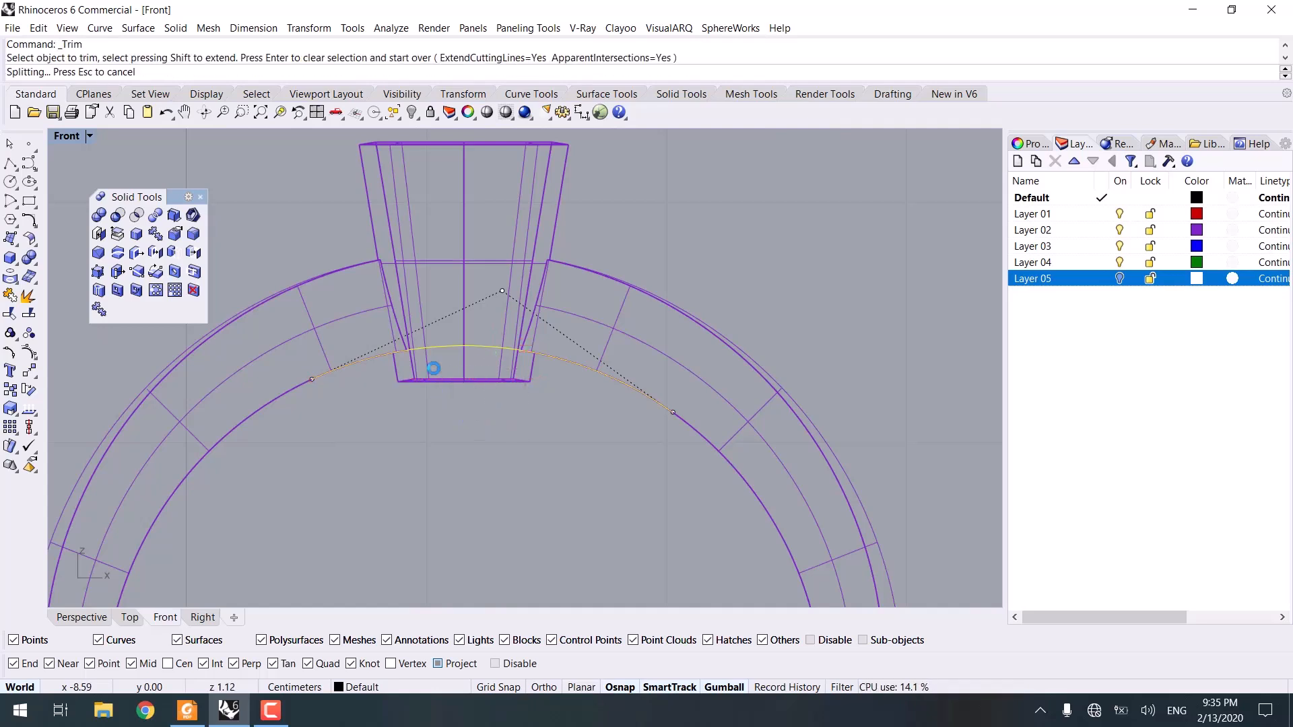
{"action": "key", "text": "Return"}
{"action": "key", "text": "Delete"}
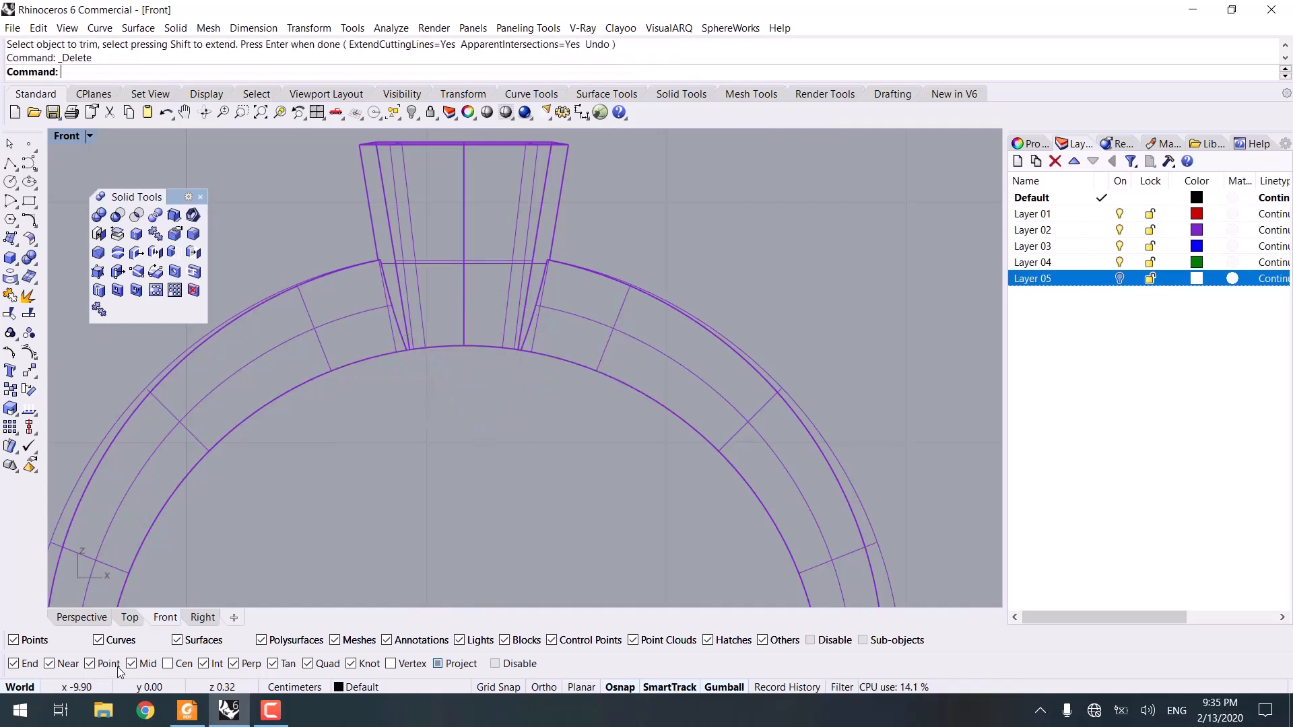
{"action": "left_click", "coordinate": [81, 617]}
{"action": "mouse_move", "coordinate": [370, 471]}
{"action": "right_mouse_down"}
{"action": "mouse_move", "coordinate": [439, 441]}
{"action": "mouse_move", "coordinate": [539, 435]}
{"action": "mouse_move", "coordinate": [464, 361]}
{"action": "mouse_move", "coordinate": [353, 404]}
{"action": "mouse_move", "coordinate": [384, 366]}
{"action": "mouse_move", "coordinate": [358, 337]}
{"action": "mouse_move", "coordinate": [419, 300]}
{"action": "right_mouse_up"}
{"action": "scroll", "coordinate": [384, 366], "scroll_direction": "up", "scroll_amount": 5}
{"action": "right_click_drag", "start_coordinate": [419, 299], "coordinate": [434, 318], "text": "shift"}
{"action": "scroll", "coordinate": [434, 318], "scroll_direction": "up", "scroll_amount": 2}
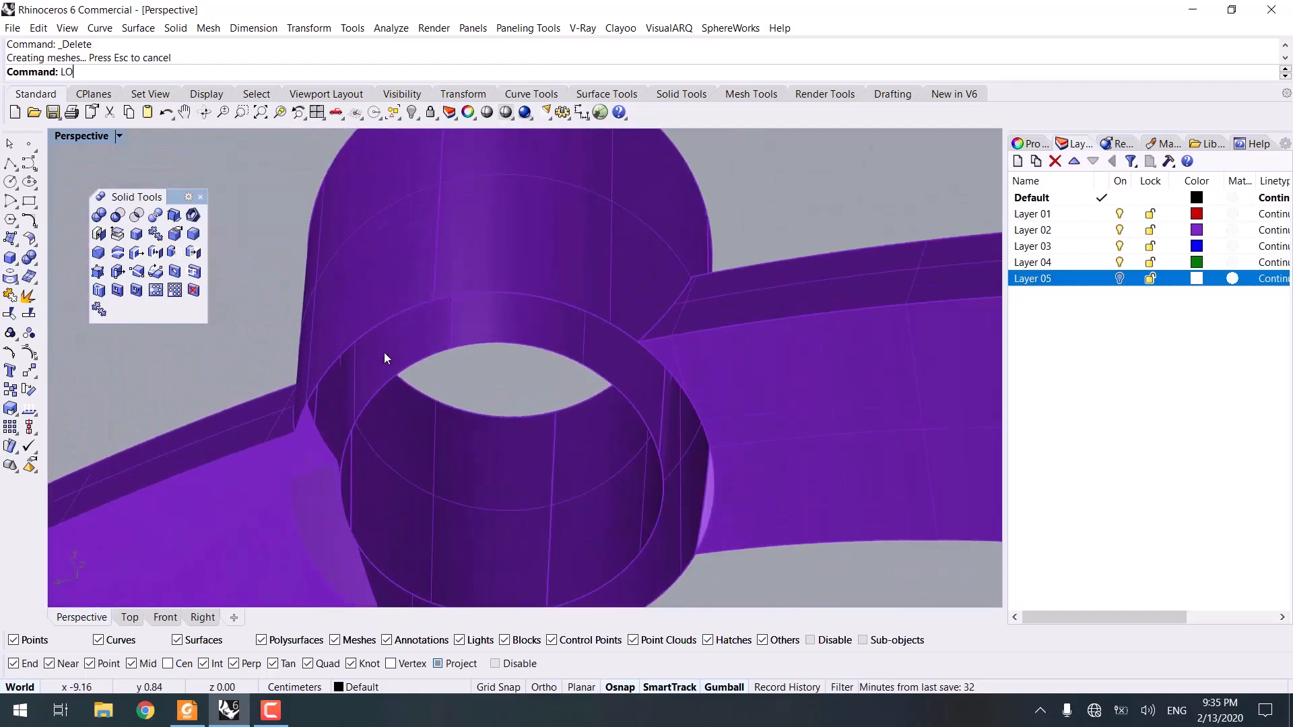
{"action": "key", "text": "Return"}
{"action": "left_click", "coordinate": [372, 333]}
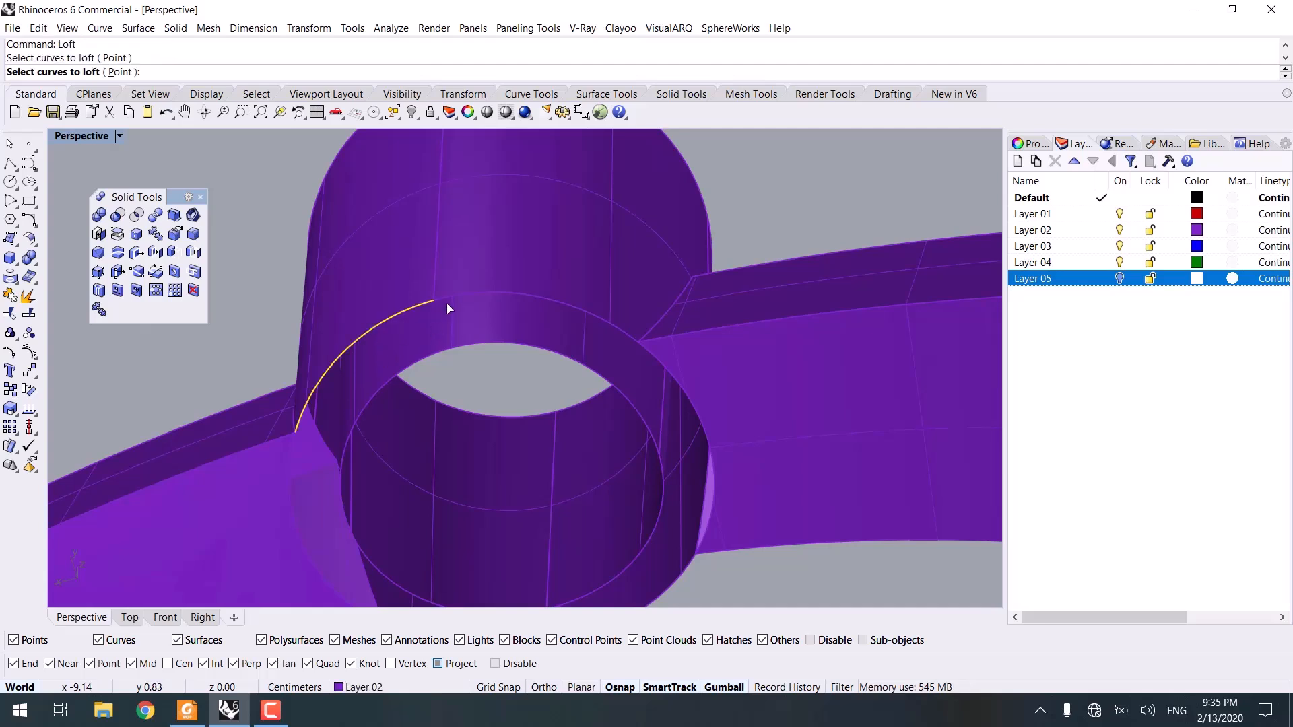
{"action": "left_click", "coordinate": [397, 382]}
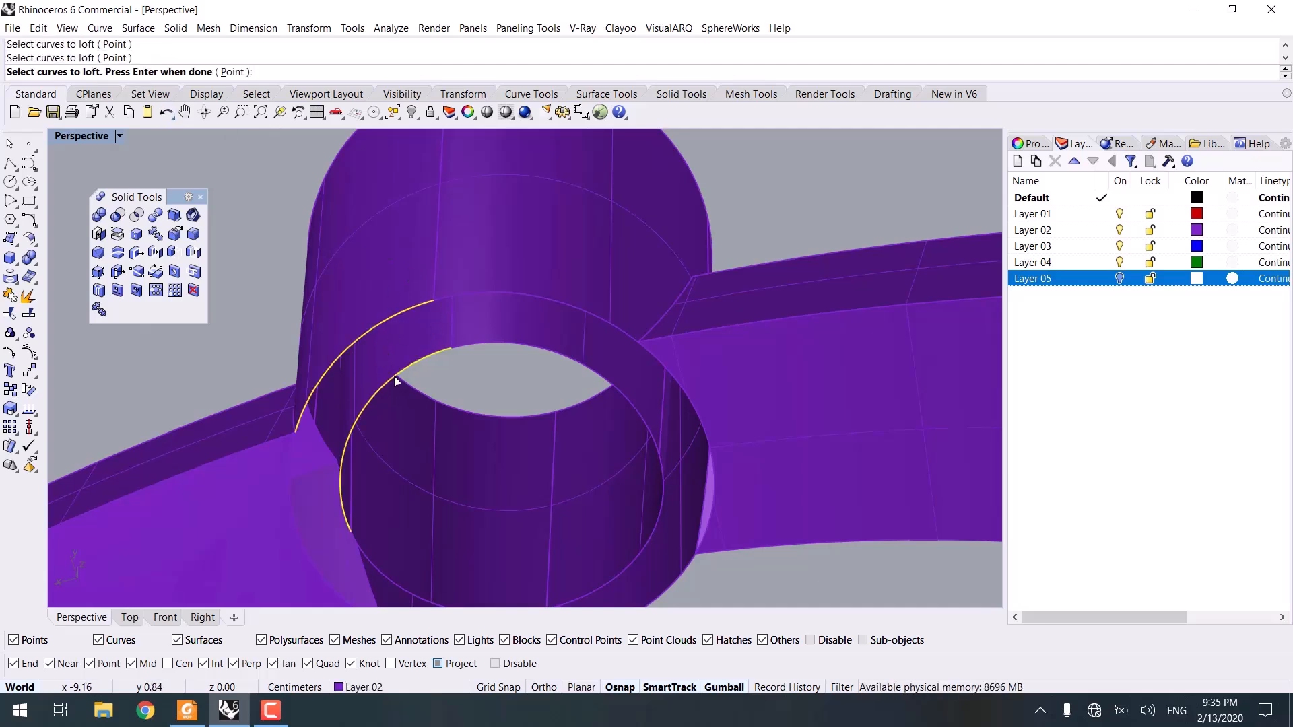
{"action": "scroll", "coordinate": [447, 355], "scroll_direction": "down", "scroll_amount": 5}
{"action": "right_click_drag", "start_coordinate": [447, 356], "coordinate": [389, 601]}
{"action": "key", "text": "Escape"}
Duplicate the trimmed bezel's inner and outer bottom edges with DupEdge and join them into two closed curves.
{"action": "scroll", "coordinate": [390, 404], "scroll_direction": "up", "scroll_amount": 2}
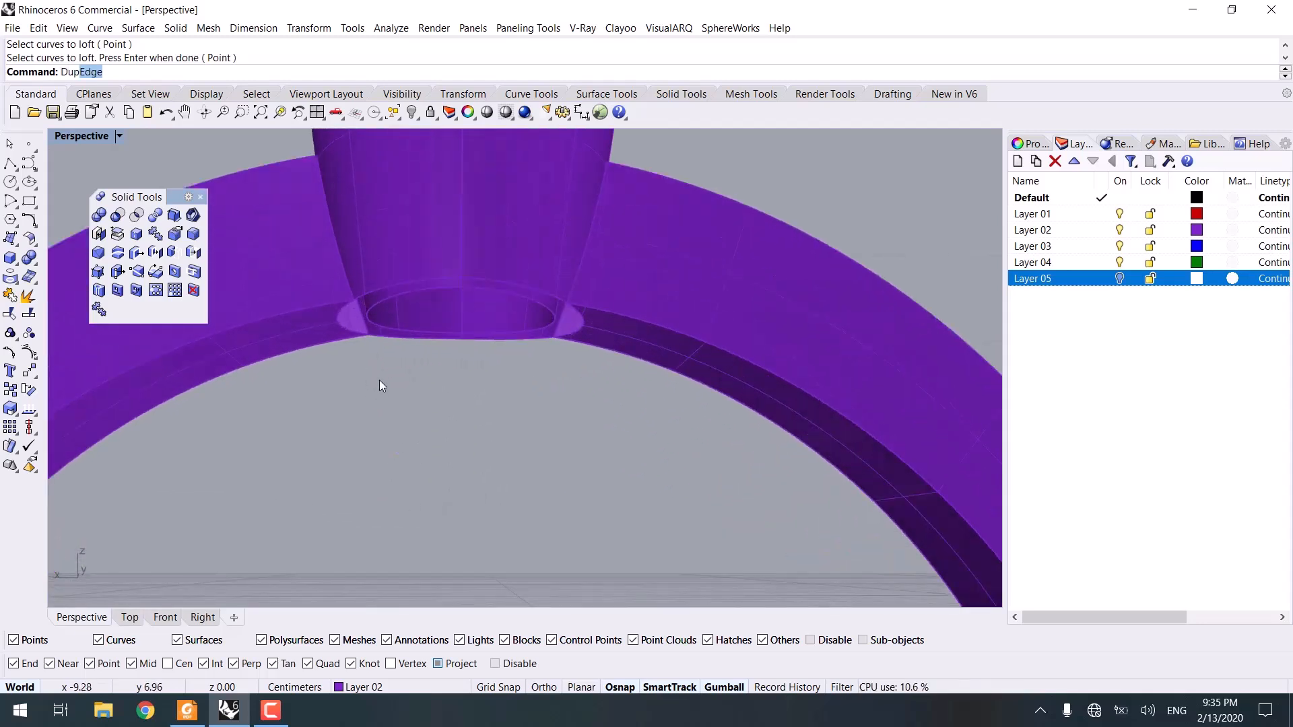
{"action": "type", "text": "Dup"}
{"action": "key", "text": "Return"}
{"action": "left_click_drag", "start_coordinate": [315, 416], "coordinate": [596, 259]}
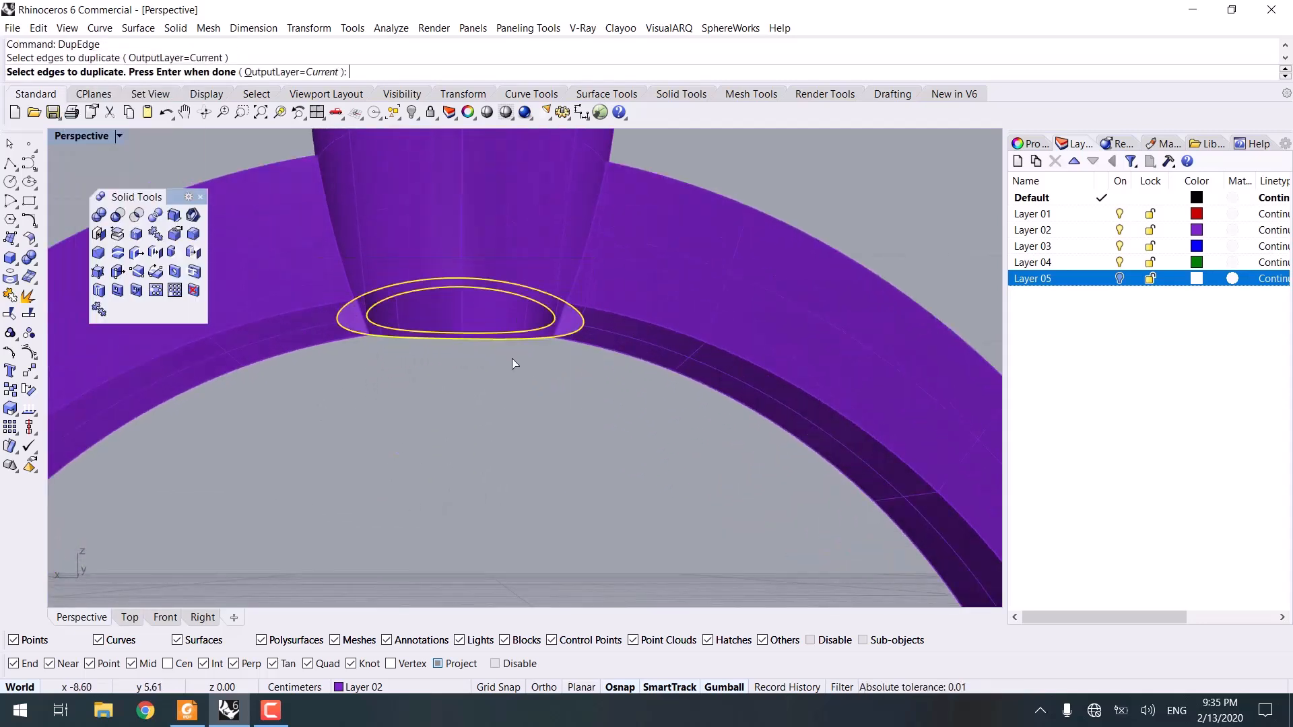
{"action": "key", "text": "Return"}
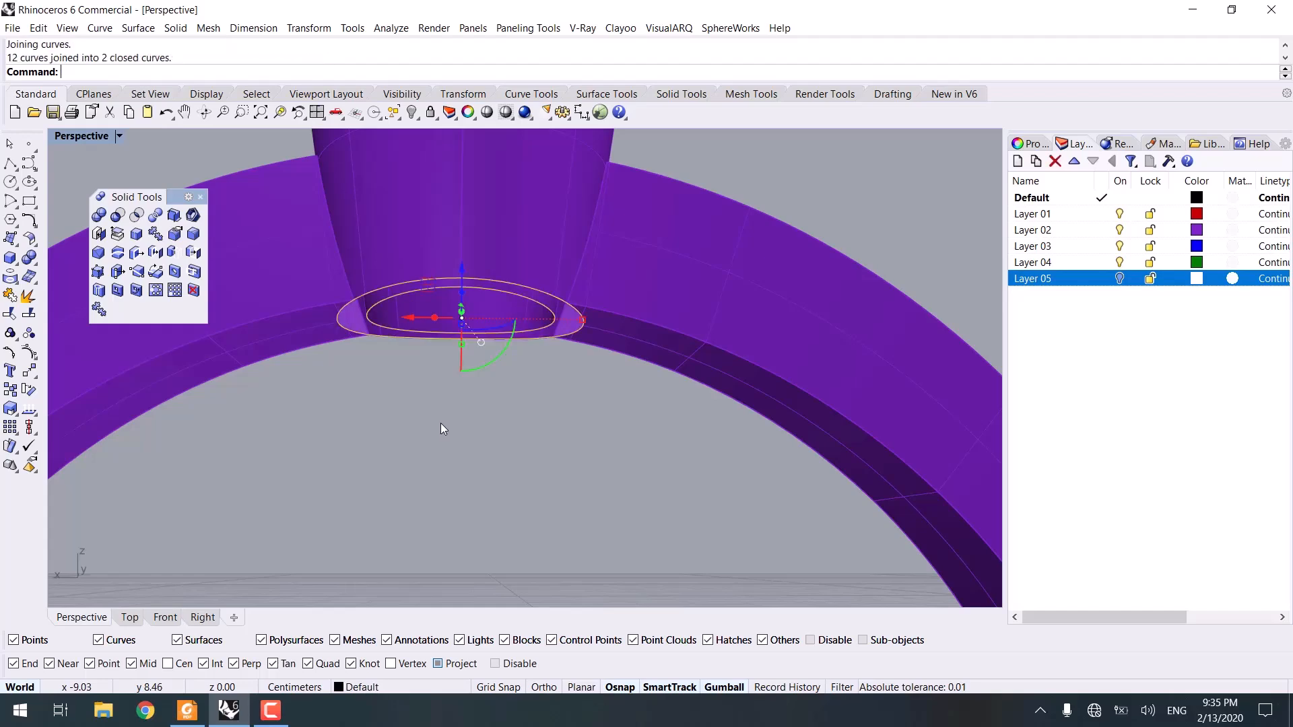
Loft a Loose-style surface between the two closed curves to cap the bezel's bottom rim, and join it with the ring.
{"action": "type", "text": "Loft"}
{"action": "key", "text": "Return"}
{"action": "key", "text": "Return"}
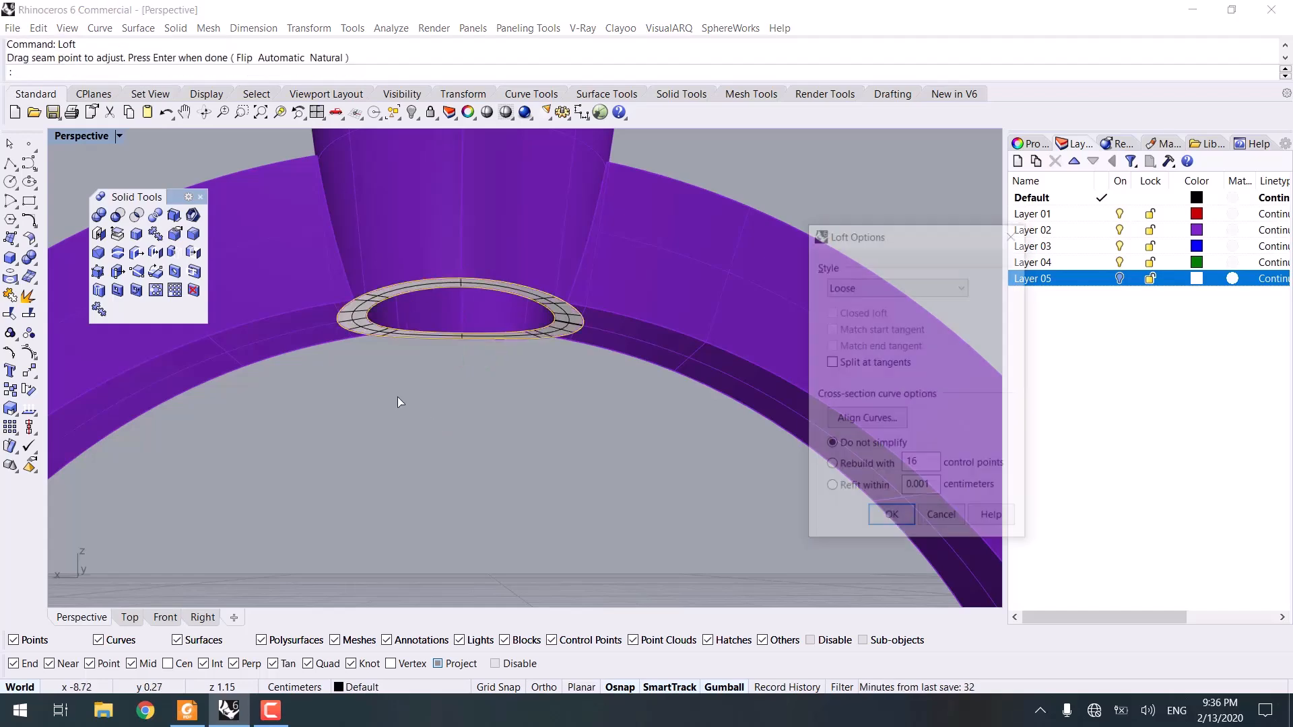
{"action": "key", "text": "Return"}
{"action": "left_click_drag", "start_coordinate": [584, 428], "coordinate": [293, 233]}
{"action": "key", "text": "ctrl+j"}
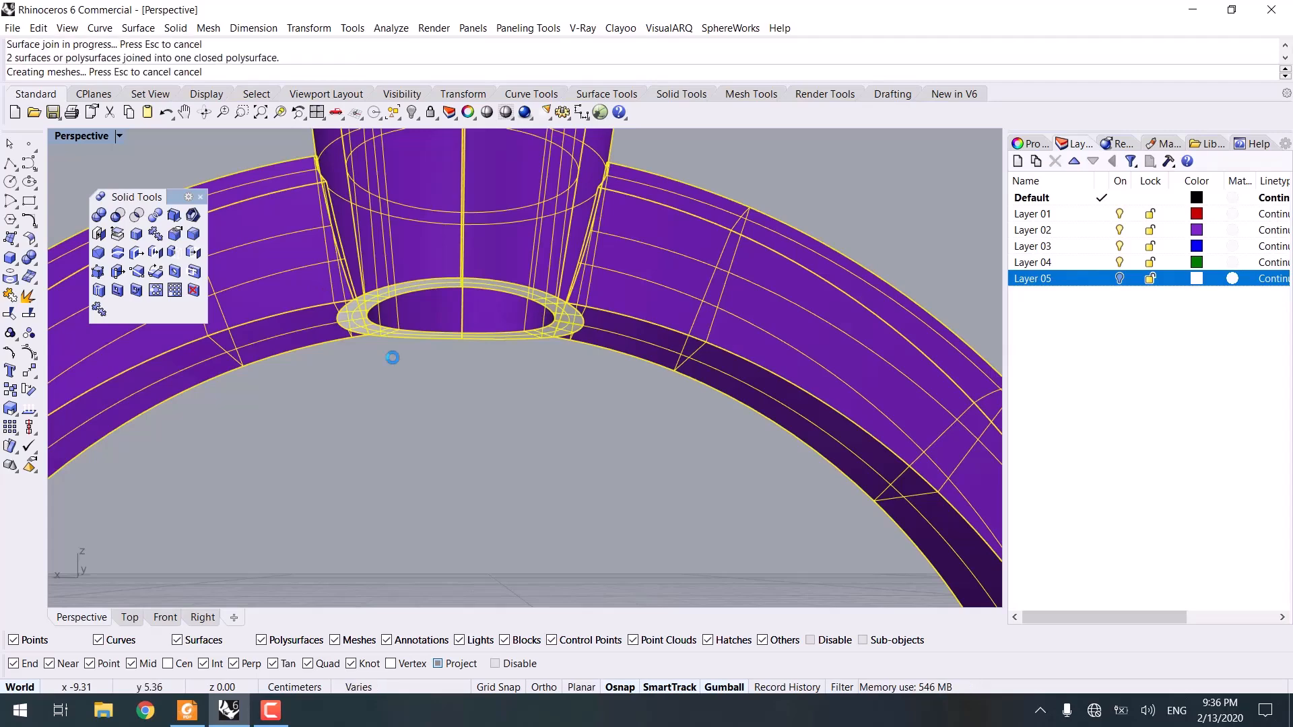
Assign the Metal material to both bezel rings and set the Perspective viewport to Rendered display.
{"action": "left_click", "coordinate": [443, 443]}
{"action": "scroll", "coordinate": [444, 443], "scroll_direction": "down", "scroll_amount": 5}
{"action": "right_click_drag", "start_coordinate": [444, 443], "coordinate": [506, 330]}
{"action": "scroll", "coordinate": [607, 513], "scroll_direction": "down", "scroll_amount": 8}
{"action": "scroll", "coordinate": [441, 401], "scroll_direction": "up", "scroll_amount": 6}
{"action": "right_click_drag", "start_coordinate": [442, 403], "coordinate": [480, 330]}
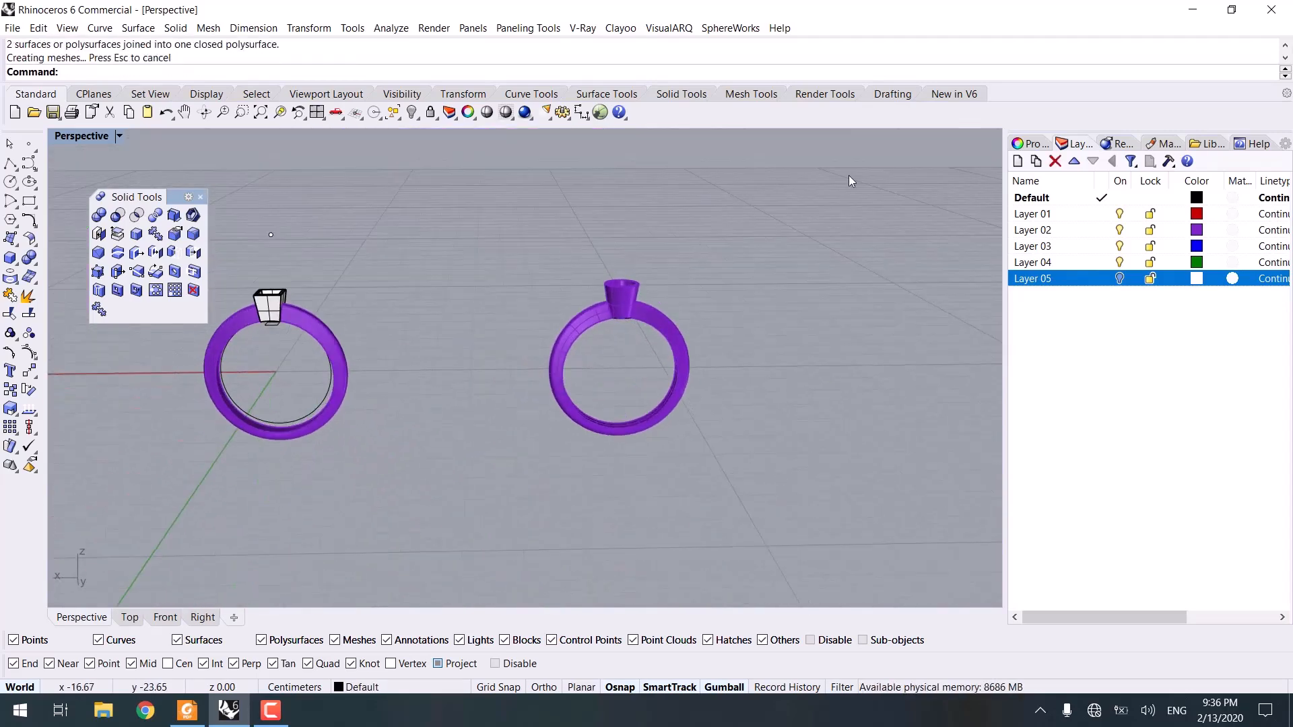
{"action": "left_click", "coordinate": [1168, 144]}
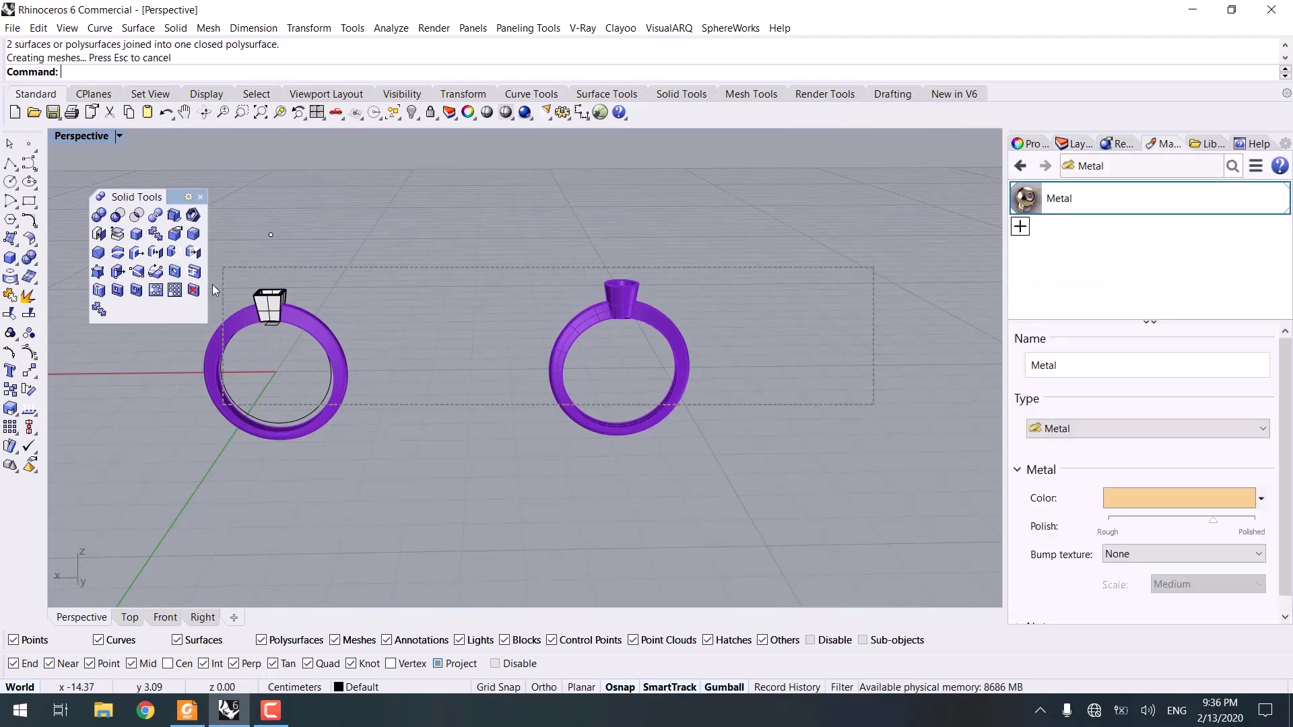
{"action": "left_click_drag", "start_coordinate": [212, 284], "coordinate": [214, 283]}
{"action": "right_click", "coordinate": [1097, 198]}
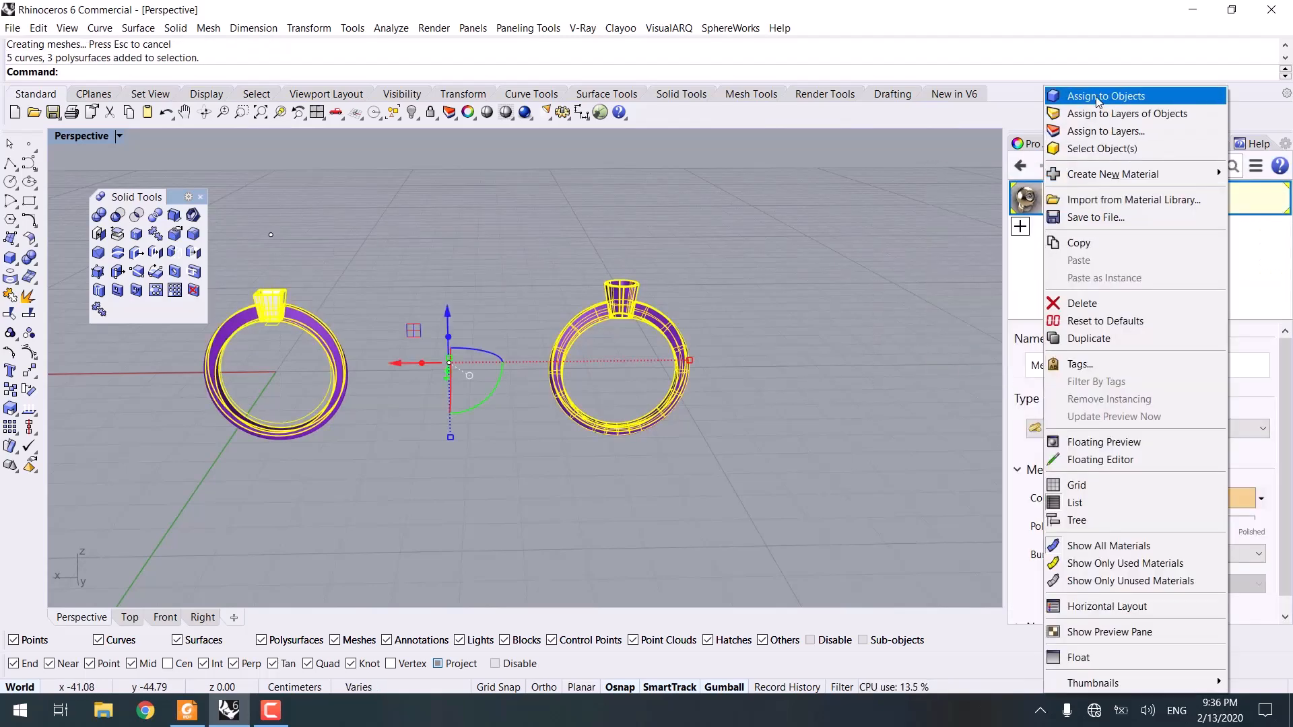
{"action": "left_click", "coordinate": [1098, 101]}
{"action": "key", "text": "Escape"}
{"action": "key", "text": "ctrl+alt+r"}
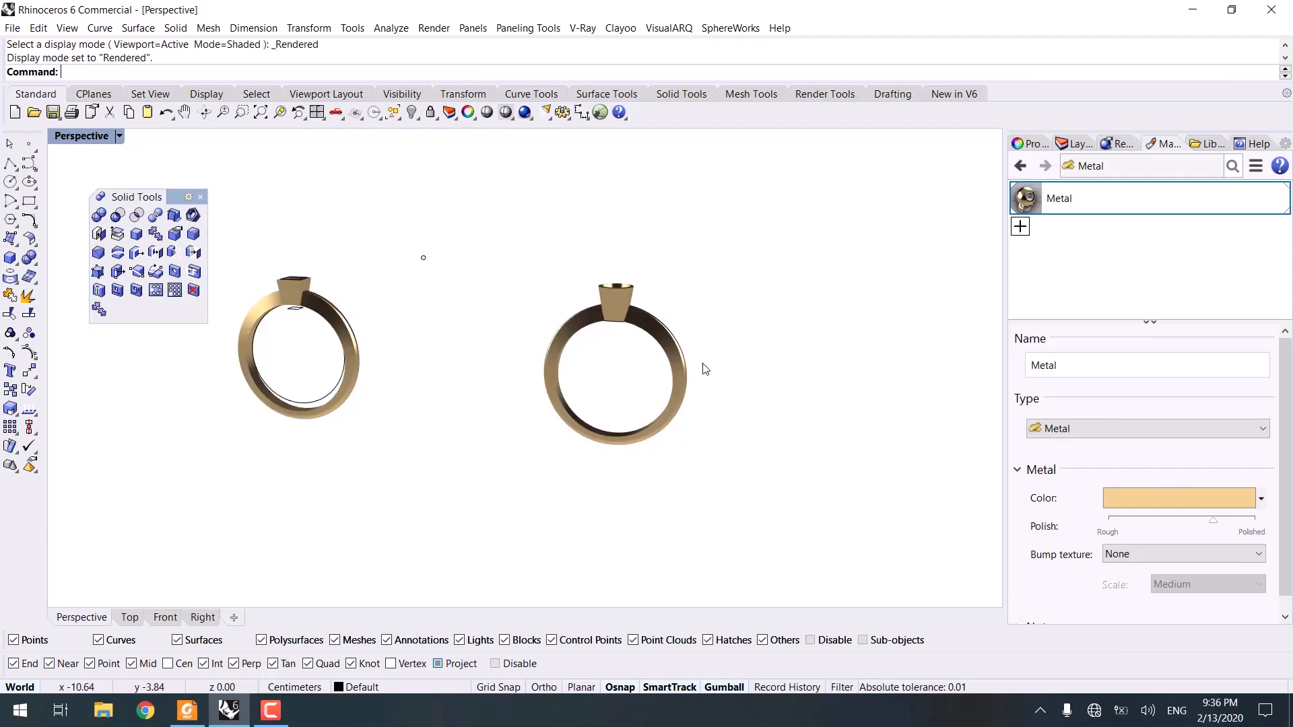
Select and delete all leftover construction curves and the stray point object with SelPt.
{"action": "right_click_drag", "start_coordinate": [705, 369], "coordinate": [633, 456]}
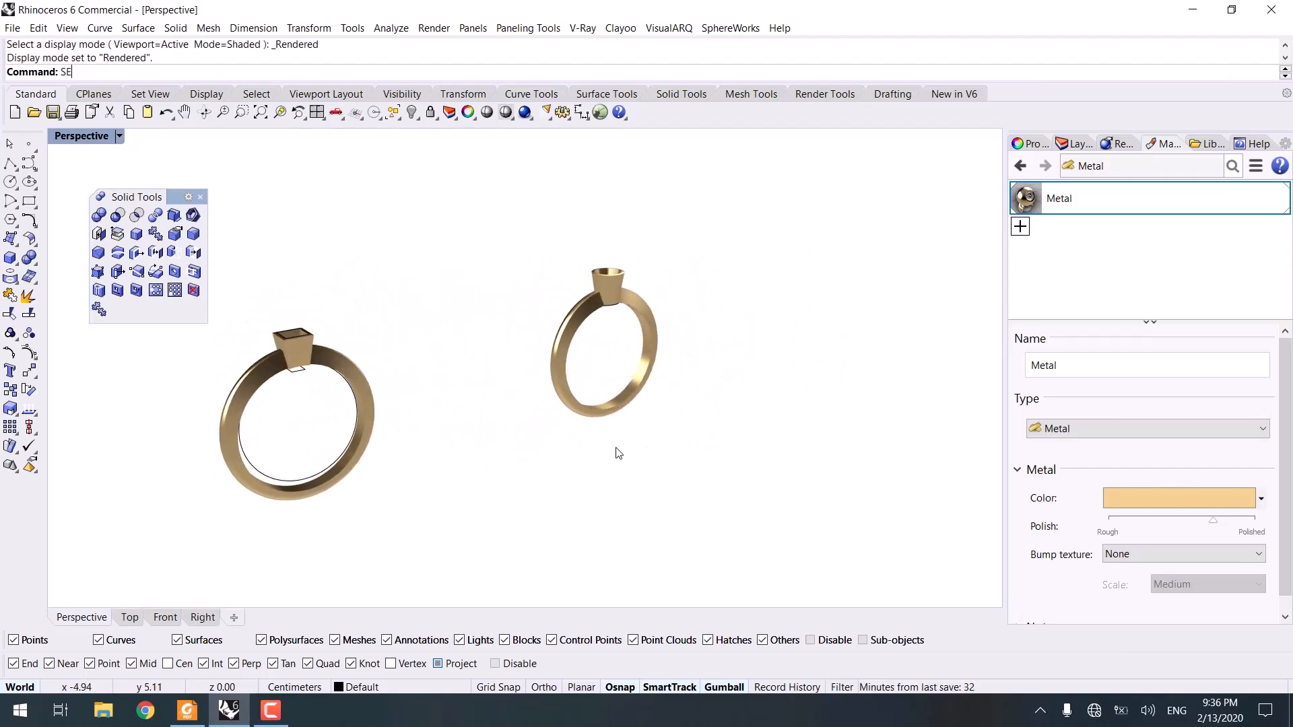
{"action": "key", "text": "Return"}
{"action": "key", "text": "Delete"}
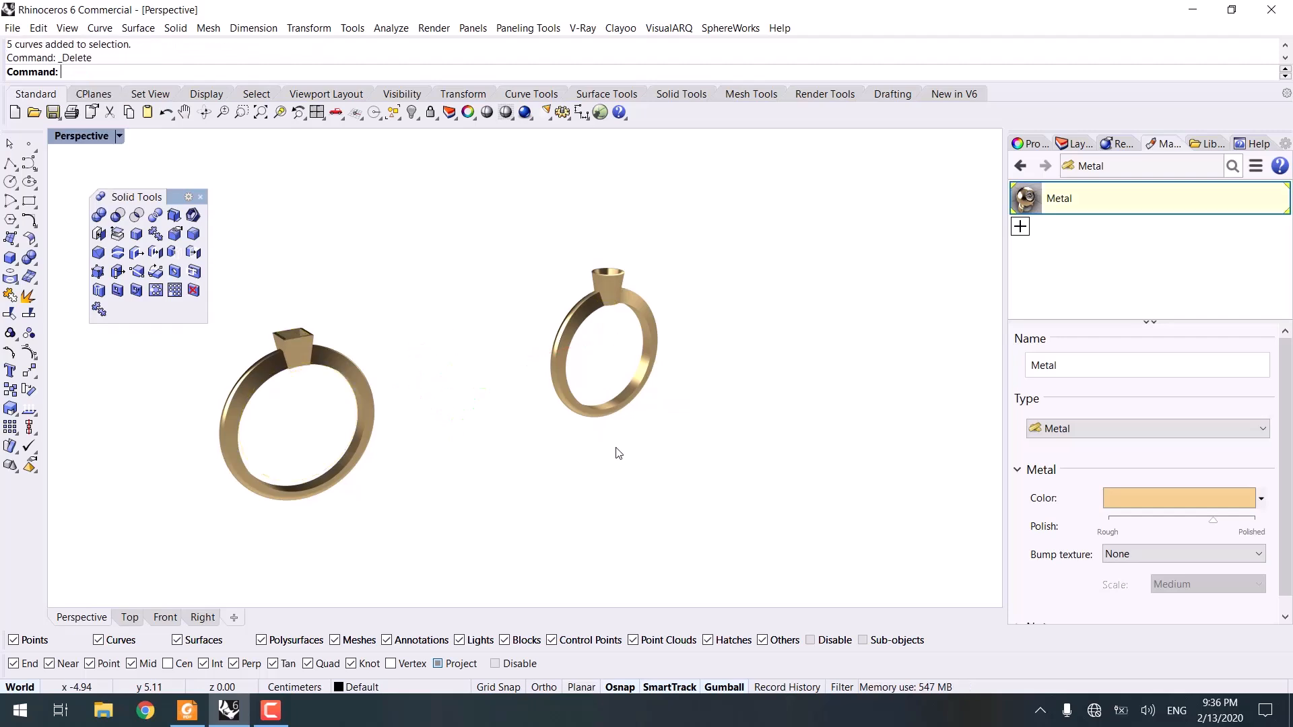
{"action": "type", "text": "SelPt"}
{"action": "key", "text": "Return"}
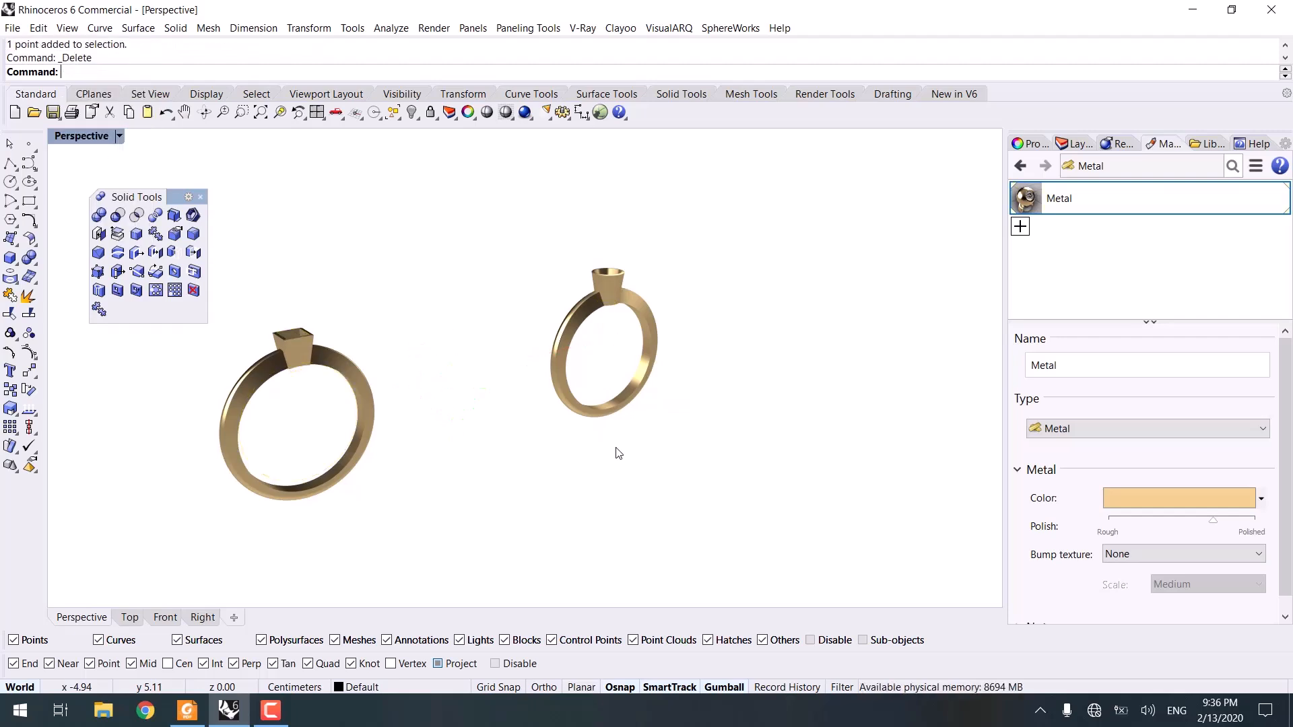
Turn on Layer 05 to show the earlier ring models alongside the two bezel rings.
{"action": "scroll", "coordinate": [517, 427], "scroll_direction": "down", "scroll_amount": 5}
{"action": "right_click_drag", "start_coordinate": [526, 416], "coordinate": [668, 459], "text": "shift"}
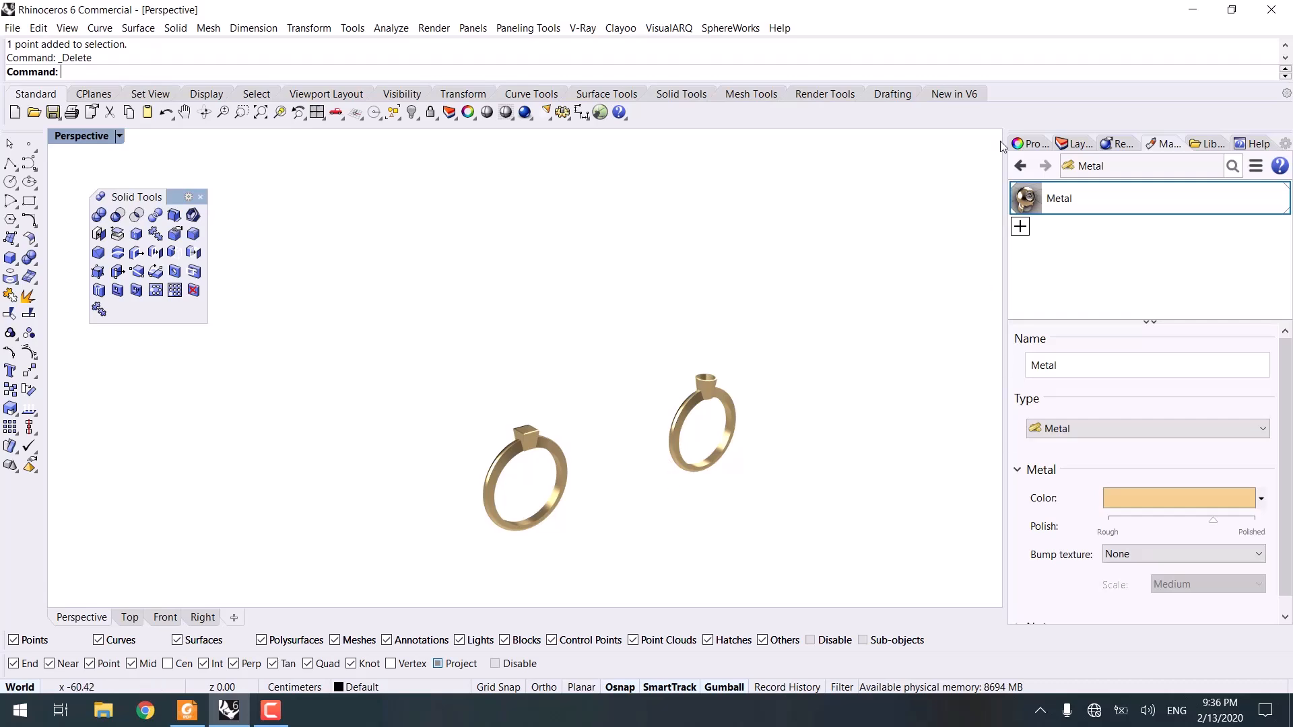
{"action": "left_click", "coordinate": [1071, 143]}
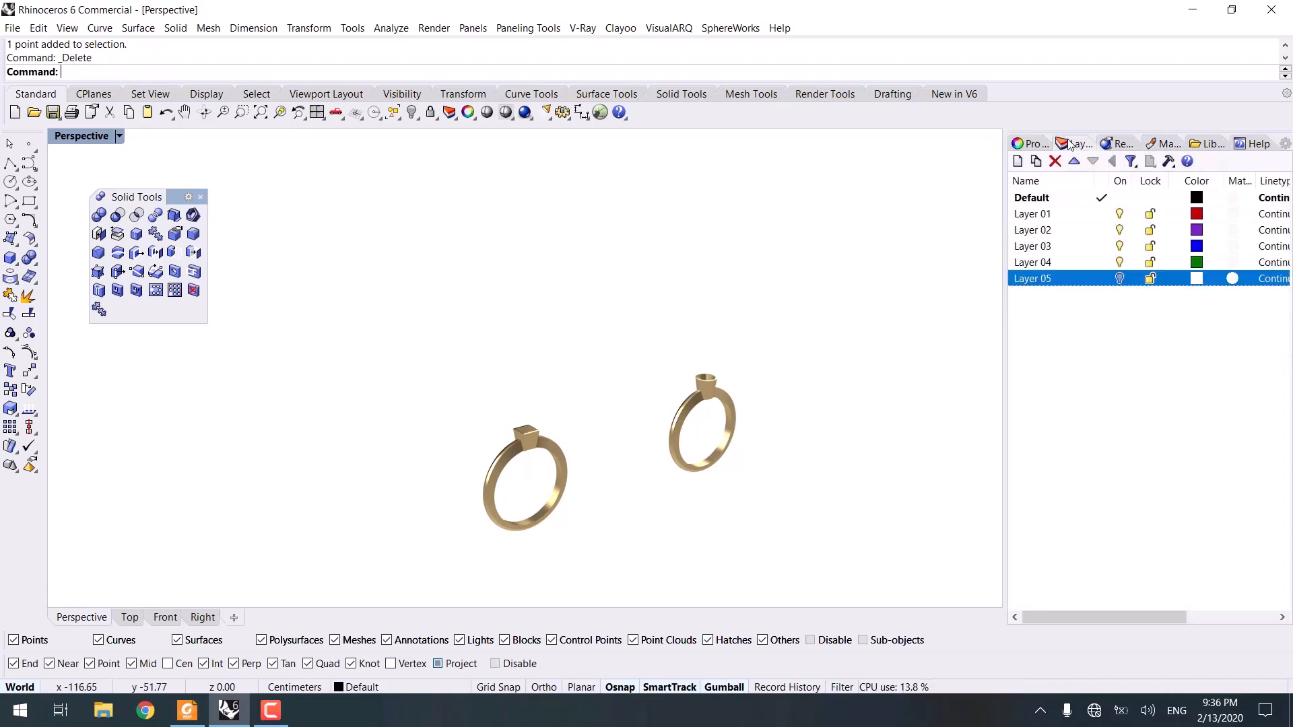
{"action": "left_click", "coordinate": [1119, 279]}
{"action": "scroll", "coordinate": [855, 376], "scroll_direction": "down", "scroll_amount": 6}
{"action": "right_click_drag", "start_coordinate": [848, 378], "coordinate": [793, 378]}
{"action": "scroll", "coordinate": [808, 376], "scroll_direction": "up", "scroll_amount": 2}
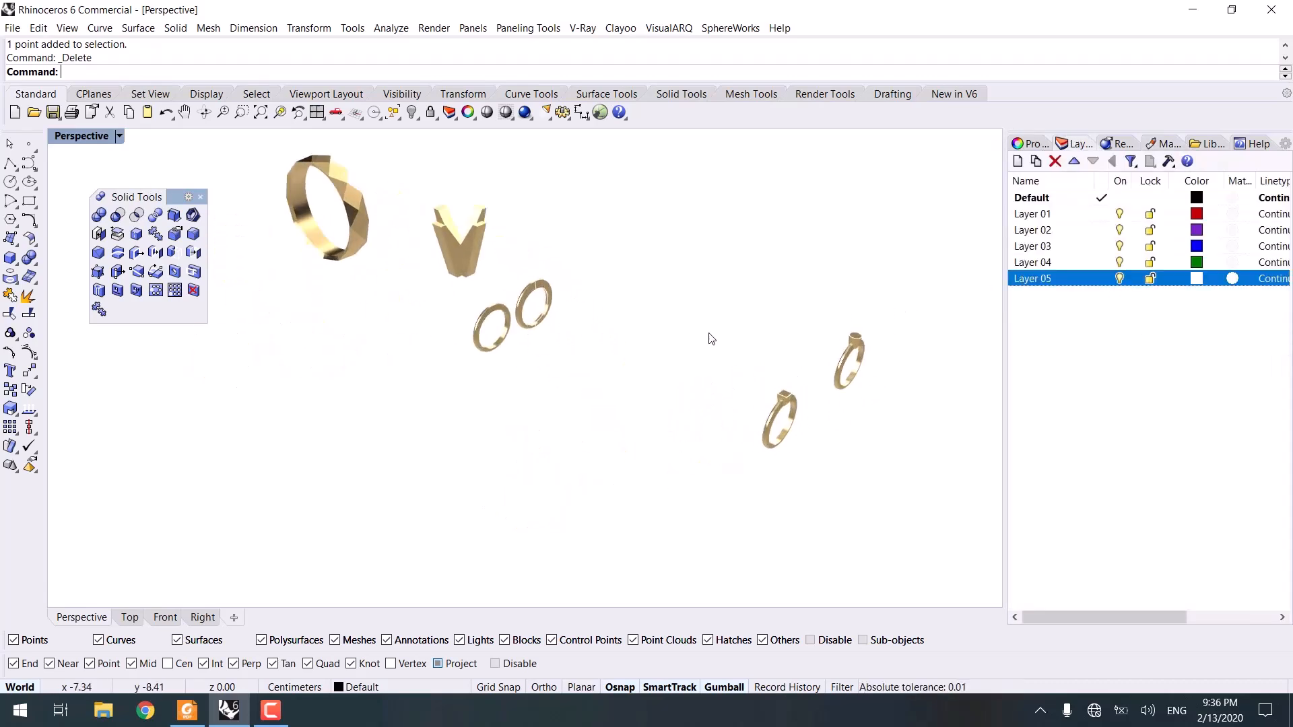
Move the four Layer 05 models together along the green gumball axis, closer to the two bezel rings.
{"action": "right_click_drag", "start_coordinate": [711, 339], "coordinate": [663, 416]}
{"action": "left_click_drag", "start_coordinate": [610, 242], "coordinate": [285, 476]}
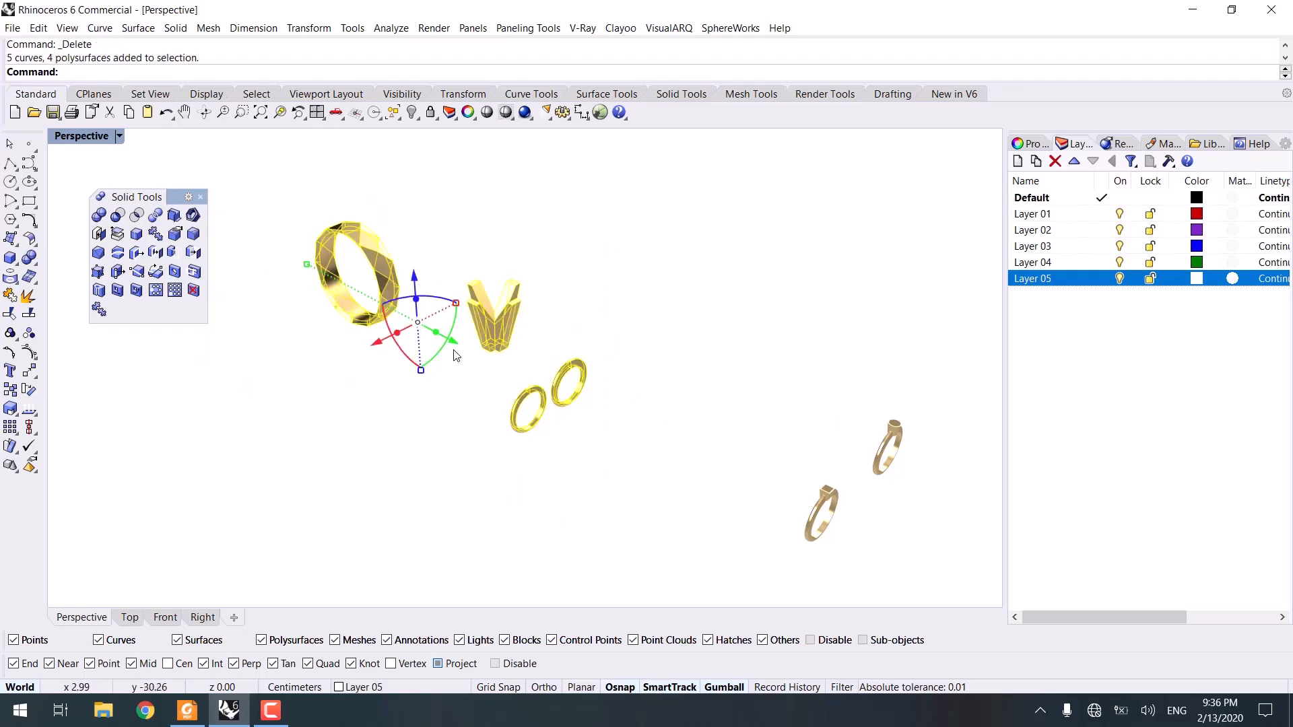
{"action": "left_click_drag", "start_coordinate": [452, 341], "coordinate": [617, 426]}
{"action": "left_click", "coordinate": [828, 326]}
{"action": "right_click_drag", "start_coordinate": [828, 327], "coordinate": [488, 381]}
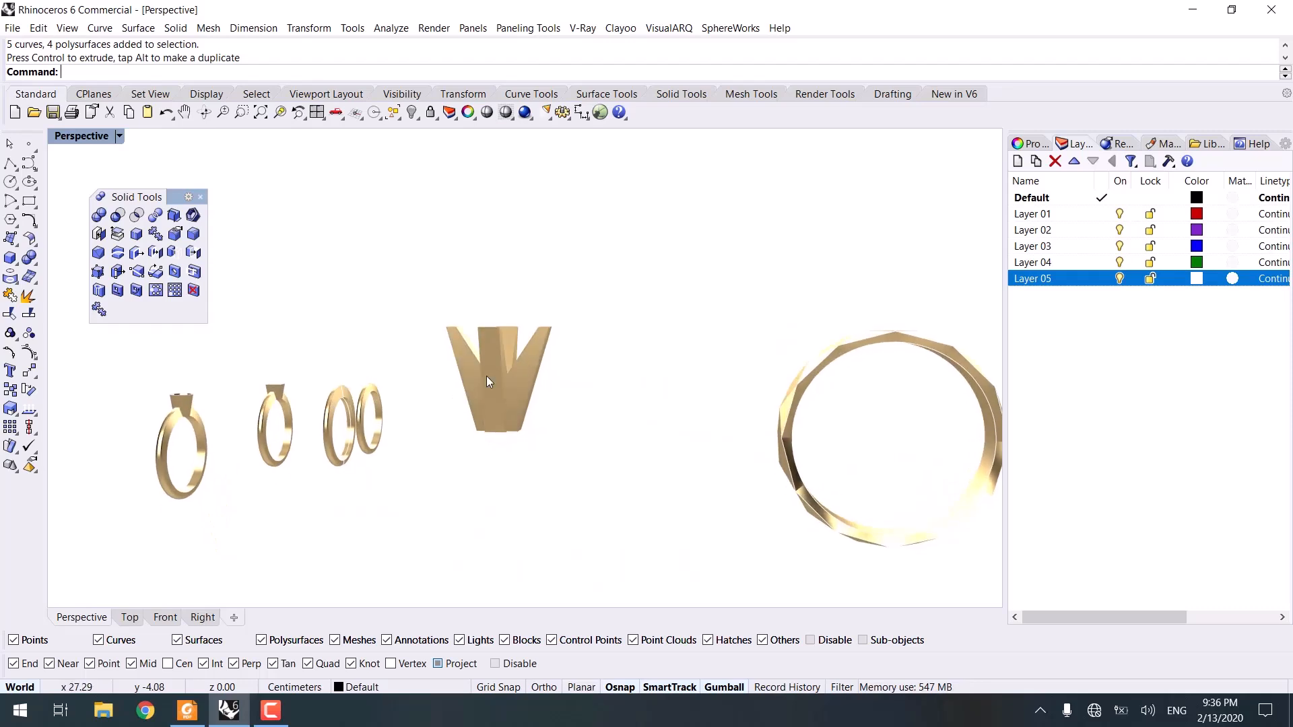
{"action": "right_click_drag", "start_coordinate": [532, 341], "coordinate": [524, 467]}
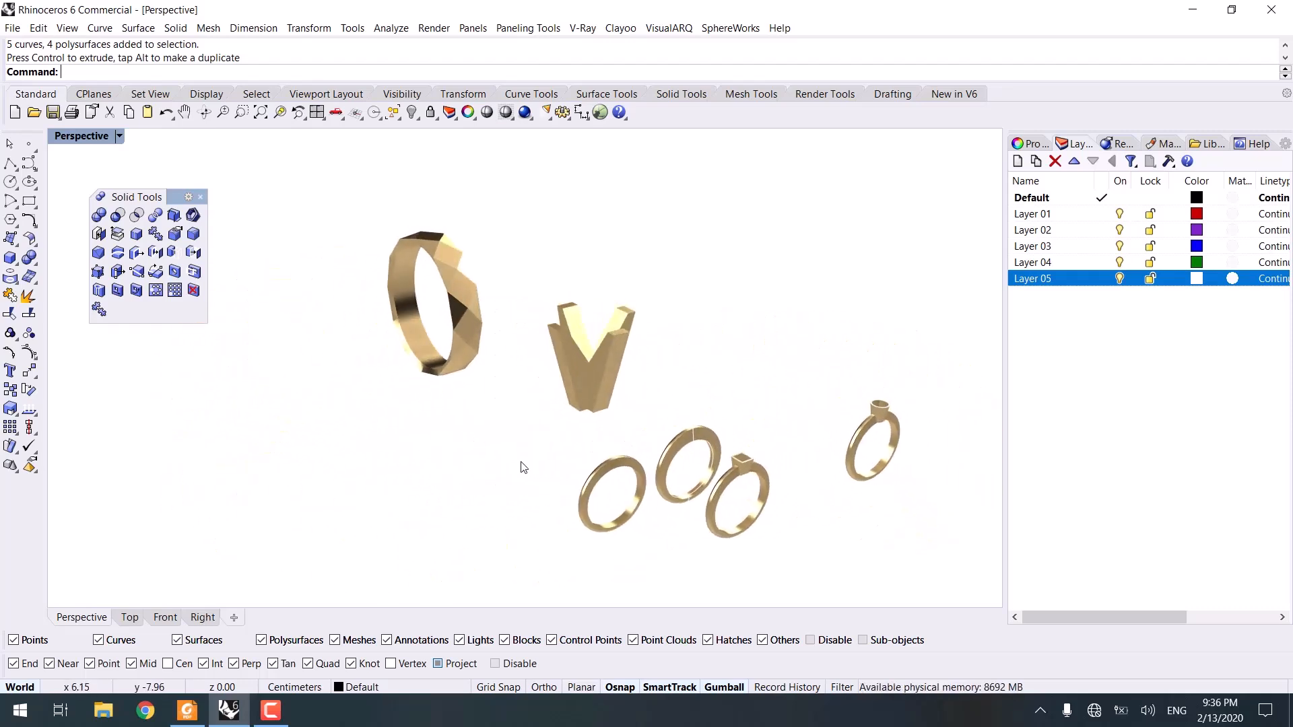